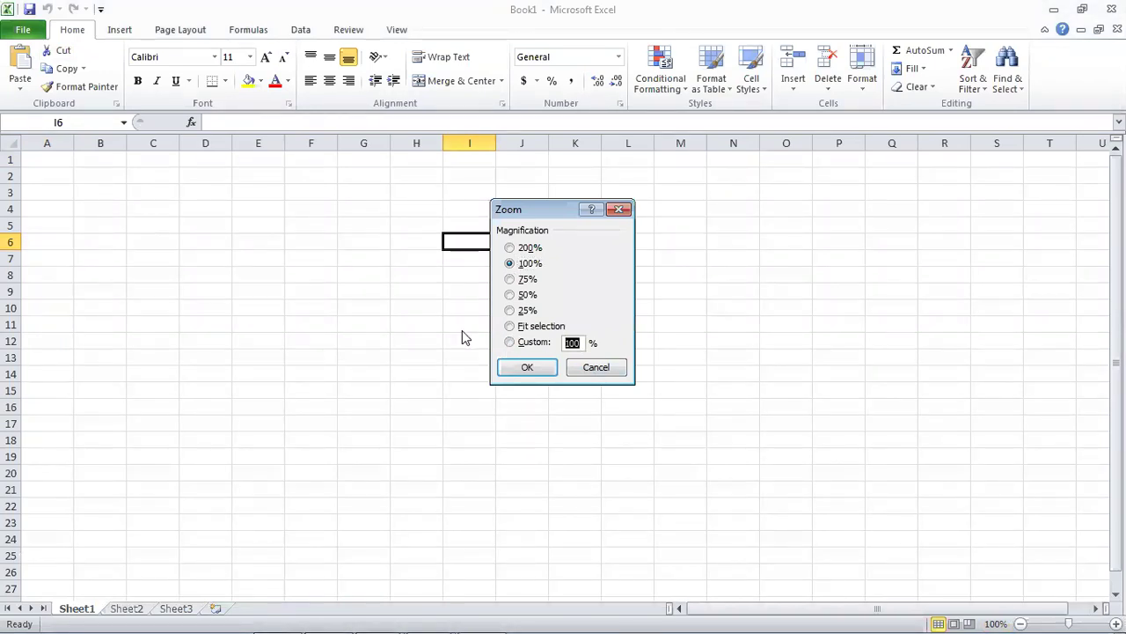
Set the blank worksheet's zoom to 160% and select cell D5.
type("160")
key("Return")
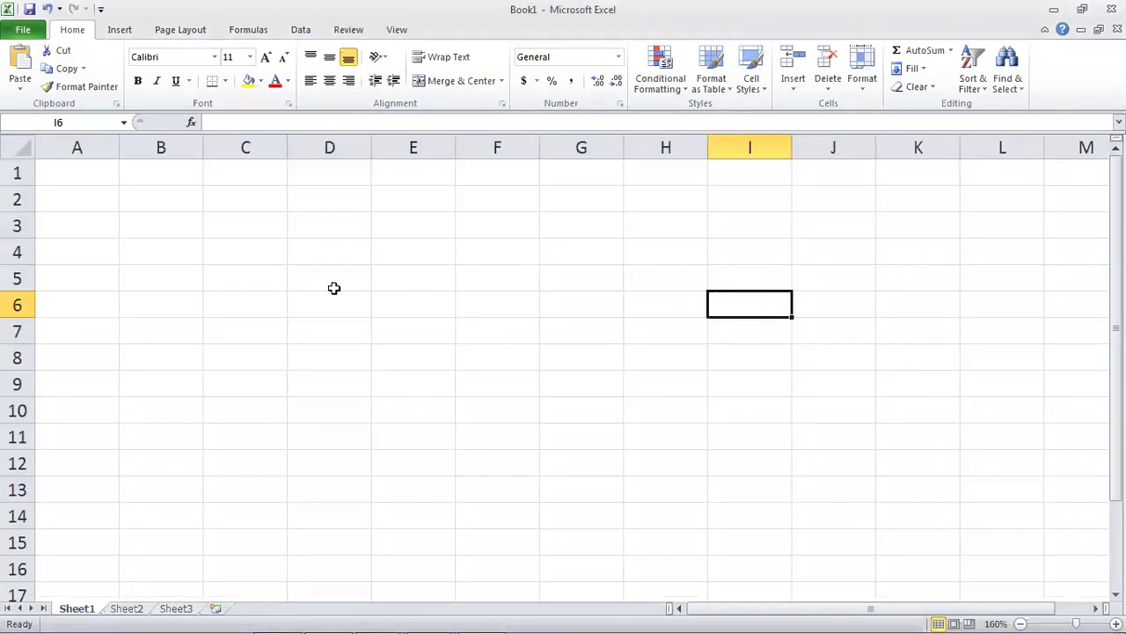
left_click(334, 282)
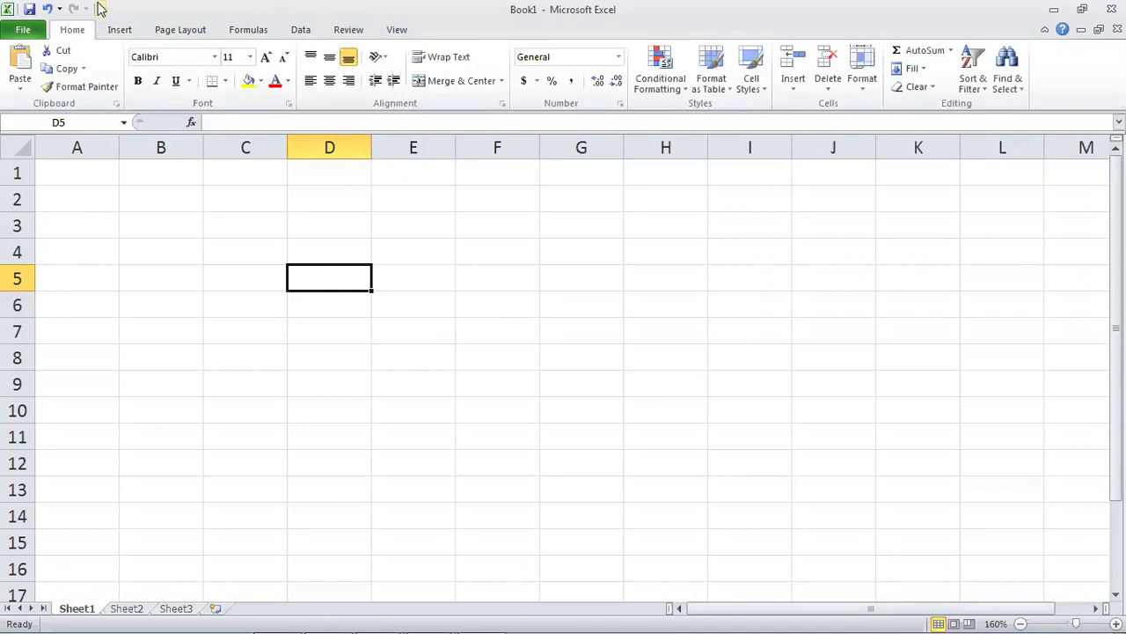
Browse the Insert, Page Layout, Formulas, Data, Review and View ribbon tabs, then return to Home.
left_click(120, 29)
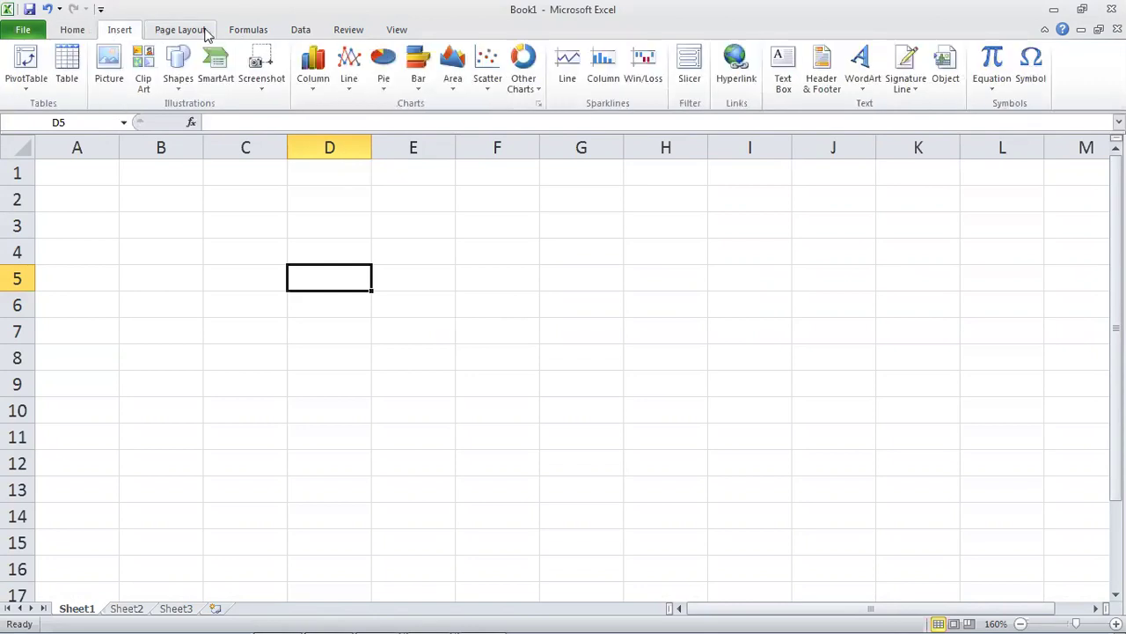
left_click(255, 29)
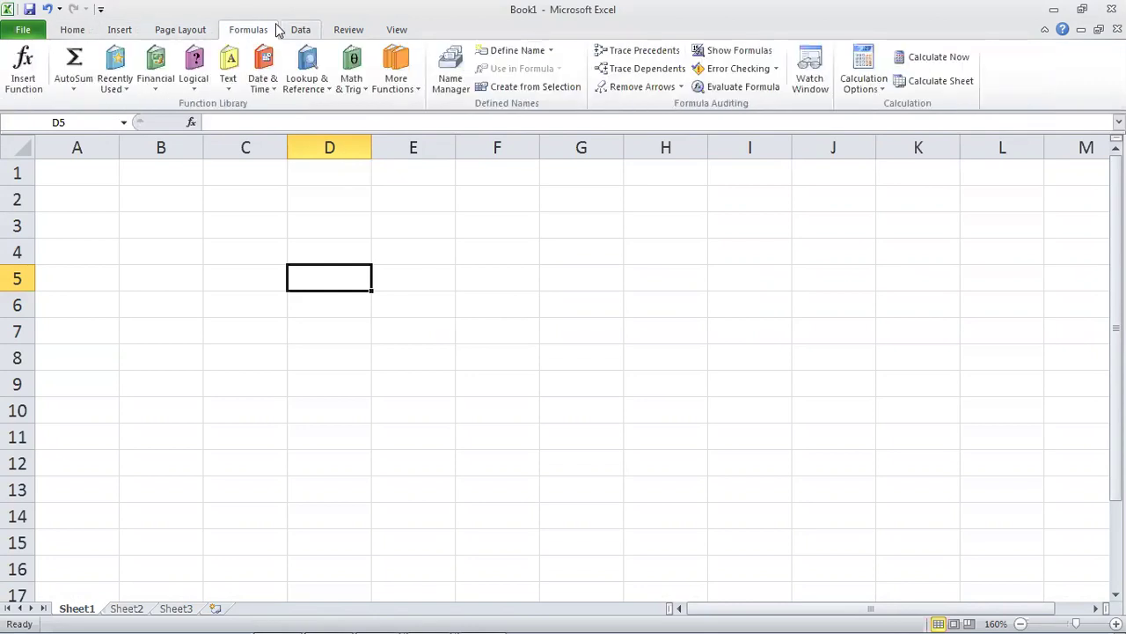
left_click(72, 29)
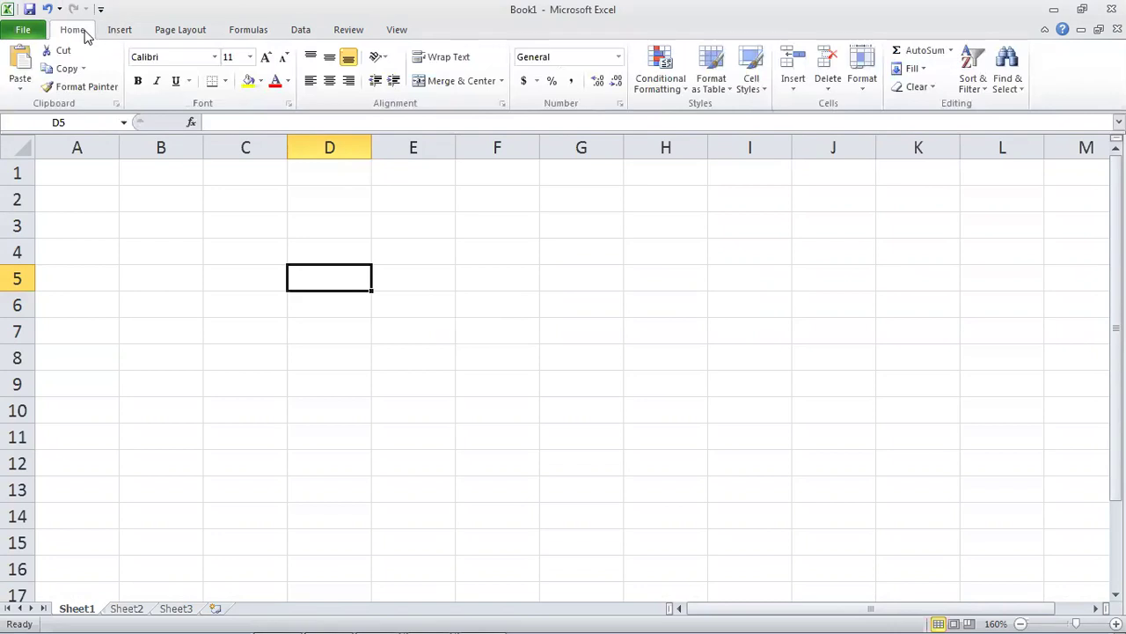
left_click(119, 30)
left_click(183, 30)
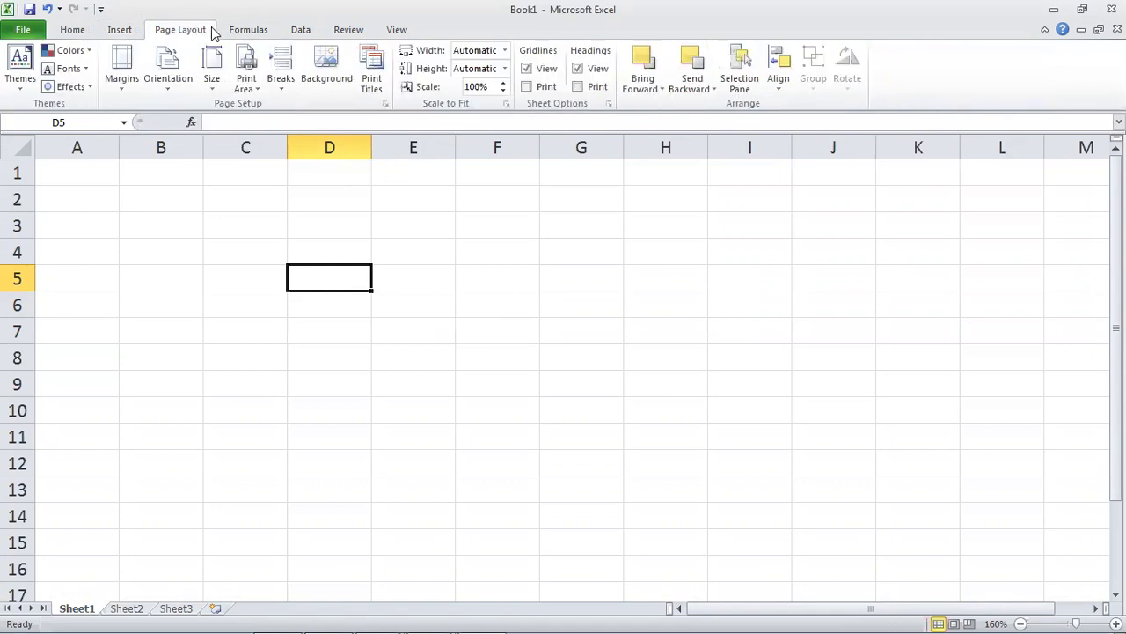
left_click(246, 30)
left_click(299, 30)
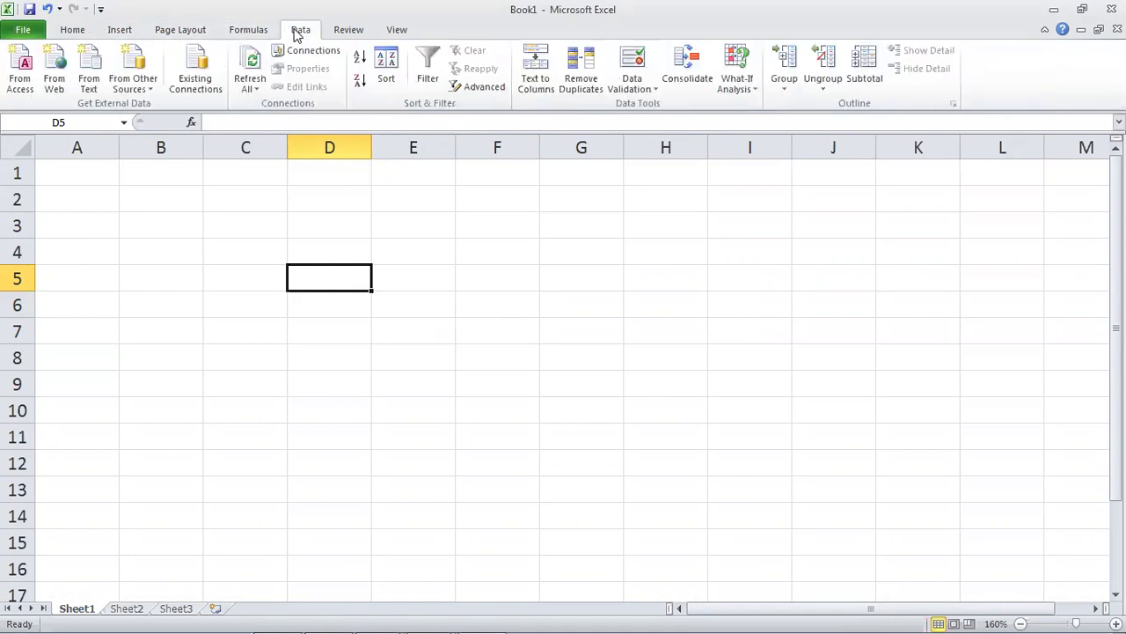
left_click(347, 30)
left_click(397, 30)
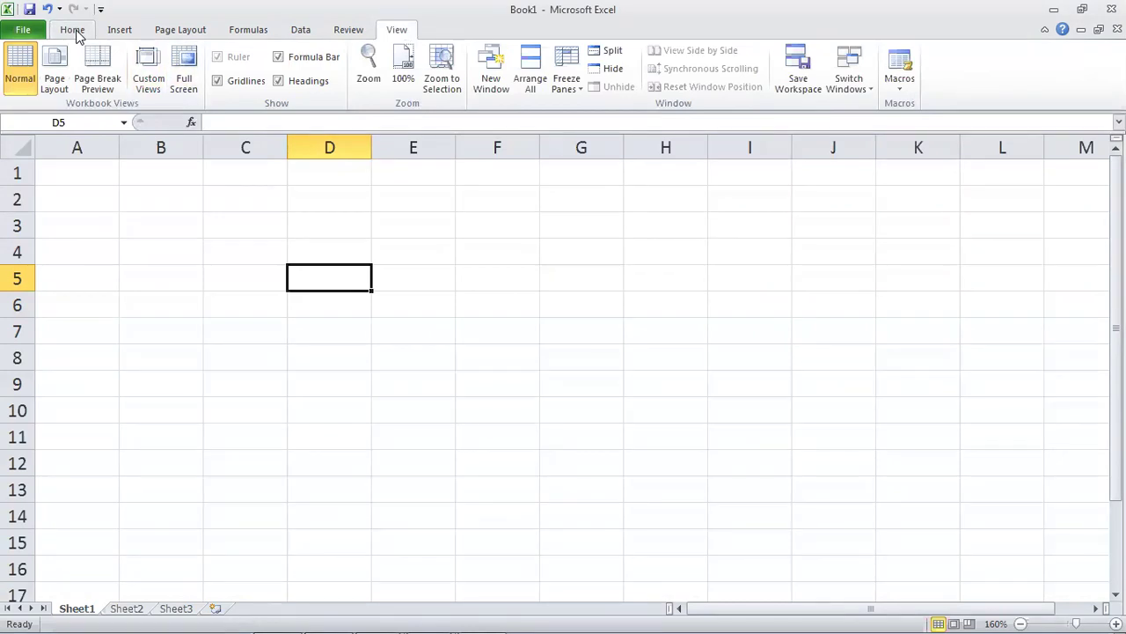
left_click(74, 32)
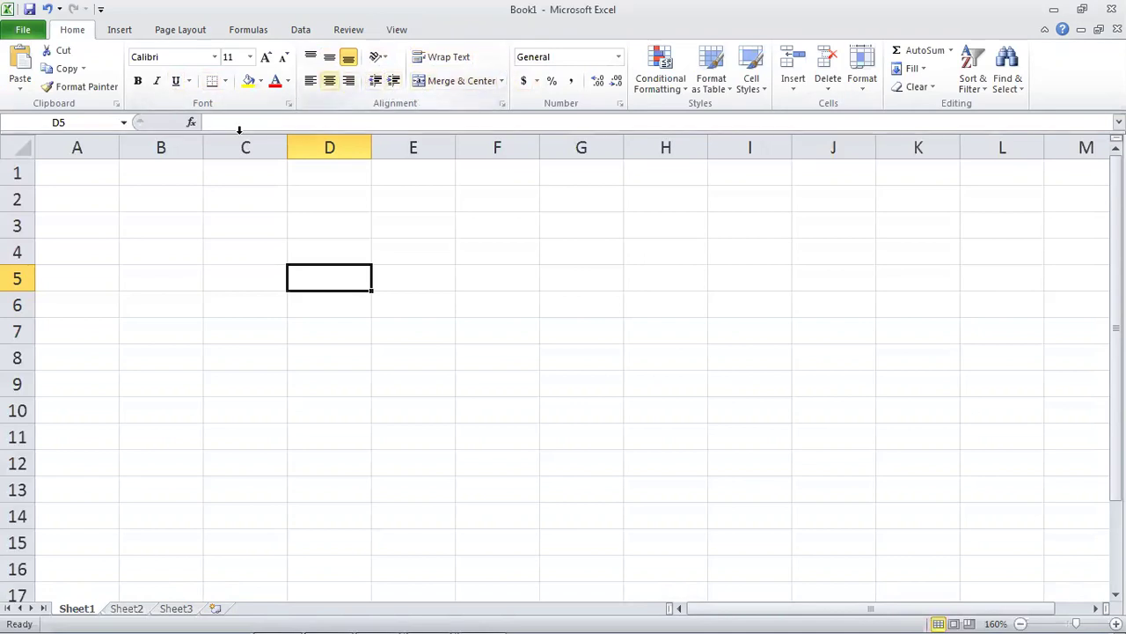
left_click(278, 123)
left_click(253, 208)
left_click(258, 123)
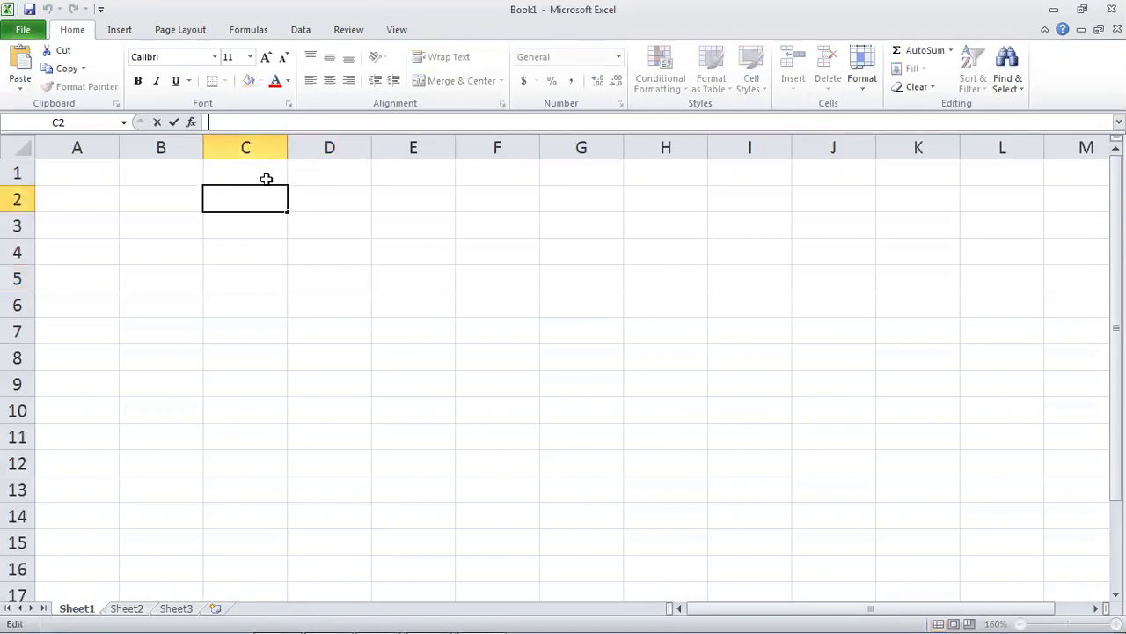
left_click(163, 199)
left_click(62, 179)
left_click(79, 223)
left_click(158, 198)
left_click(221, 171)
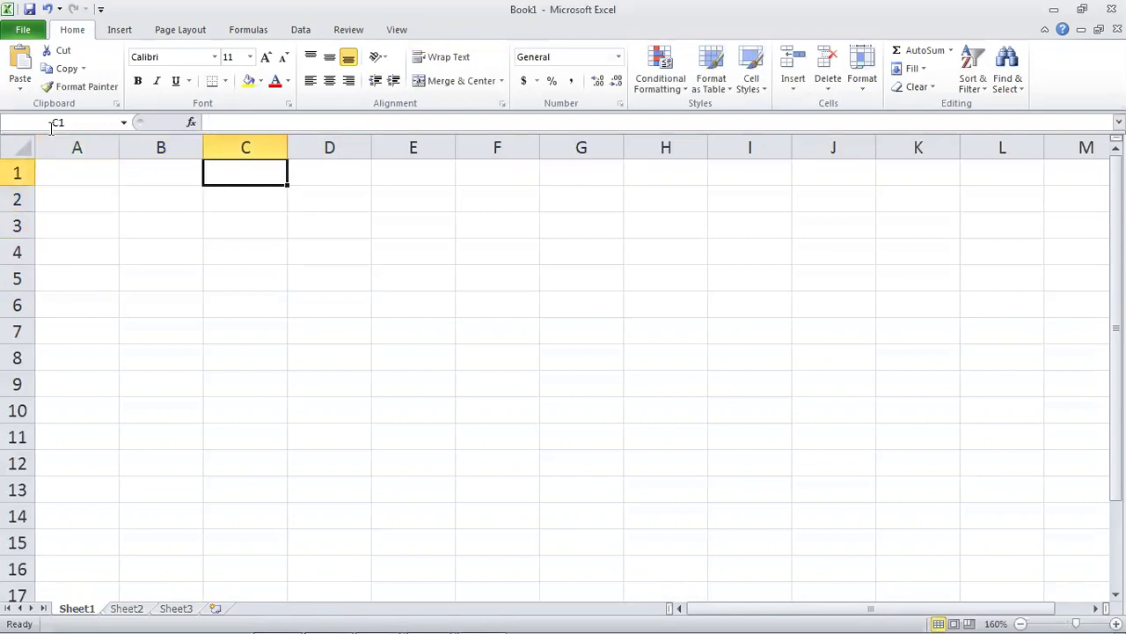
left_click(439, 245)
left_click(367, 301)
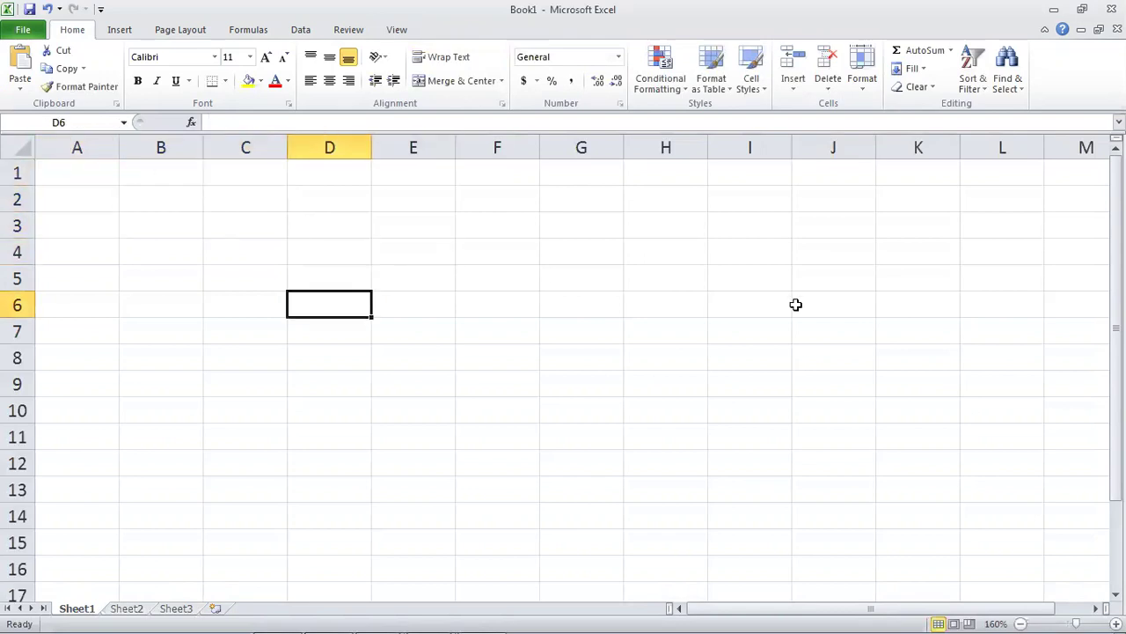
left_click(665, 357)
left_click(282, 295)
left_click(362, 298)
left_click(415, 359)
left_click(257, 231)
left_click(58, 192)
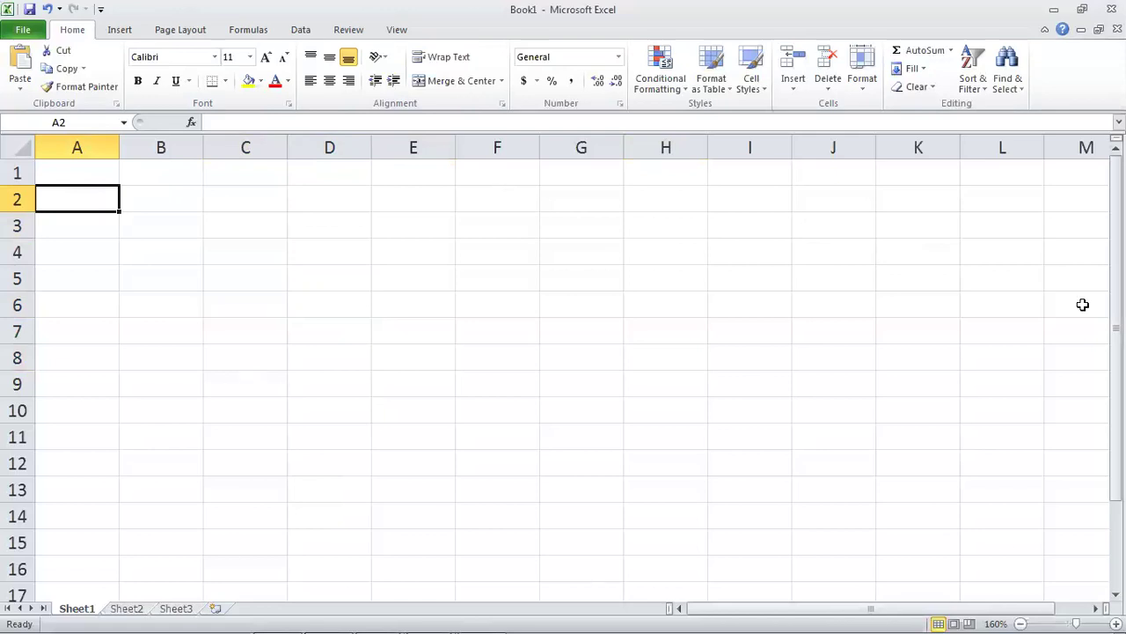
left_click(420, 204)
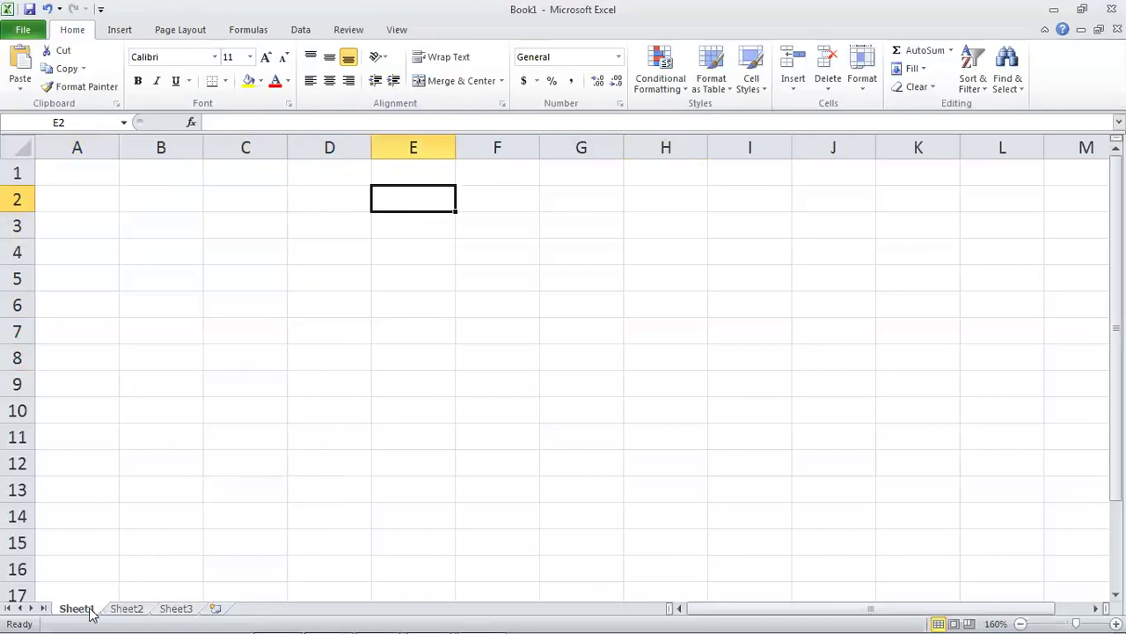
left_click(269, 332)
left_click(335, 272)
left_click(305, 231)
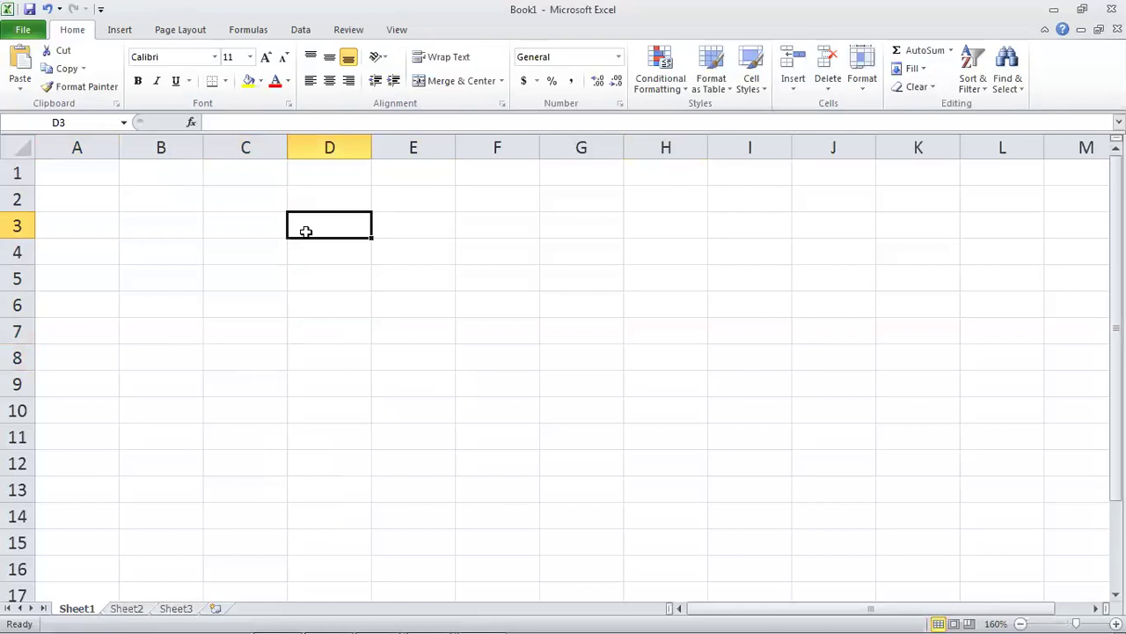
left_click(304, 303)
left_click(137, 609)
left_click(156, 610)
left_click(110, 610)
left_click(84, 610)
left_click(132, 609)
left_click(176, 610)
left_click(113, 611)
left_click(88, 612)
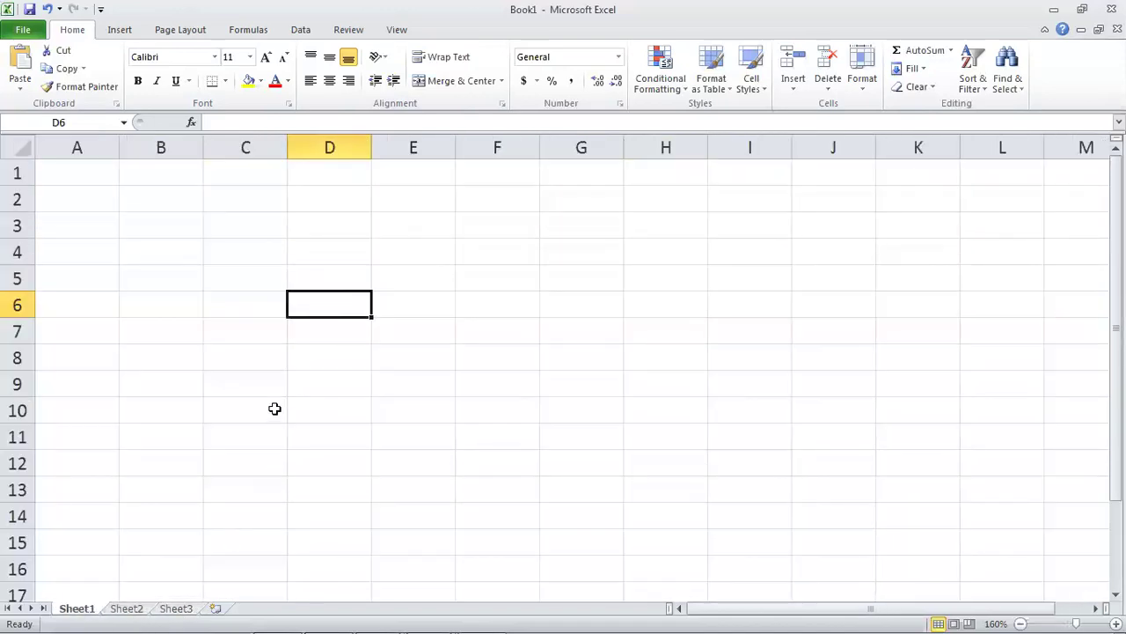
left_click(240, 246)
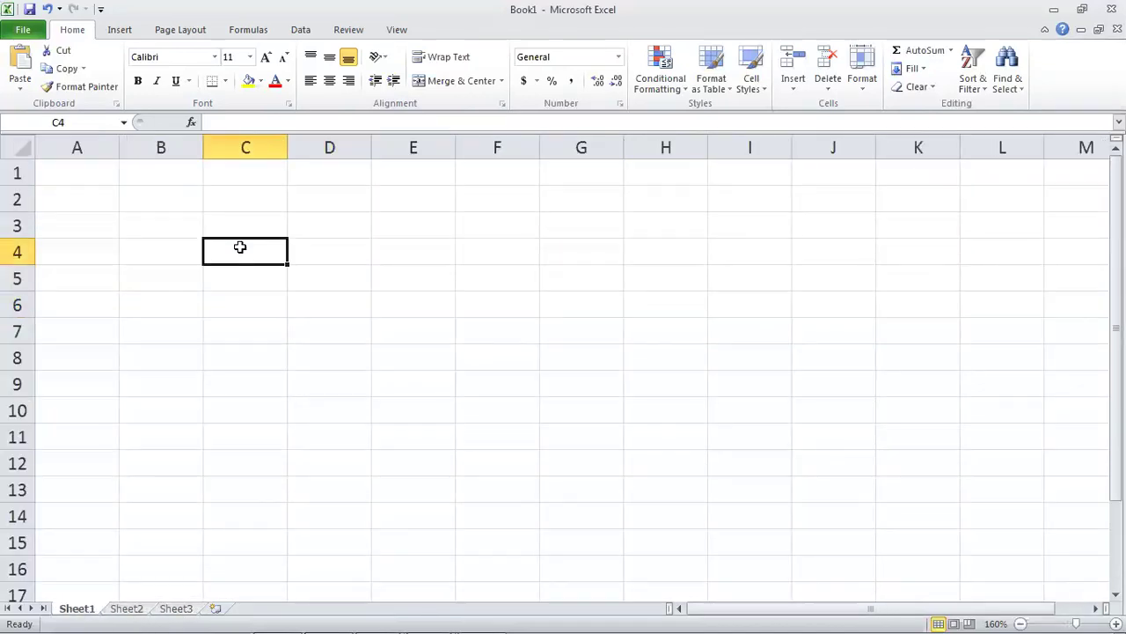
left_click(173, 204)
left_click(18, 175)
left_click(18, 200)
left_click(17, 226)
left_click(17, 253)
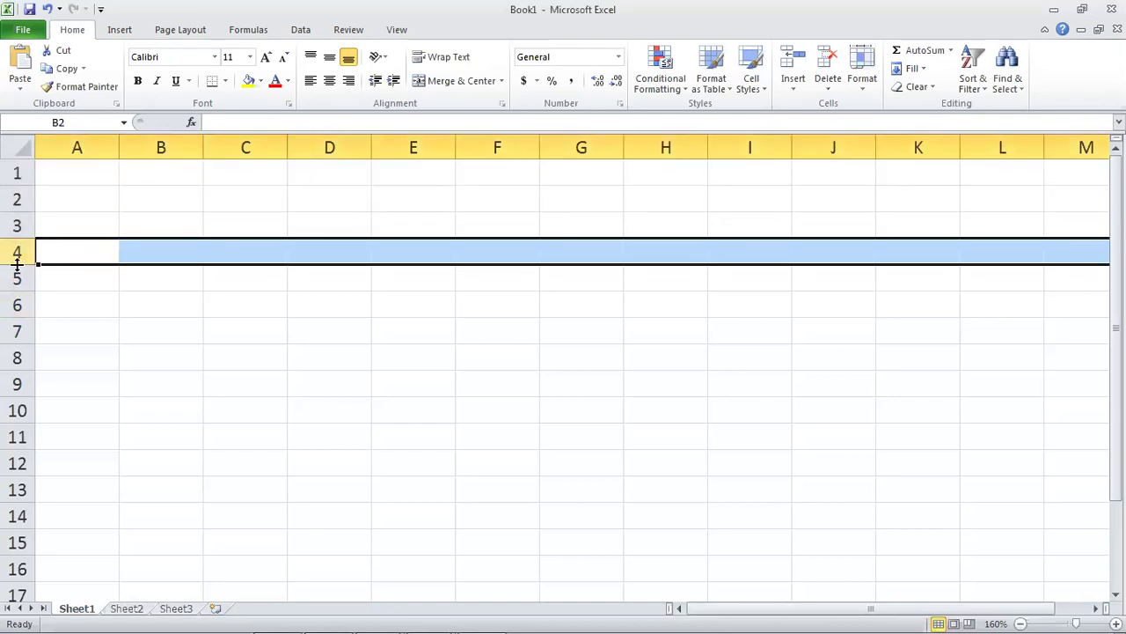
left_click(18, 276)
left_click(83, 147)
left_click(159, 146)
left_click(245, 148)
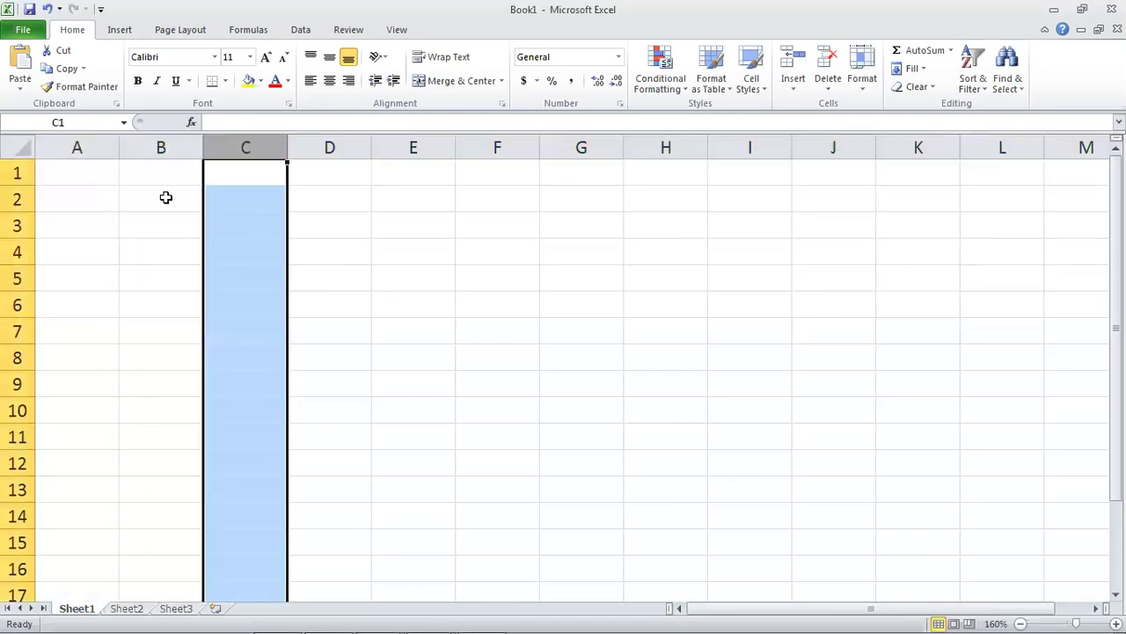
left_click(165, 197)
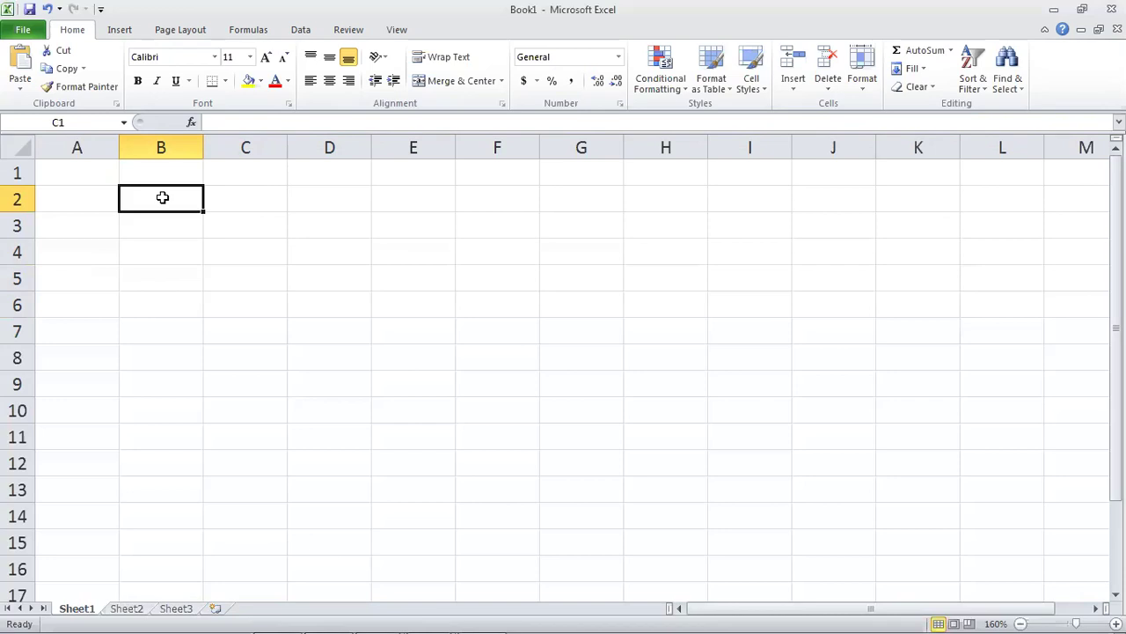
left_click(99, 199)
left_click(93, 175)
left_click(94, 219)
left_click(130, 165)
left_click(171, 245)
left_click(403, 278)
left_click(470, 400)
left_click(562, 305)
left_click(402, 317)
left_click(541, 321)
left_click(516, 383)
left_click(352, 384)
left_click(401, 266)
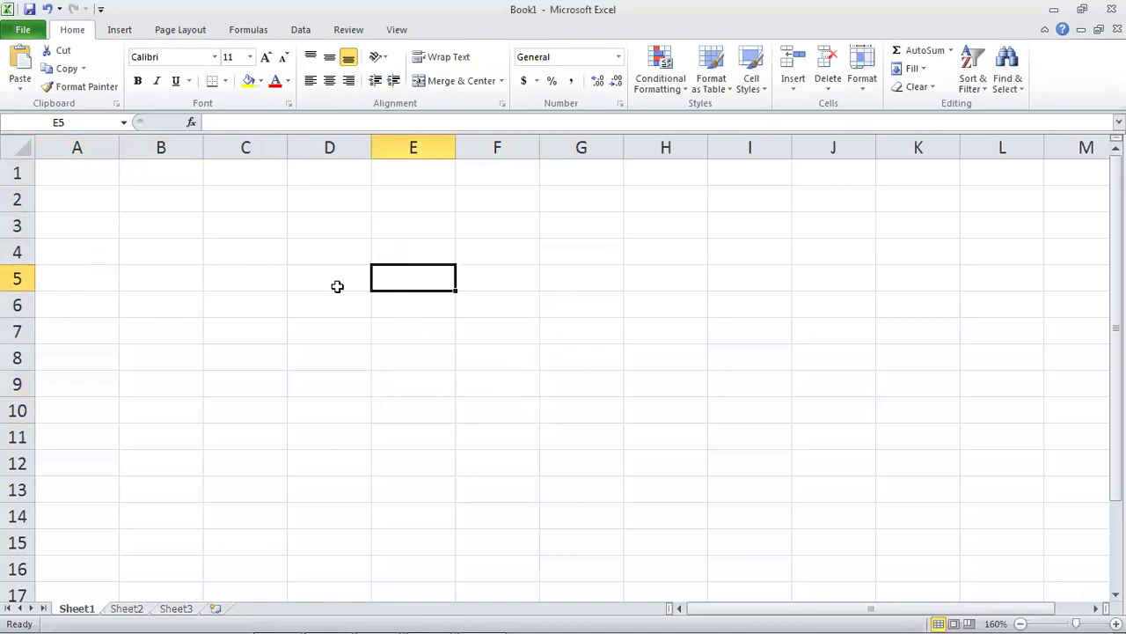
left_click(488, 319)
left_click(417, 296)
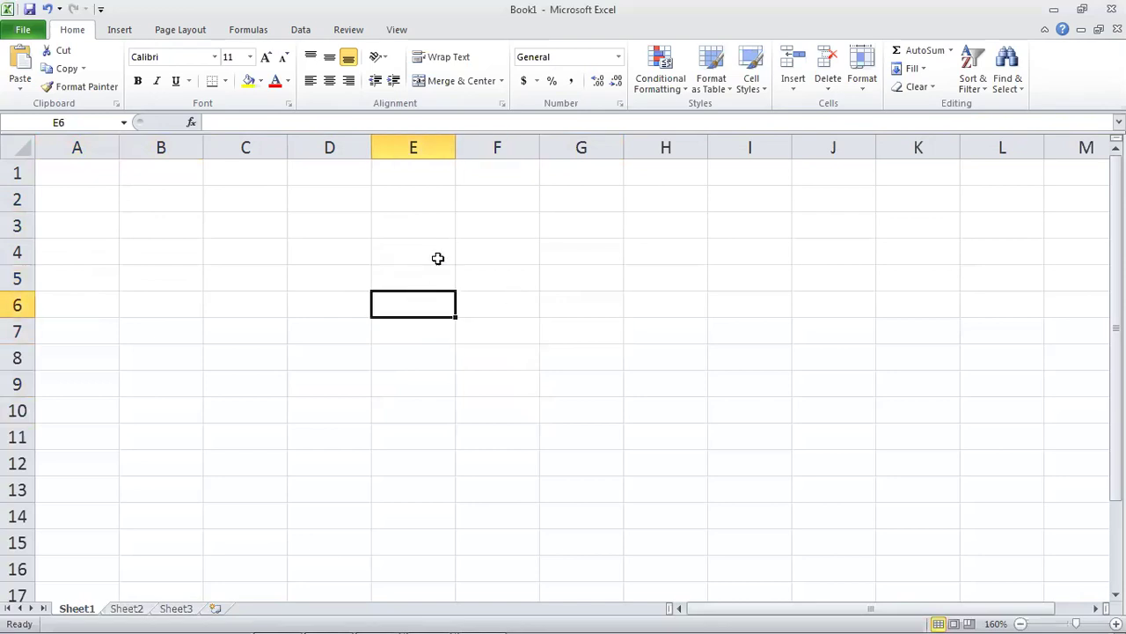
left_click(440, 266)
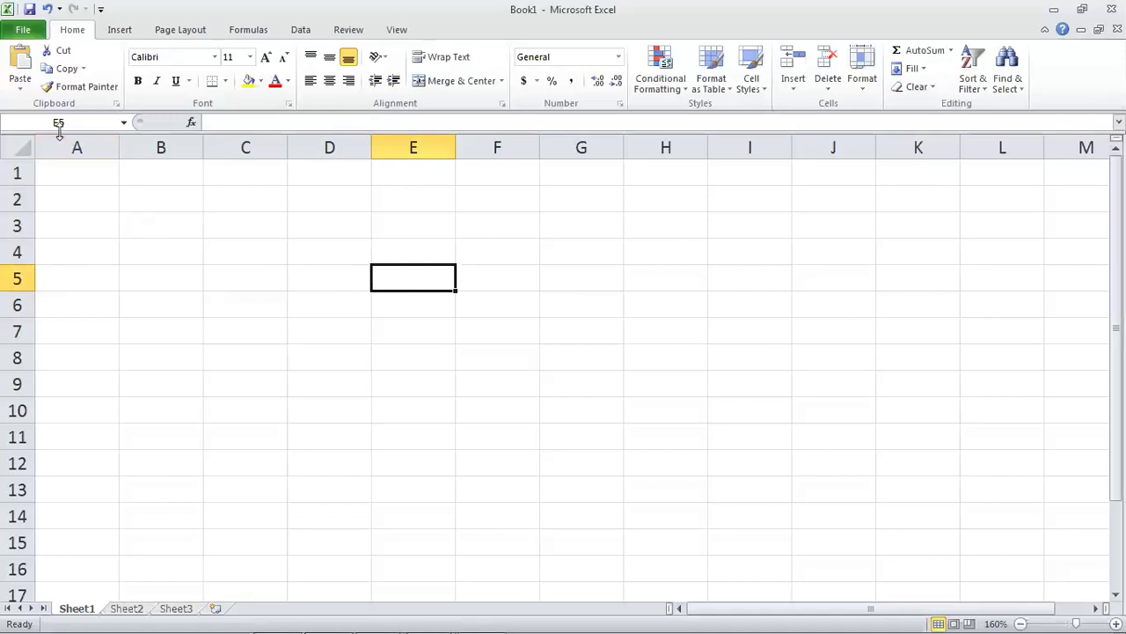
left_click(417, 321)
left_click(364, 272)
left_click(218, 219)
left_click(97, 202)
left_click(104, 175)
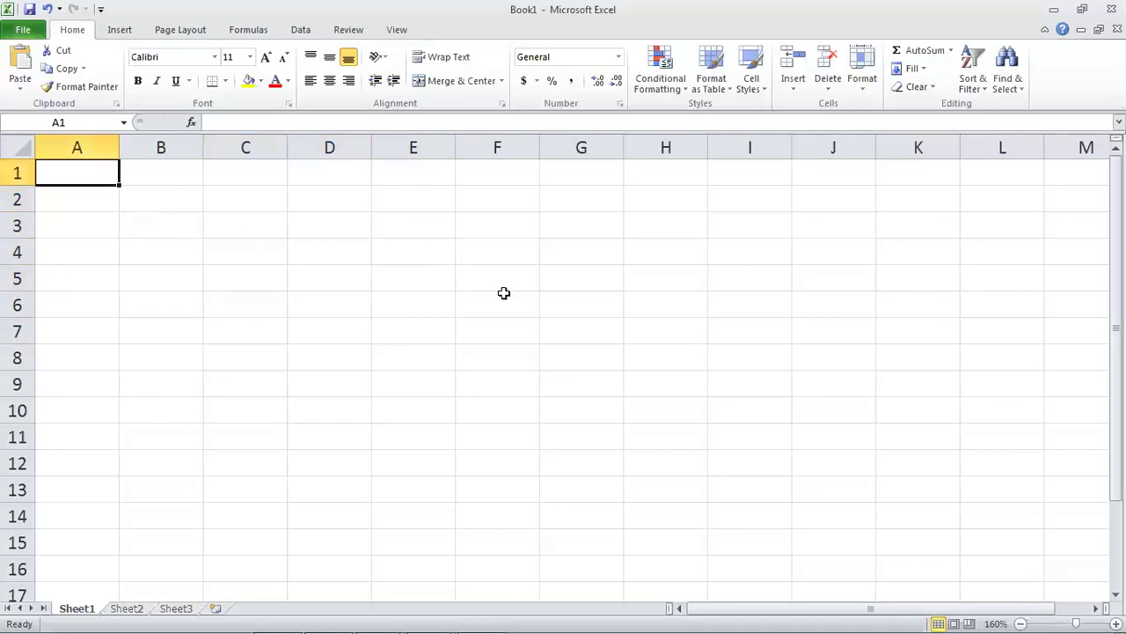
key("Down")
key("Down")
key("Down")
key("Up")
key("Up")
key("Up")
key("Down")
key("Down")
key("Down")
key("Down")
key("Down")
key("Down")
key("Down")
key("Down")
key("Down")
key("Down")
key("Down")
key("Down")
key("Down")
key("Down")
key("Down")
key("Down")
key("Down")
key("Down")
key("Down")
key("Down")
key("Down")
key("Down")
key("Down")
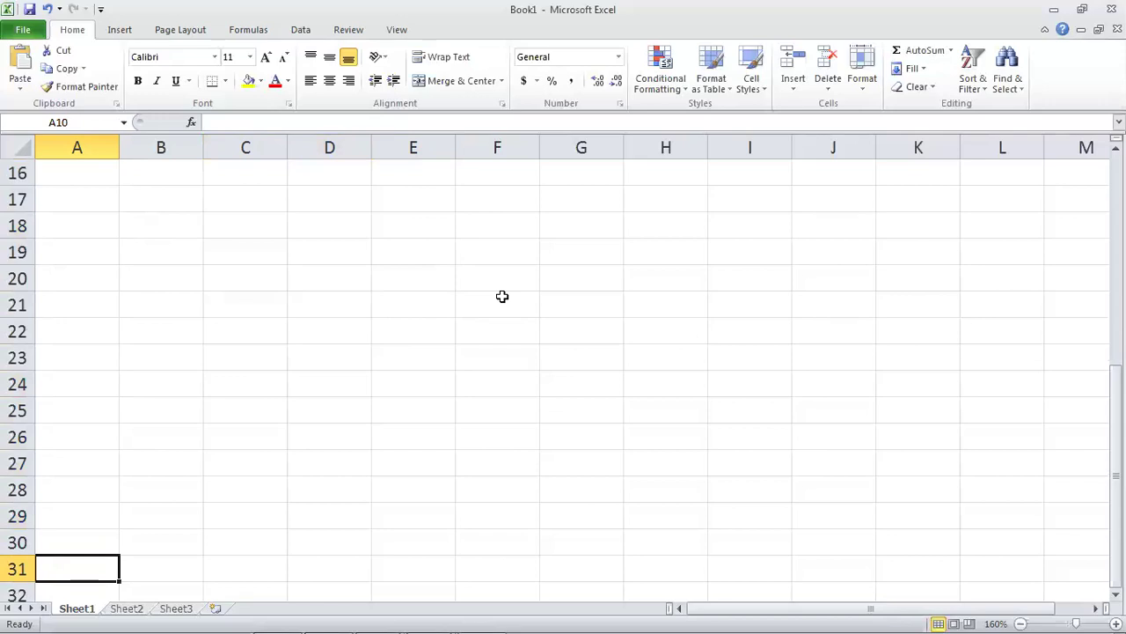
key("Up")
key("Up")
key("Up")
key("Up")
key("Up")
key("Up")
key("Up")
key("Up")
key("Up")
key("Up")
key("Up")
key("Up")
key("Up")
key("Up")
key("Up")
key("Up")
key("Up")
key("Up")
key("Up")
key("Up")
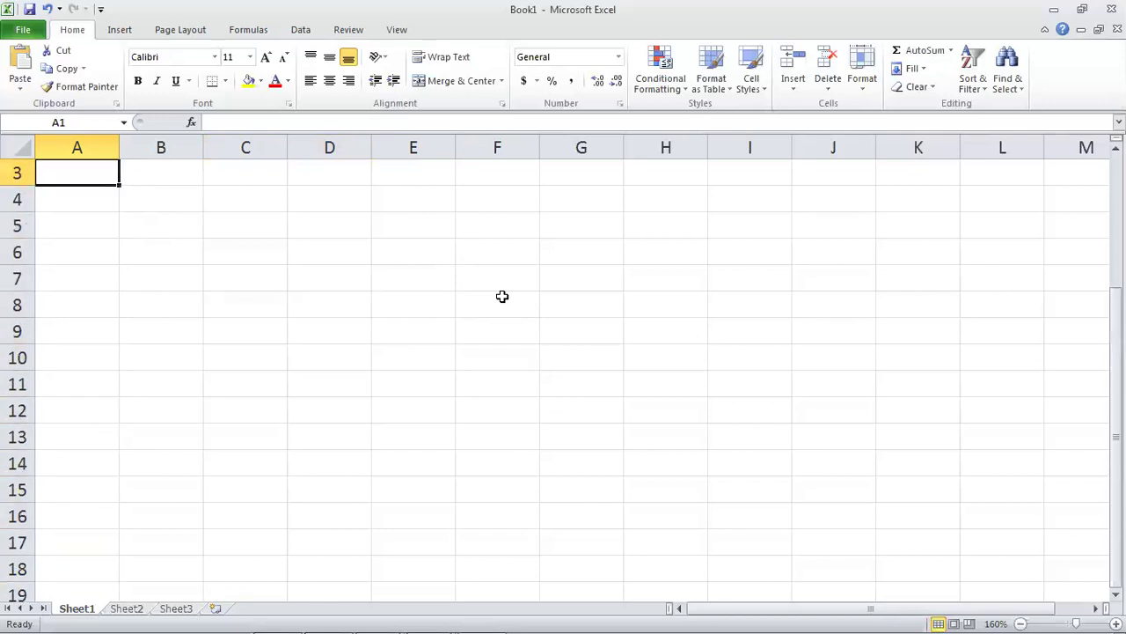
key("Right")
key("Right")
key("Right")
key("Down")
key("Down")
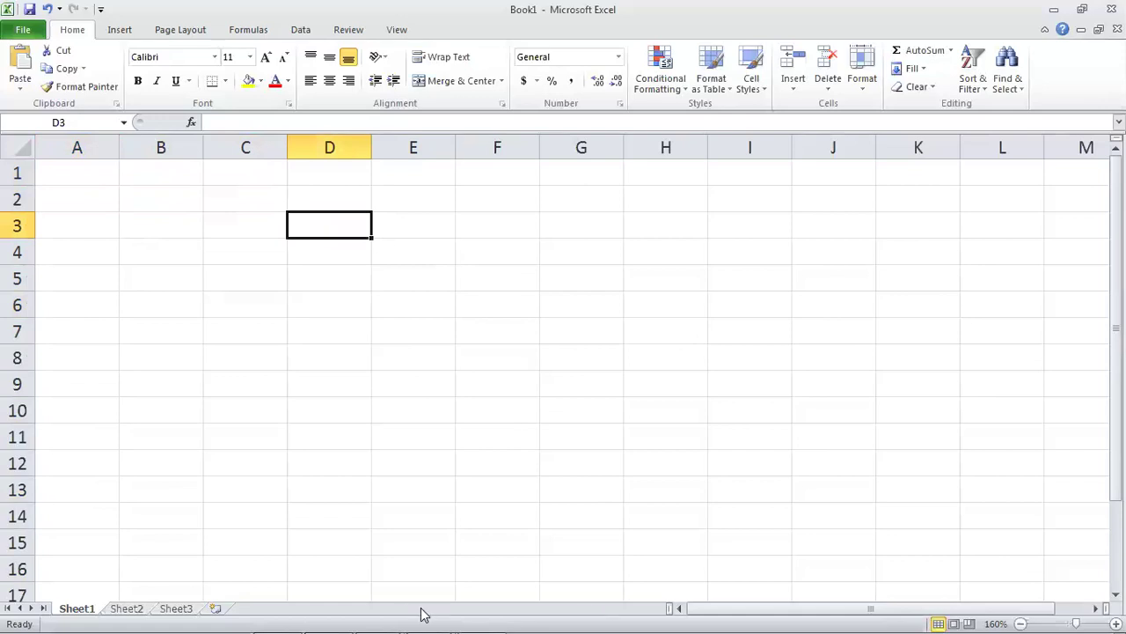
In PowerPoint, show the total rows and columns slide and select its Total Rows text box.
mouse_move(420, 616)
mouse_move(369, 614)
left_click(389, 562)
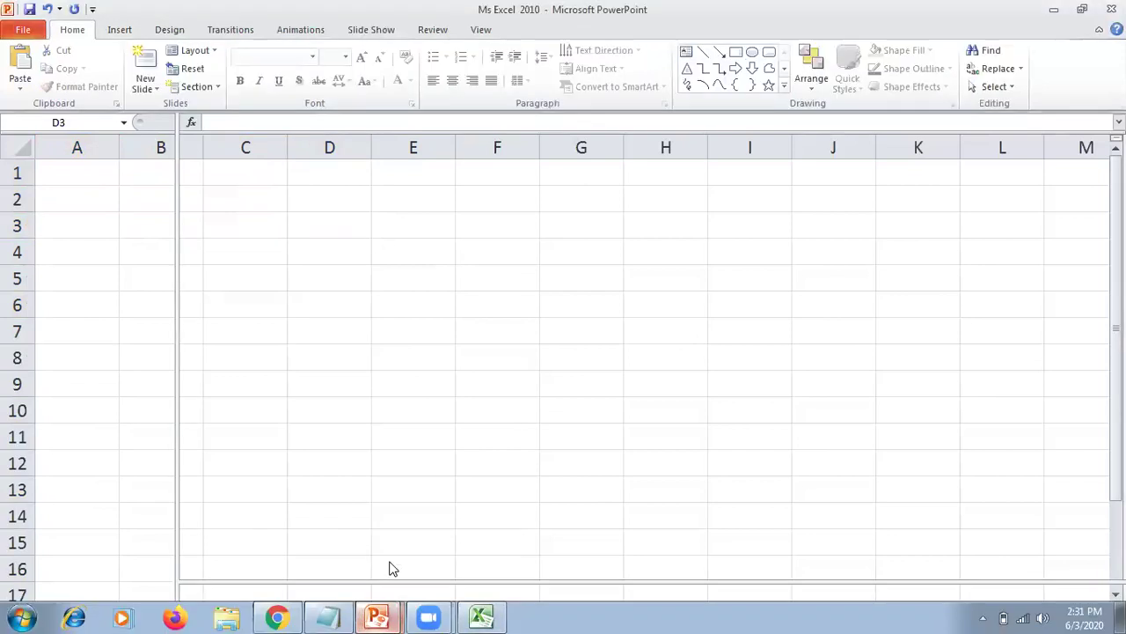
left_click(69, 515)
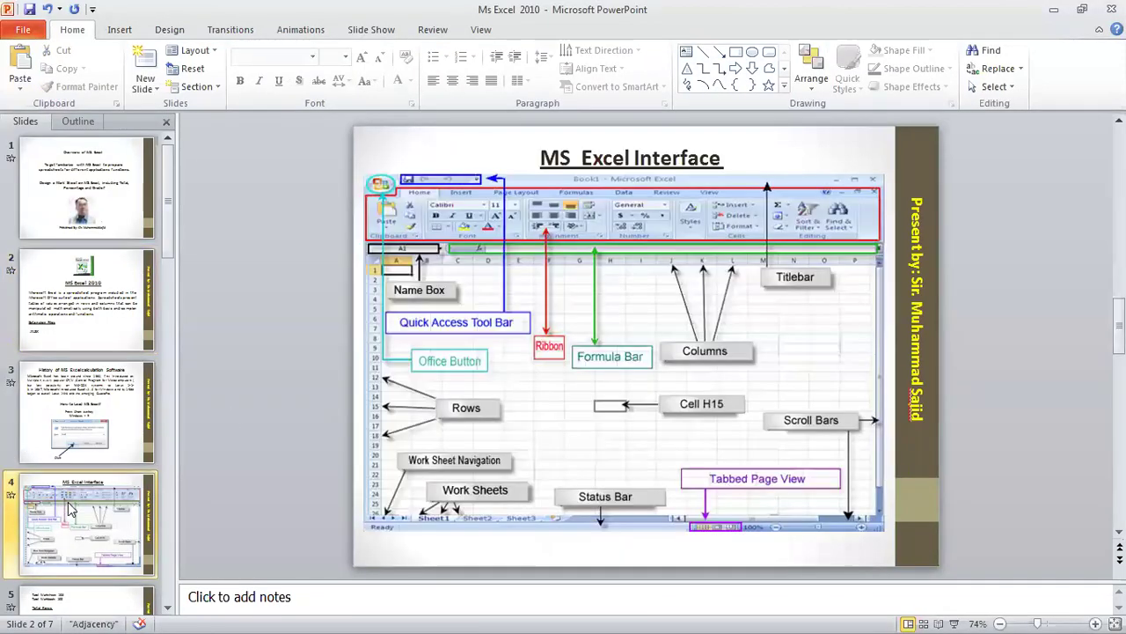
scroll(74, 519, "down", 1)
left_click(74, 521)
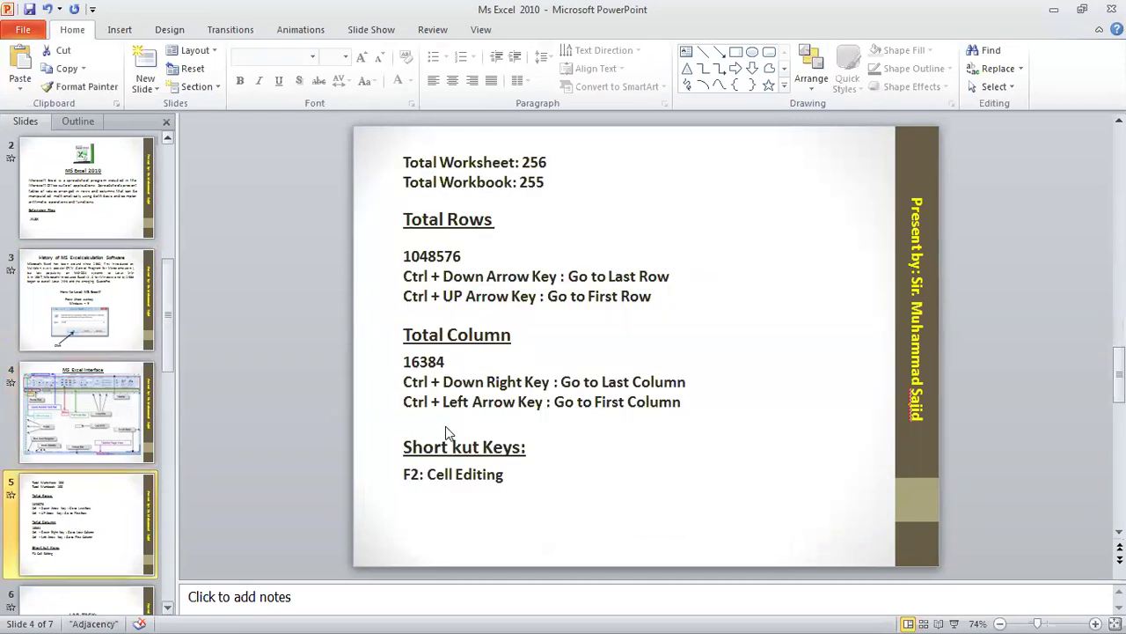
left_click(433, 274)
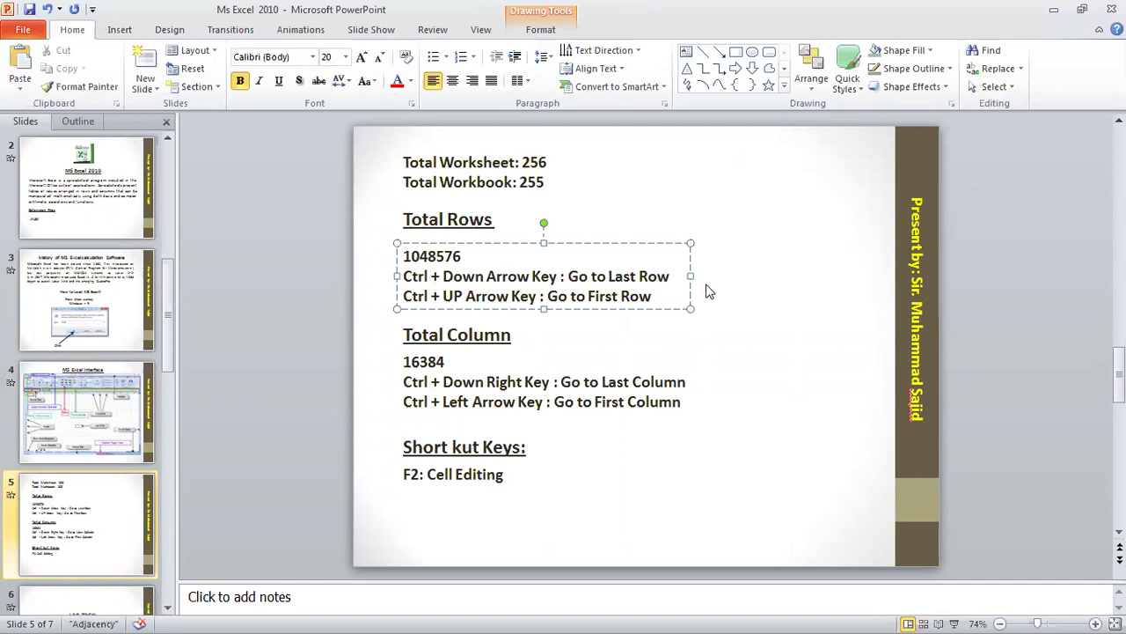
left_click(609, 297)
Switch back to Excel and move between neighbouring cells around B3 with arrow keys.
key("super")
left_click(479, 621)
left_click(455, 392)
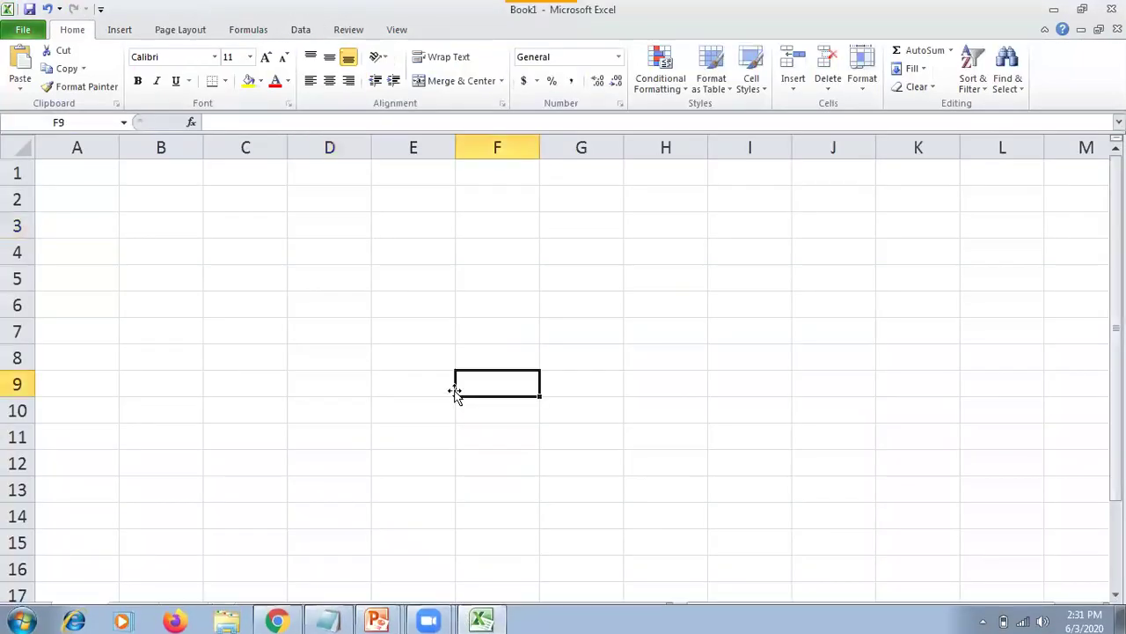
left_click(201, 226)
key("Left")
key("Right")
key("Up")
key("Left")
key("Right")
key("Right")
key("Down")
key("Down")
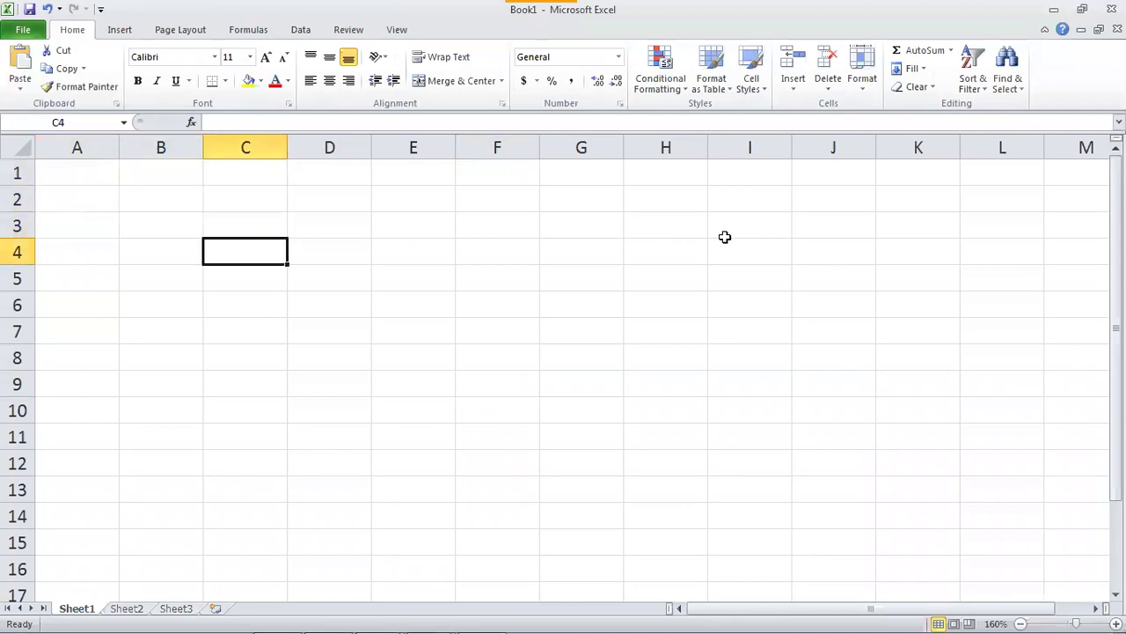
Jump back and forth between row 1048576 and row 1, ending at cell B1.
key("ctrl+Down")
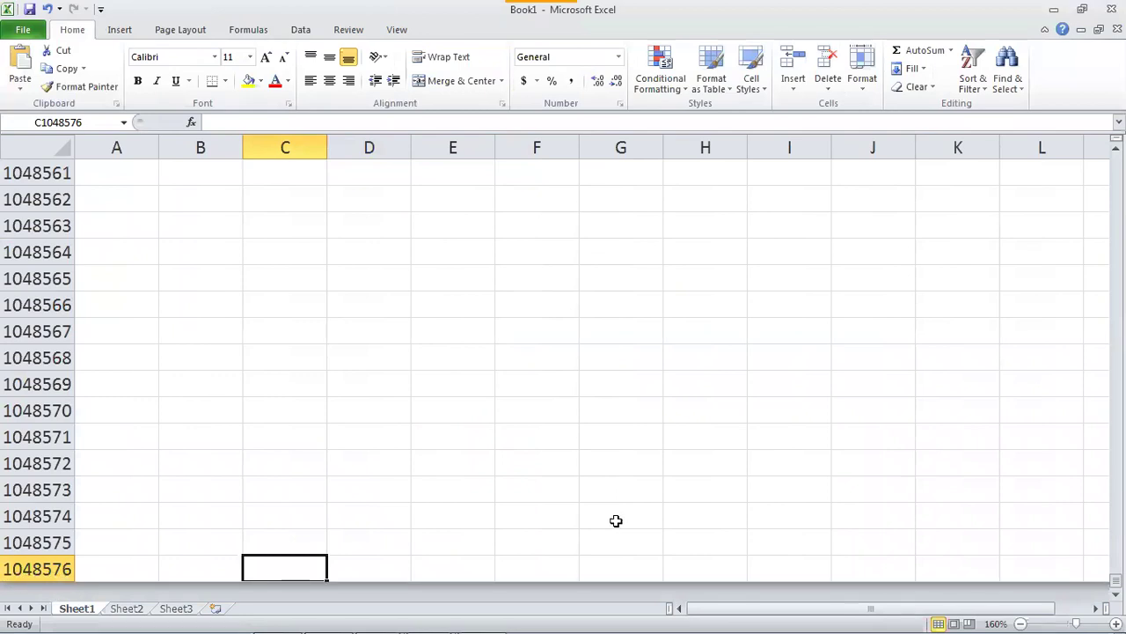
key("ctrl+Up")
key("ctrl+Down")
key("ctrl+Up")
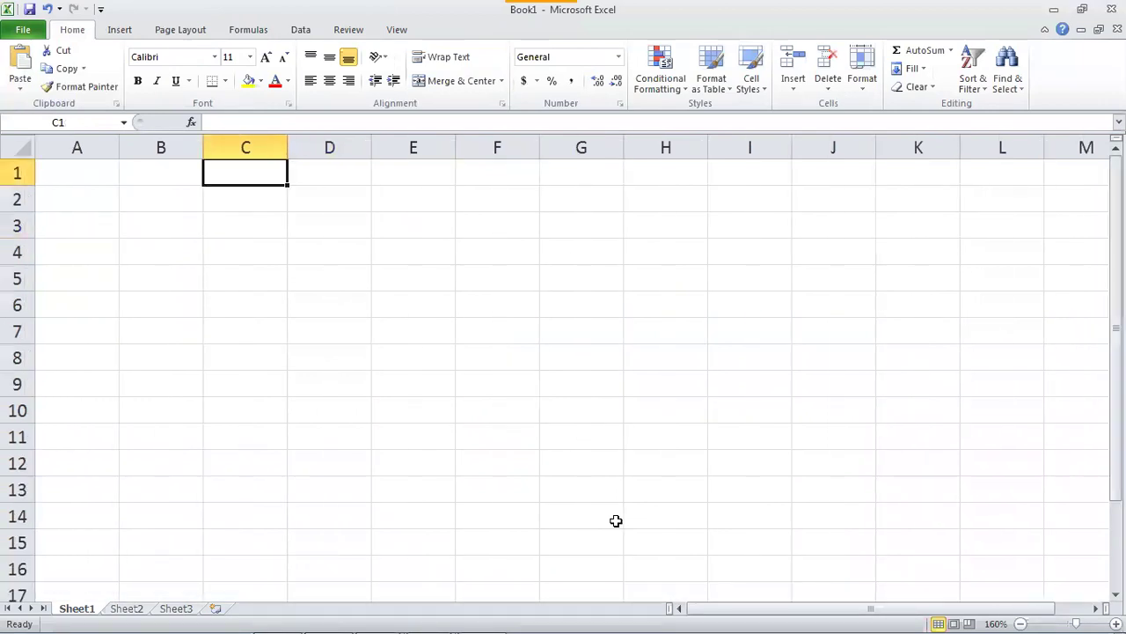
key("ctrl+Down")
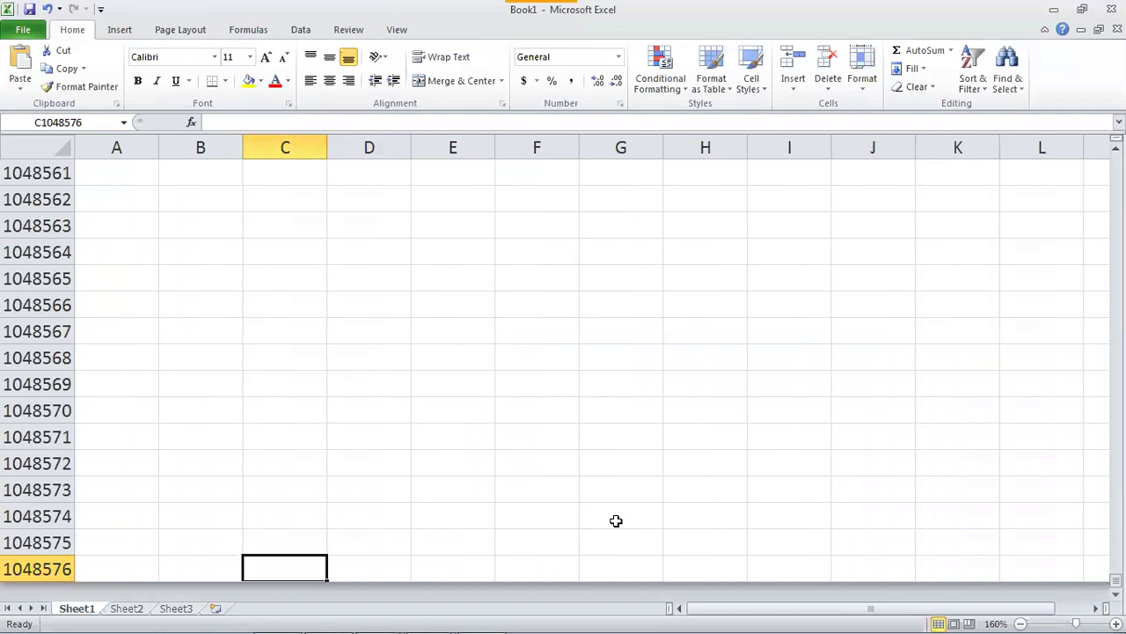
key("ctrl+Up")
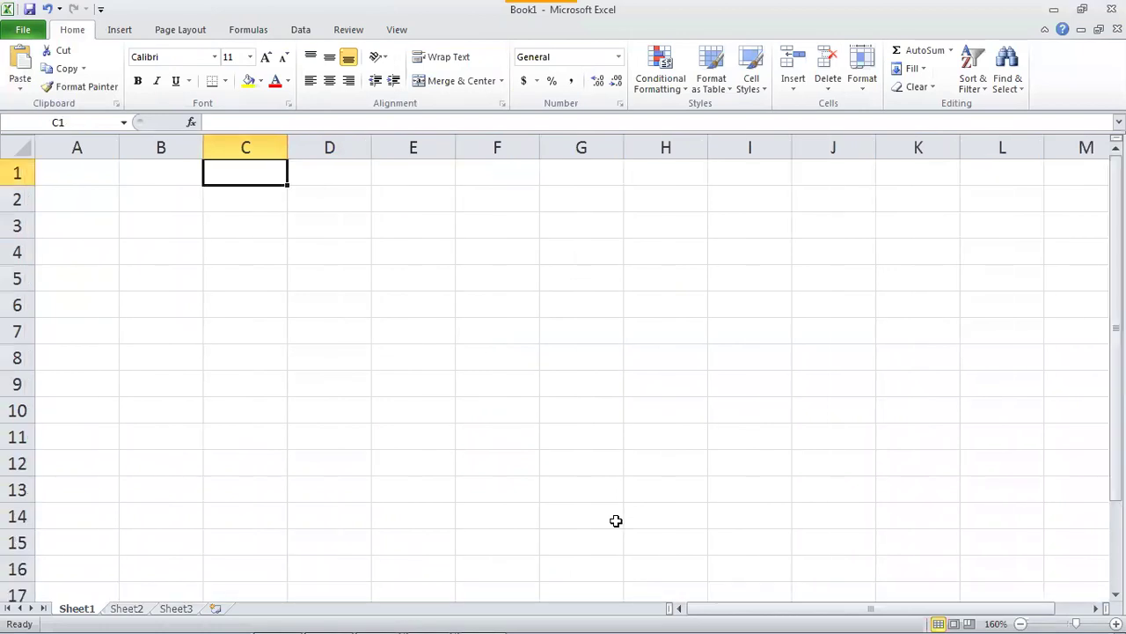
key("ctrl+Left")
key("Right")
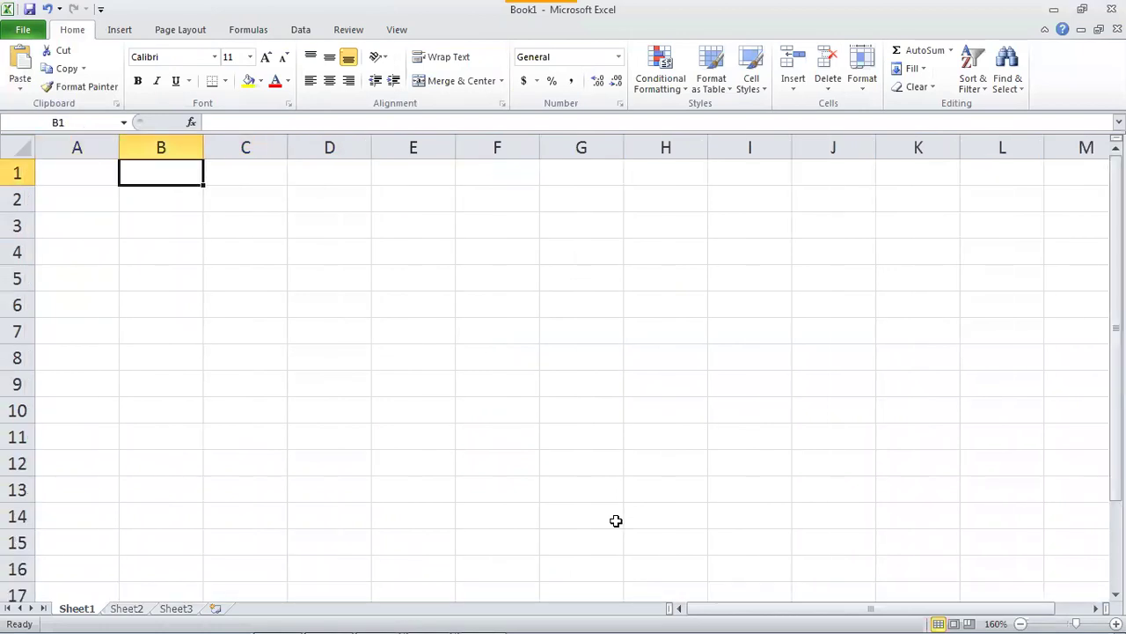
Select whole columns A through D, then cells B2, A1 and C2.
left_click(75, 146)
left_click(162, 146)
left_click(264, 146)
left_click(315, 146)
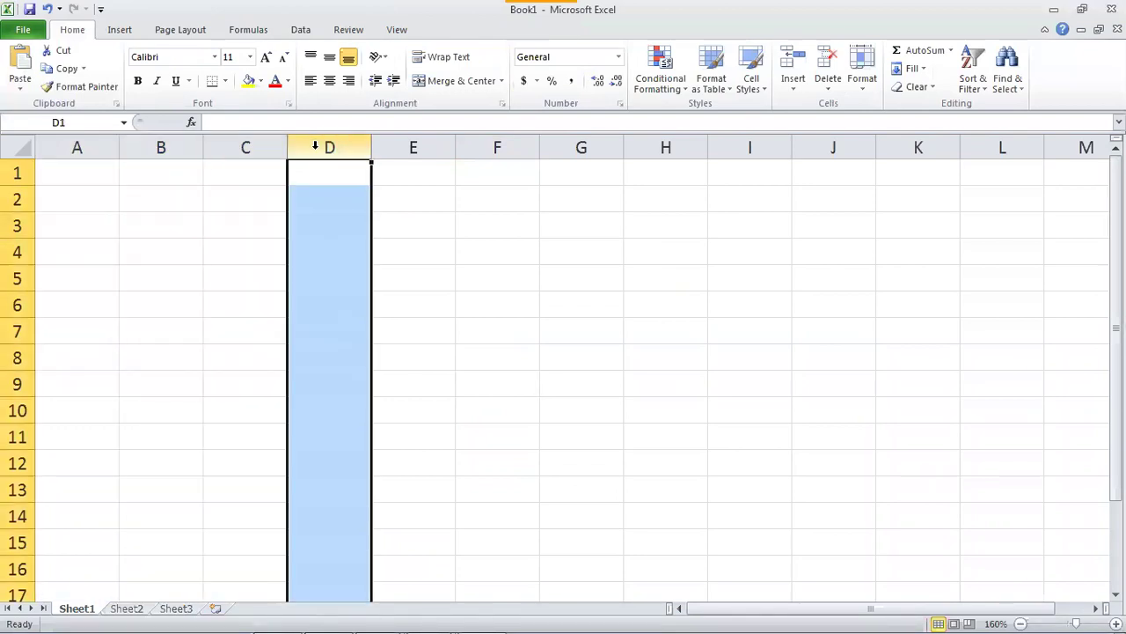
left_click(161, 189)
left_click(78, 164)
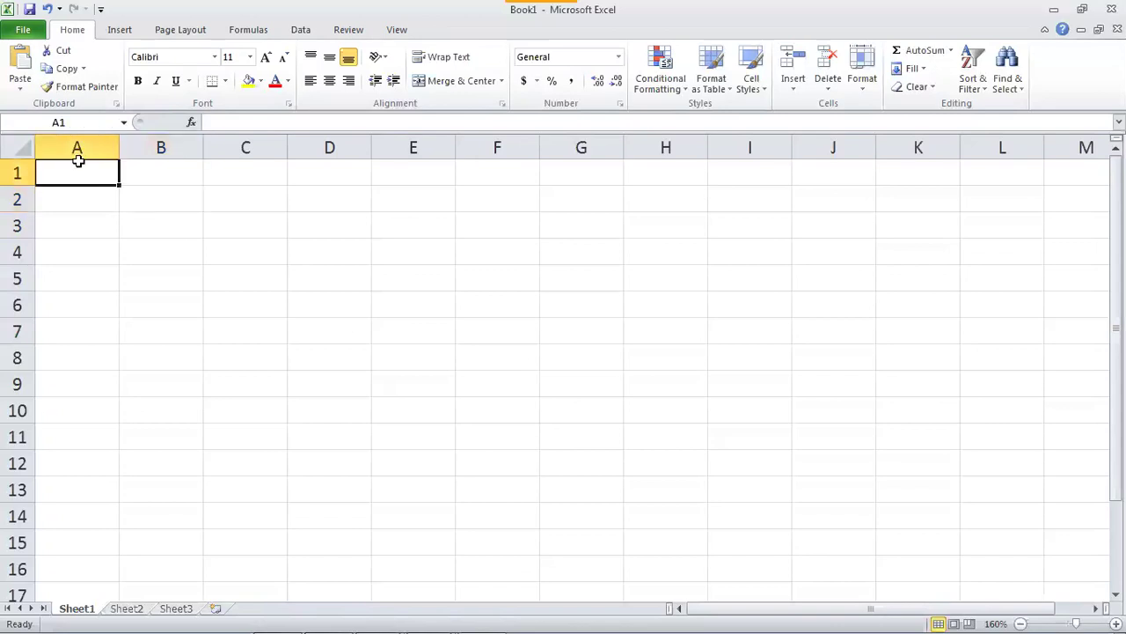
left_click(284, 194)
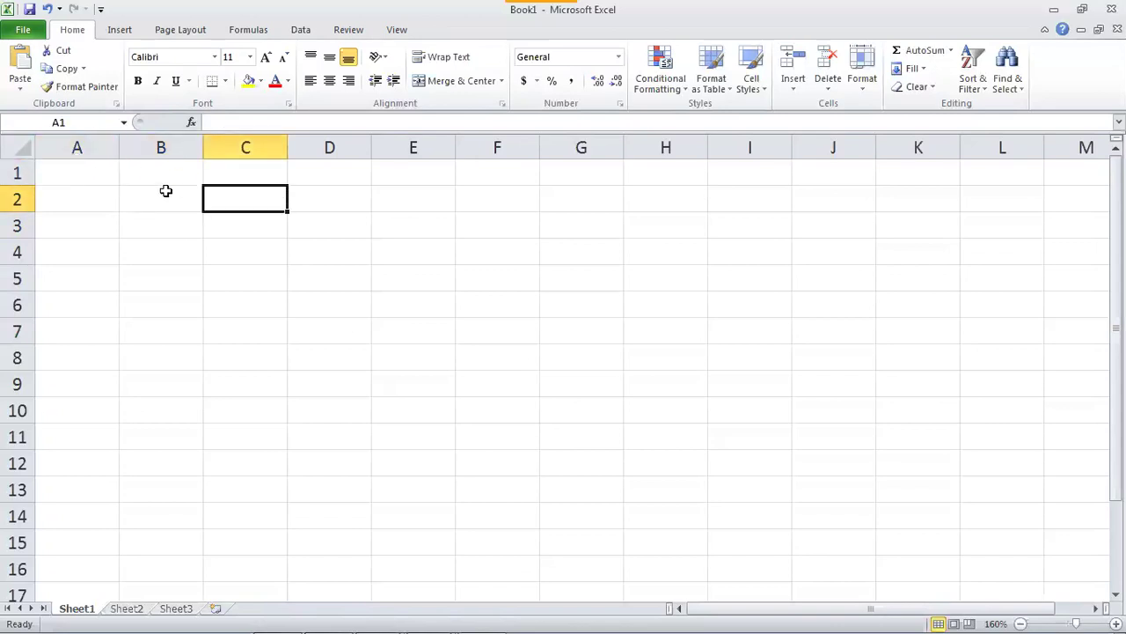
Step along row 2 past column L and back, returning to cell A2.
key("Home")
key("Up")
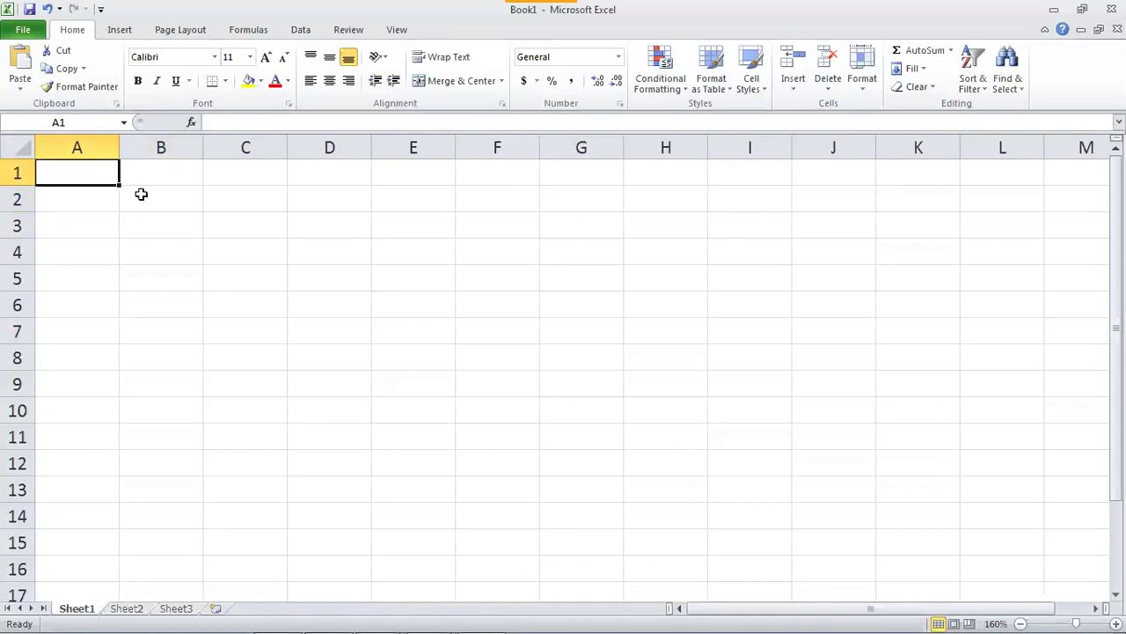
key("Down")
key("Right")
key("Right")
key("Right")
key("Right")
key("Right")
key("Right")
key("Right")
key("Right")
key("Right")
key("Right")
key("Right")
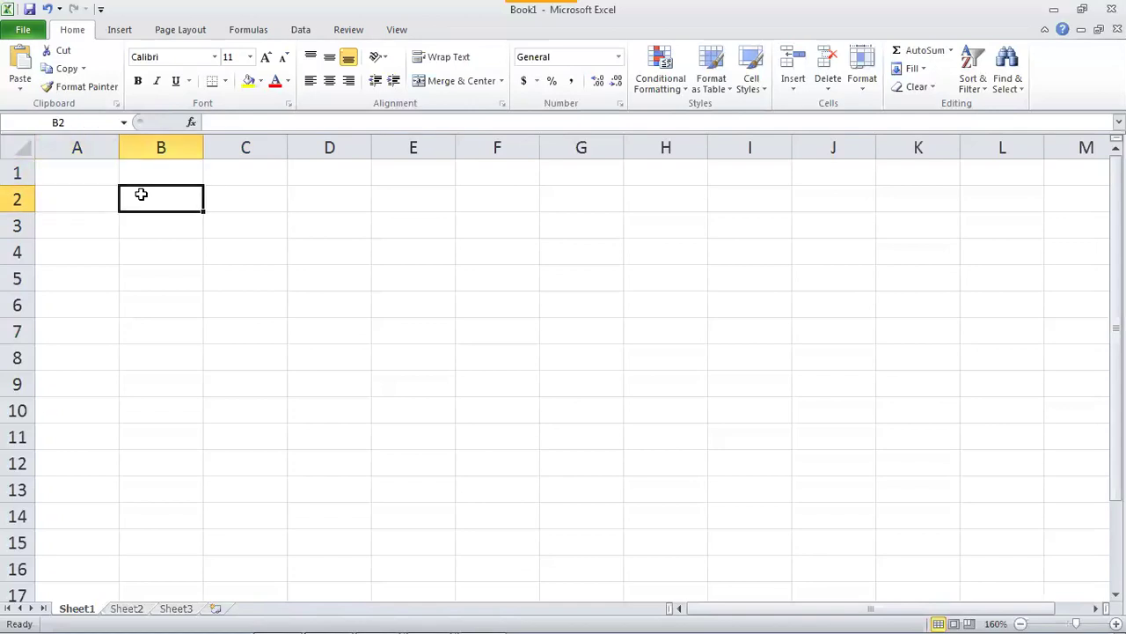
key("Right")
key("Right")
key("Right")
key("Right")
key("Right")
key("Left")
key("Left")
key("Left")
key("Left")
key("Left")
key("Left")
key("Home")
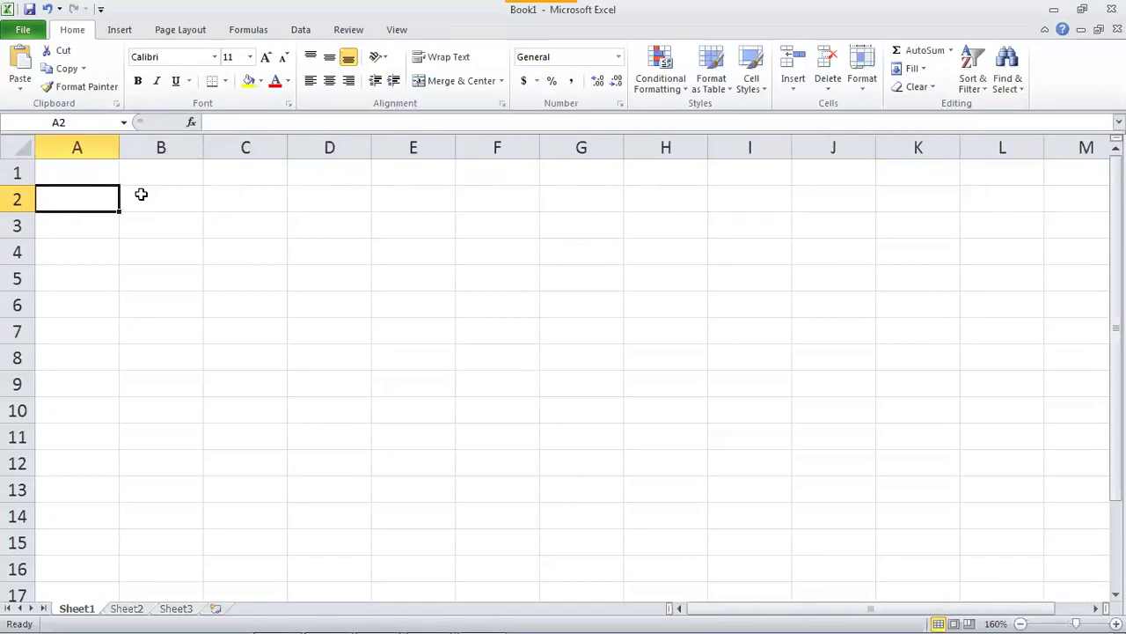
key("Right")
key("Right")
key("Right")
key("Right")
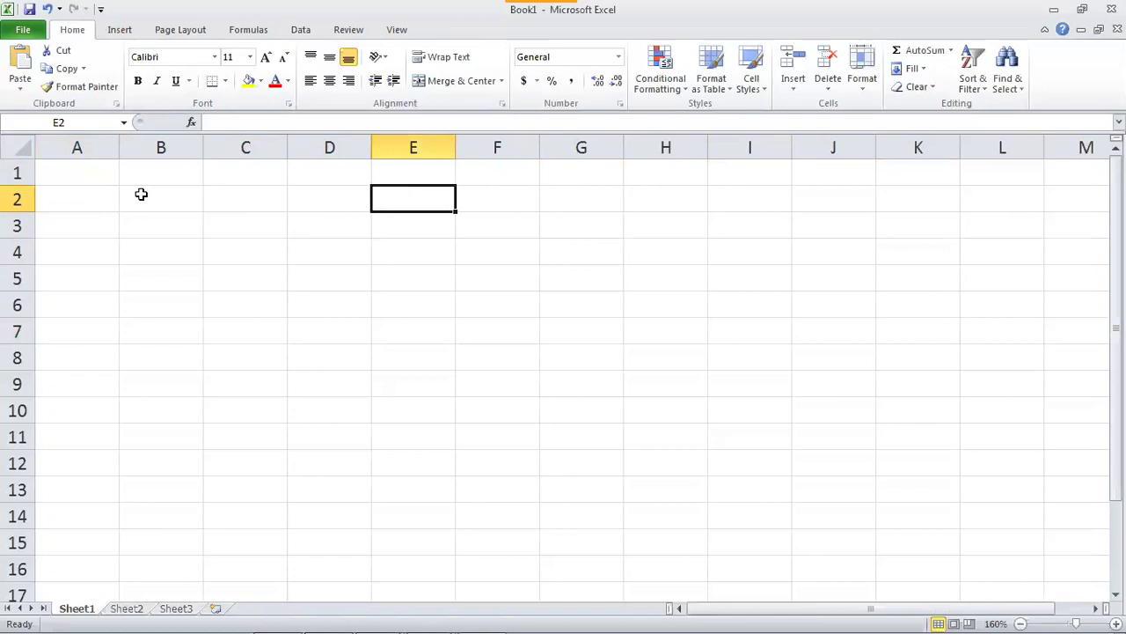
key("Left")
key("Left")
key("Left")
key("Left")
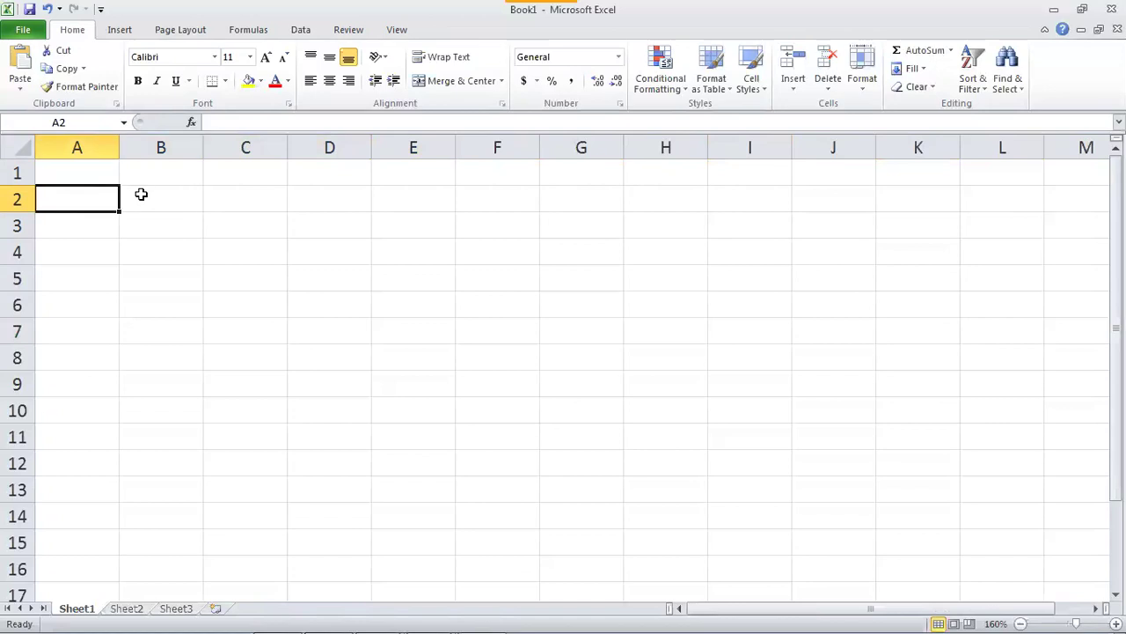
Jump to the last column XFD and select cell XFD1.
key("ctrl+Right")
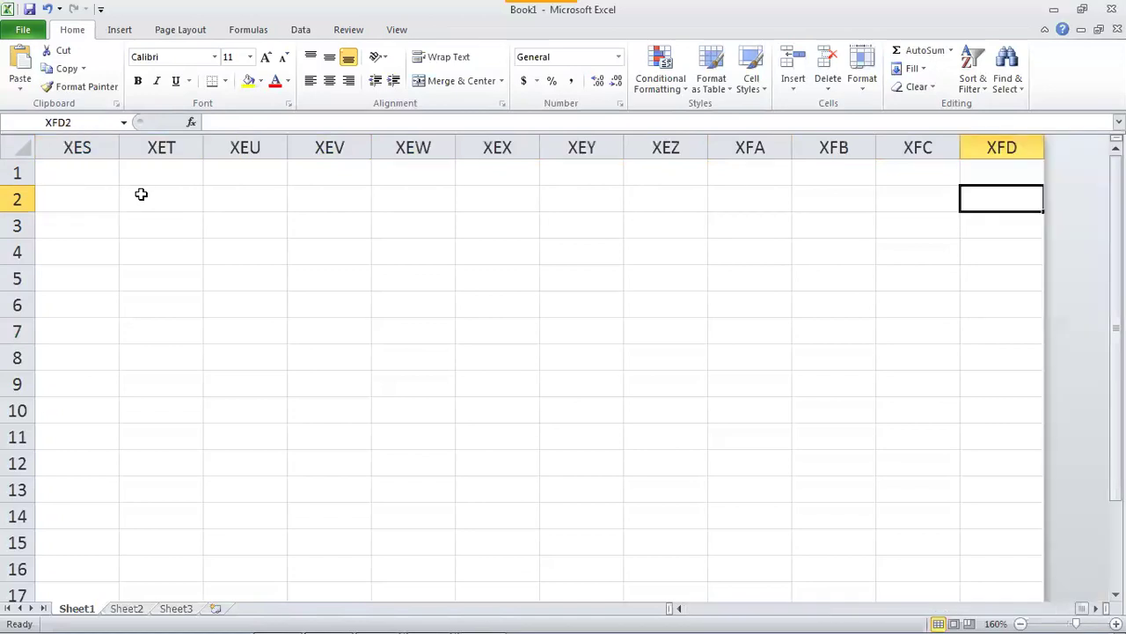
left_click(991, 171)
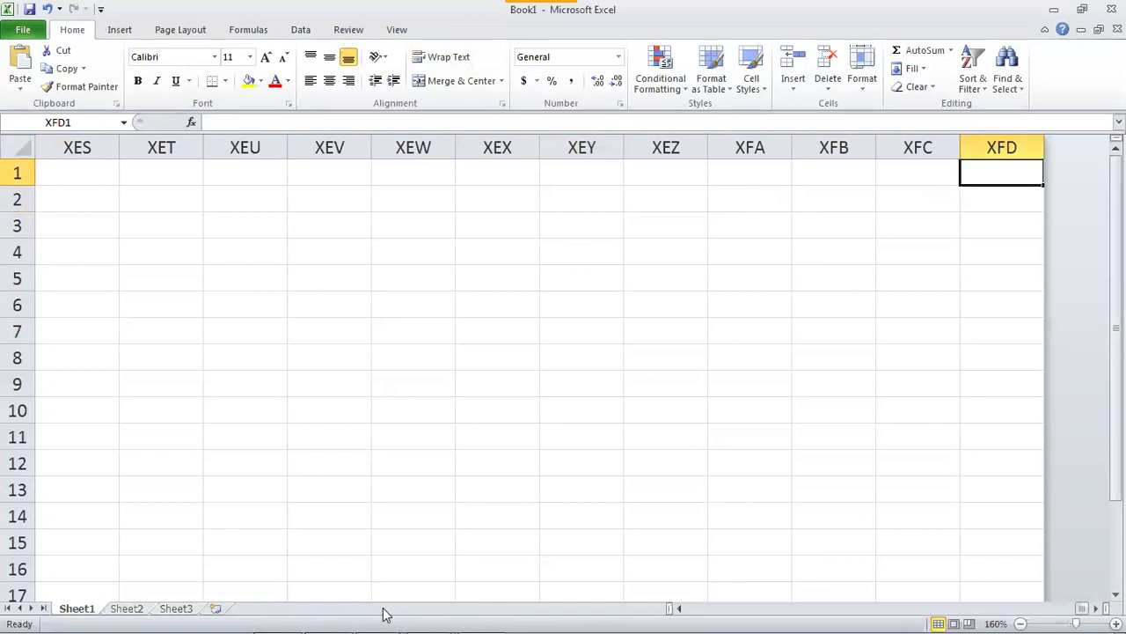
mouse_move(361, 616)
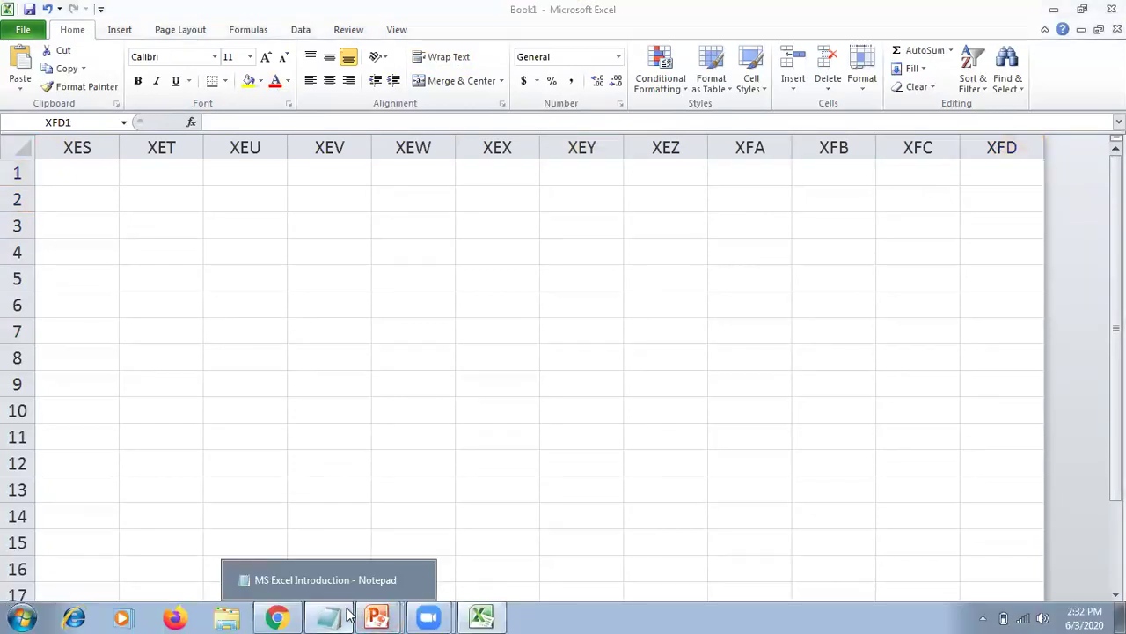
left_click(343, 616)
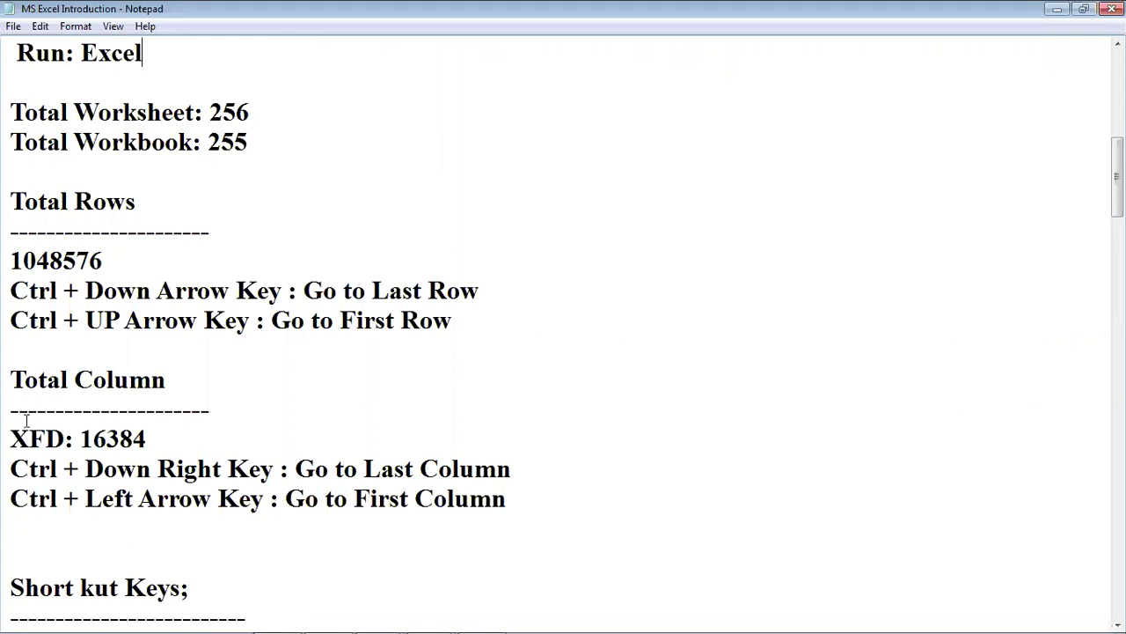
left_click_drag(9, 437, 162, 443)
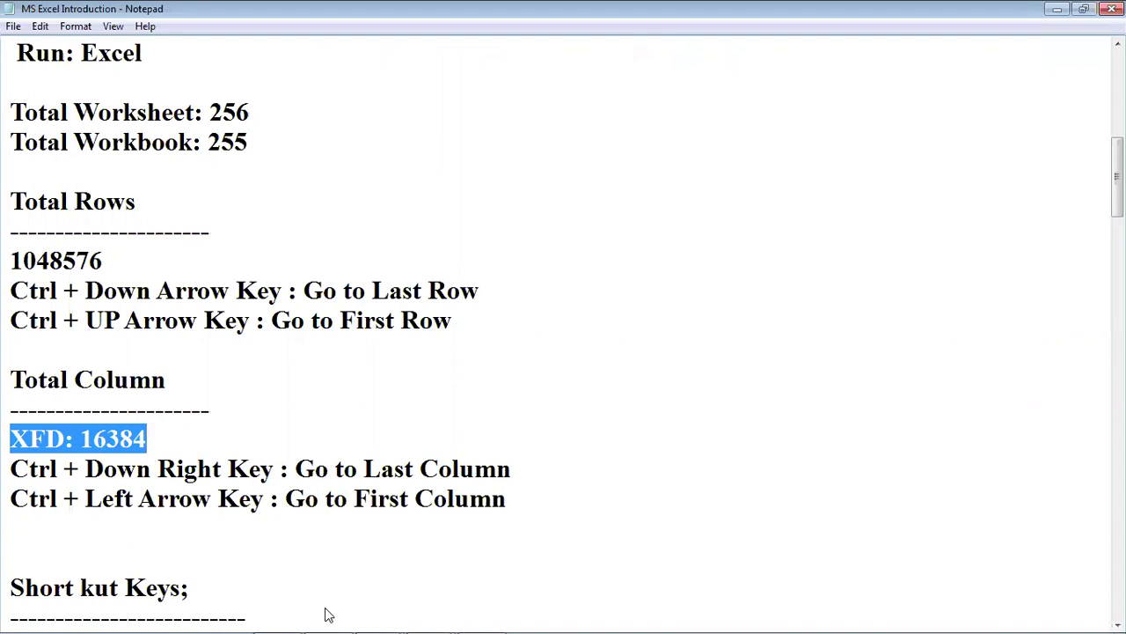
left_click(482, 618)
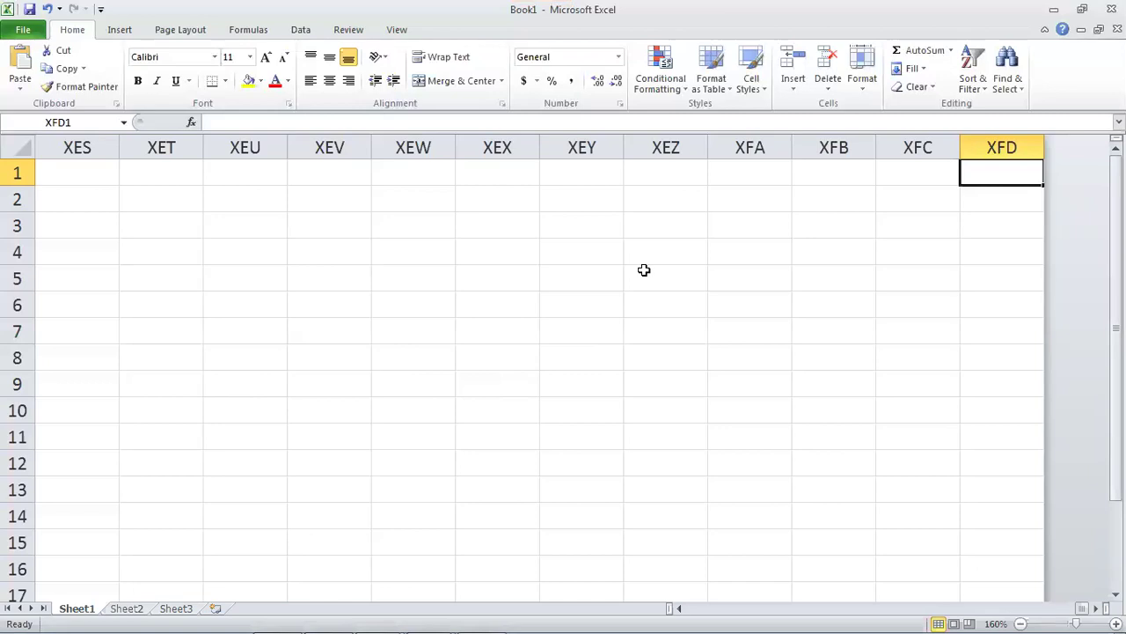
Return to A1, select columns A to C and cell B3, then show the File Info page.
key("ctrl+Home")
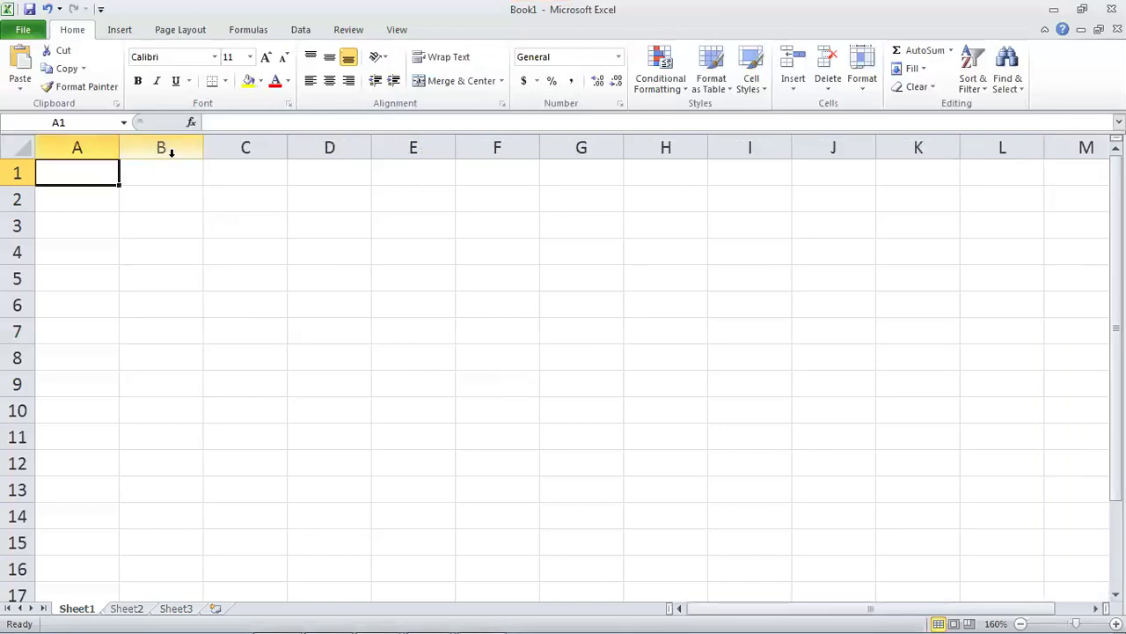
left_click(354, 180)
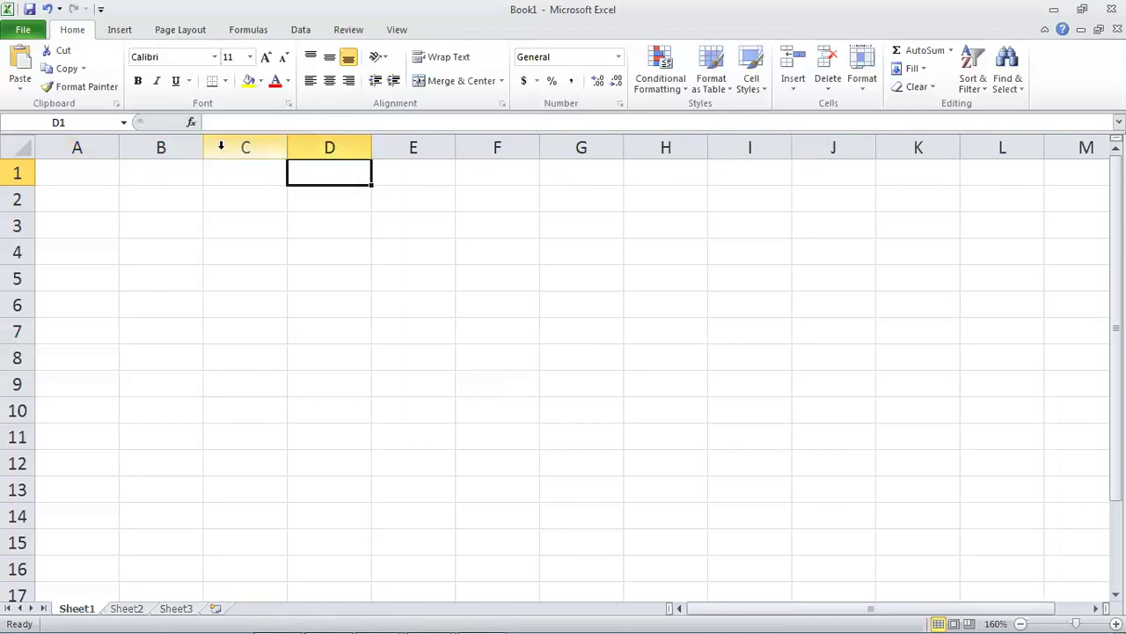
left_click(92, 147)
left_click(138, 145)
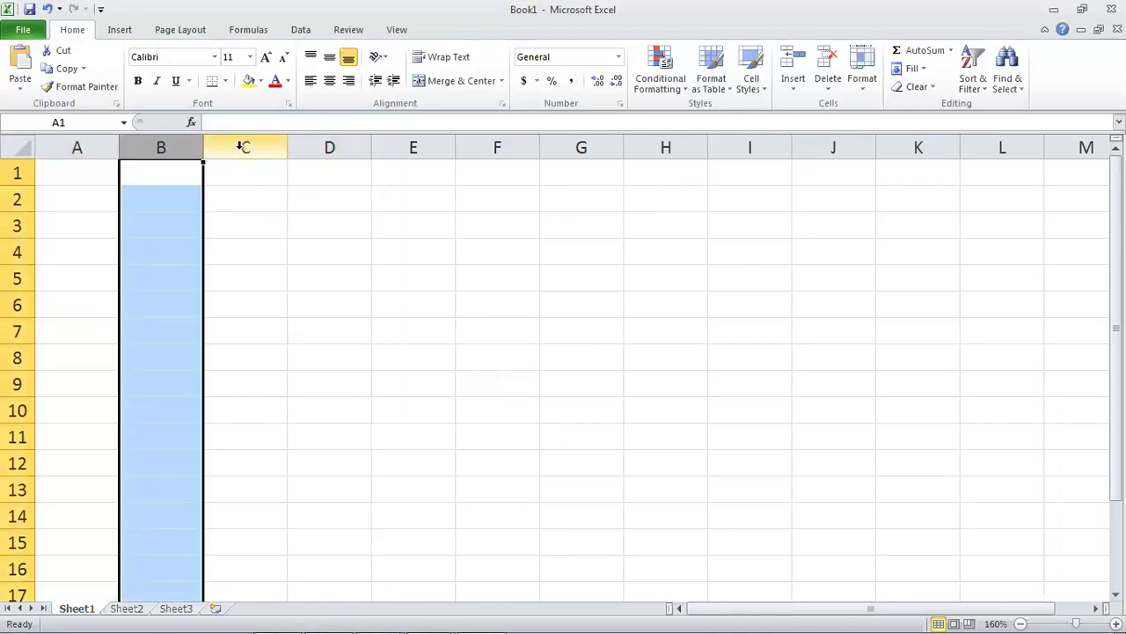
left_click(246, 147)
left_click(160, 220)
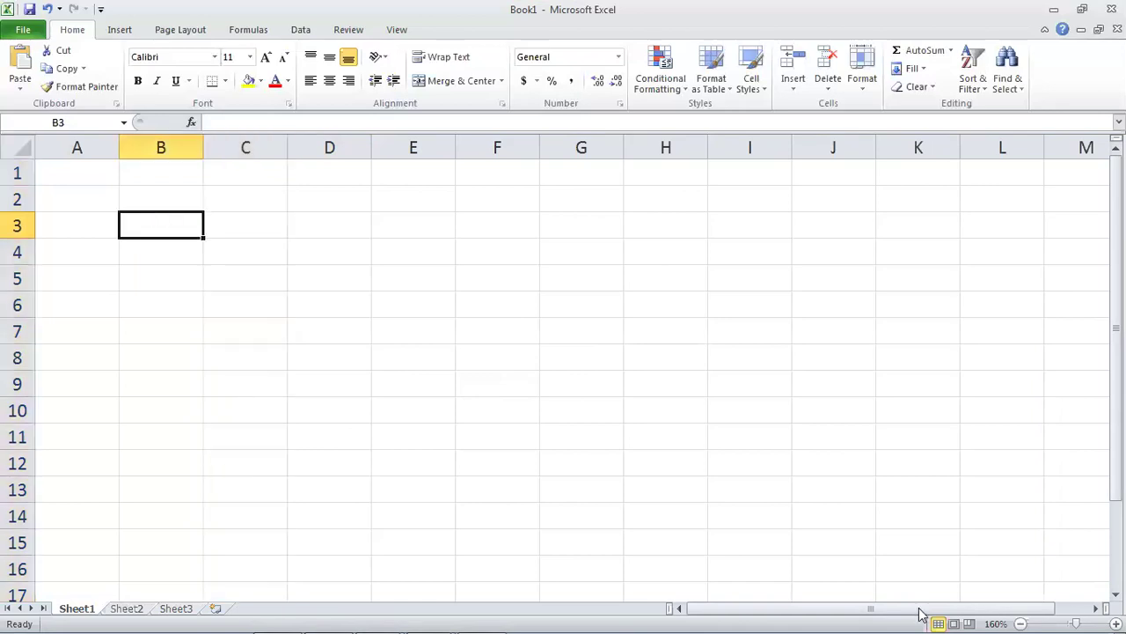
left_click(23, 32)
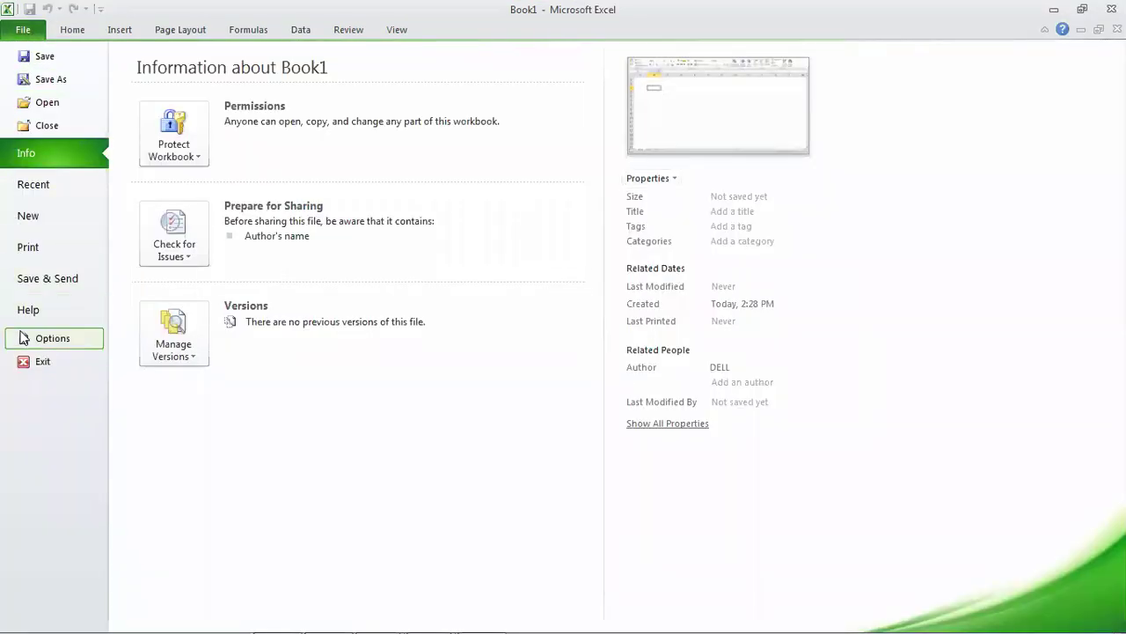
Turn on R1C1 reference style in Excel Options under Formulas.
left_click(53, 339)
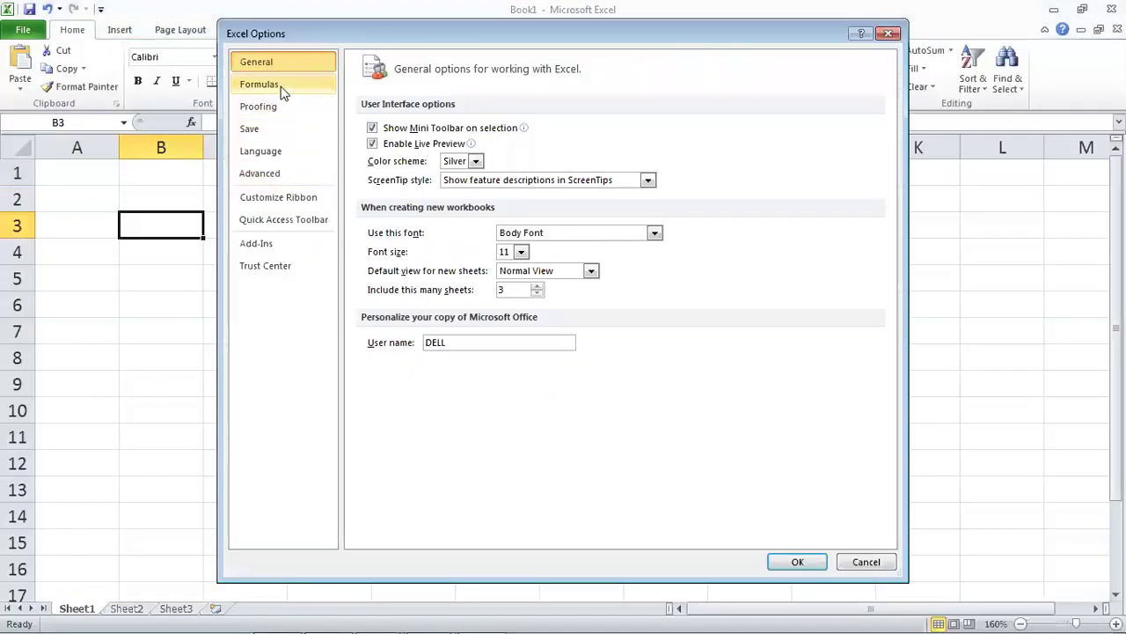
left_click(281, 88)
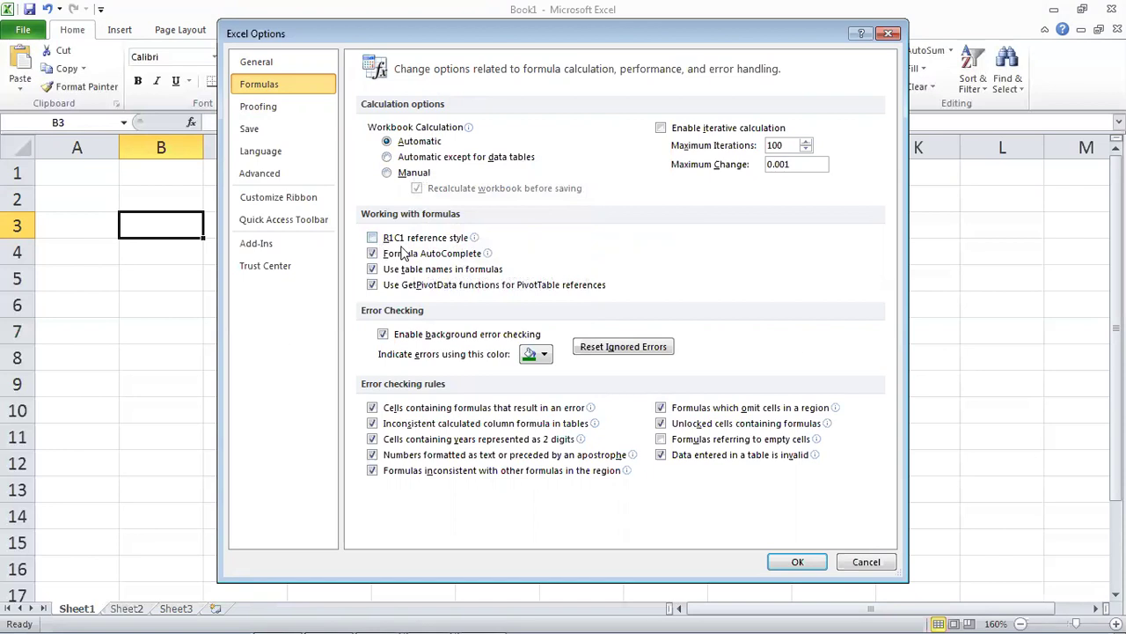
left_click(373, 238)
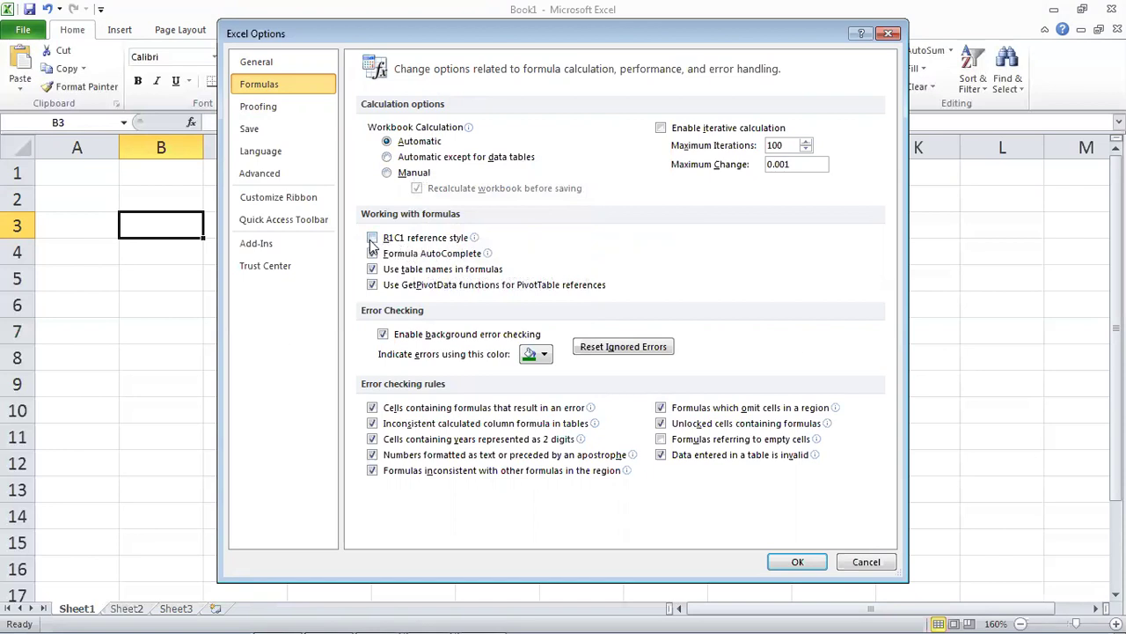
left_click(797, 562)
Select numbered columns 1 to 7, confirm the last column is 16384, then return to R1C1.
left_click(568, 382)
left_click(55, 147)
left_click(132, 147)
left_click(280, 147)
key("Right")
left_click(413, 147)
left_click(548, 147)
left_click(104, 147)
left_click(162, 147)
left_click(185, 176)
key("ctrl+Right")
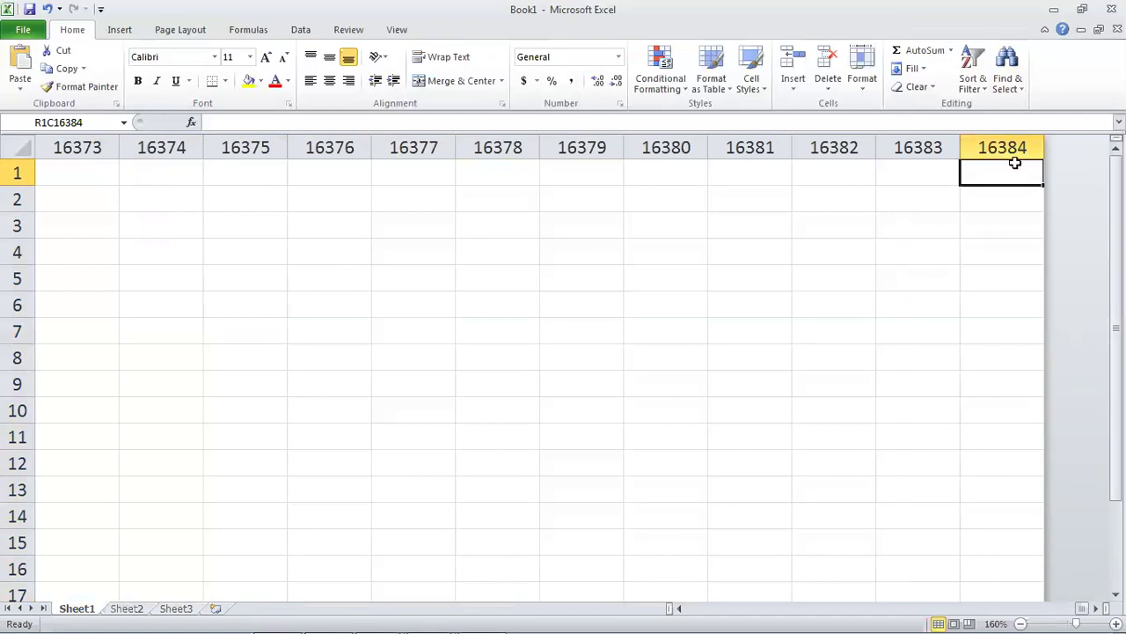
key("ctrl+Left")
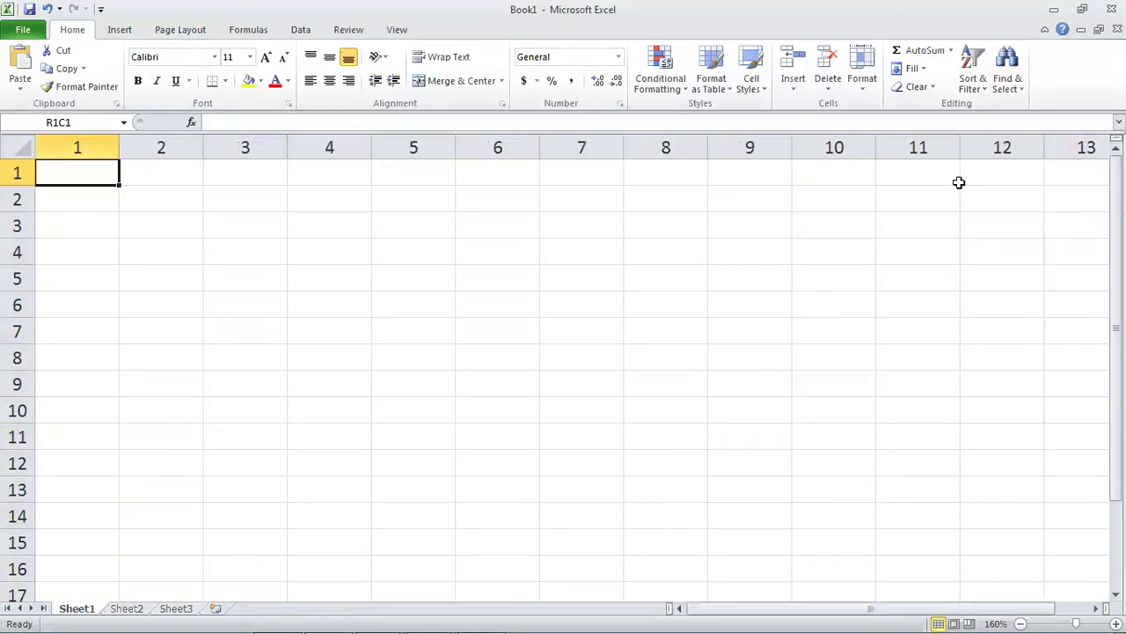
Turn off R1C1 reference style in Excel Options under Formulas.
left_click(25, 32)
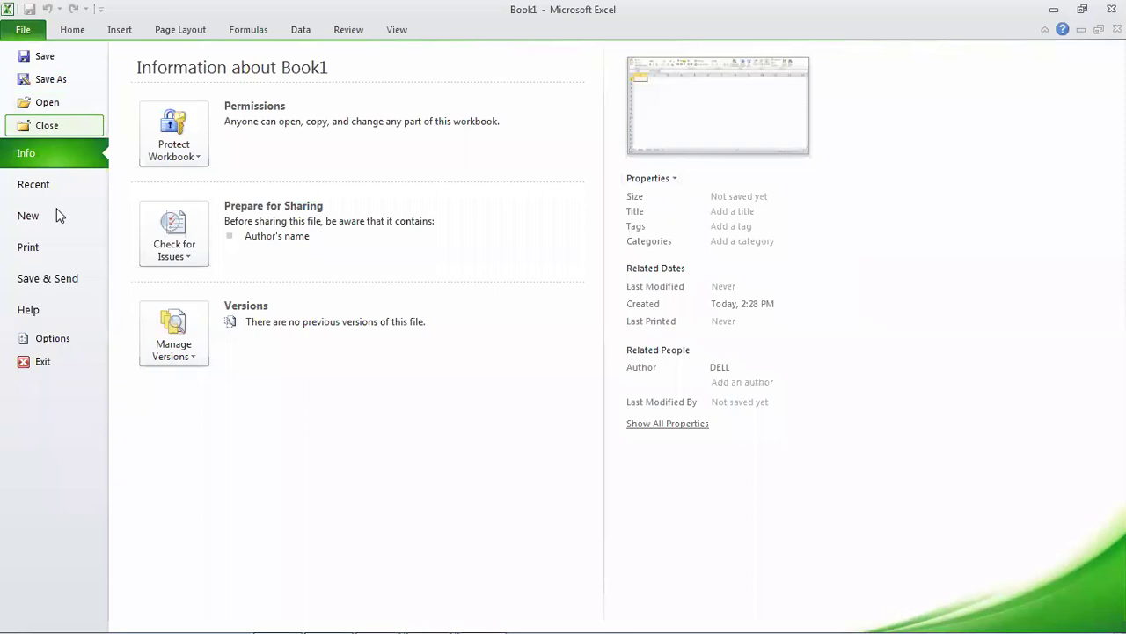
left_click(43, 340)
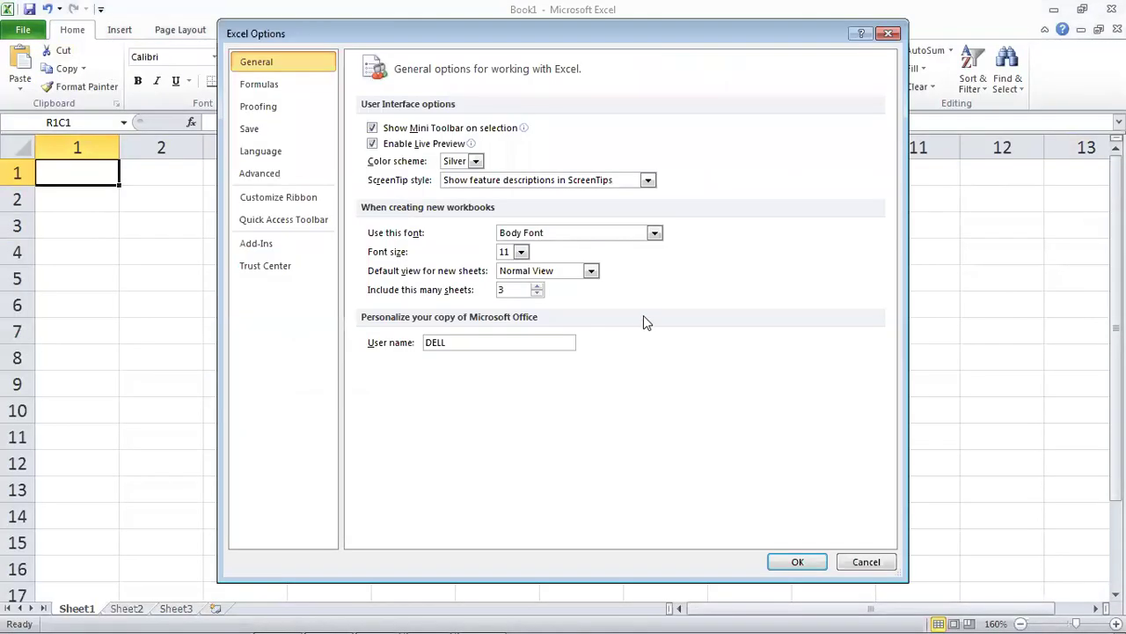
left_click(267, 106)
left_click(262, 85)
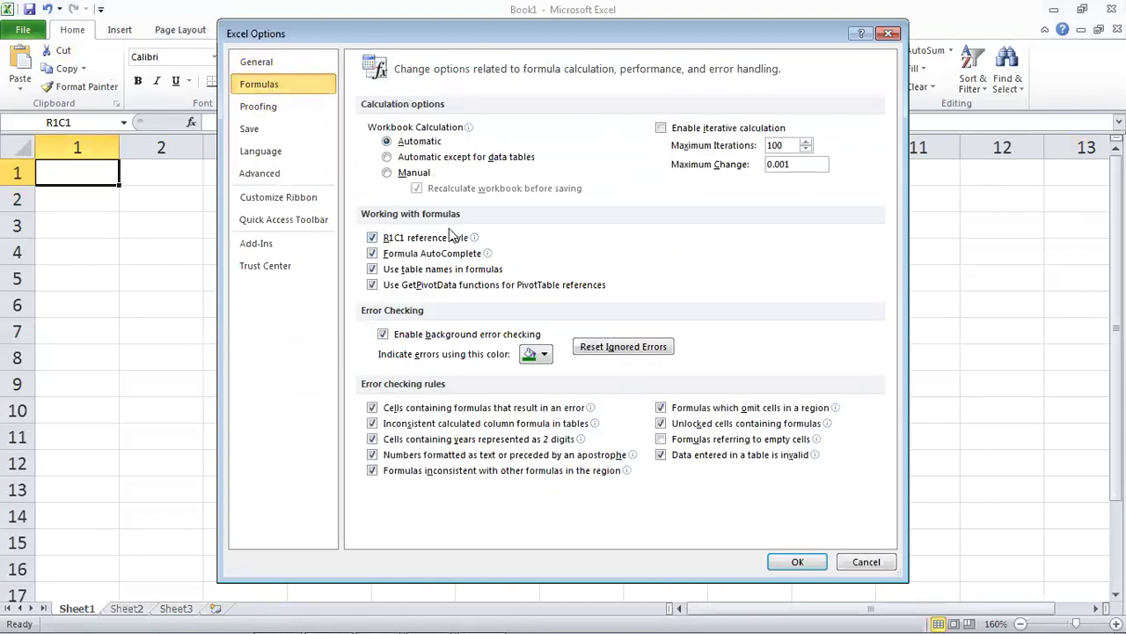
left_click(371, 238)
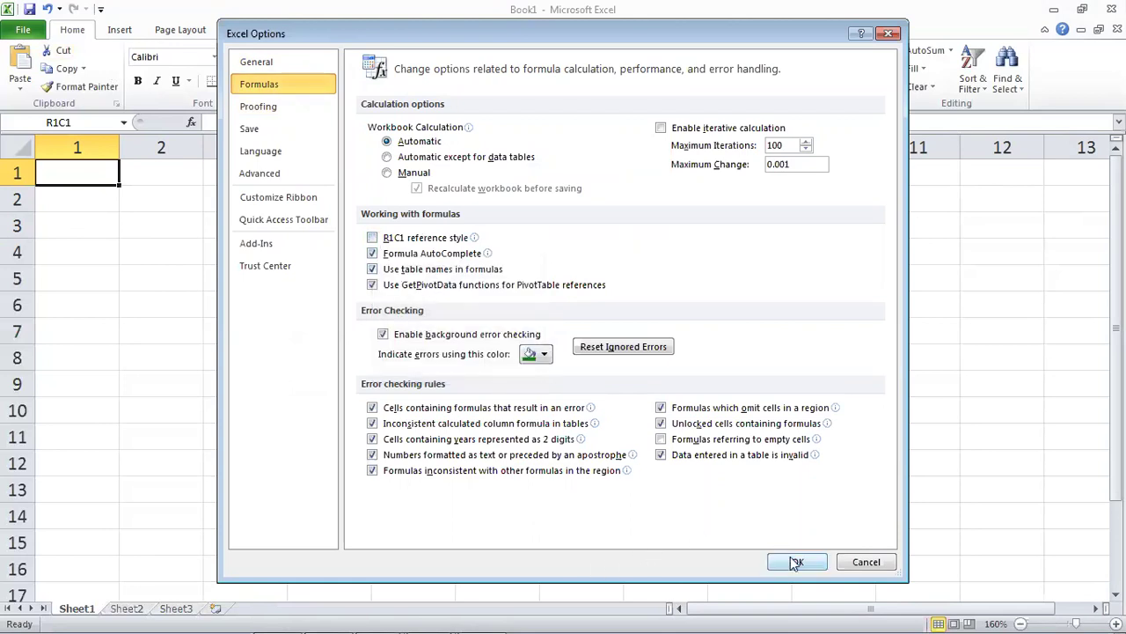
left_click(797, 561)
Select cells F7 and C2, then move with arrow keys from A1 to C4.
left_click(459, 323)
left_click(256, 191)
key("Left")
key("Left")
key("Up")
key("Right")
key("Down")
key("Down")
key("Down")
key("Right")
left_click(581, 292)
left_click(440, 285)
left_click(331, 257)
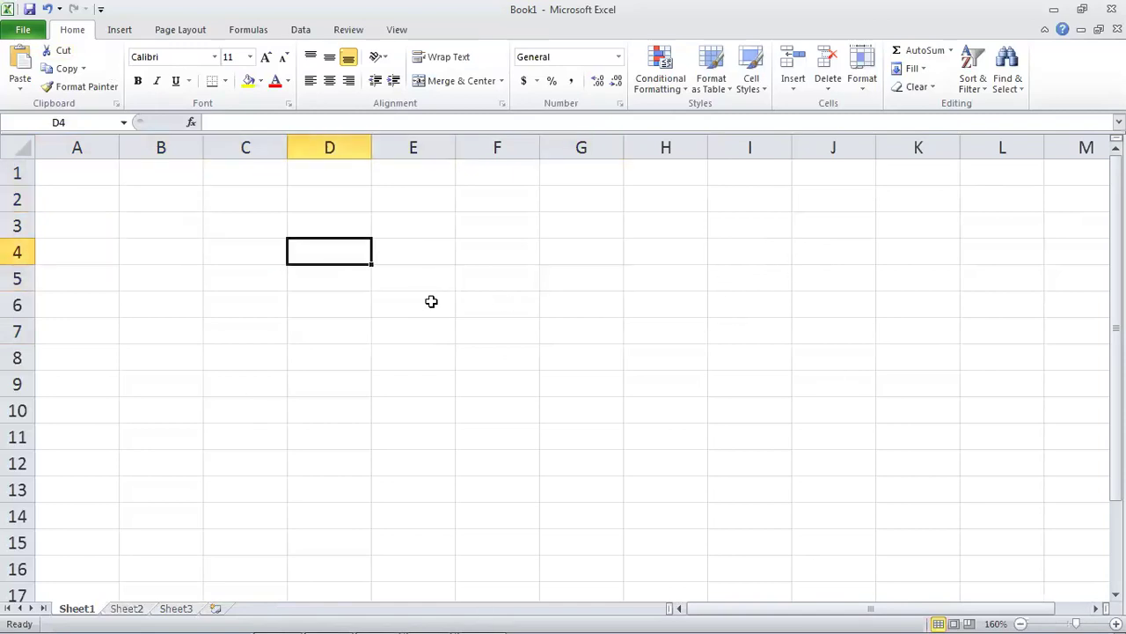
left_click(551, 276)
left_click(589, 306)
left_click(451, 241)
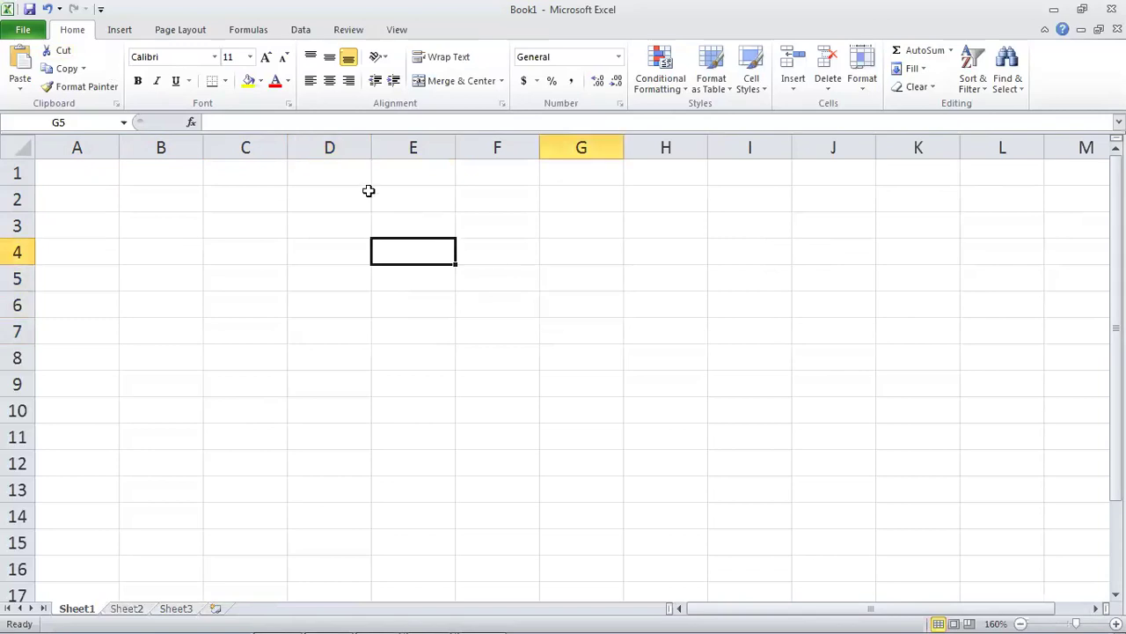
left_click(342, 147)
left_click(14, 227)
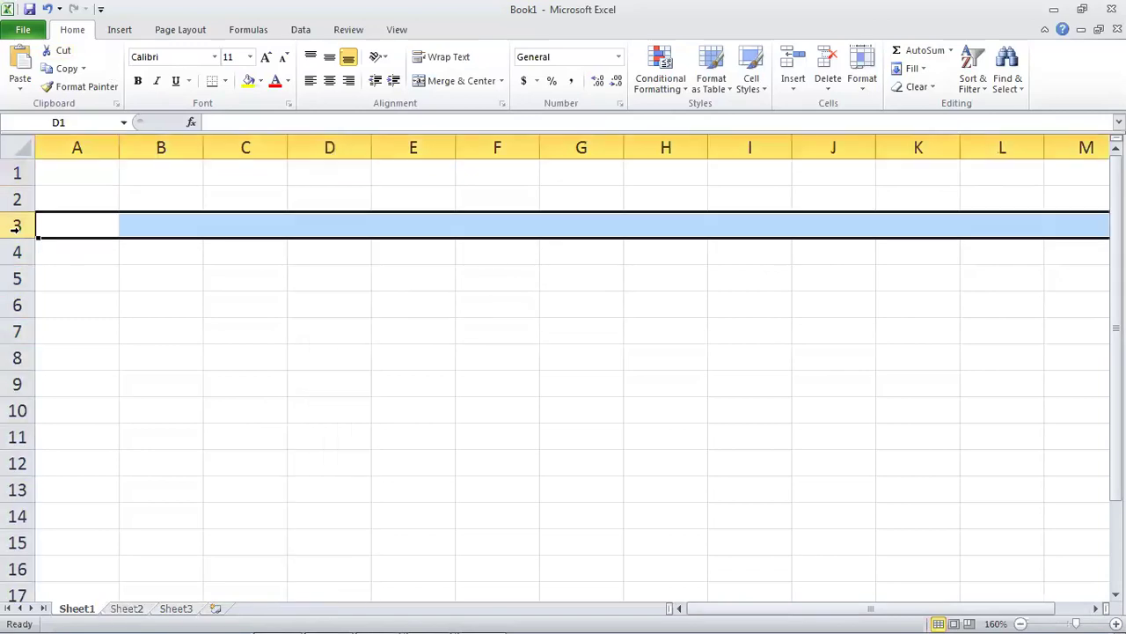
left_click(326, 258)
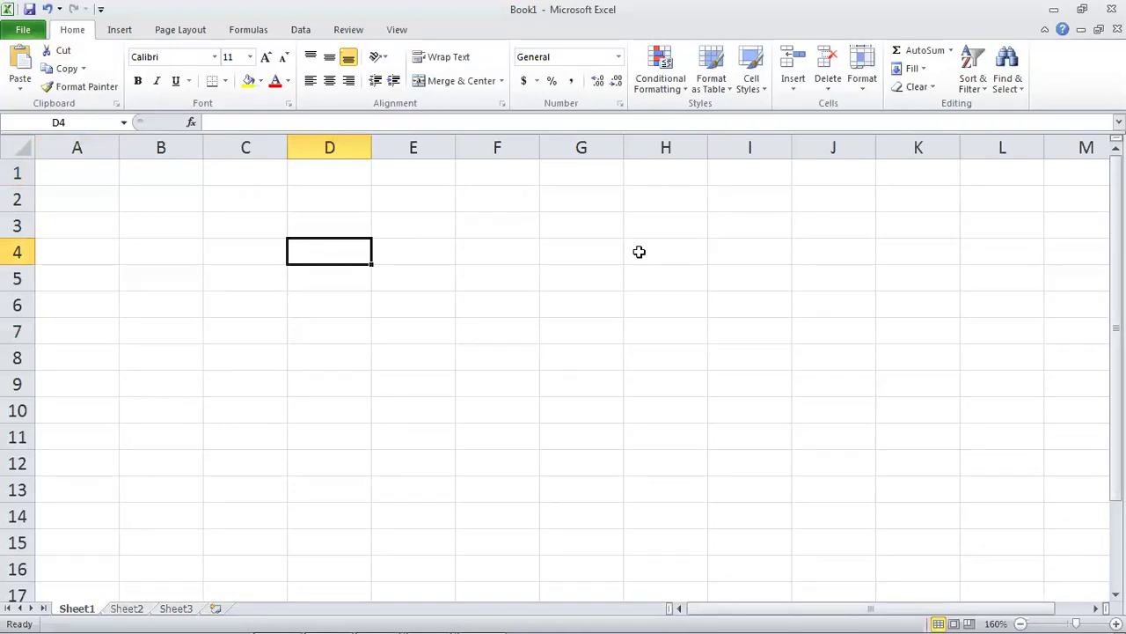
mouse_move(1116, 275)
left_mouse_down()
mouse_move(1116, 287)
mouse_move(1116, 276)
left_mouse_up()
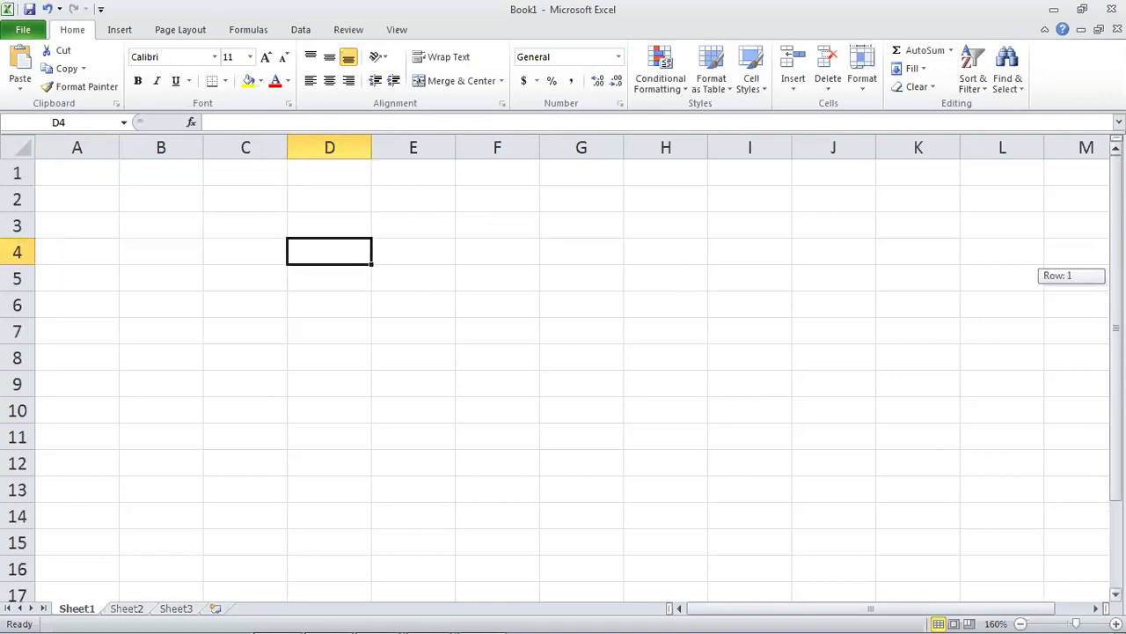
left_click_drag(956, 607, 908, 605)
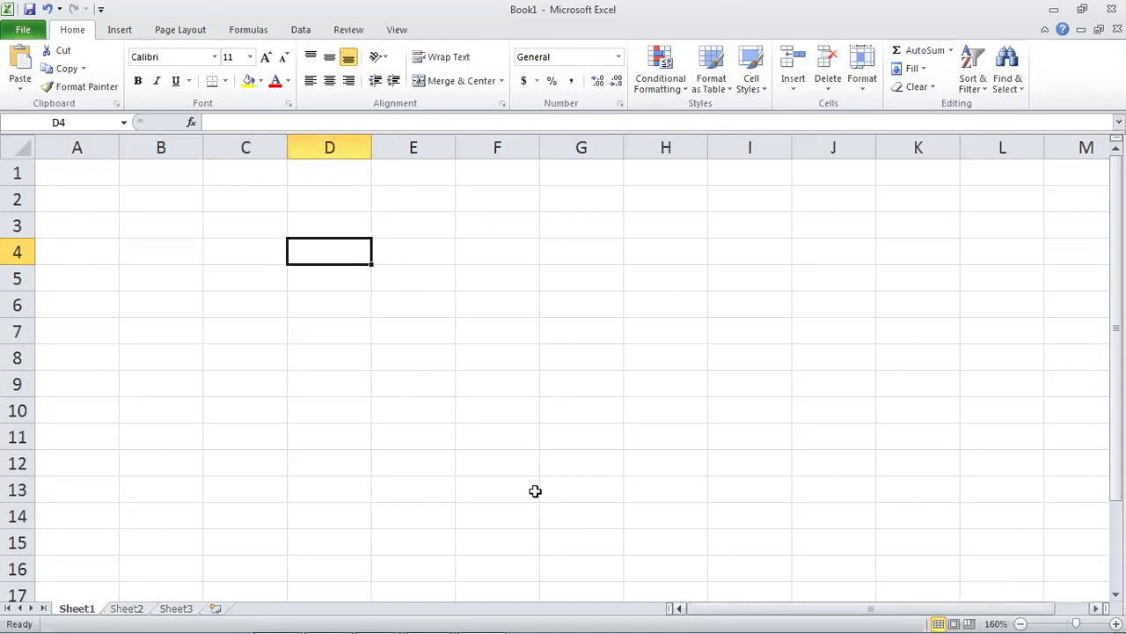
left_click(533, 490)
left_click(161, 488)
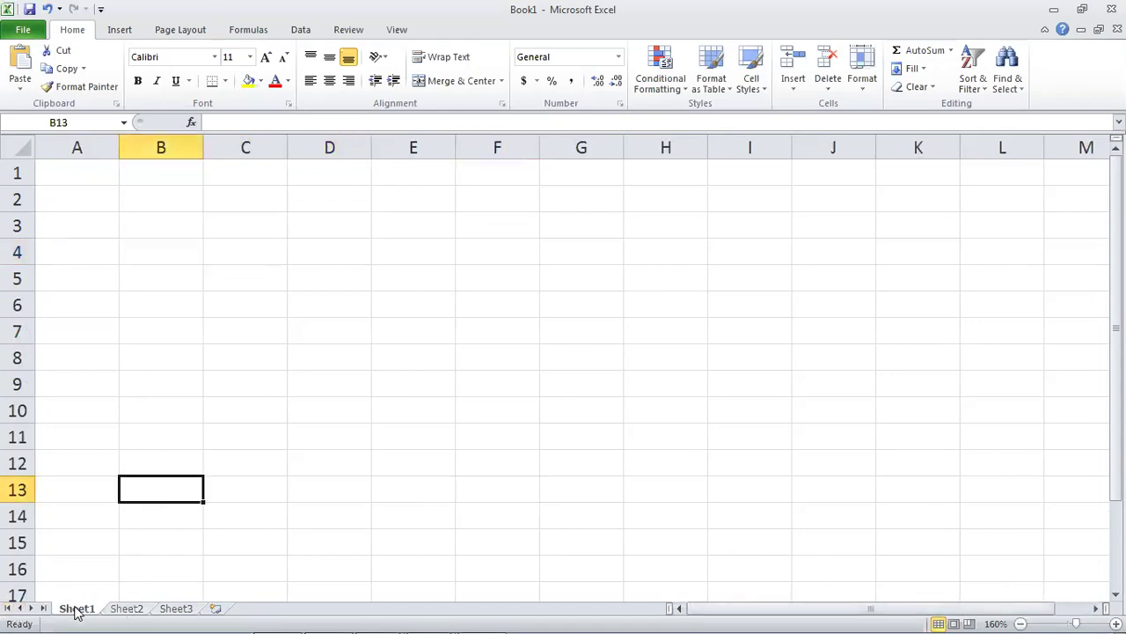
Rename the Sheet1 tab to 'Mark Sheet'.
double_click(77, 609)
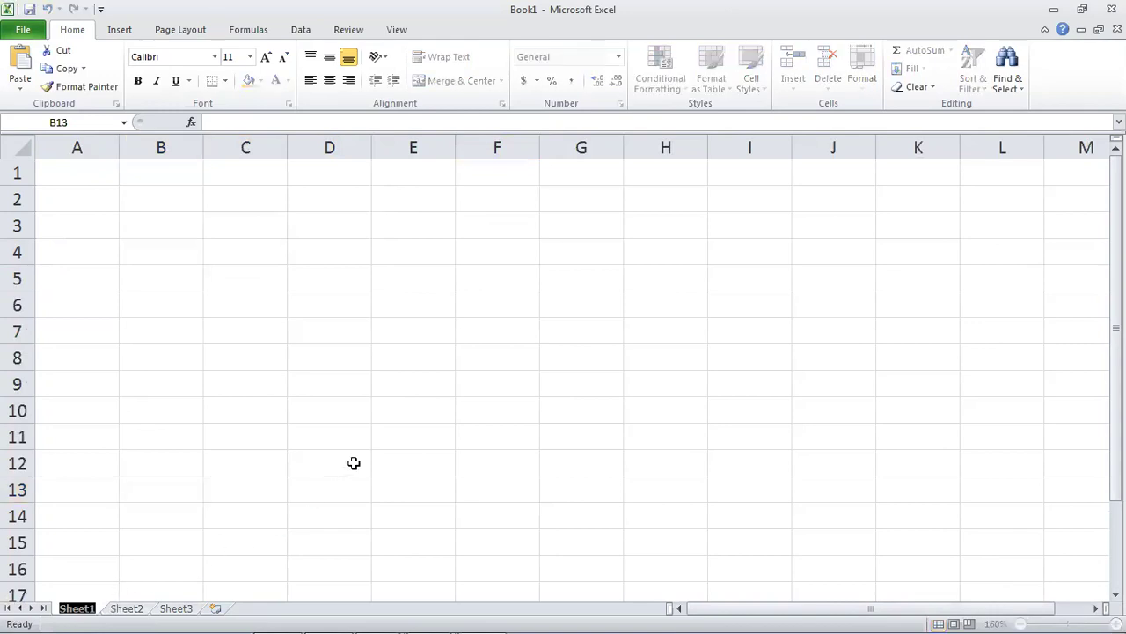
type("Ma")
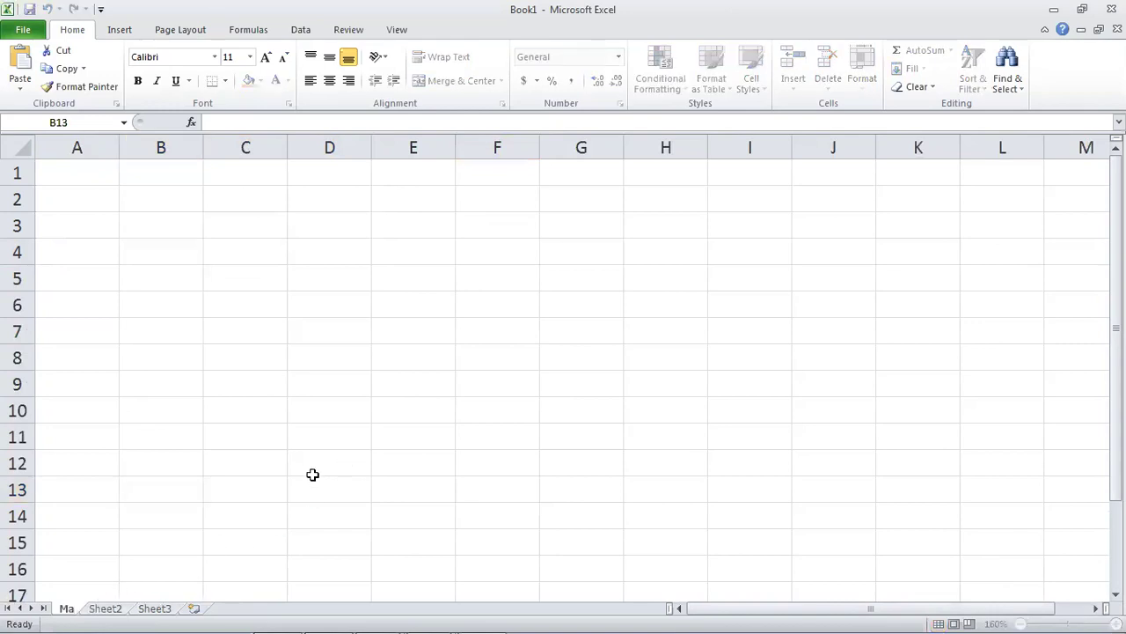
type("rk Sheet")
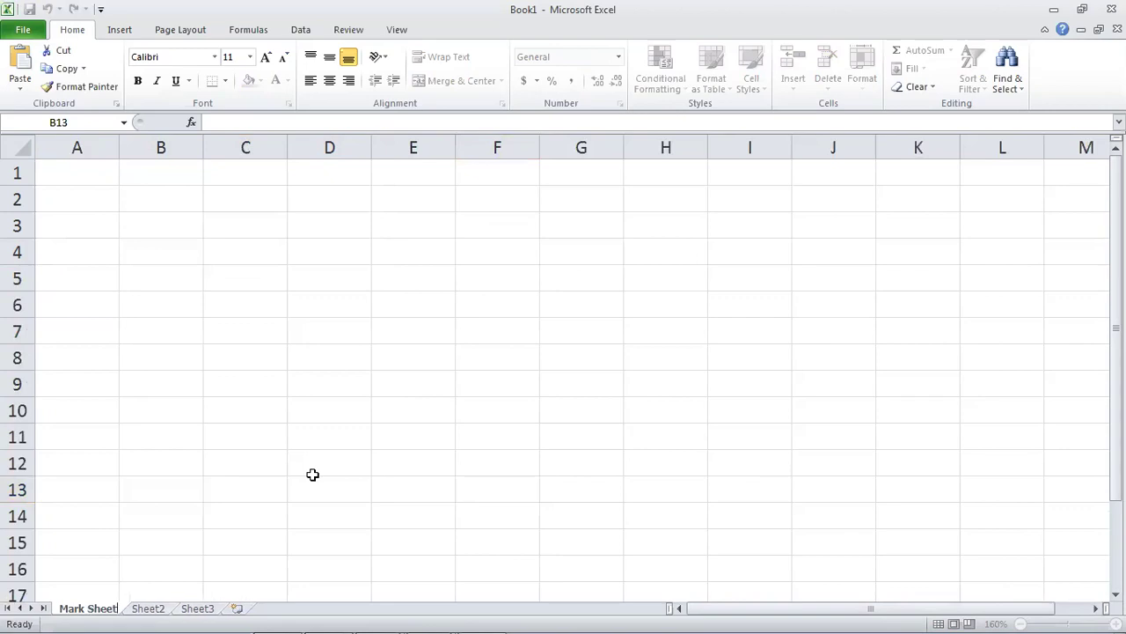
left_click(616, 280)
Select cells F3, E3, E8, D5 and D3 on the renamed sheet.
left_click(459, 234)
left_click(408, 219)
left_click(450, 356)
left_click(355, 285)
left_click(350, 227)
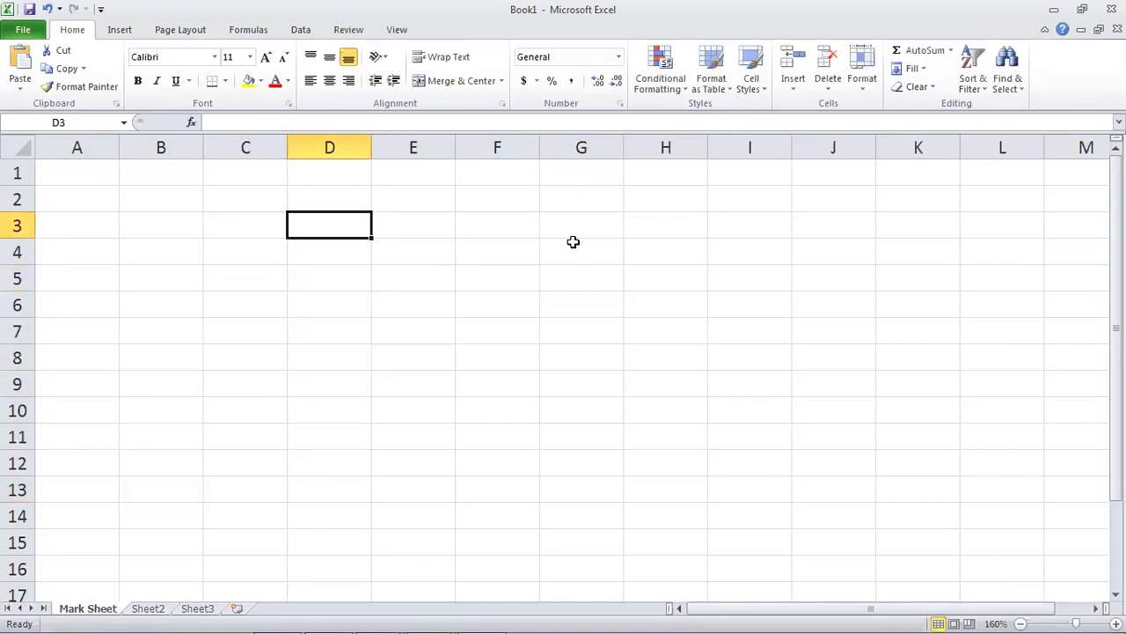
Move around D3 with arrow keys, extend the selection to E3, then move to C3.
key("Down")
key("Down")
key("Up")
key("Up")
key("Right")
key("Left")
key("shift+Right")
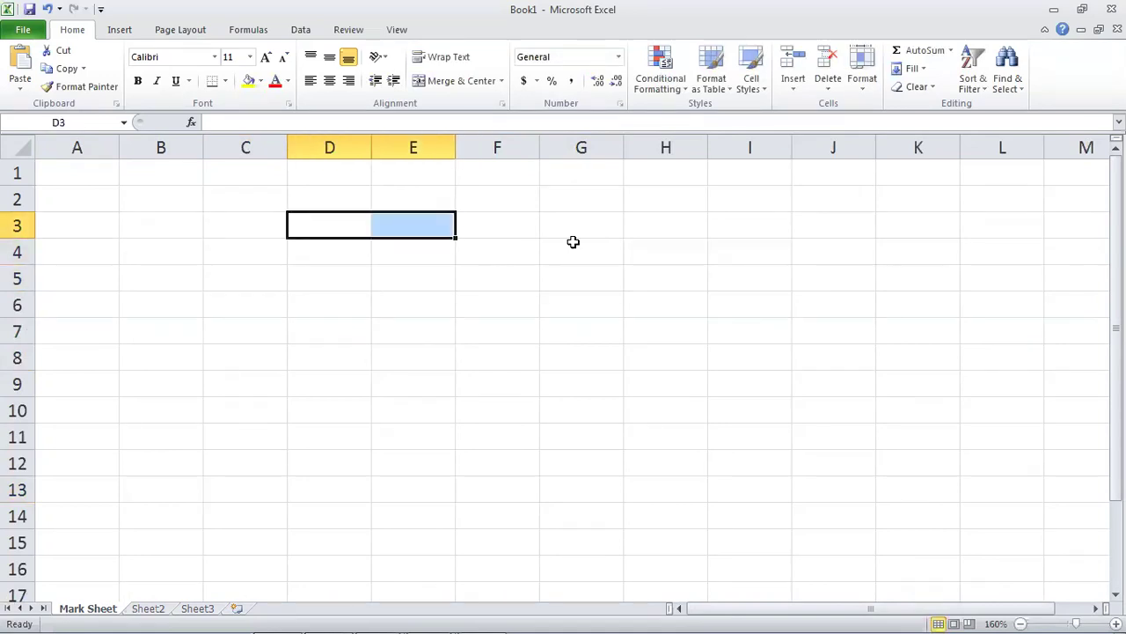
key("Left")
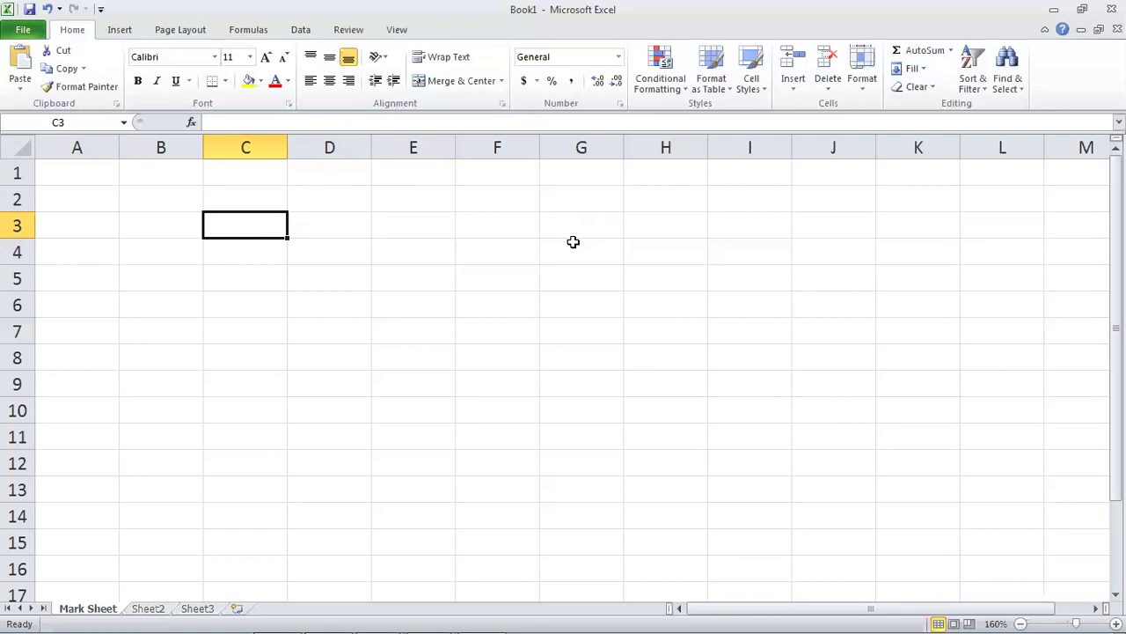
key("Home")
key("Up")
key("Up")
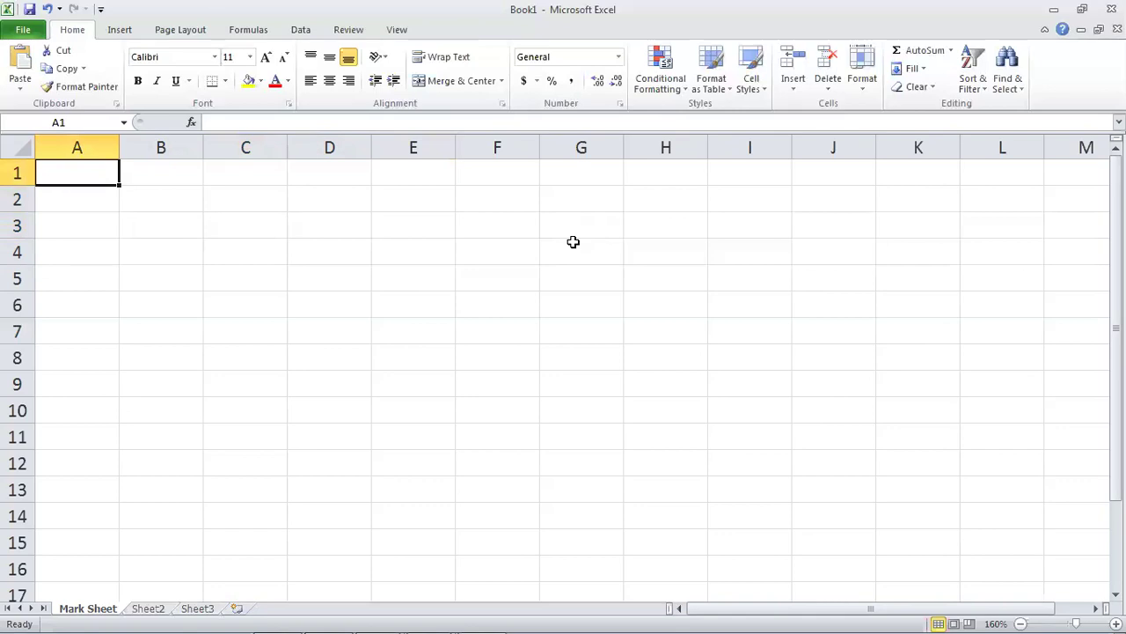
key("Down")
key("Down")
key("Up")
key("Up")
key("Right")
key("Right")
key("Down")
key("Down")
key("Down")
key("Left")
key("Left")
key("Up")
key("Up")
key("Up")
key("Down")
key("Down")
key("Down")
key("Down")
key("Right")
key("Right")
key("Right")
key("Up")
key("Up")
key("Left")
key("Left")
key("Left")
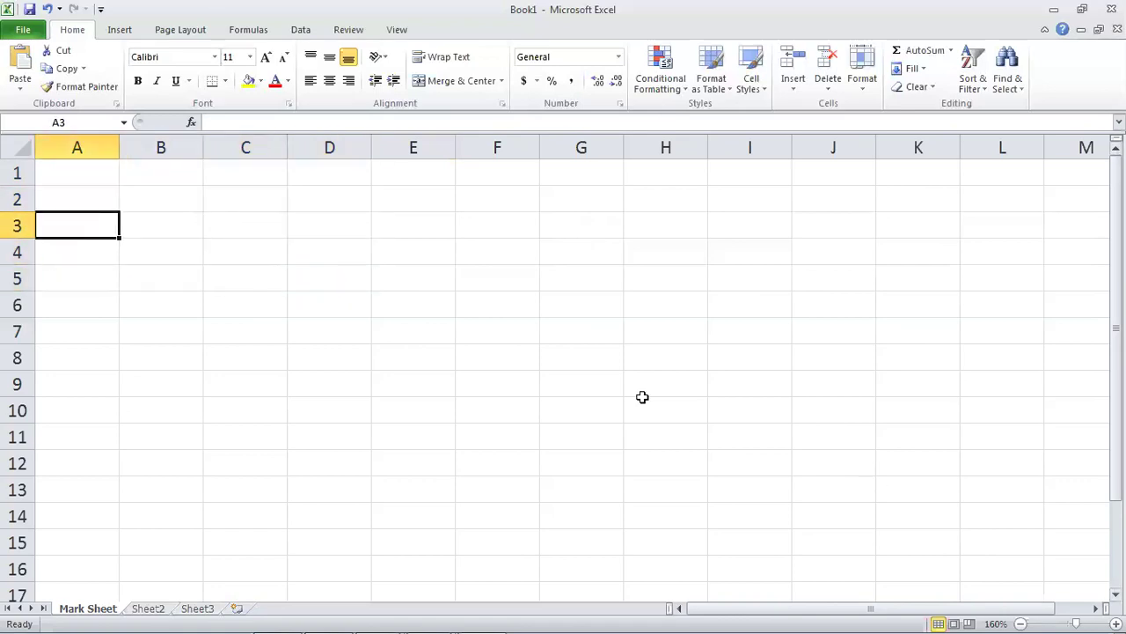
left_click(67, 176)
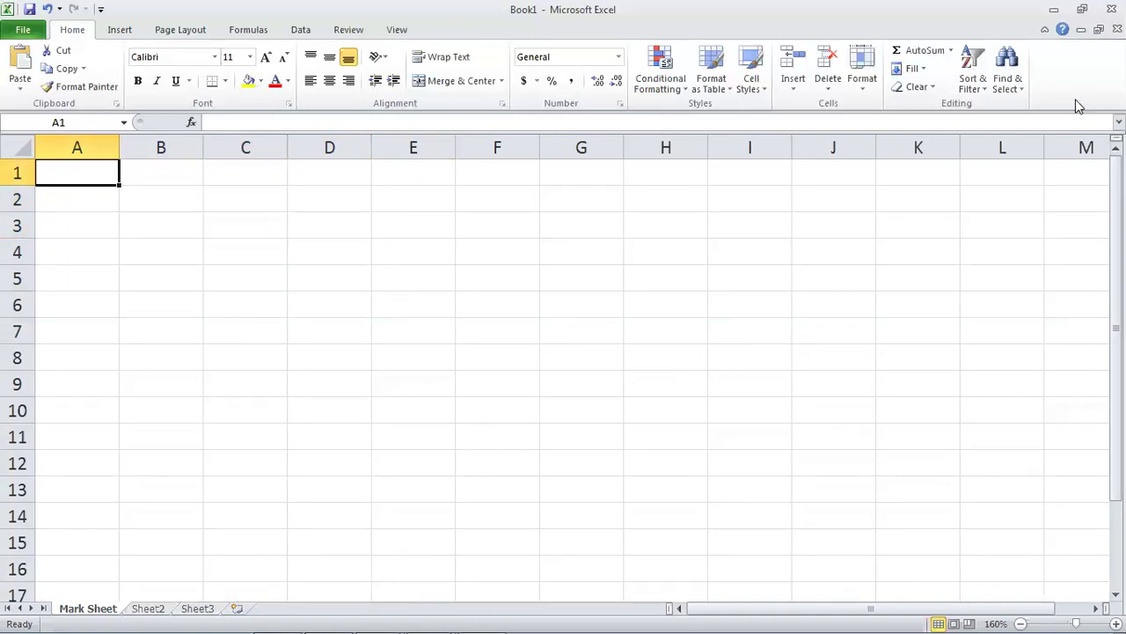
Enter the academy name in A1 and 'Mark Sheet' in A2, then check both cells.
type("Sir Sajid Computer Academy")
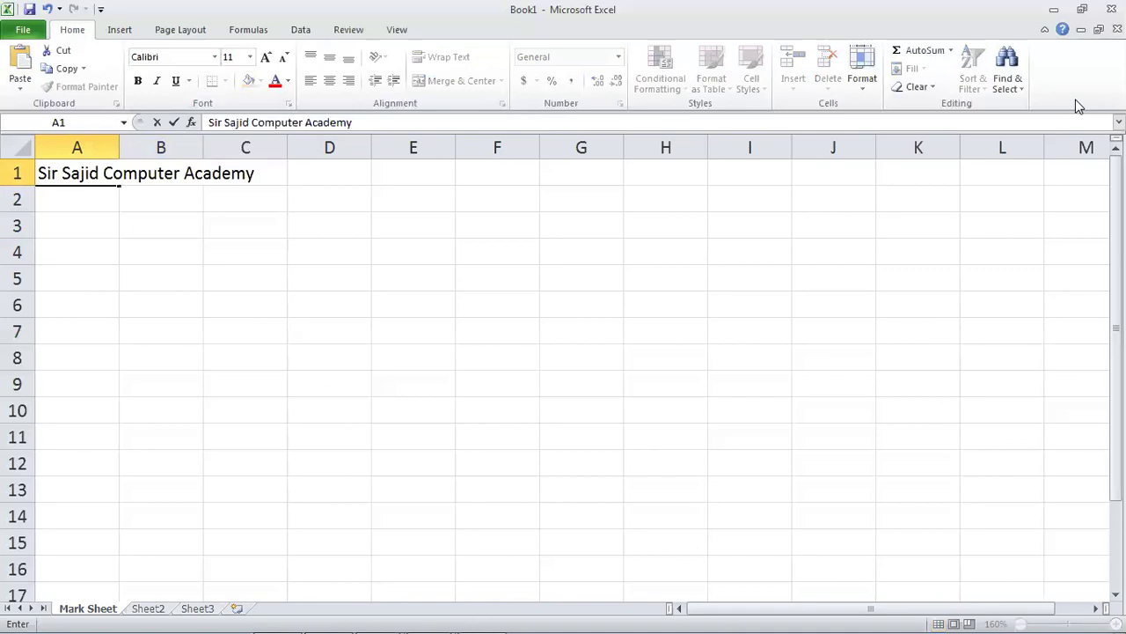
key("Return")
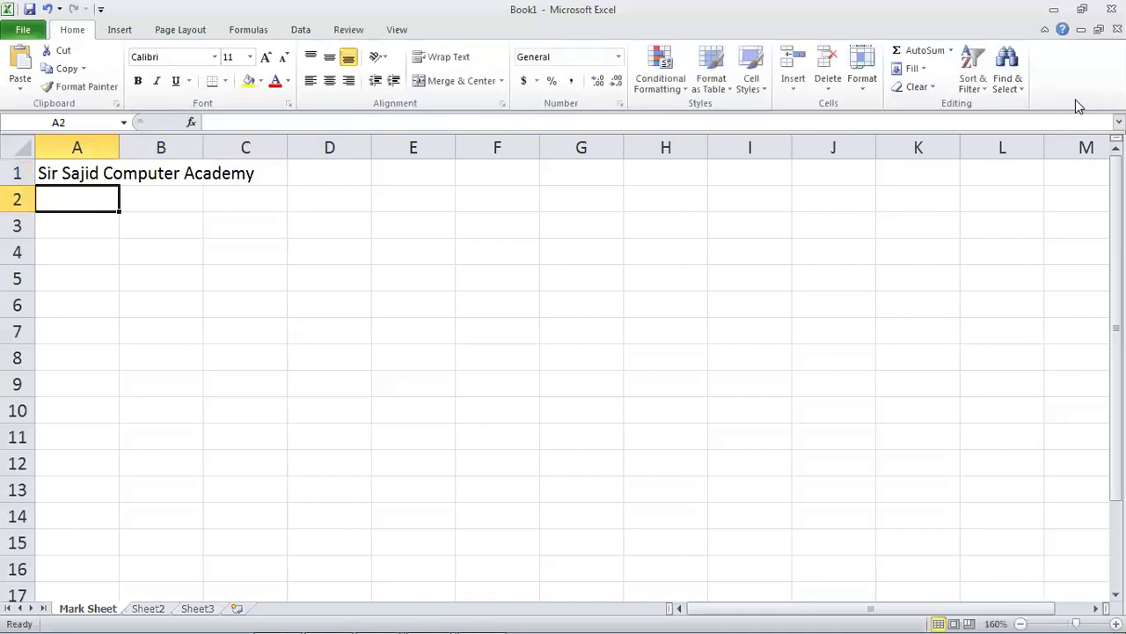
type("Mark Sheet")
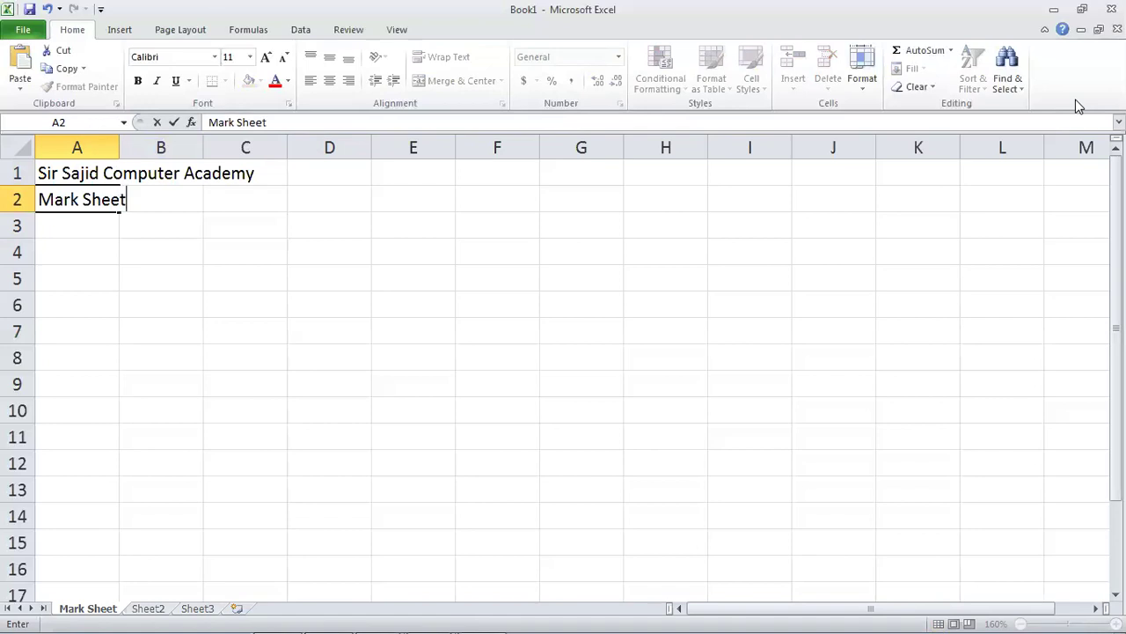
key("Return")
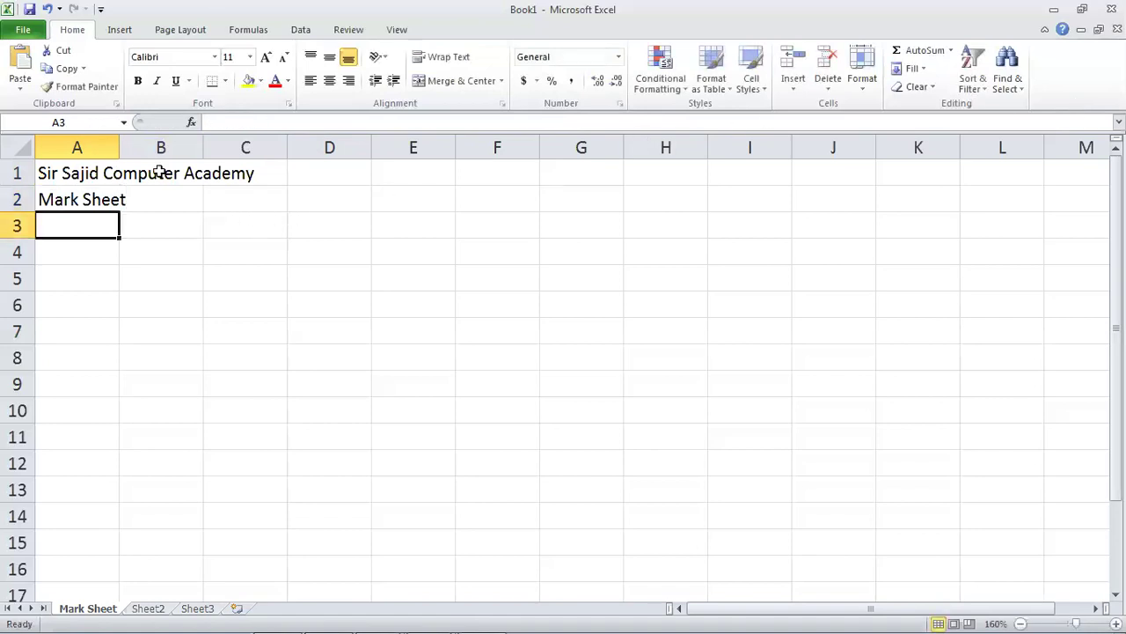
left_click(70, 192)
left_click(68, 174)
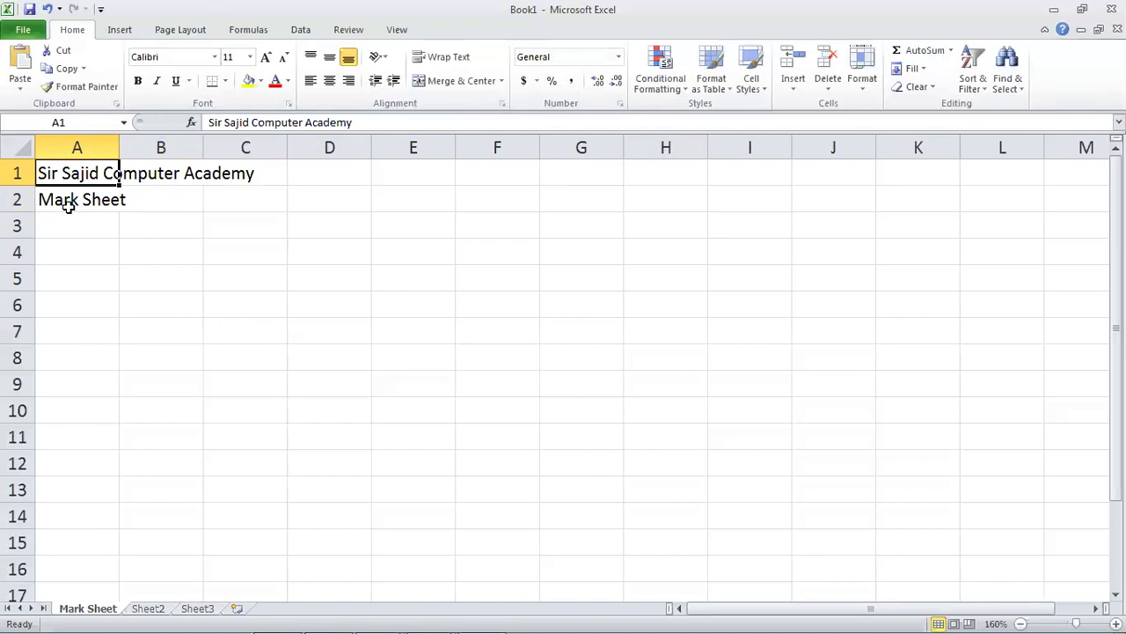
Click around rows 2 and 3, then select cells A3 through D3.
left_click(75, 222)
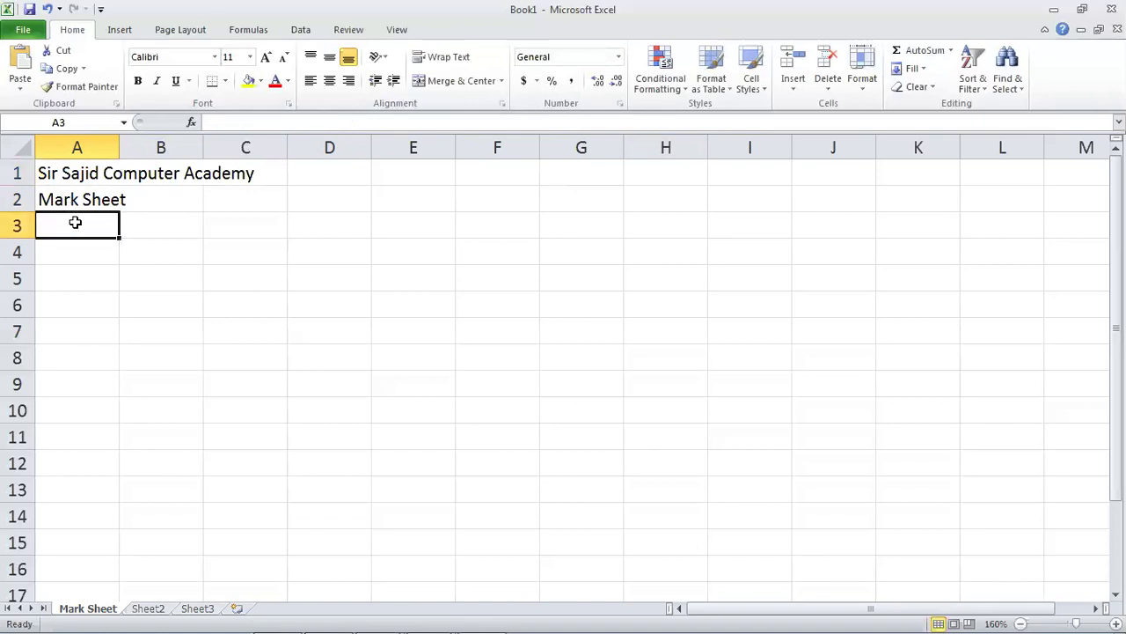
left_click(149, 225)
left_click(120, 182)
left_click(113, 191)
left_click_drag(80, 226, 307, 236)
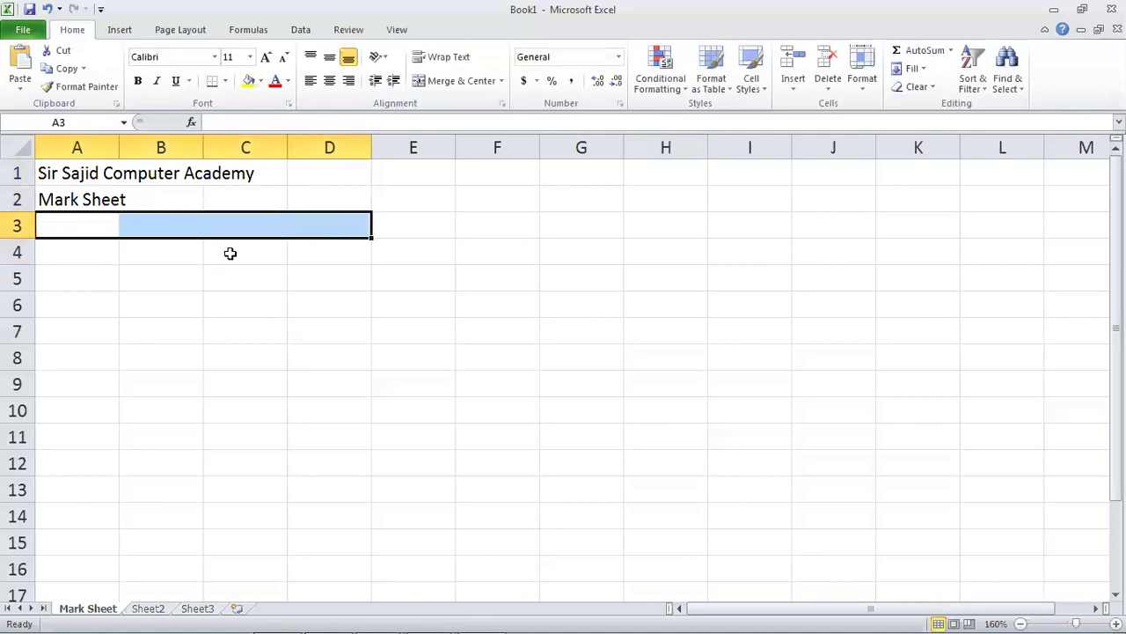
Enter headers 'Roll No' in A4 and 'Student Name' in B4, then widen column B to fit.
left_click(63, 254)
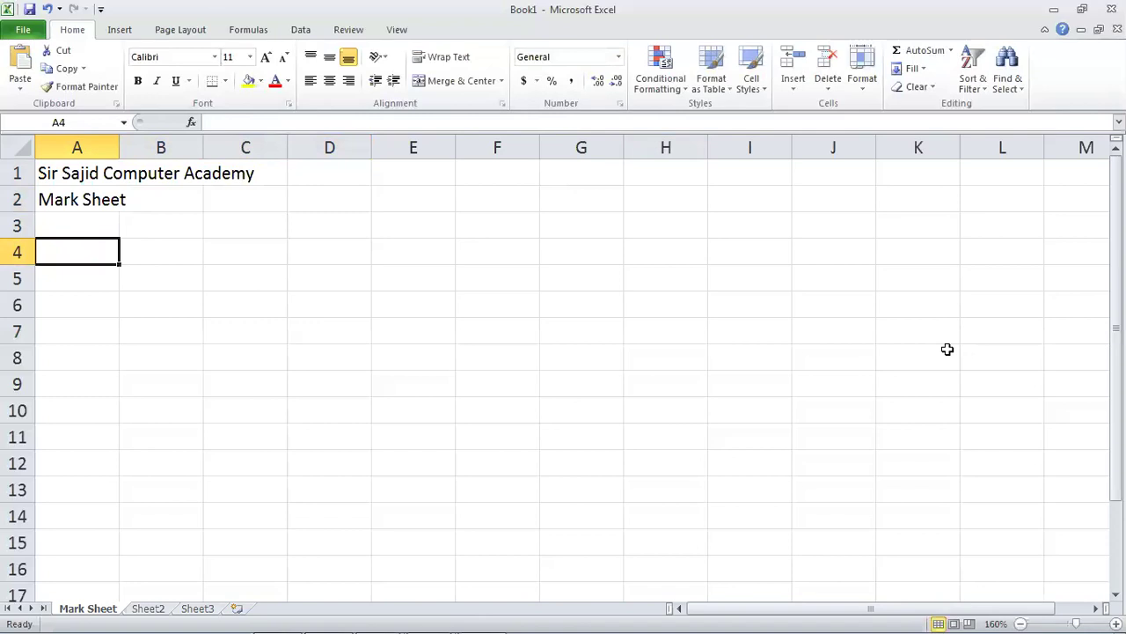
type("Roll No")
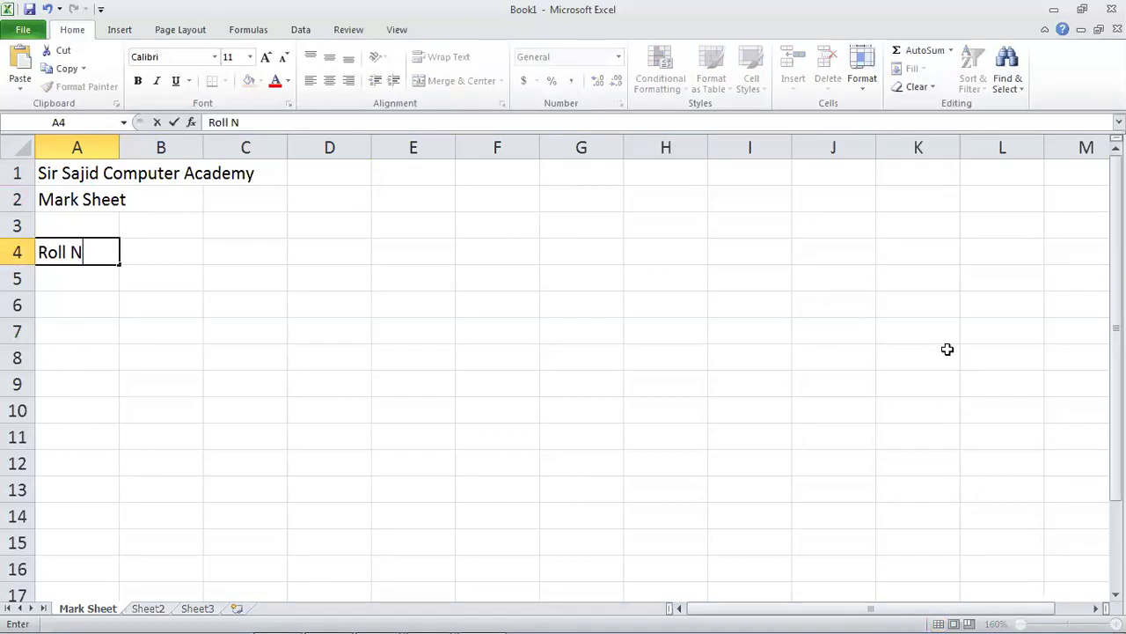
key("Tab")
type("Student Nam")
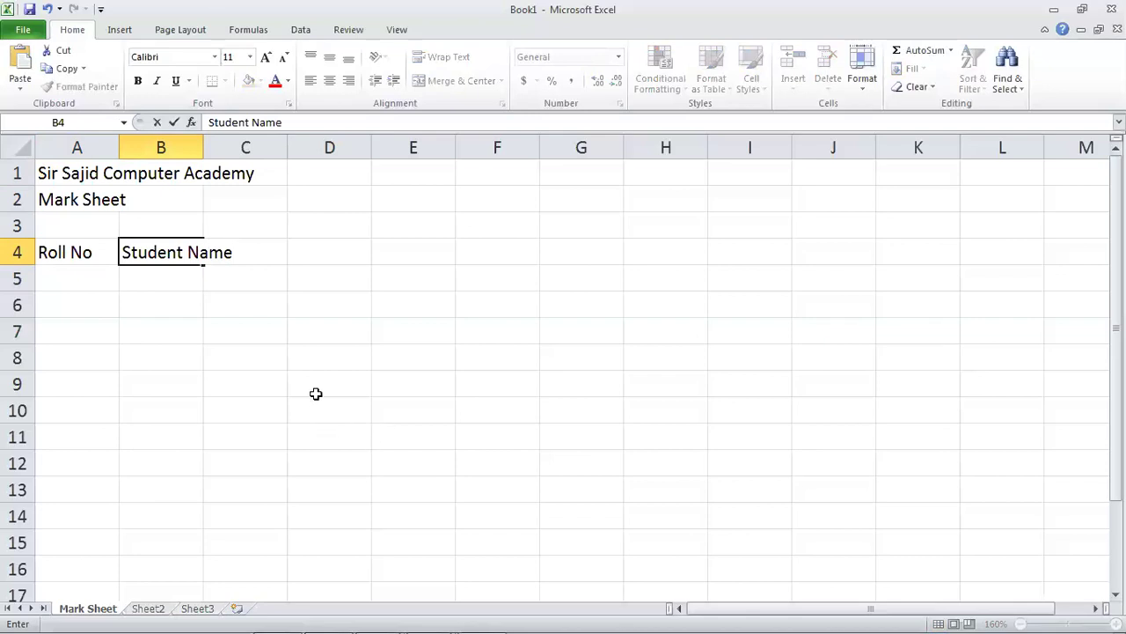
left_click(299, 346)
left_click(197, 253)
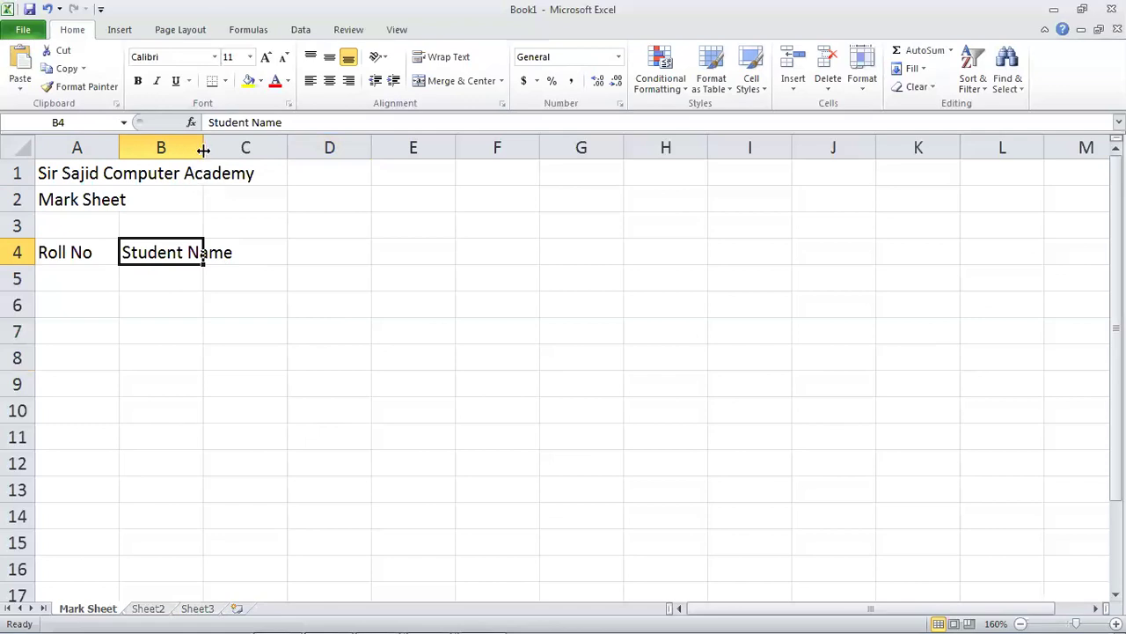
left_click_drag(204, 150, 281, 151)
key("ctrl+z")
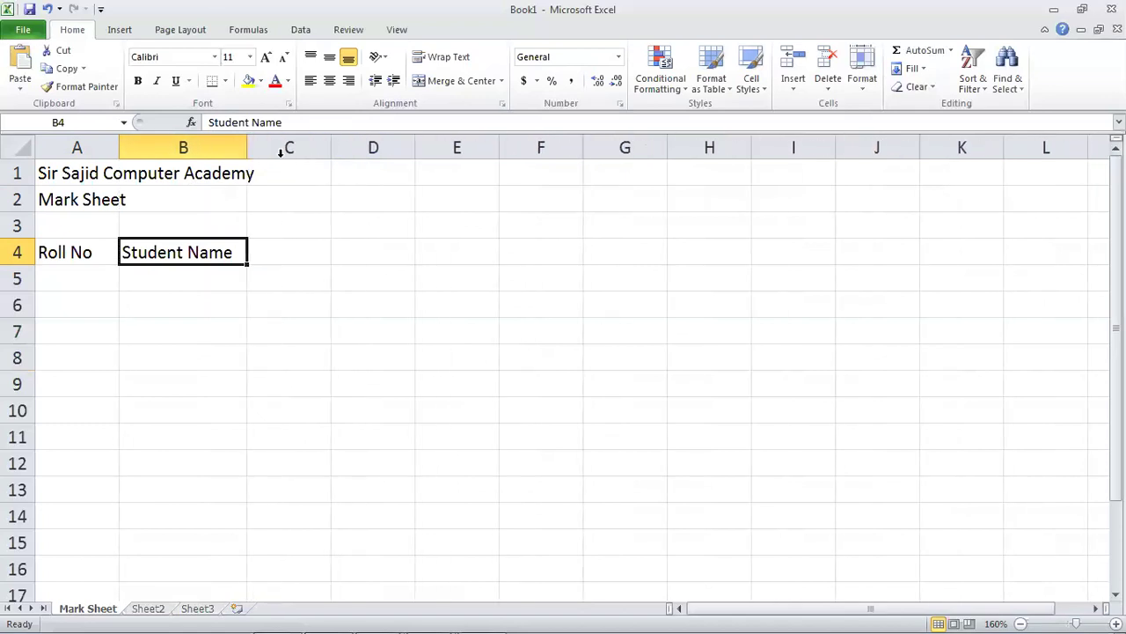
Enter the subject headers Math, Urdu, Physic, Computer and English in C4:G4.
left_click(271, 245)
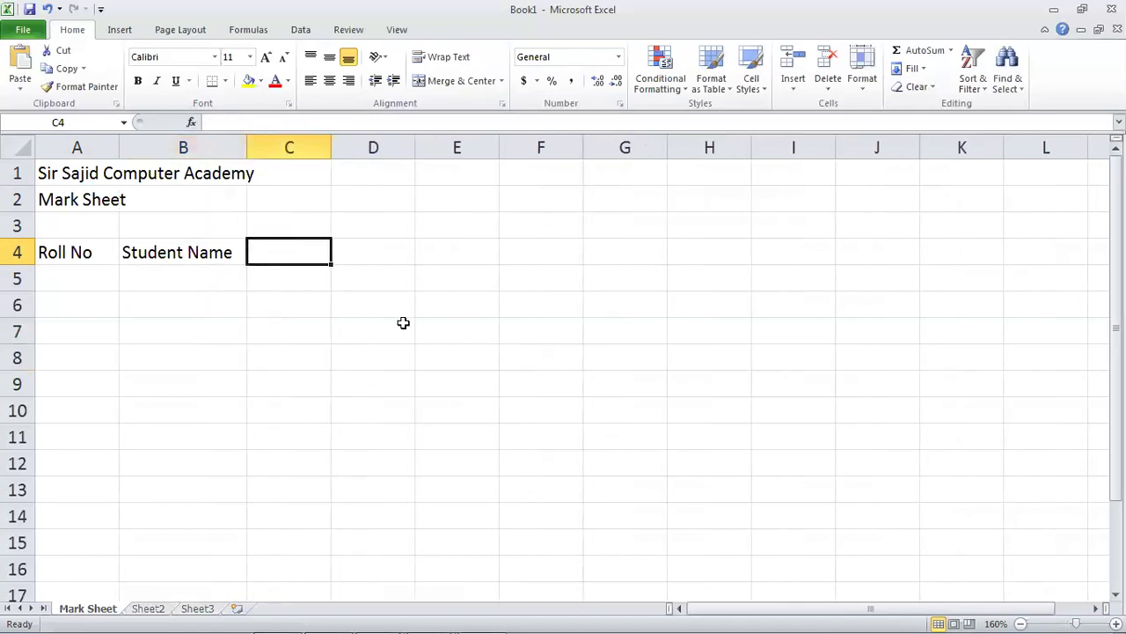
type("Math")
key("Tab")
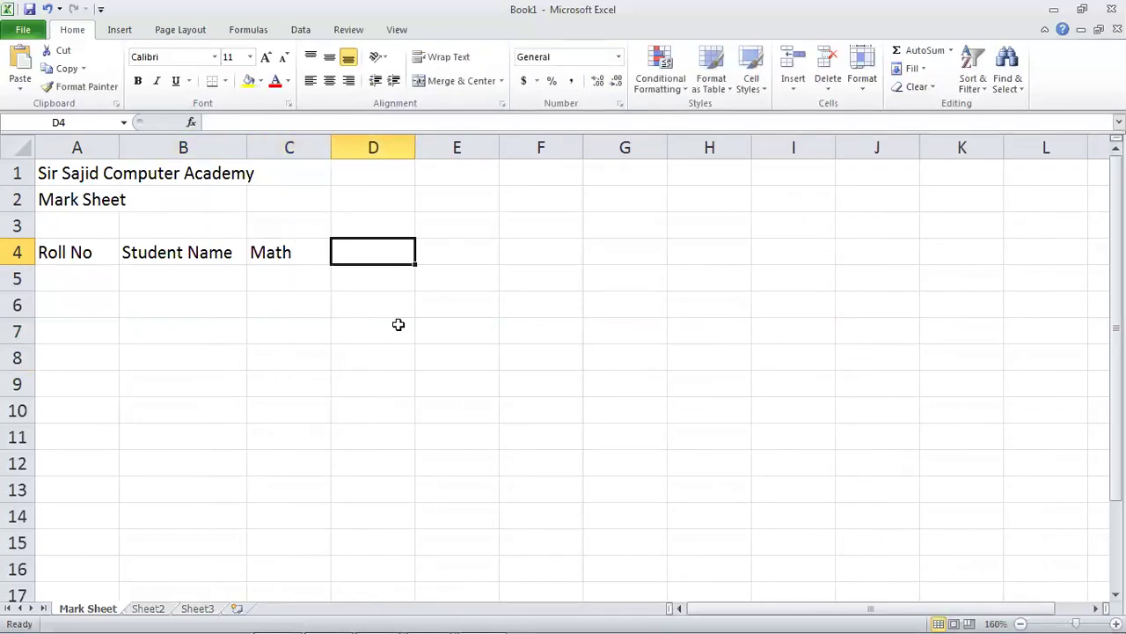
type("Urdu")
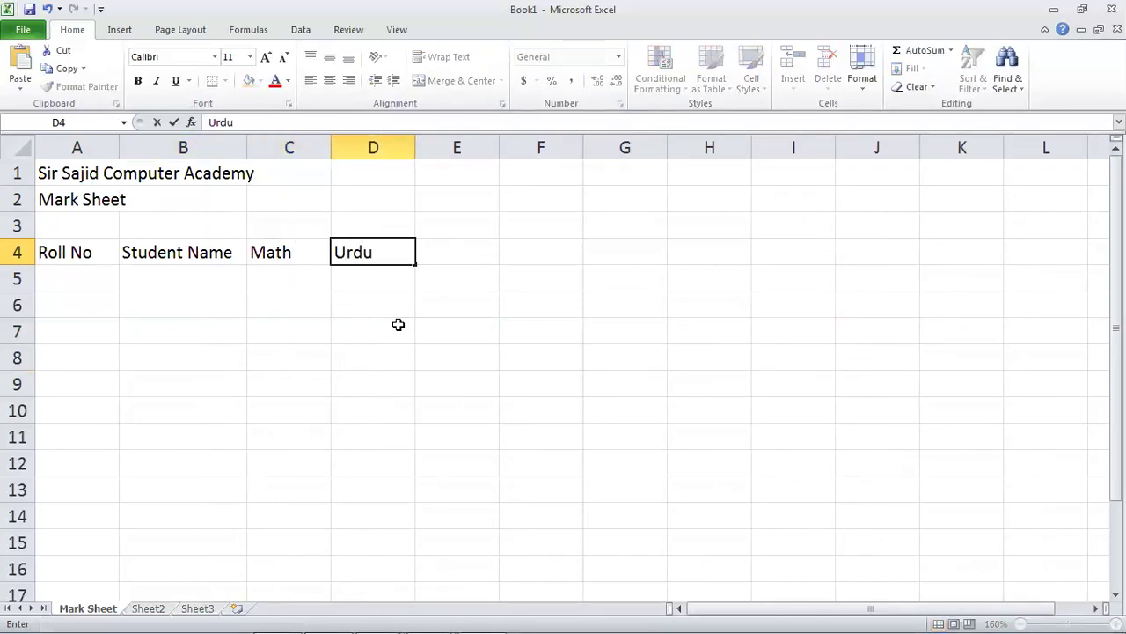
key("Tab")
type("Physic")
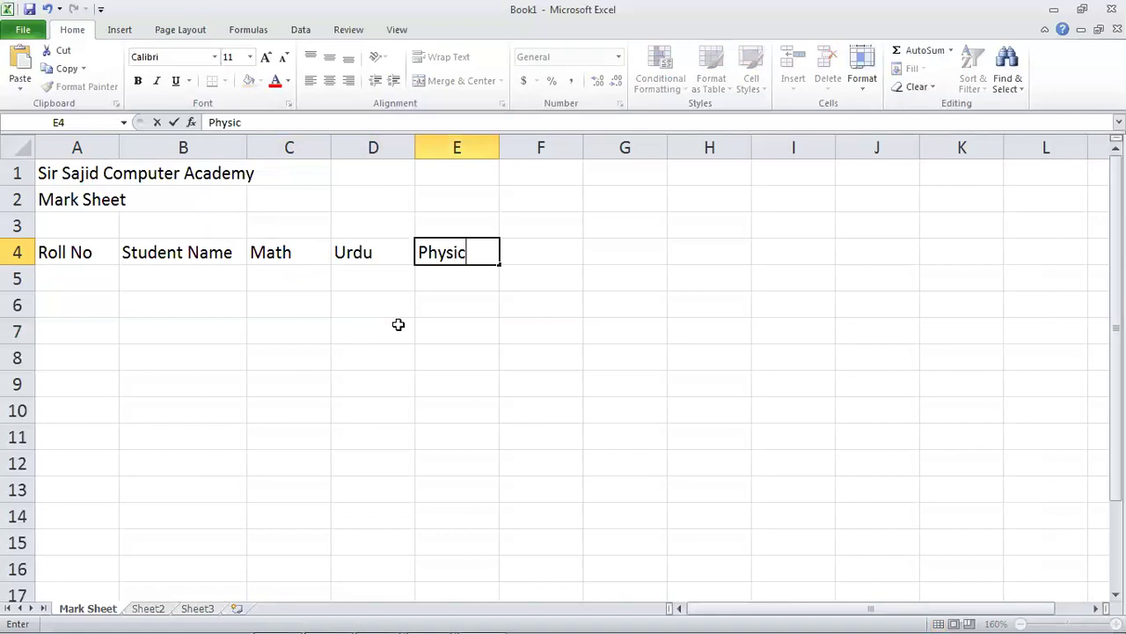
key("Tab")
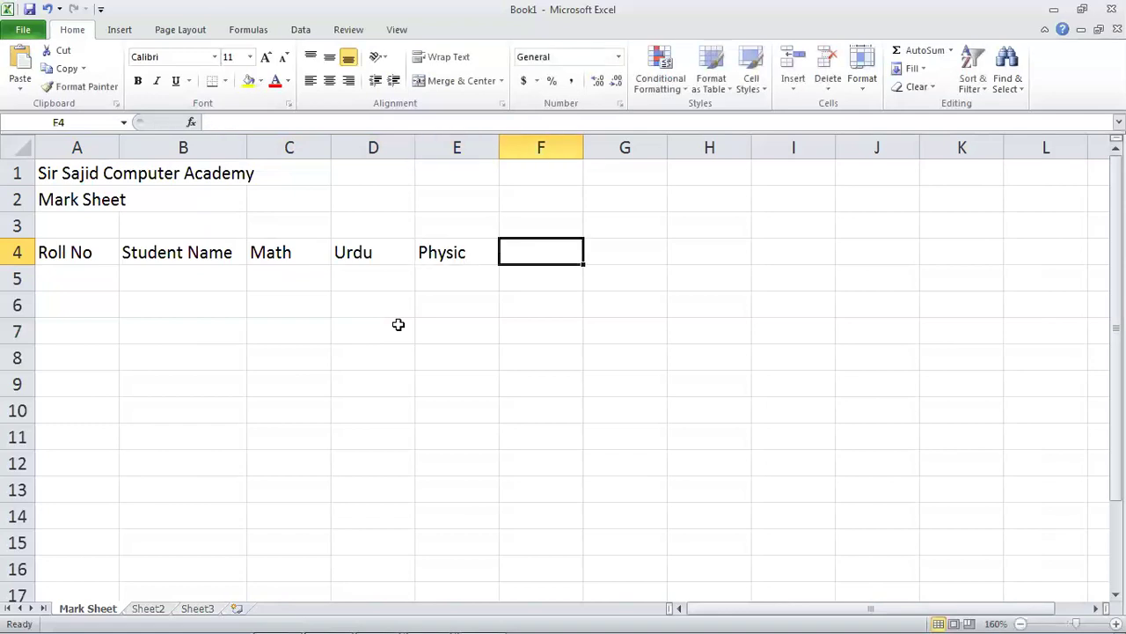
type("Computer")
key("Tab")
type("English")
key("Tab")
Add Total and Percentage headers in H4 and I4, autofitting column I to fit Percentage.
key("Left")
key("Left")
key("Right")
key("Right")
type("Total")
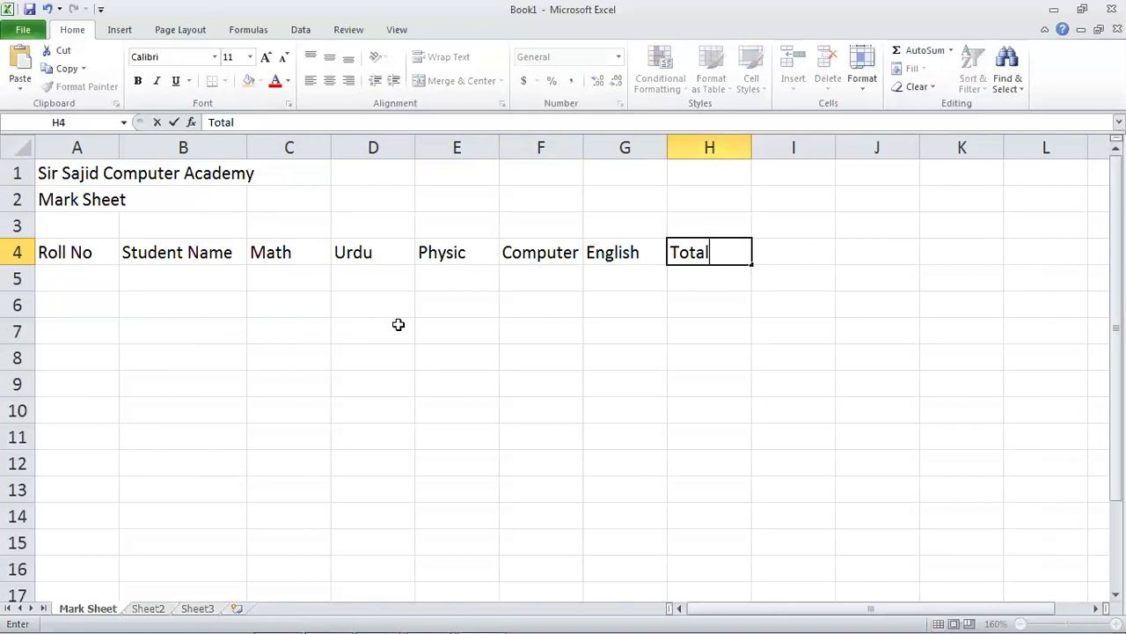
key("Tab")
type("Pe")
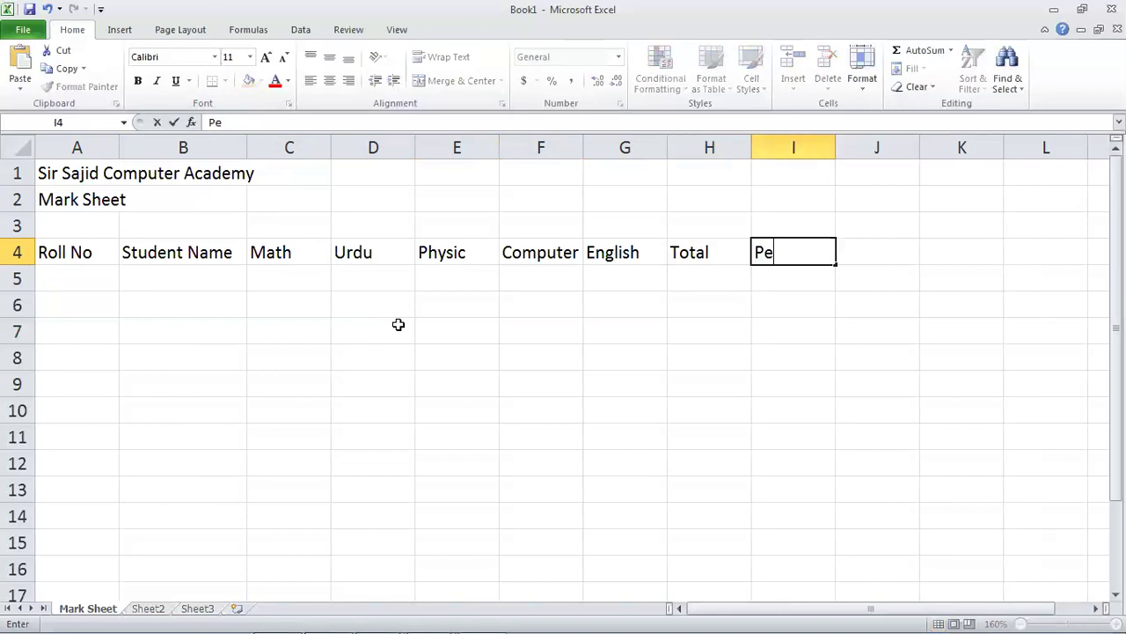
type("rcentage")
key("Return")
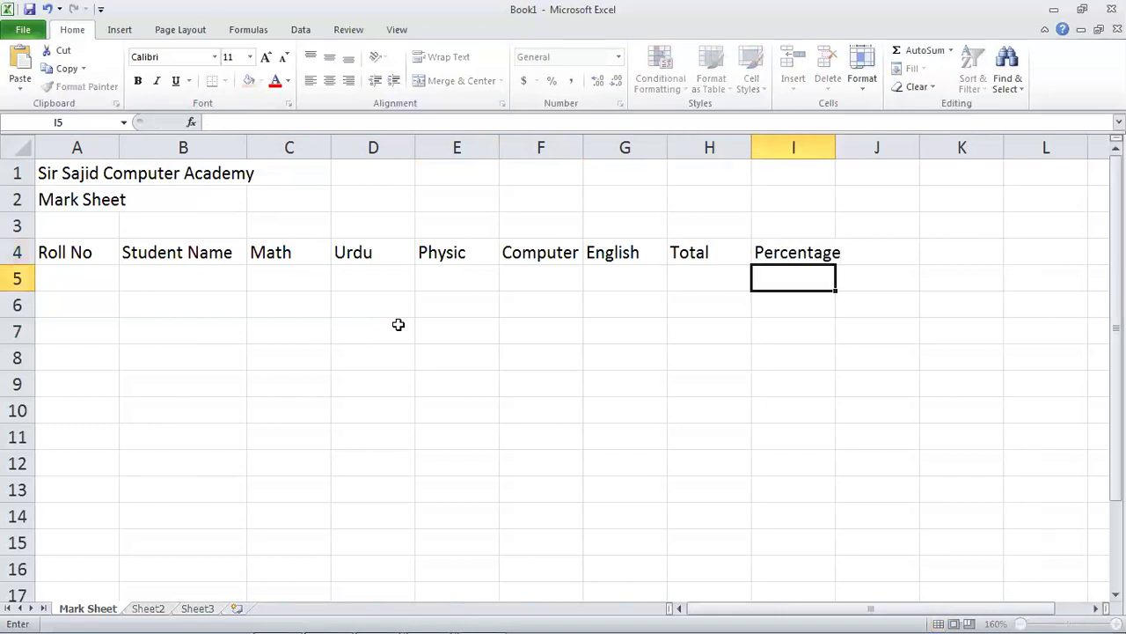
key("Up")
double_click(835, 150)
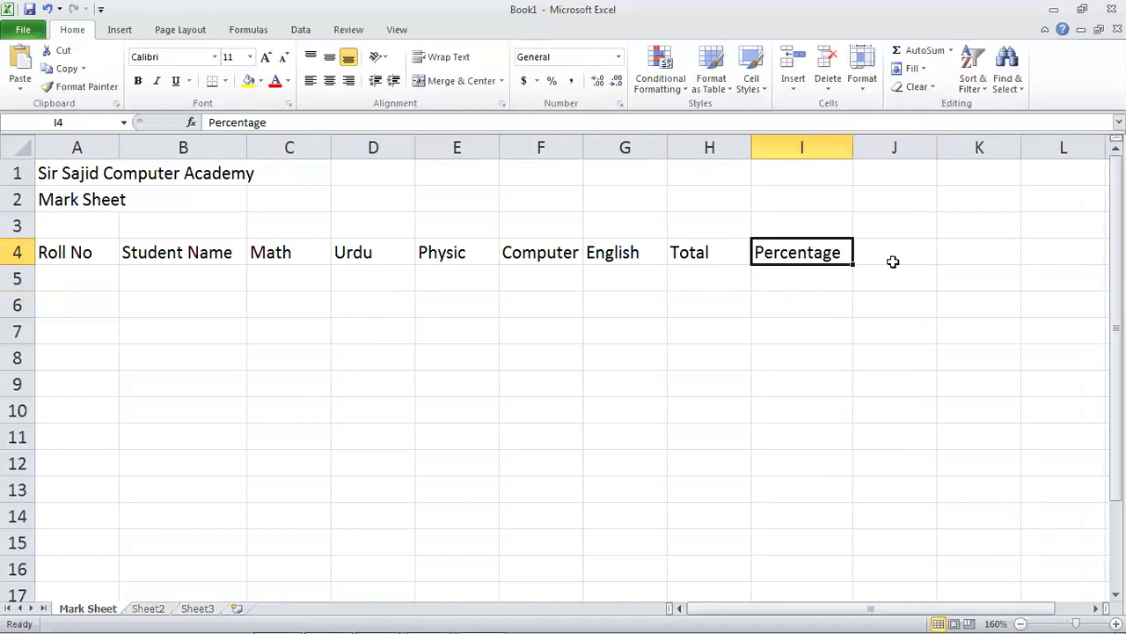
Add the Grade and Remarks headers in J4 and K4.
left_click(906, 258)
type("Grade")
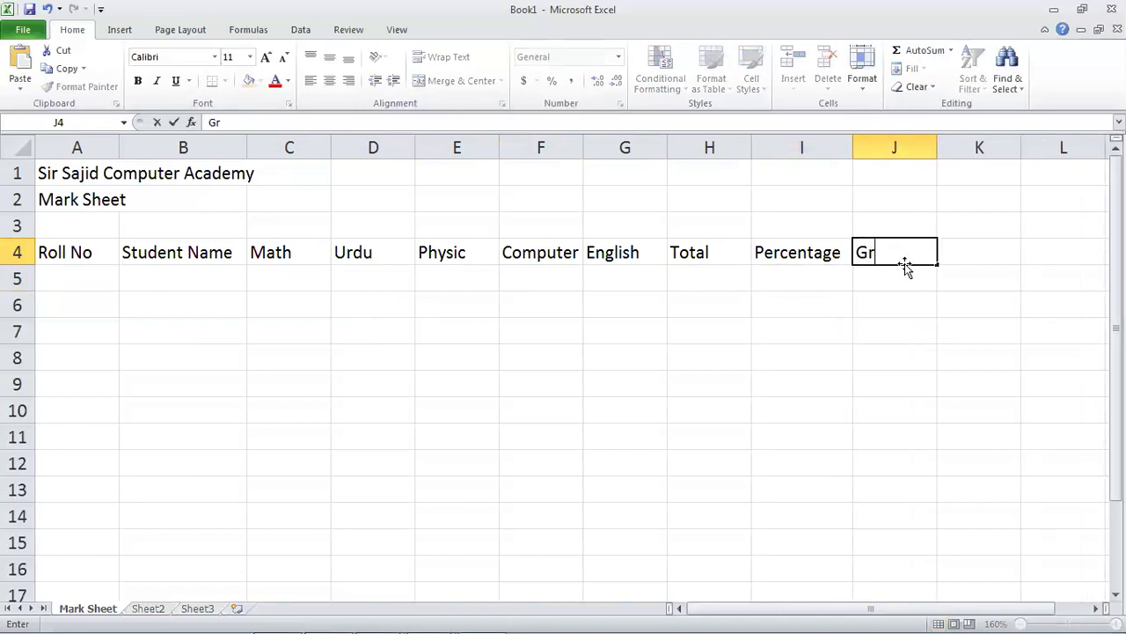
key("Tab")
type("Remarks")
key("Return")
key("Down")
key("Left")
key("Left")
key("Left")
key("Left")
key("Left")
key("Left")
key("Left")
key("Left")
key("Left")
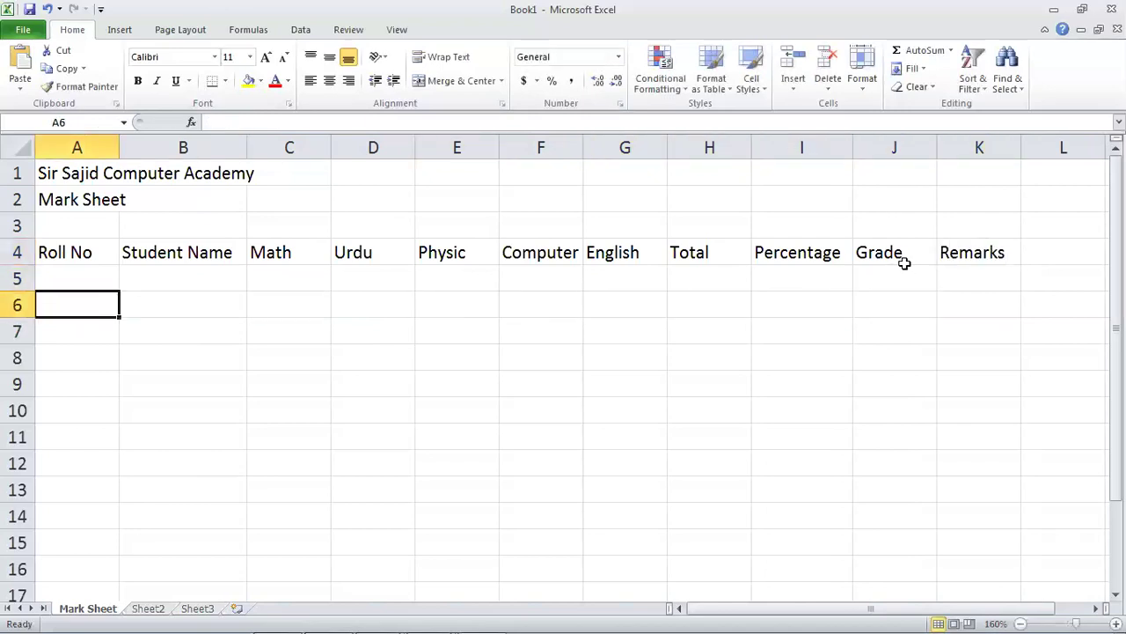
key("Up")
key("Up")
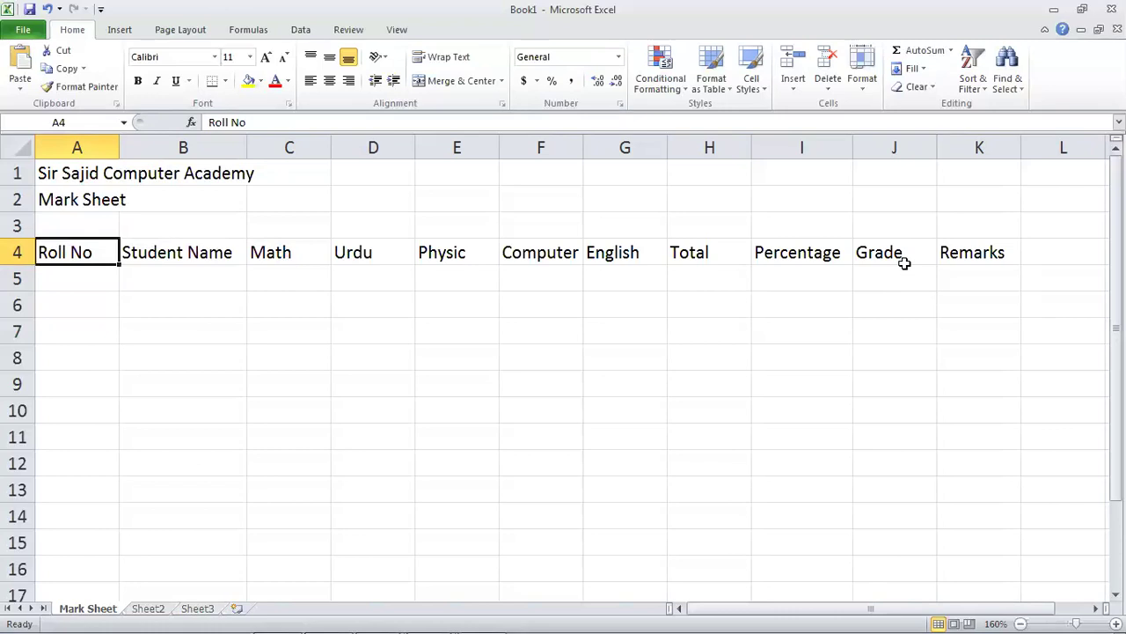
Enter roll numbers 1, 2 and 3 in cells A5 to A7.
key("Down")
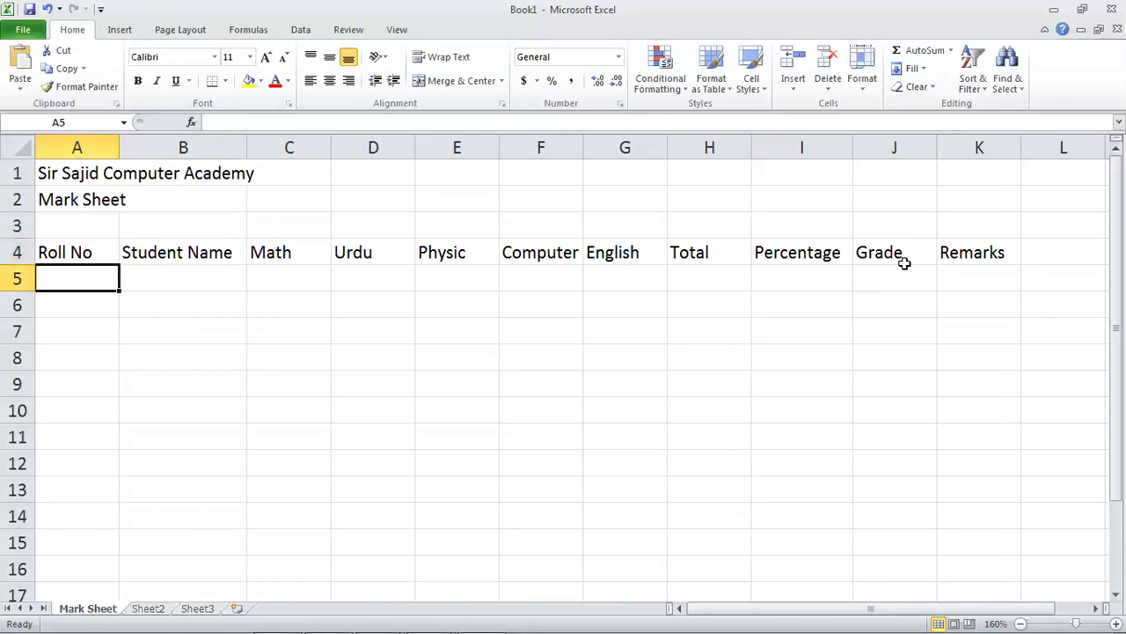
type("1")
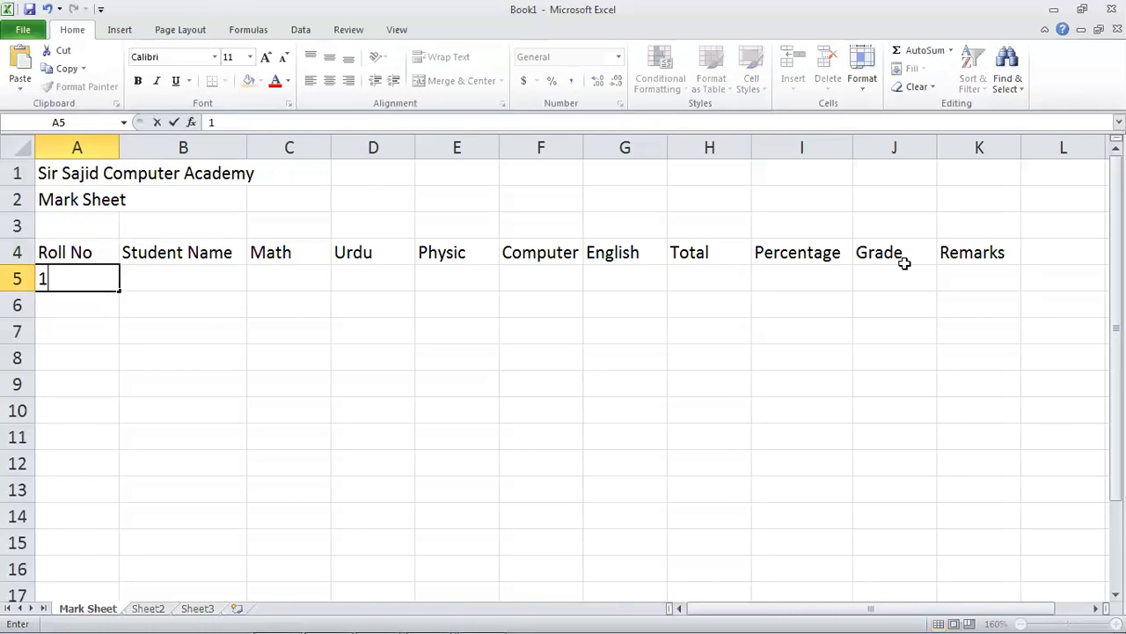
key("Return")
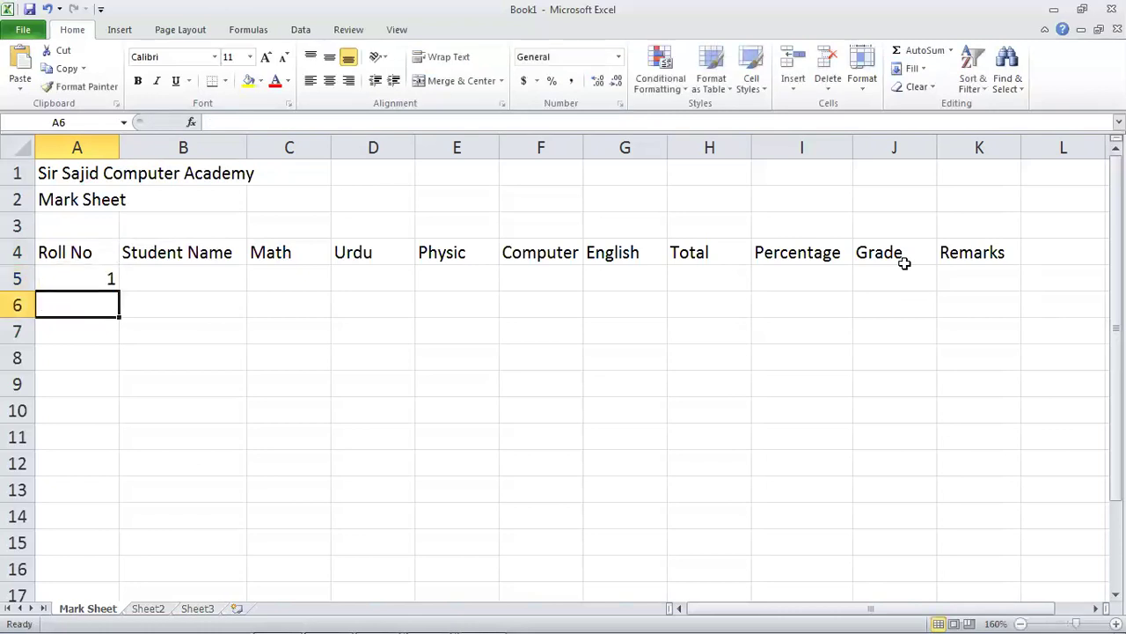
key("Up")
key("Down")
type("2")
key("Return")
type("3")
key("Return")
Clear A6:A7 so only roll number 1 remains in A5.
key("Up")
key("Up")
key("shift+Down")
key("Delete")
key("Up")
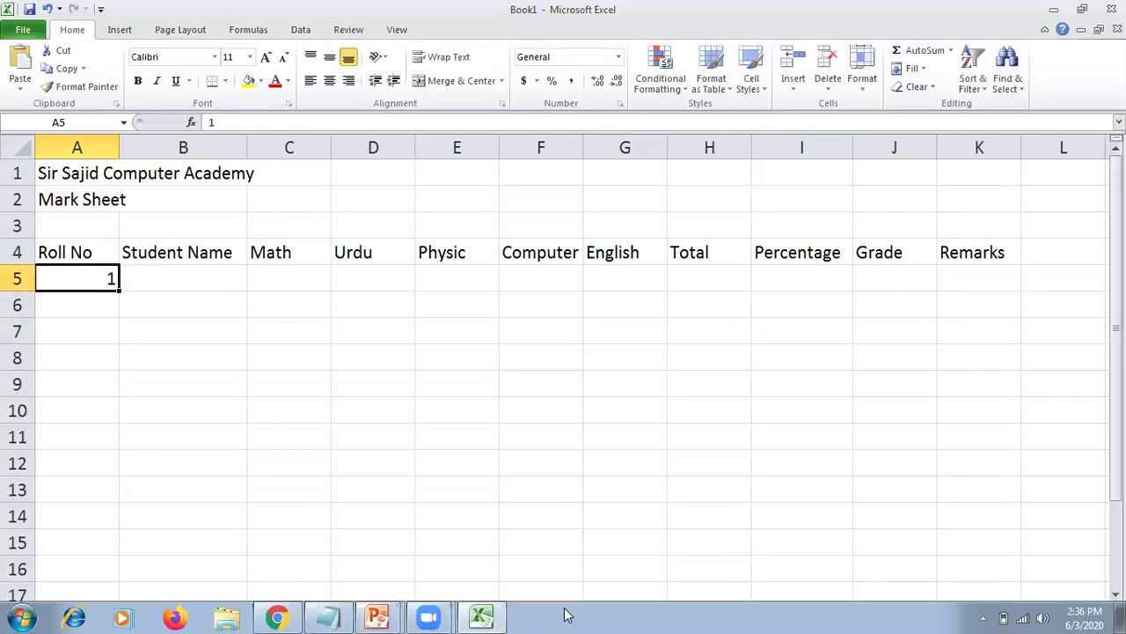
left_click(88, 307)
left_click(89, 278)
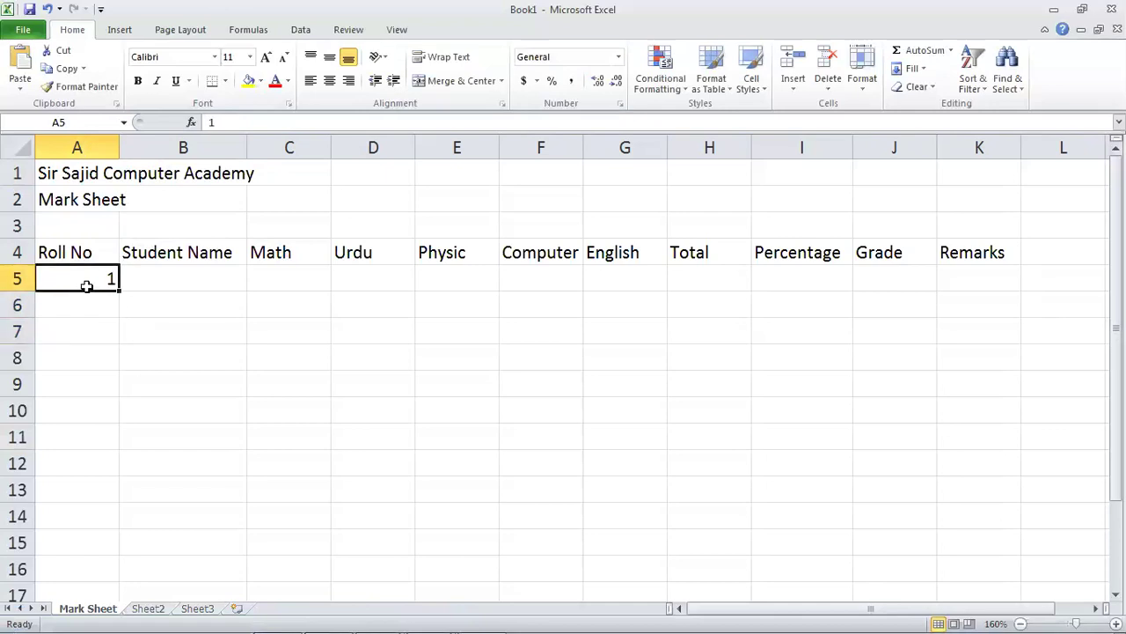
left_click(94, 310)
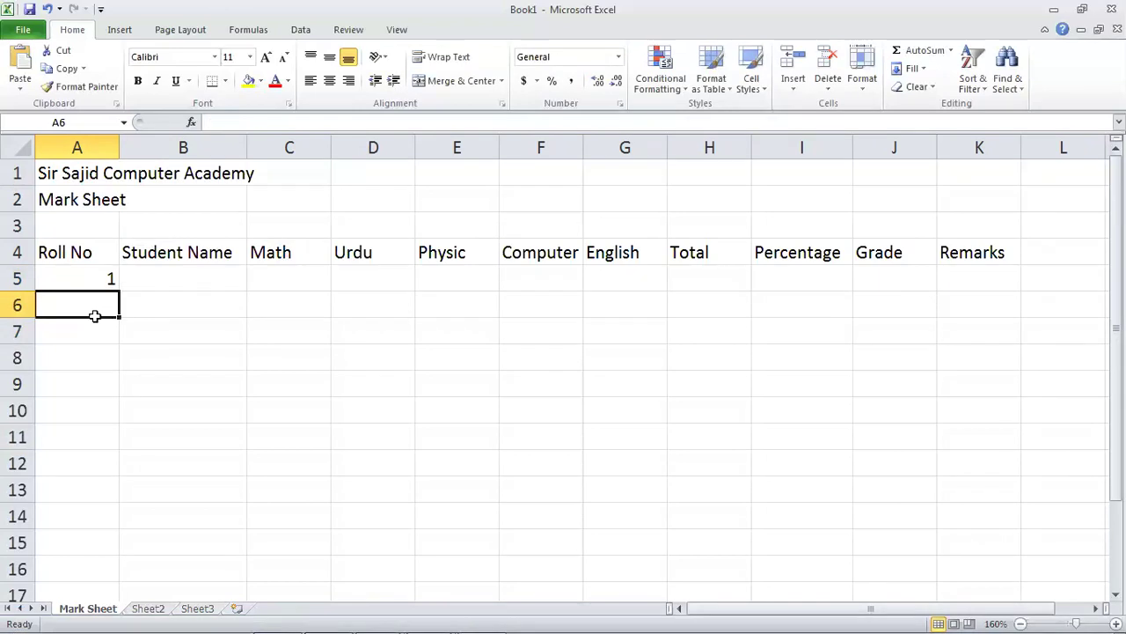
left_click(93, 277)
left_click(76, 308)
left_click(87, 280)
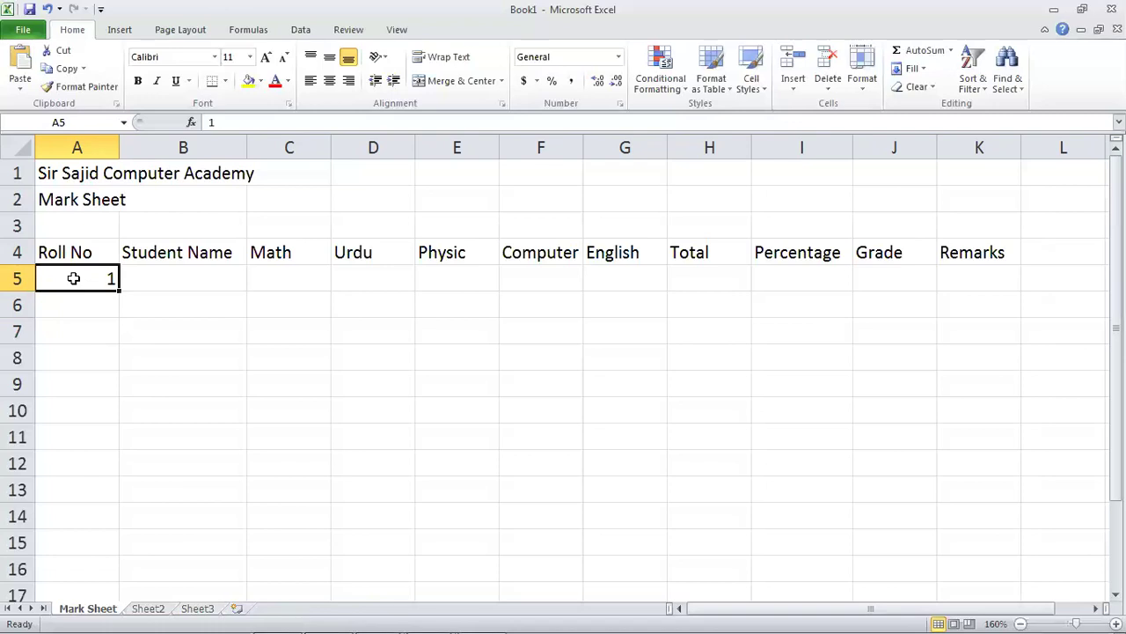
Select cell A5 holding the first roll number.
left_click_drag(74, 278, 80, 465)
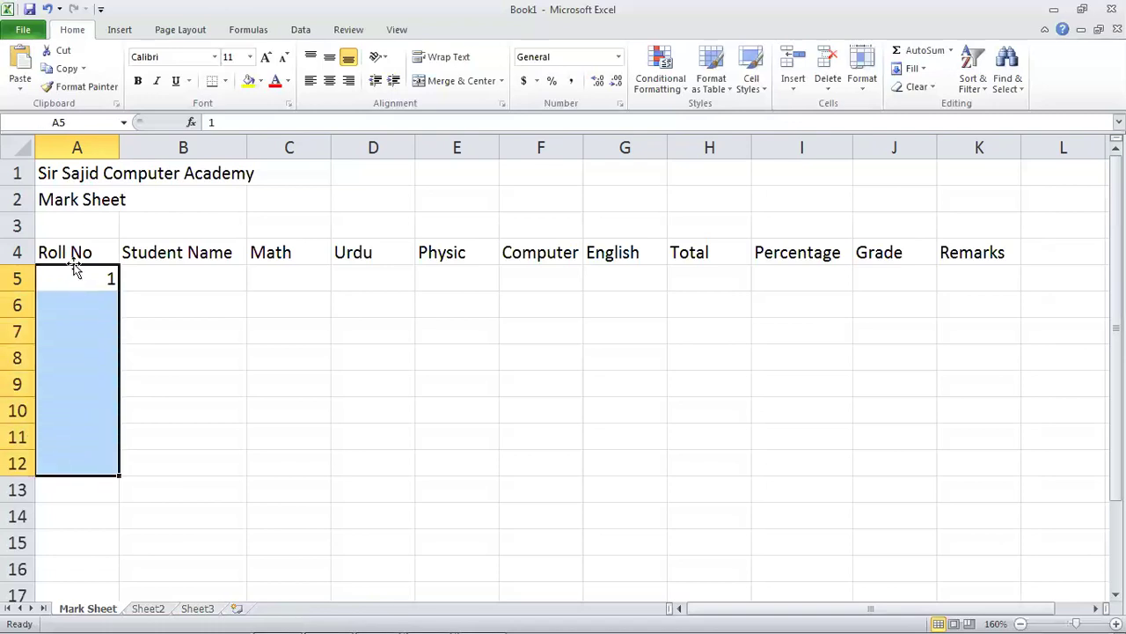
left_click(75, 254)
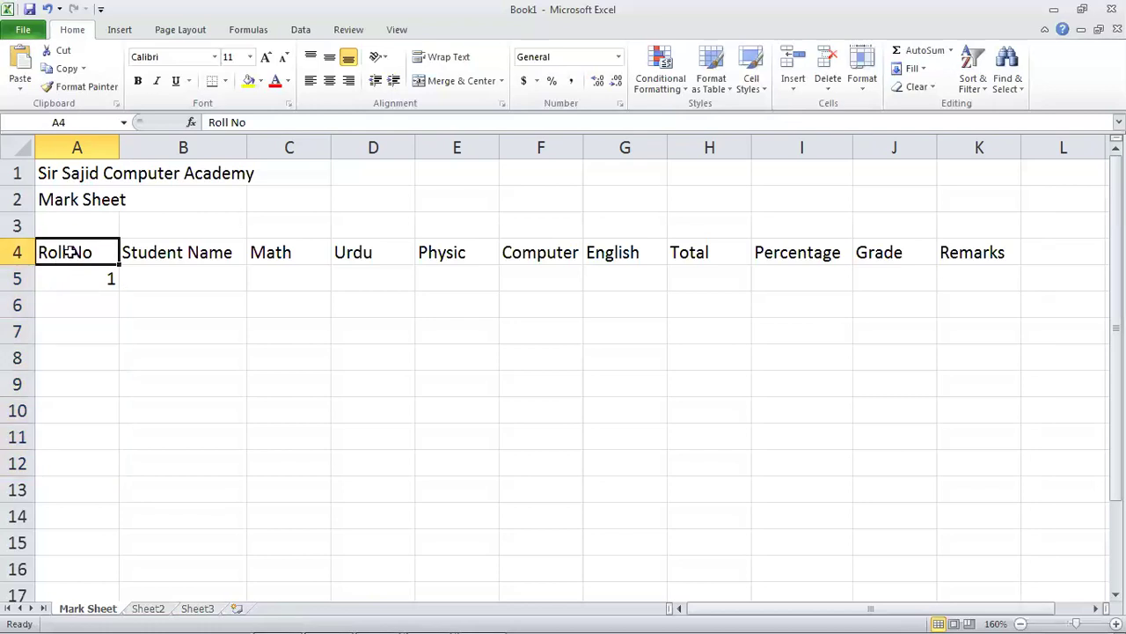
left_click_drag(94, 248, 1009, 257)
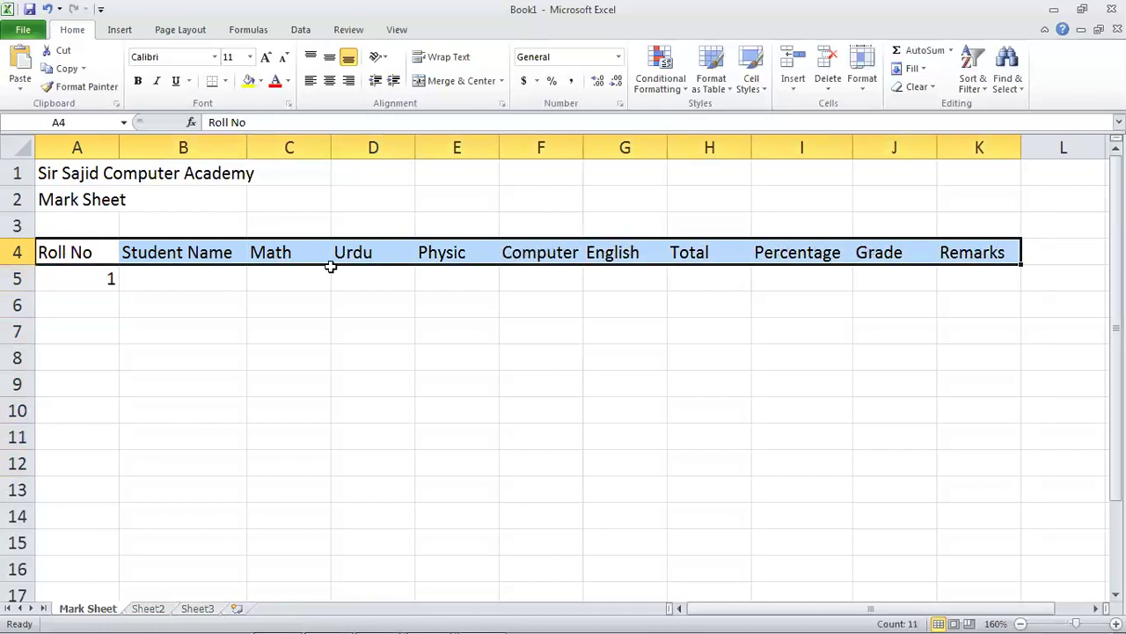
left_click(80, 253)
left_click(91, 278)
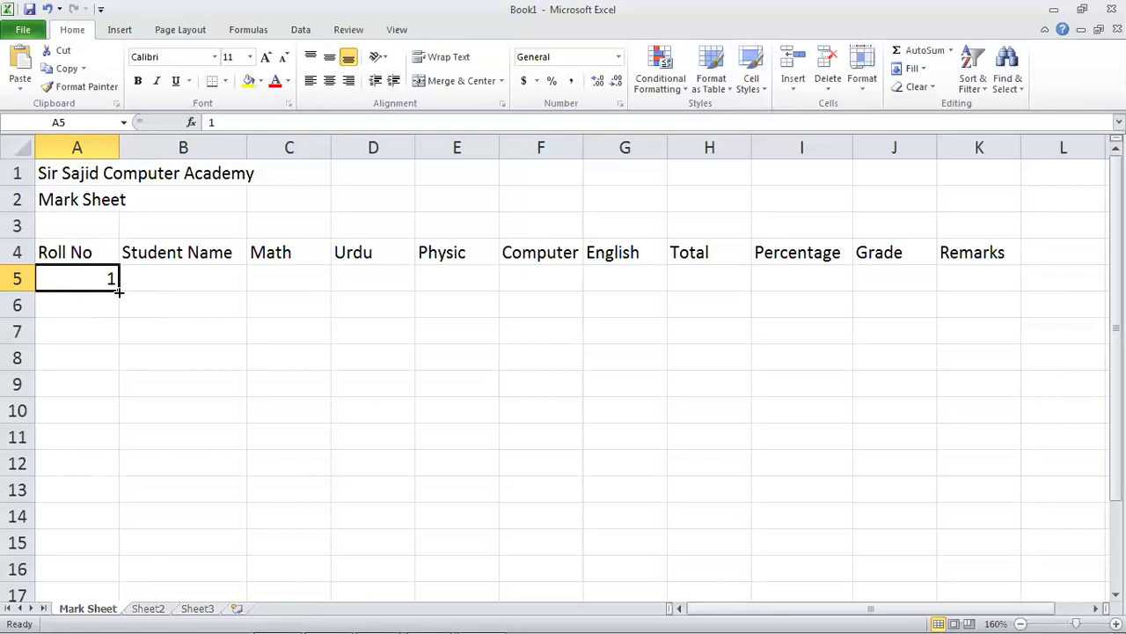
Fill A5 down to A9 as a series so roll numbers run 1 to 5.
left_click_drag(118, 291, 115, 445)
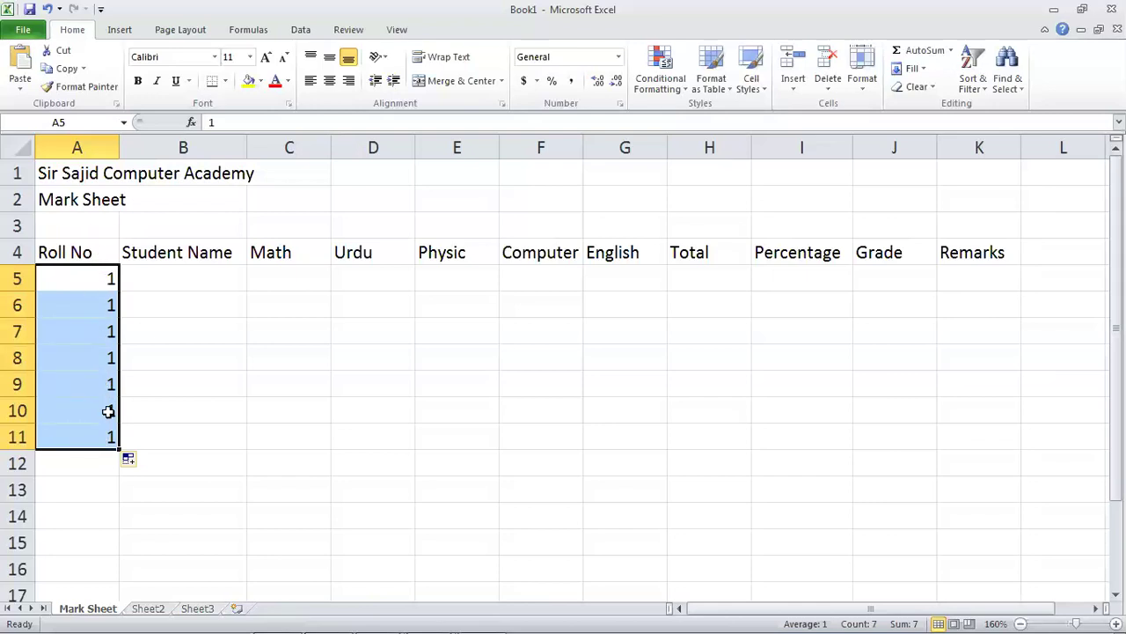
left_click(129, 464)
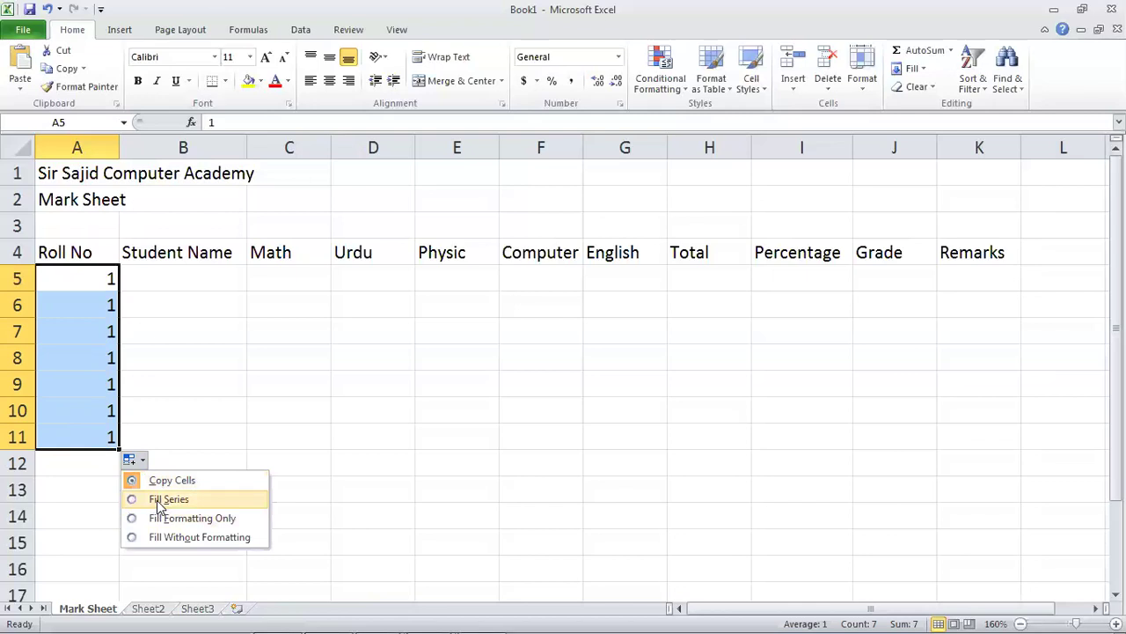
left_click(158, 499)
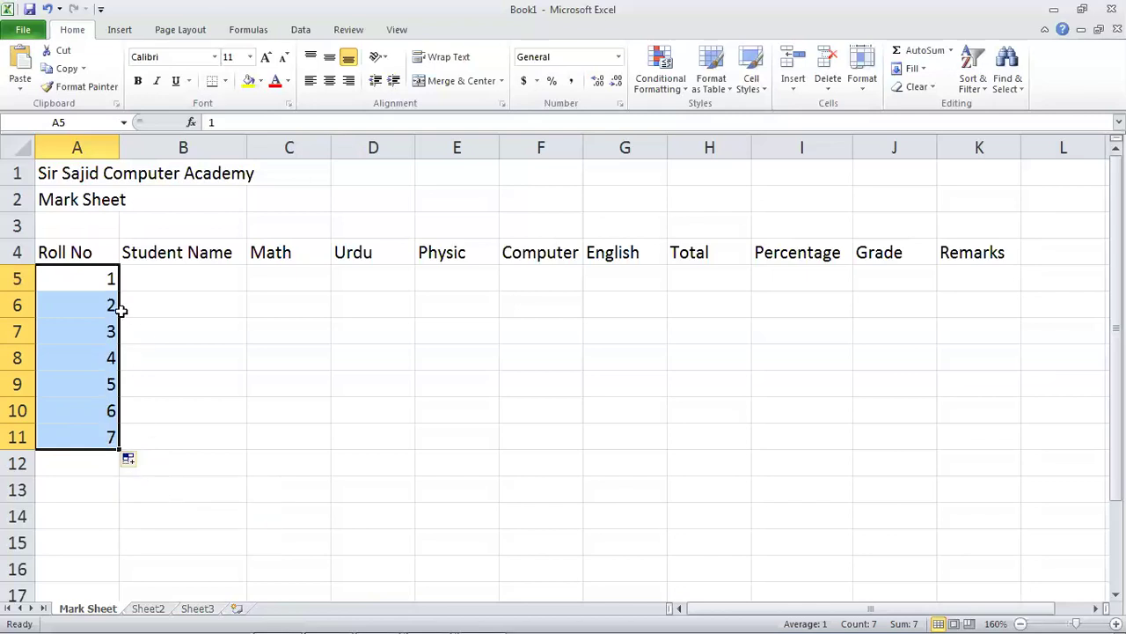
key("ctrl+z")
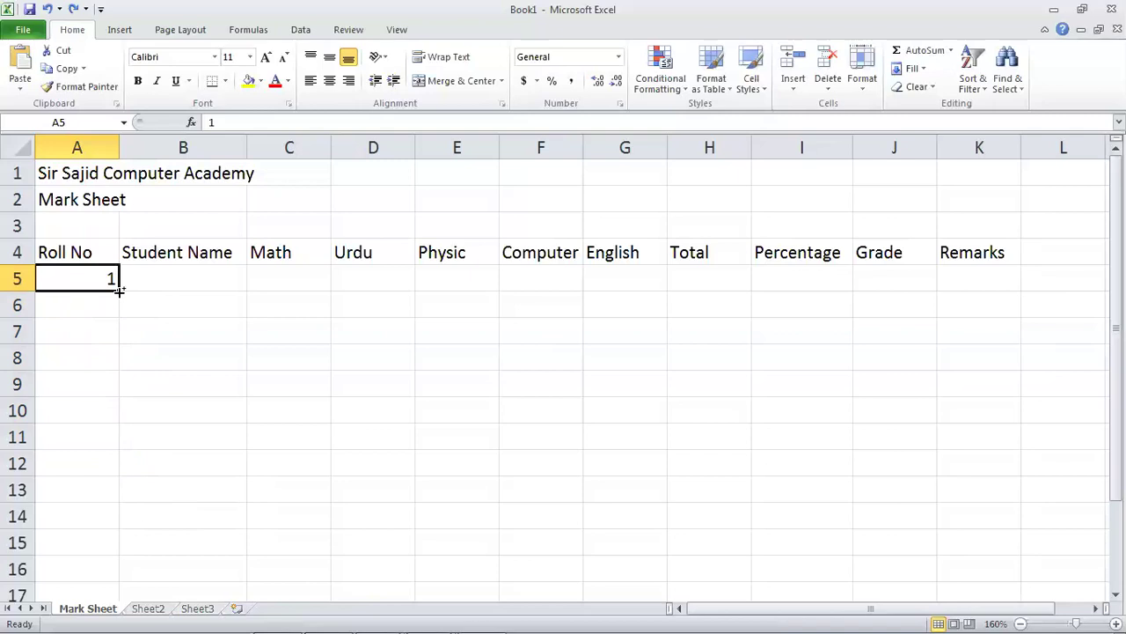
left_click_drag(120, 290, 126, 396)
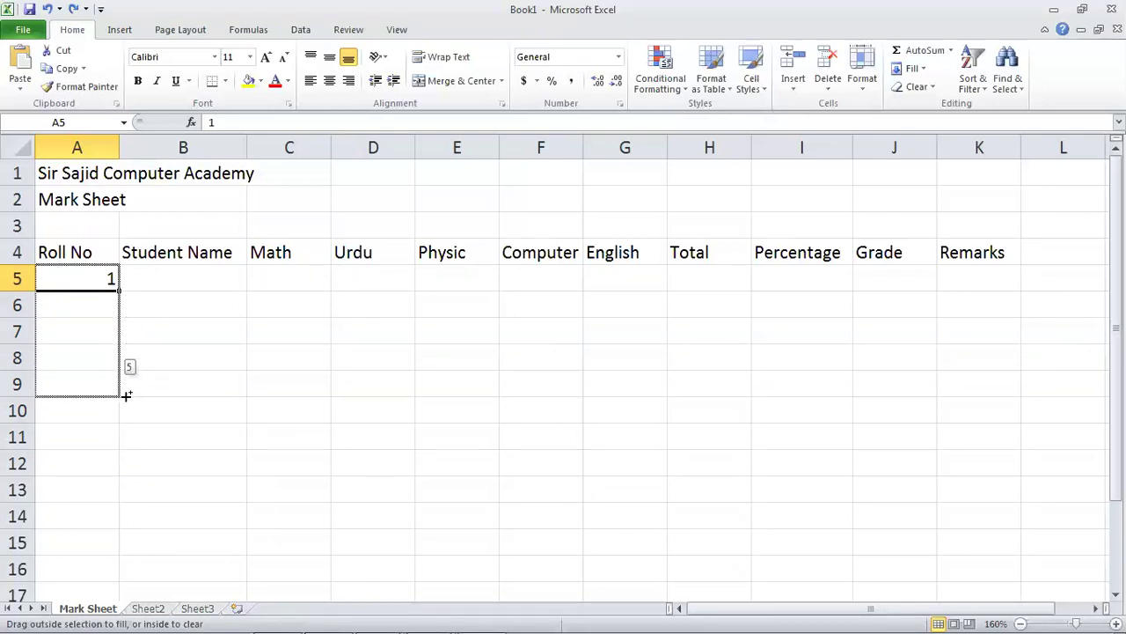
left_click_drag(126, 396, 125, 392)
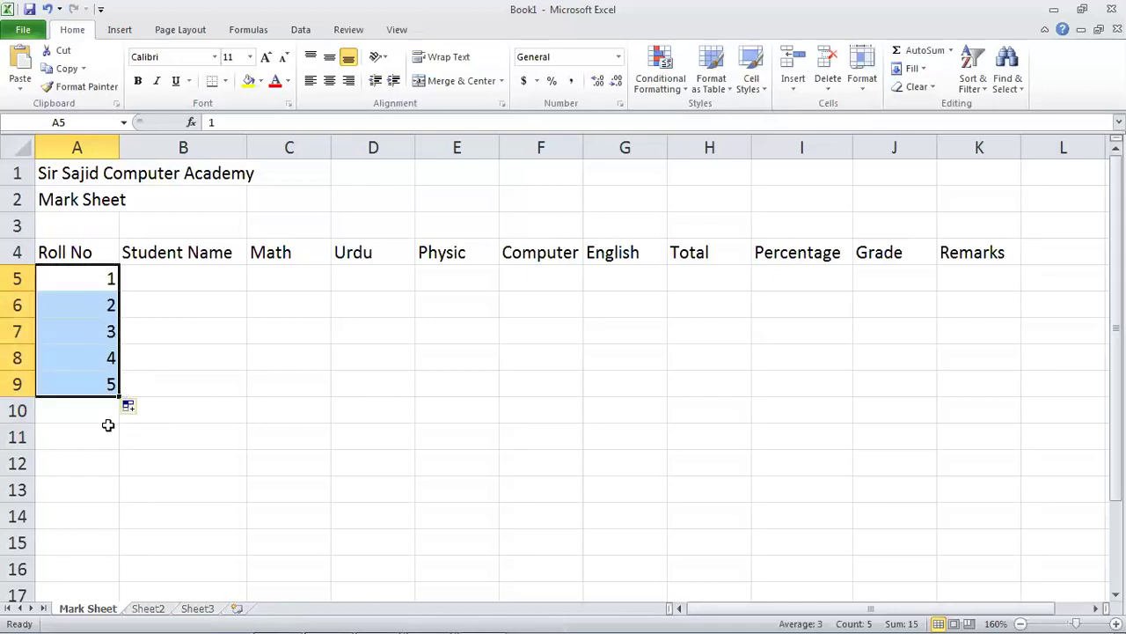
Enter the student names Asim, Basit, Danish, Farhan and Kamran in B5:B9.
left_click(181, 259)
key("Down")
type("Asim")
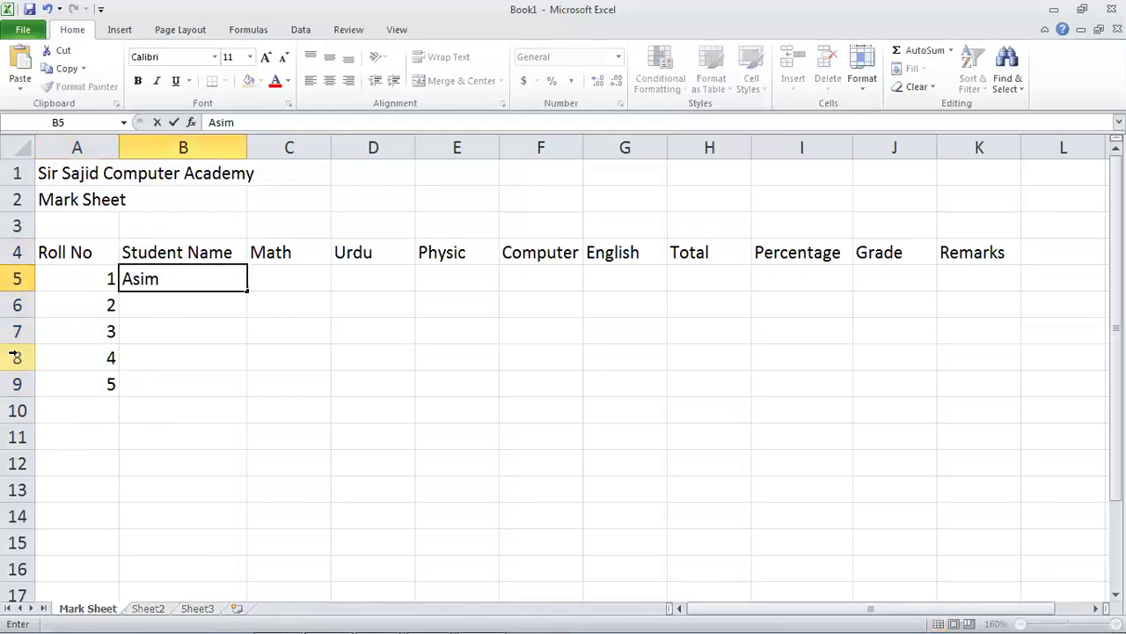
key("Return")
type("D")
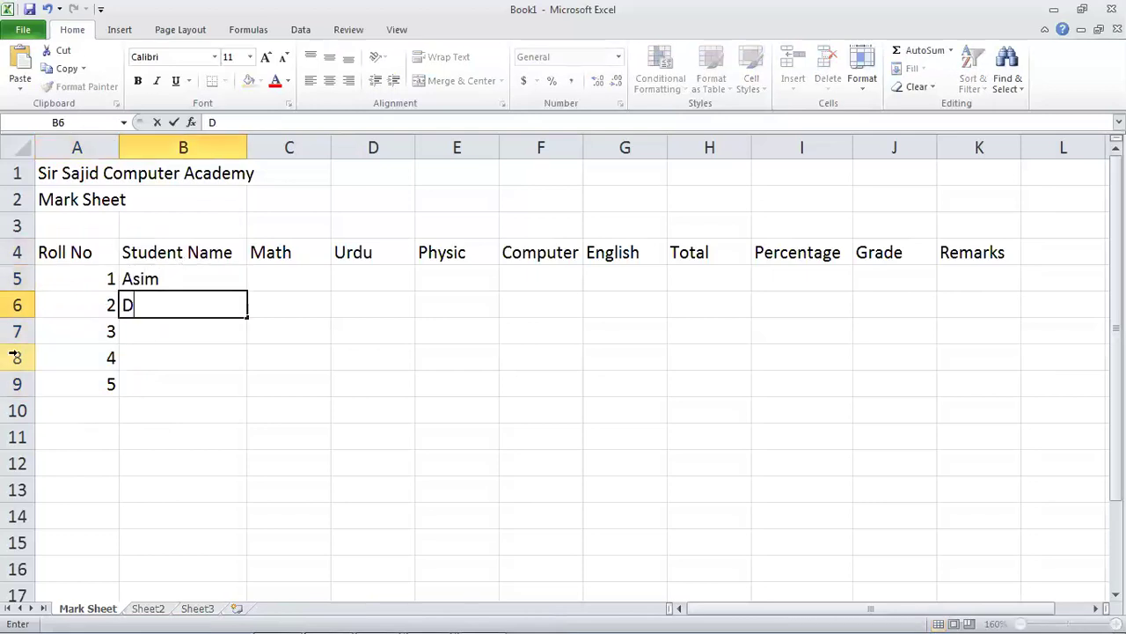
type("asit")
key("Return")
type("Danish")
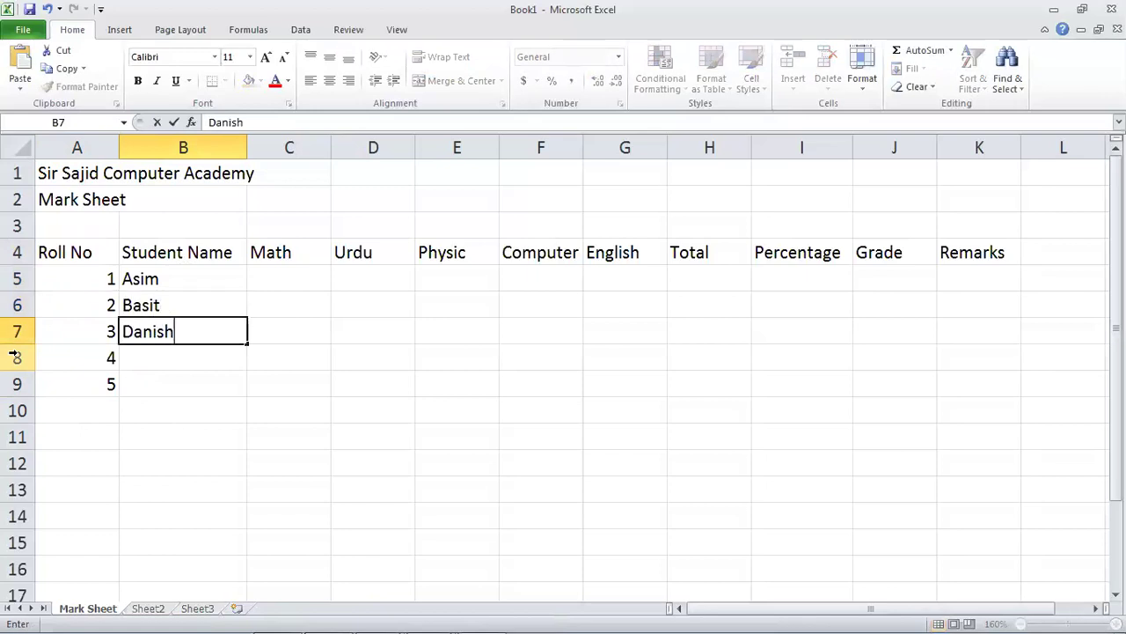
key("Return")
type("Farhan")
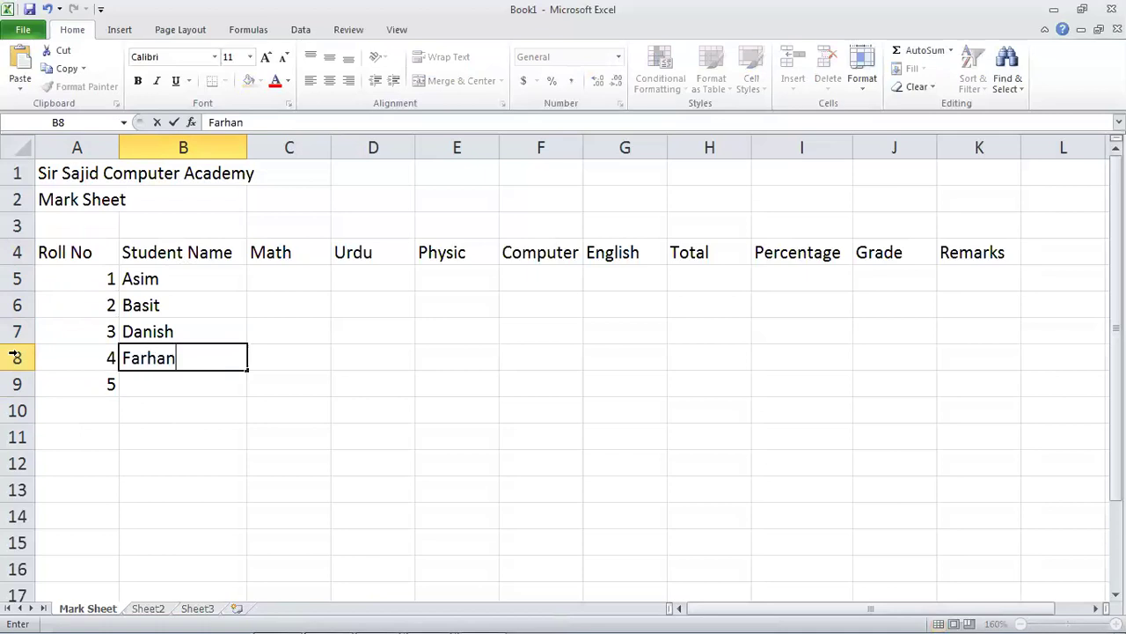
key("Return")
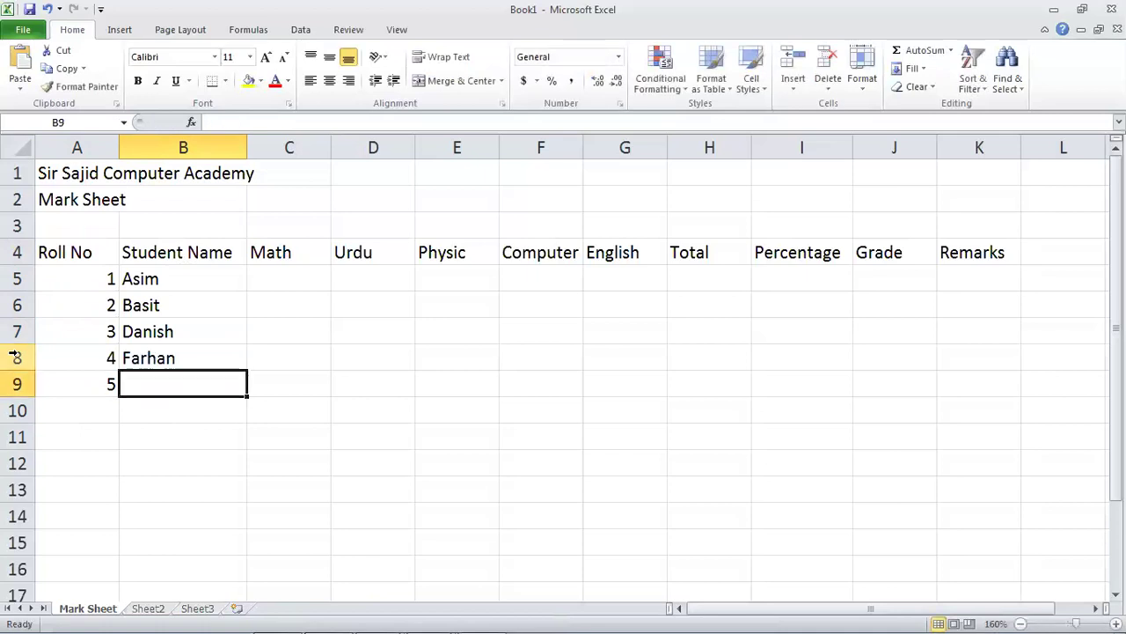
type("Kamran")
key("Tab")
Enter Asim's marks 77, 98, 66, 56 and 77 in C5:G5.
key("Up")
key("Up")
key("Up")
key("Up")
type("77")
key("Tab")
type("98")
key("Tab")
type("66")
key("Tab")
type("56")
key("Tab")
type("77")
key("Return")
key("Up")
key("Left")
key("Left")
key("Left")
key("Left")
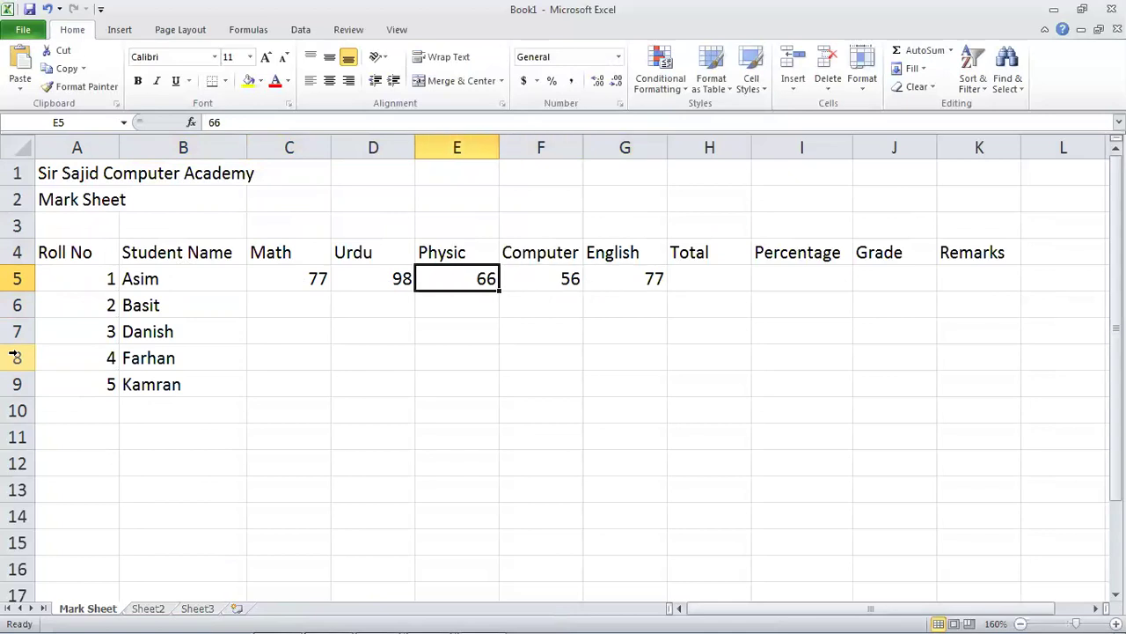
key("Up")
Enter Basit's marks 55, 76, 45, 76 and 55 in row 6.
key("Down")
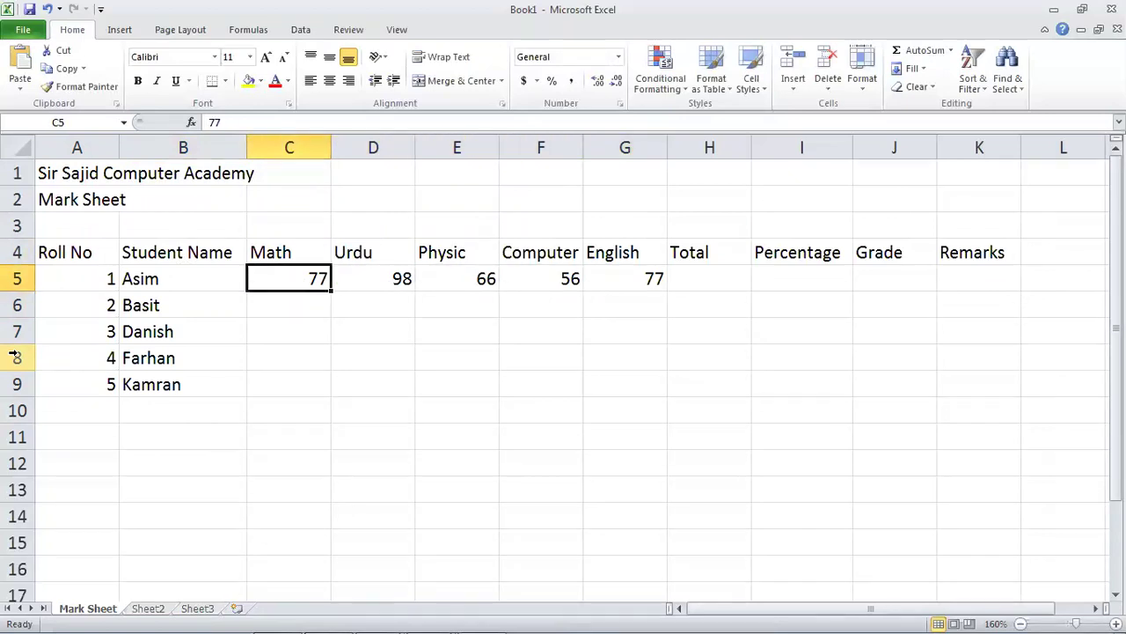
key("Down")
type("55")
key("Tab")
type("76")
key("Tab")
type("45")
key("Tab")
type("76")
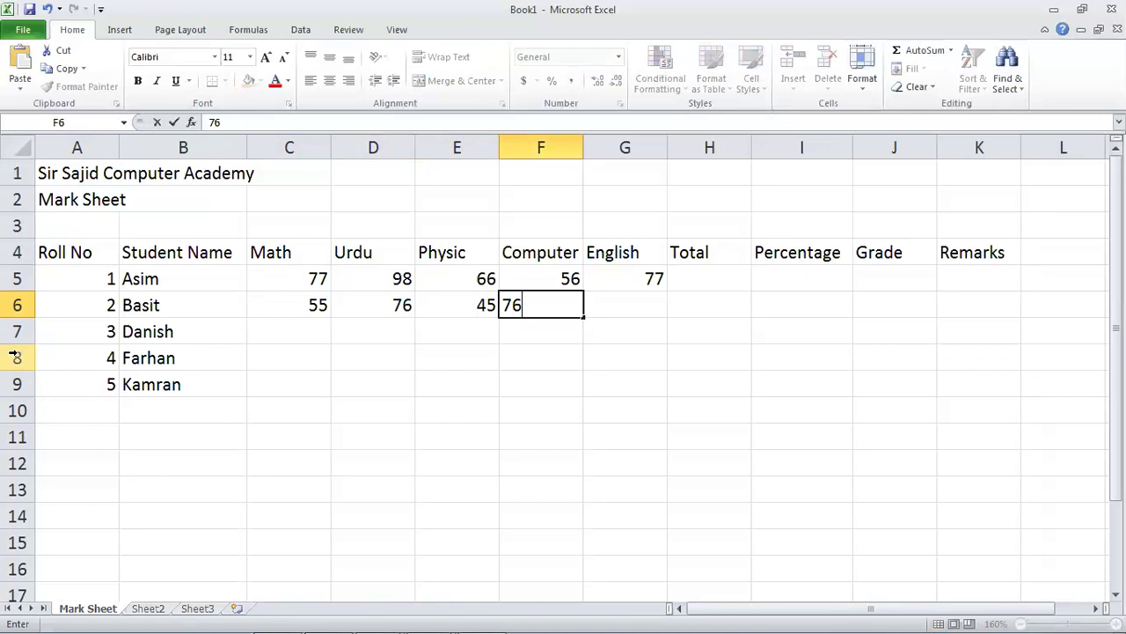
key("Tab")
type("55")
key("Return")
Enter Danish's marks in row 7: 55, 76, 66, 87 and 57.
key("Left")
key("Left")
key("Left")
key("Left")
type("55")
key("Tab")
type("76")
key("Tab")
type("4")
key("Tab")
key("Left")
type("66")
key("Tab")
type("87")
key("Tab")
type("57")
key("Tab")
key("Down")
Enter Kamran's marks 66, 87, 56, 87 and 56 in row 9.
key("Left")
key("Left")
key("Left")
key("Left")
key("Left")
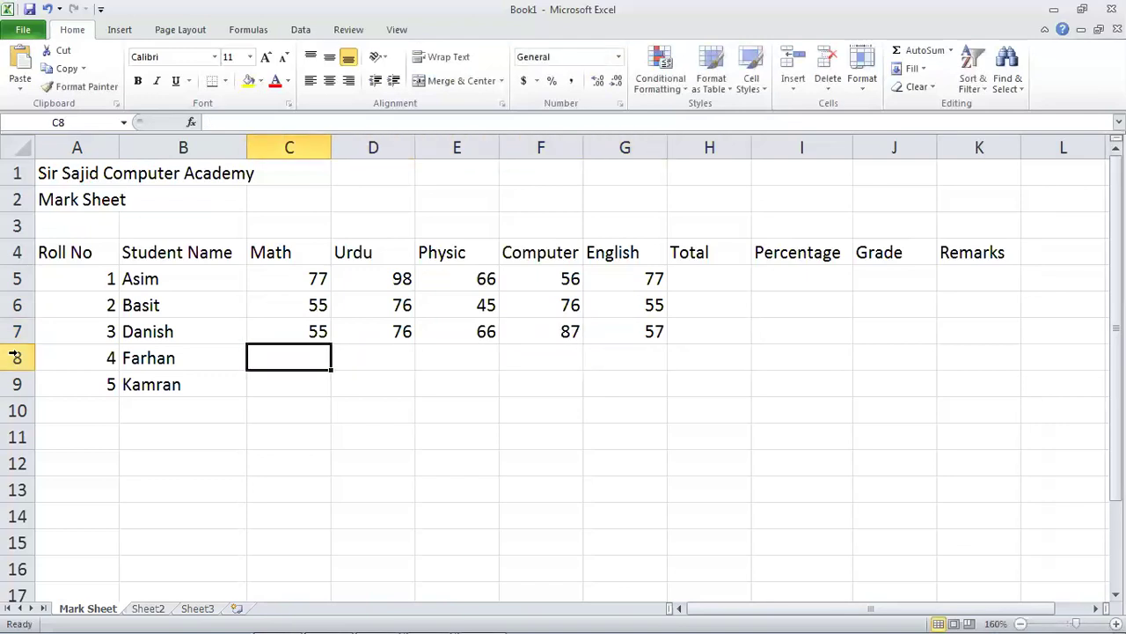
Enter Farhan's marks 66, 87, 56, 87 and 56 in row 8.
type("66")
key("Tab")
type("87")
key("Tab")
type("56")
key("Tab")
type("87")
key("Tab")
type("56")
key("Down")
key("Left")
key("Left")
key("Left")
key("Left")
type("66")
key("Tab")
type("87")
key("Tab")
type("56")
key("Tab")
type("87")
key("Tab")
type("56")
key("Tab")
key("Up")
key("Up")
key("Up")
key("Up")
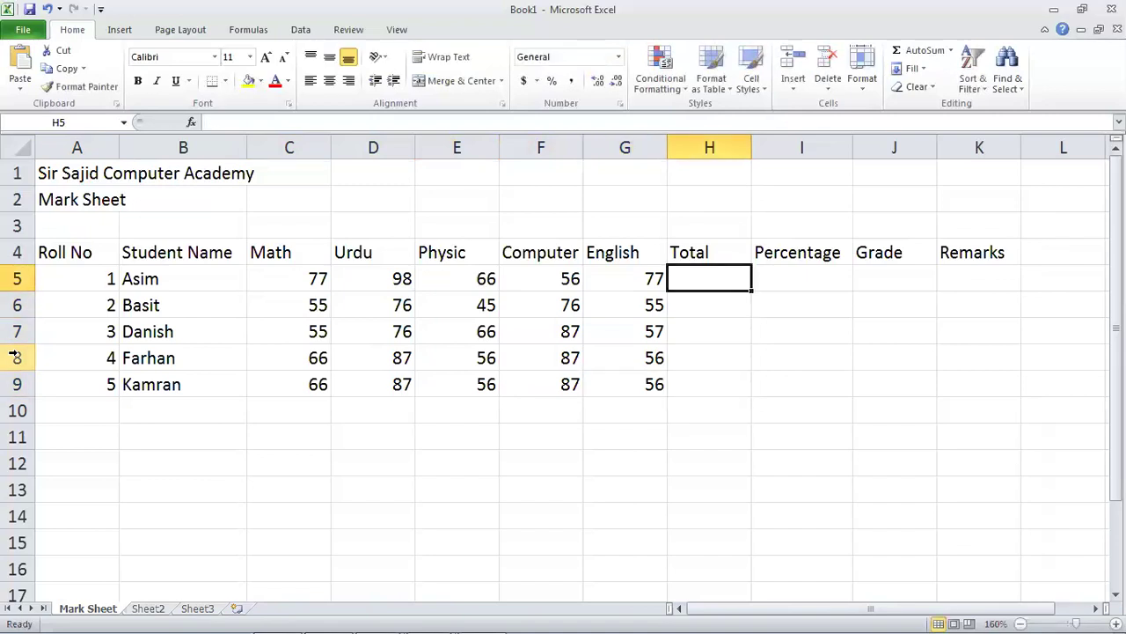
Save the workbook with Ctrl+S, replacing Book1 with the file name Mark Sheet.
key("ctrl+s")
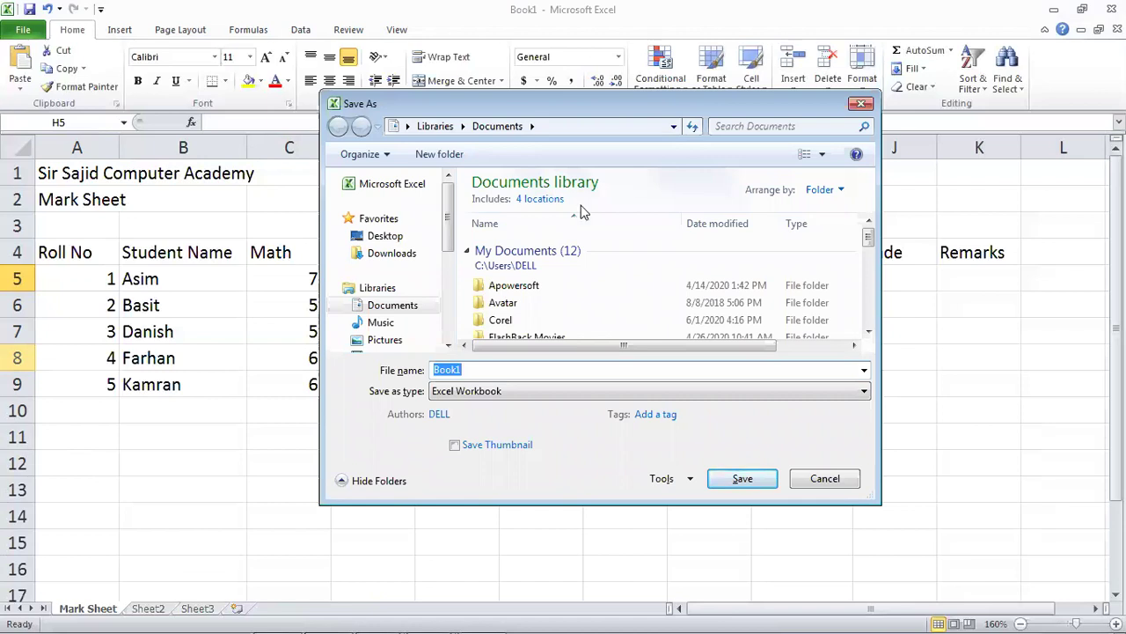
left_click(503, 370)
left_click_drag(523, 365, 412, 377)
type("Mark Sheet")
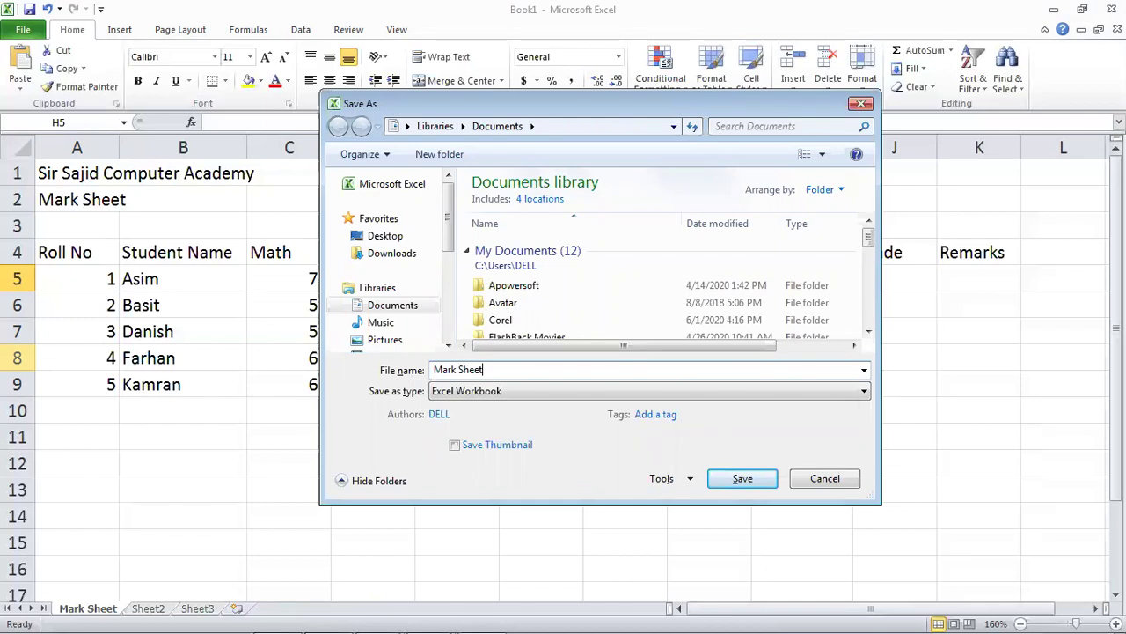
key("Return")
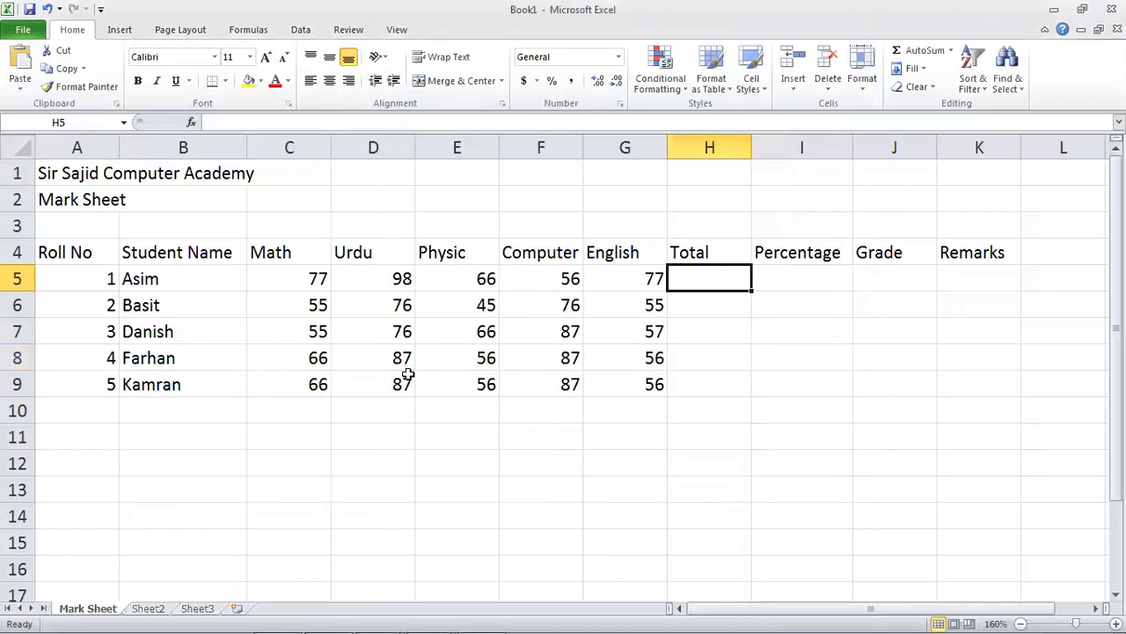
left_click(656, 377)
left_click(706, 299)
left_click(685, 280)
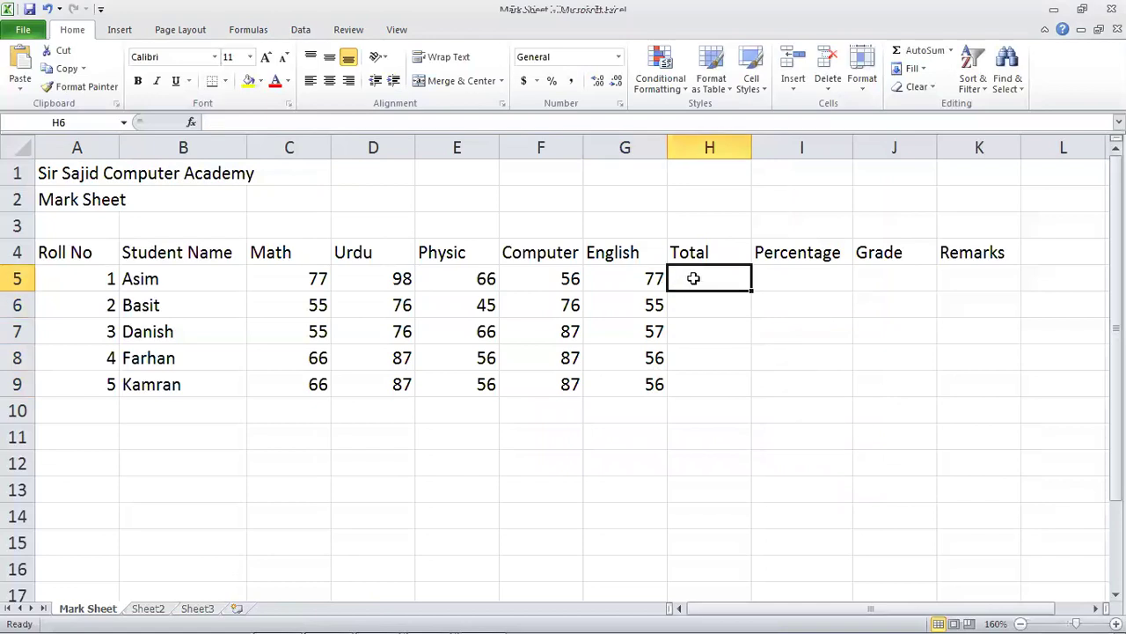
left_click(547, 350)
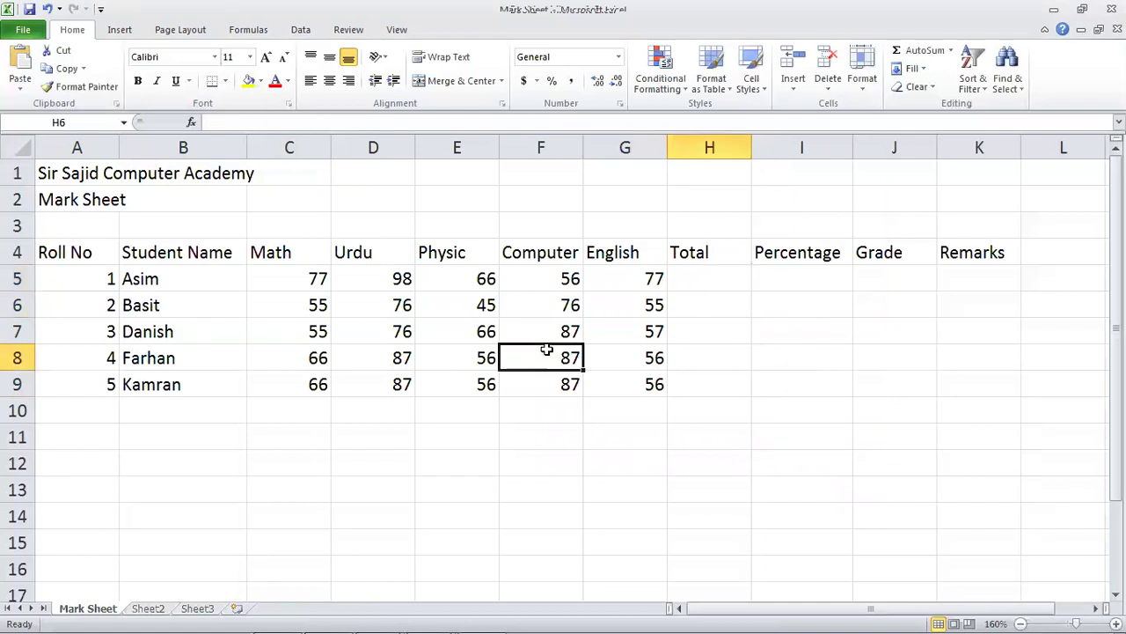
left_click(274, 262)
left_click(350, 253)
left_click(435, 251)
left_click(513, 235)
left_click(632, 247)
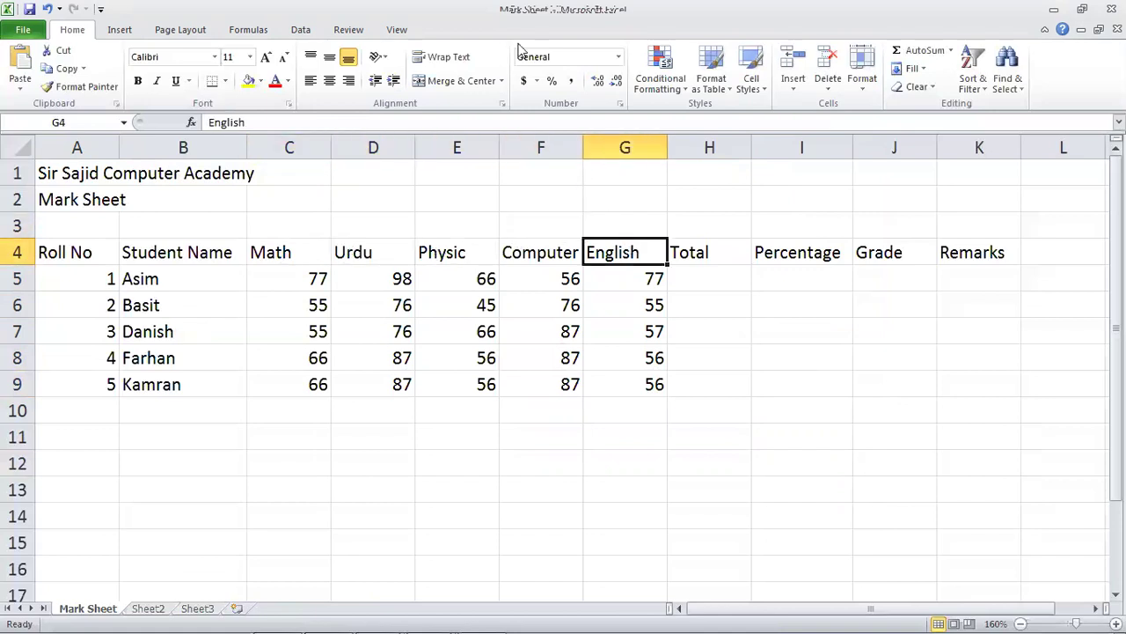
left_click(641, 295)
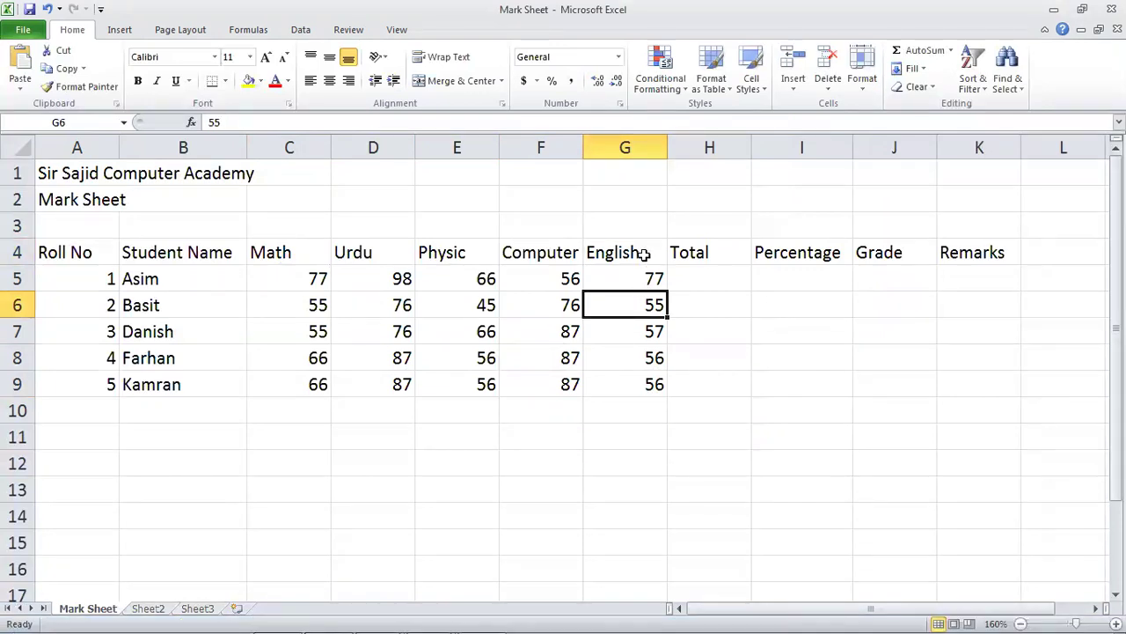
left_click(644, 254)
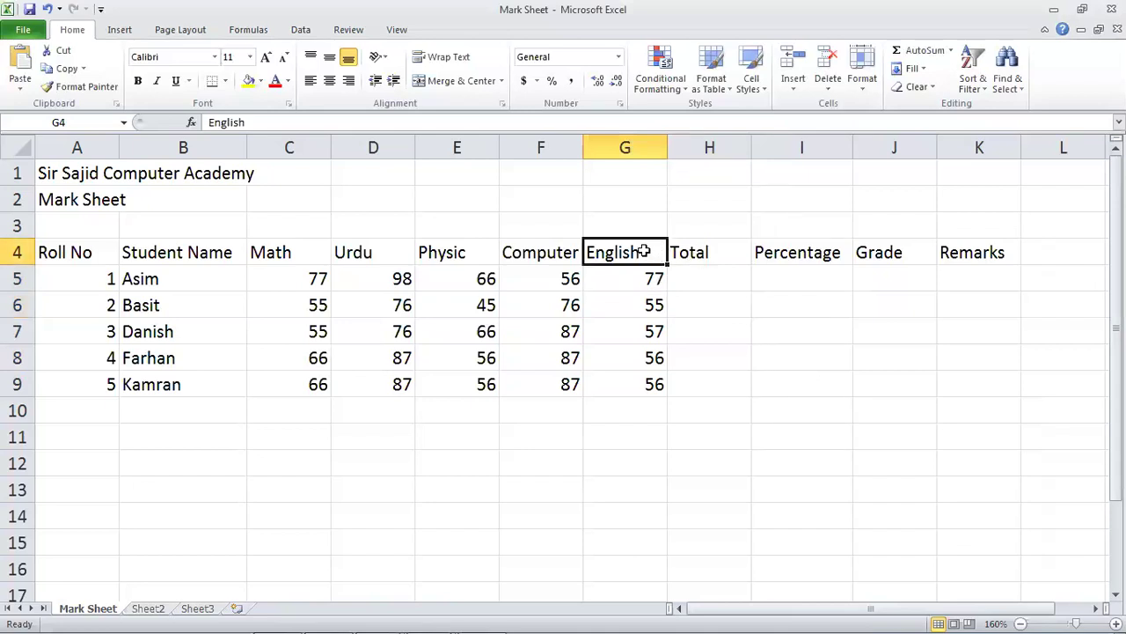
left_click(277, 255)
left_click(363, 249)
left_click(450, 251)
left_click(568, 247)
left_click(646, 247)
left_click(549, 261)
left_click(612, 253)
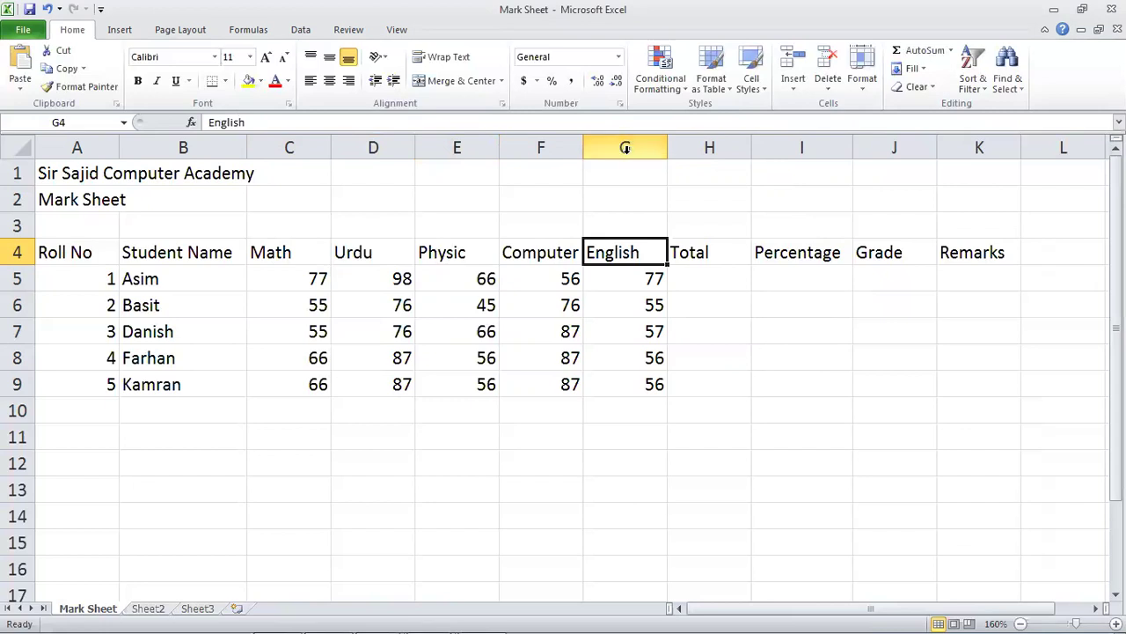
Insert a blank column before the English column.
left_click(624, 148)
right_click(625, 148)
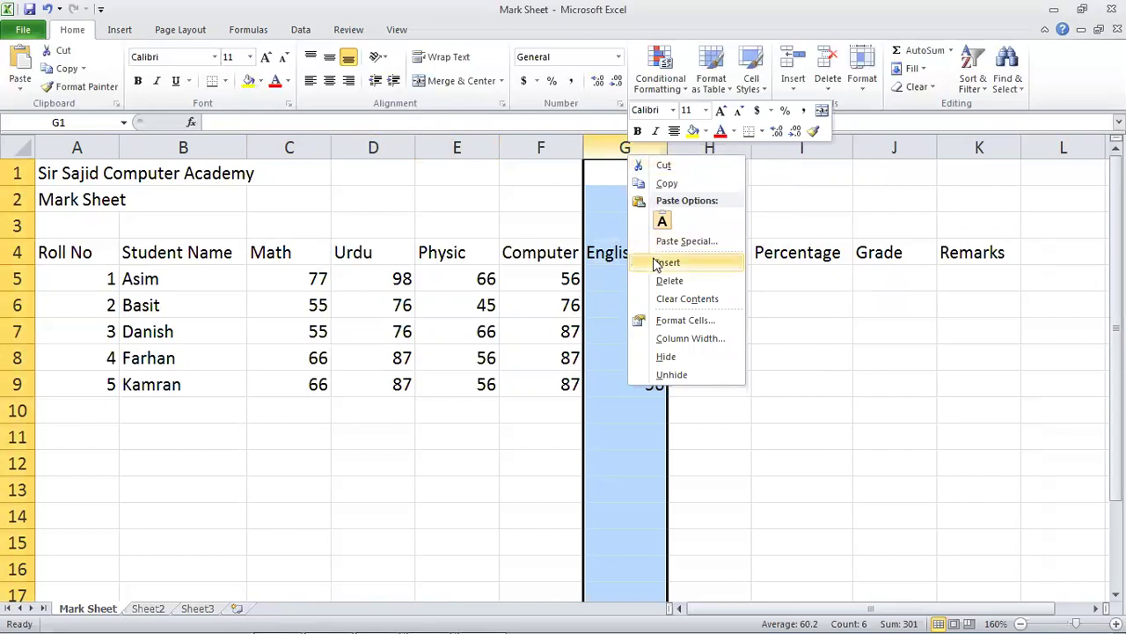
left_click(667, 262)
Head new column G 'Chemistry' and enter marks 55, 44, 65, 45, 54 in G5:G9.
left_click(656, 268)
key("Up")
type("Chemistry")
key("Return")
type("55")
key("Return")
type("44")
key("Return")
type("65")
key("Return")
type("45")
key("Return")
type("54")
key("Up")
key("Left")
key("Left")
key("Left")
key("Left")
key("Left")
key("Left")
key("Up")
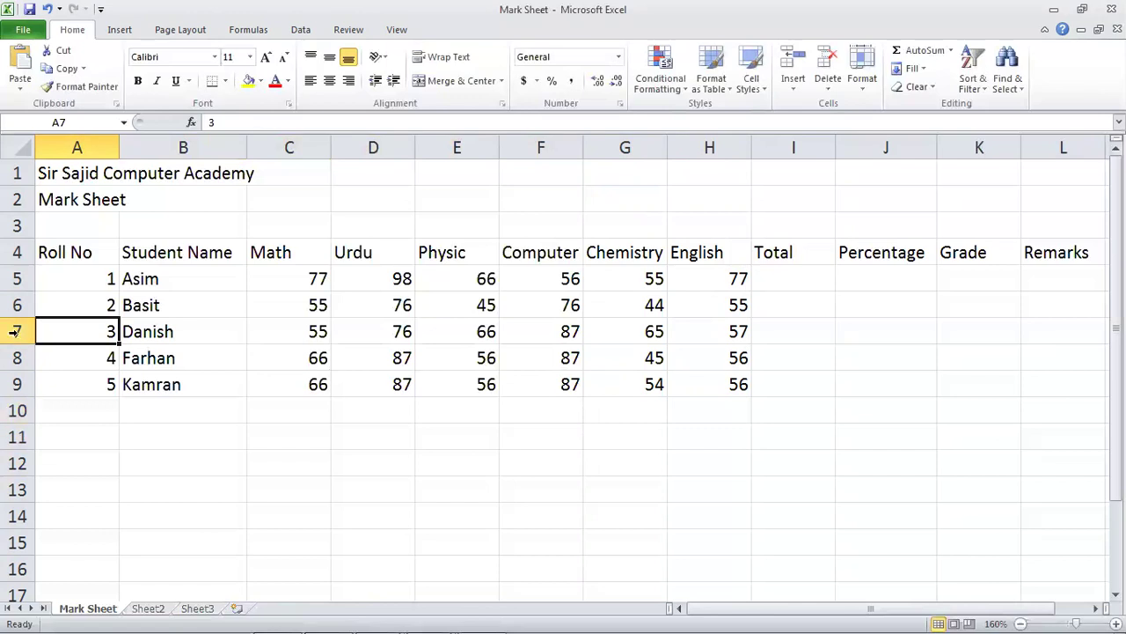
Insert a blank row 7 and refill the roll numbers 1 to 6 down column A.
right_click(16, 331)
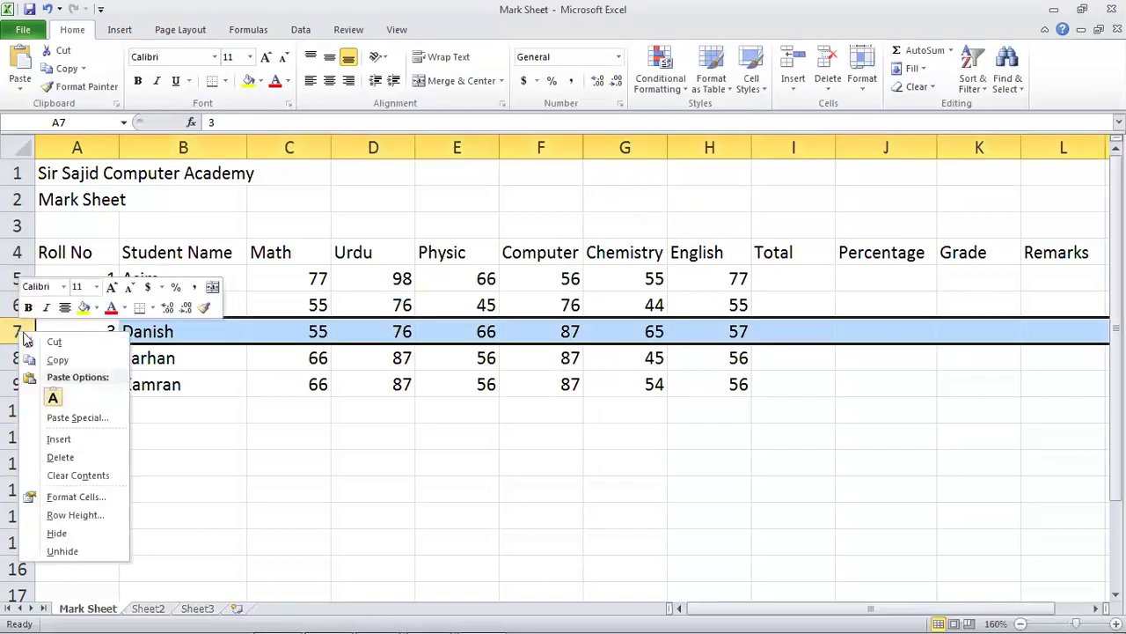
left_click(77, 440)
left_click(94, 336)
left_click(107, 283)
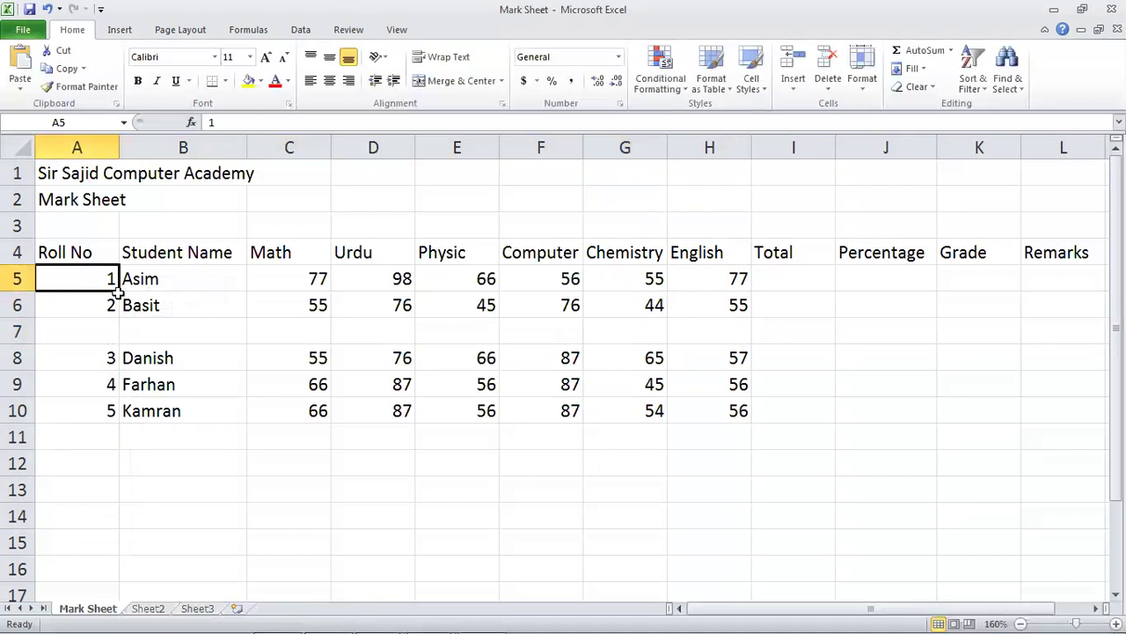
left_click_drag(117, 292, 132, 411)
Enter the new student's name in cell B7.
left_click(163, 340)
left_click(88, 326)
left_click(151, 338)
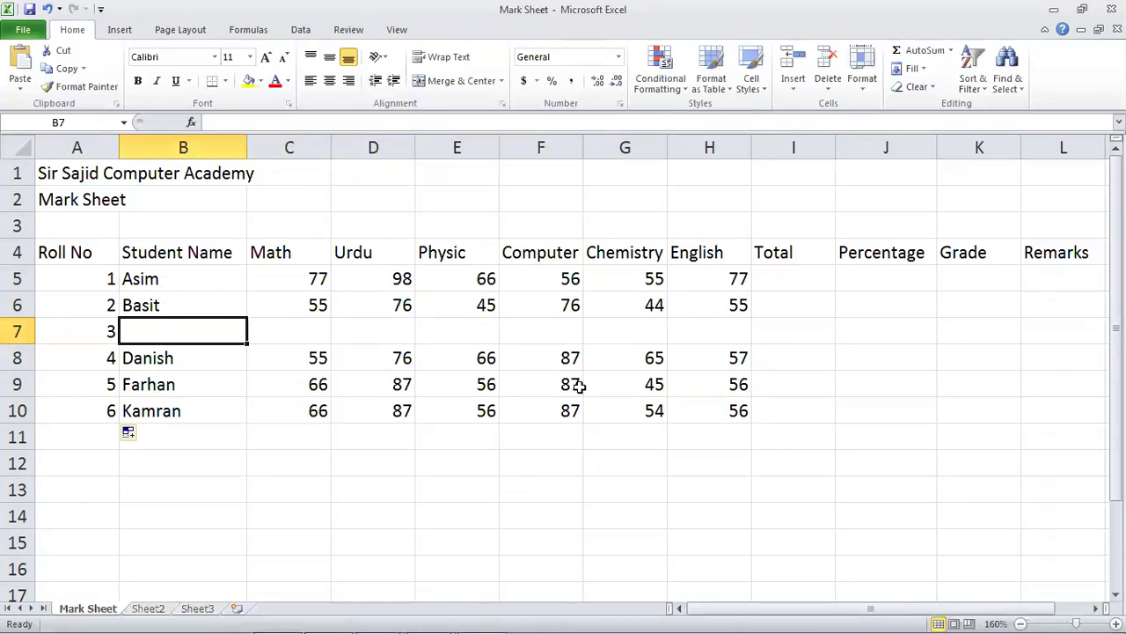
type("Zeehshan")
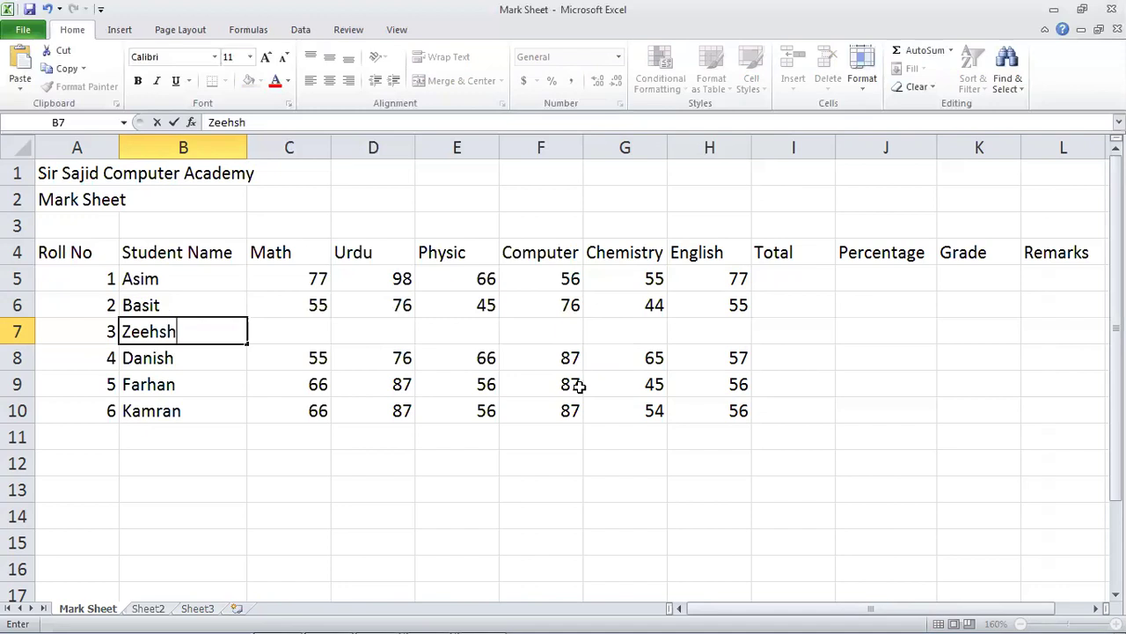
key("Tab")
Enter the new student's marks 66, 87, 68, 66, 65, 57 across row 7.
type("66")
key("Tab")
type("87")
key("Tab")
type("68")
key("Tab")
type("66")
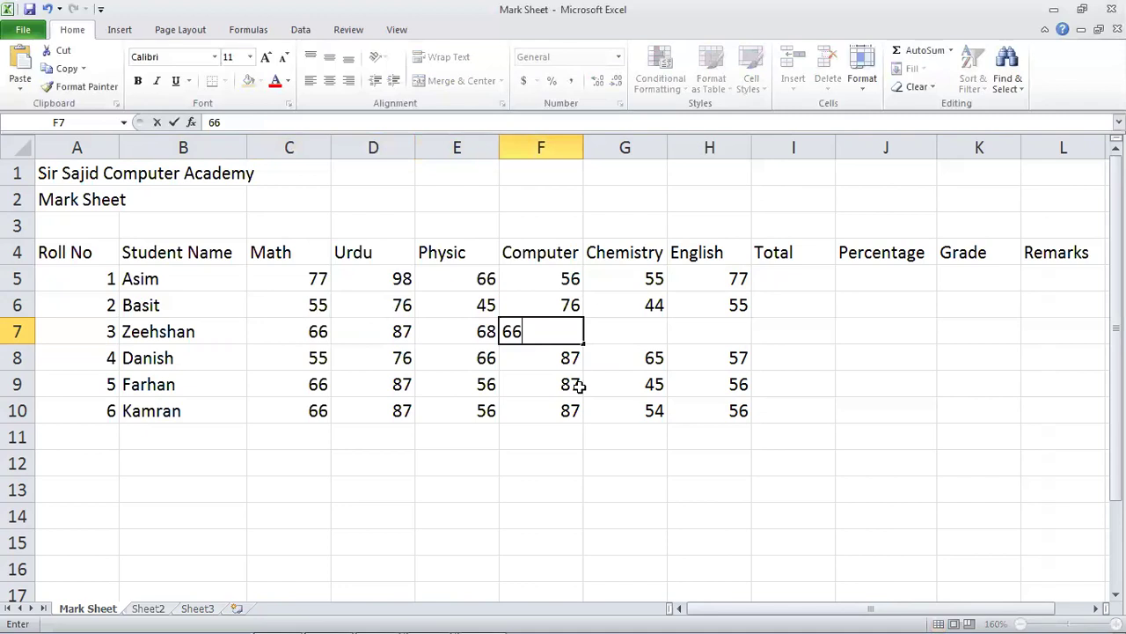
key("Tab")
type("65")
key("Tab")
type("57")
key("Tab")
key("Up")
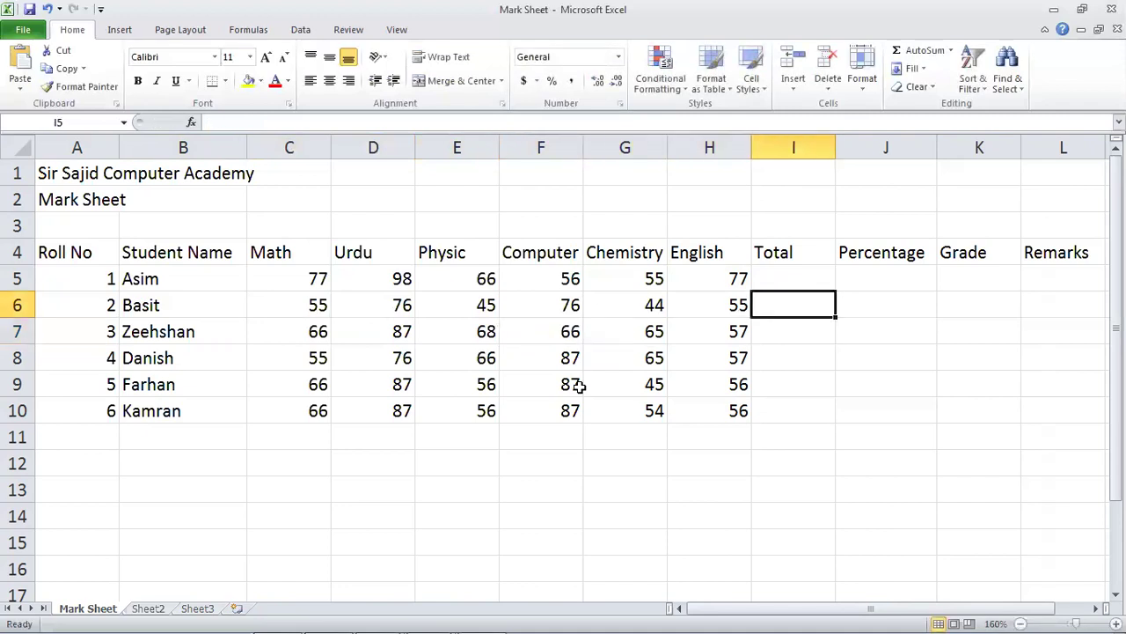
key("Up")
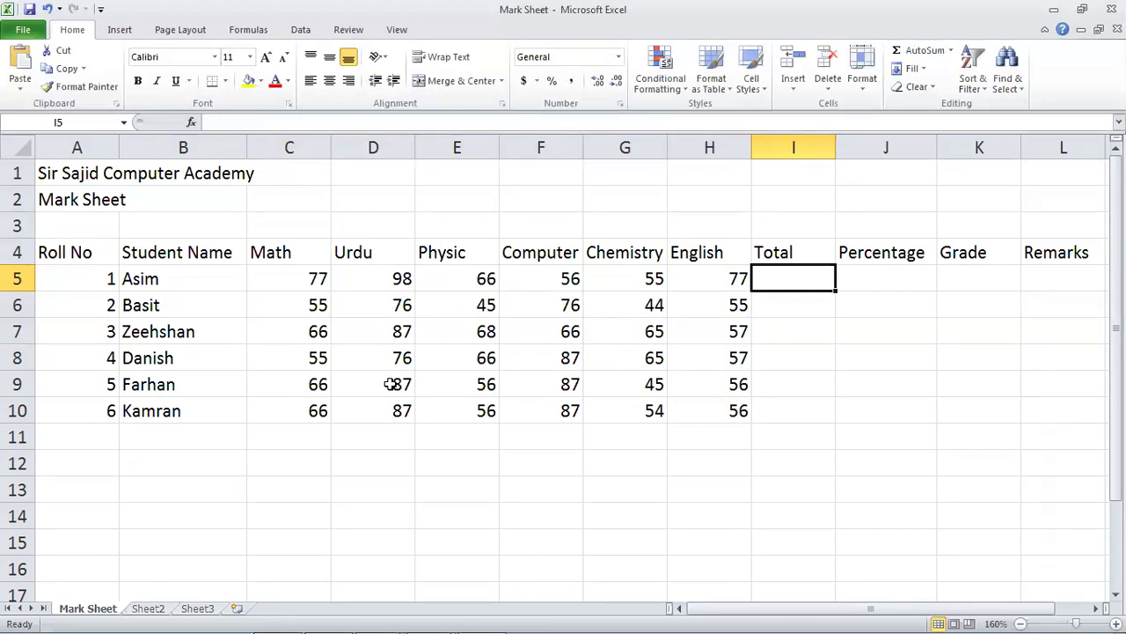
Go over the subject headings Math through English and settle on Total cell I5.
left_click(273, 258)
left_click(376, 259)
left_click(427, 251)
left_click(539, 257)
left_click(635, 250)
left_click(669, 246)
left_click(764, 287)
type("=")
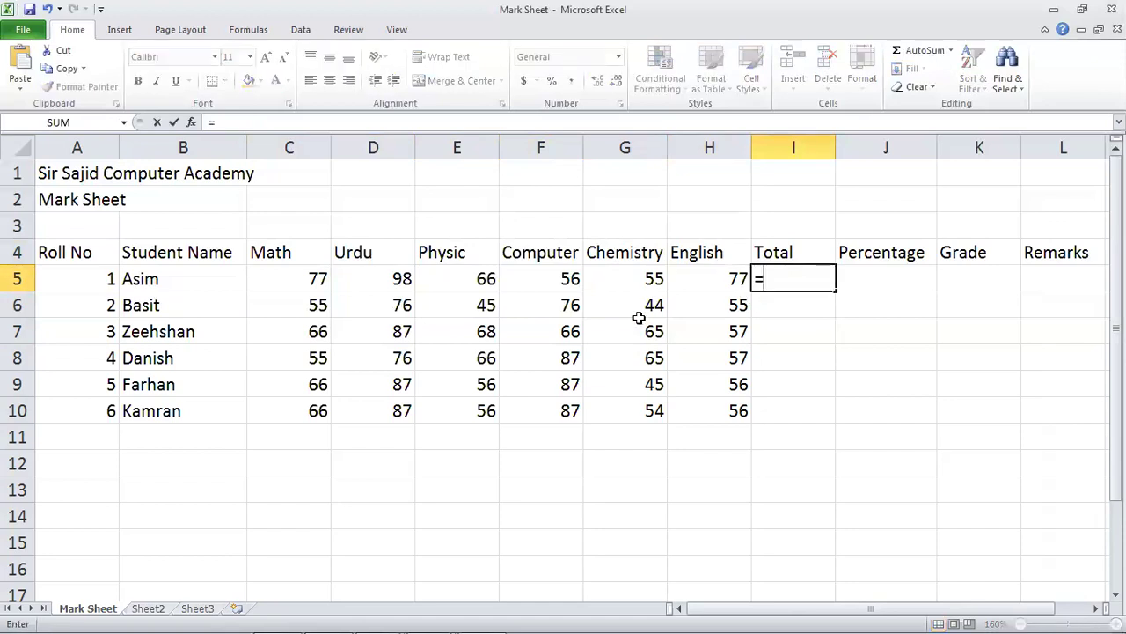
key("Escape")
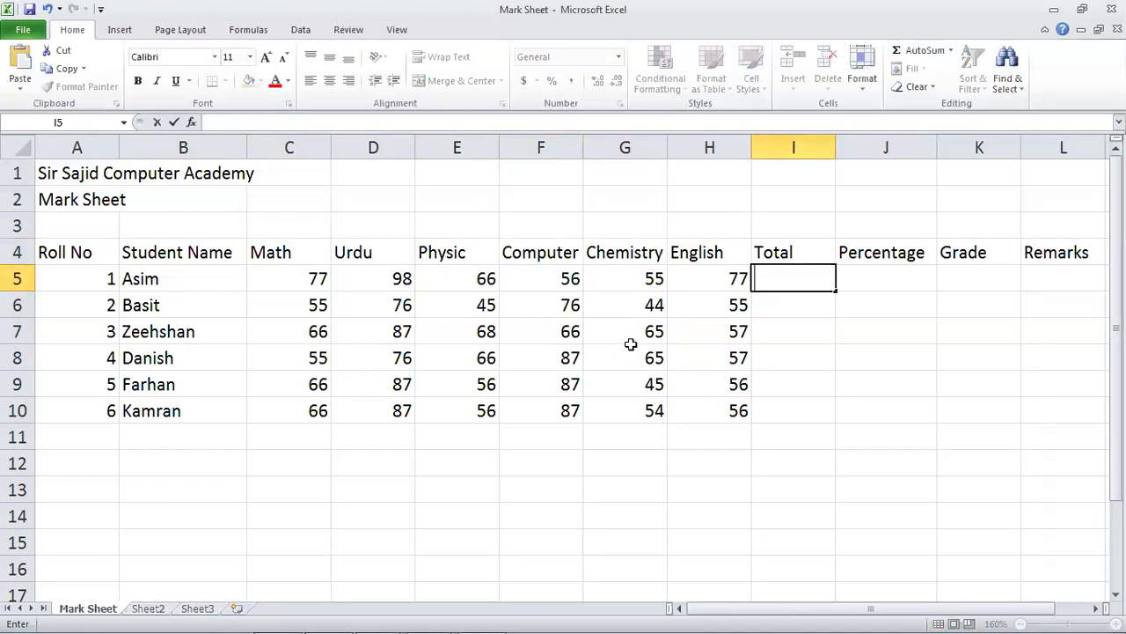
left_click(784, 342)
left_click(791, 285)
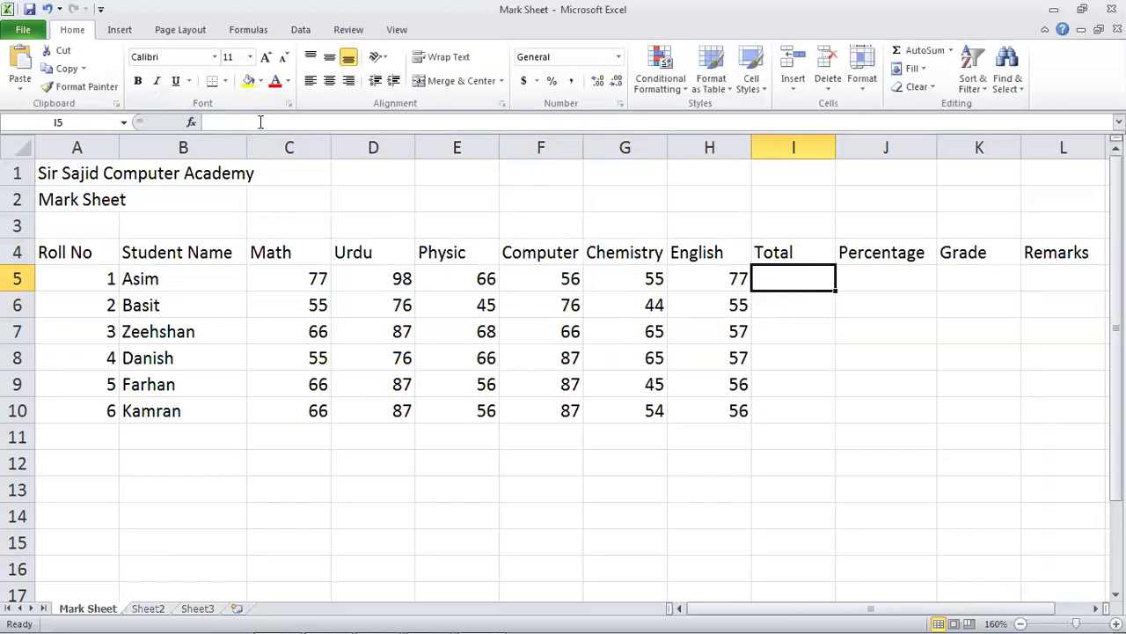
left_click(753, 305)
left_click(766, 277)
Enter =c5+d+e+f5+g5+h5 in I5, which returns a #NAME? error.
type("=")
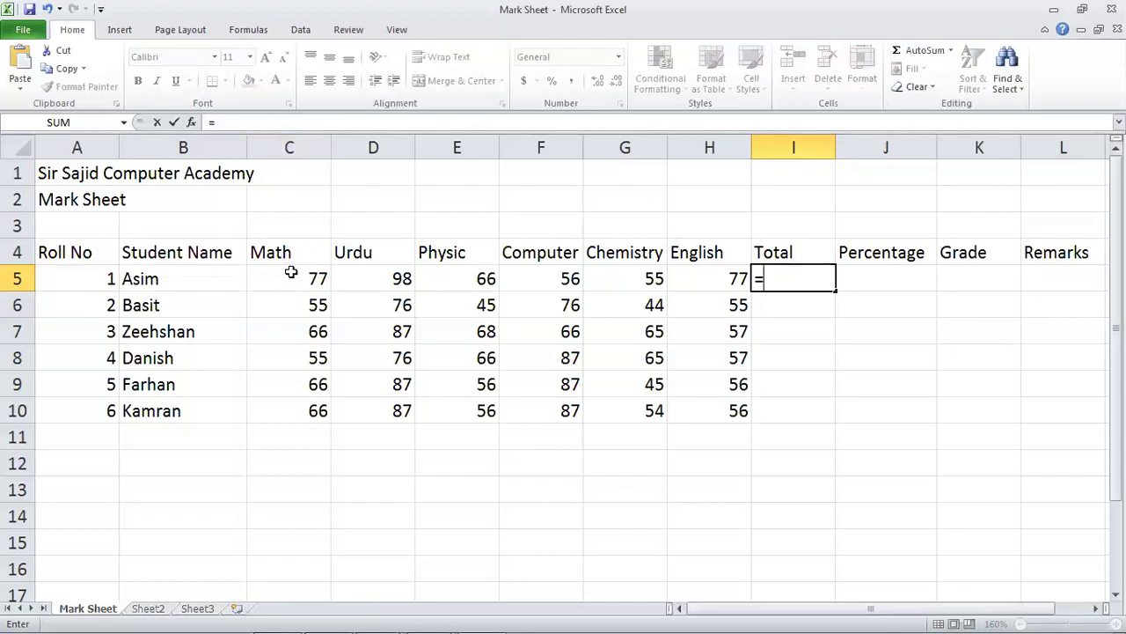
type("c")
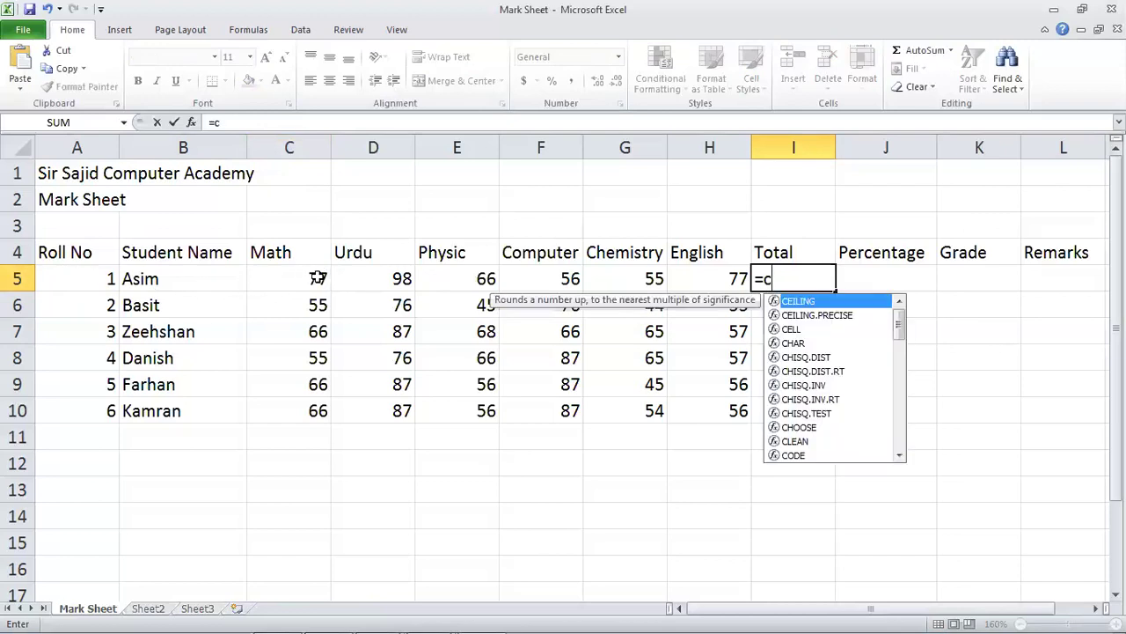
type("5+")
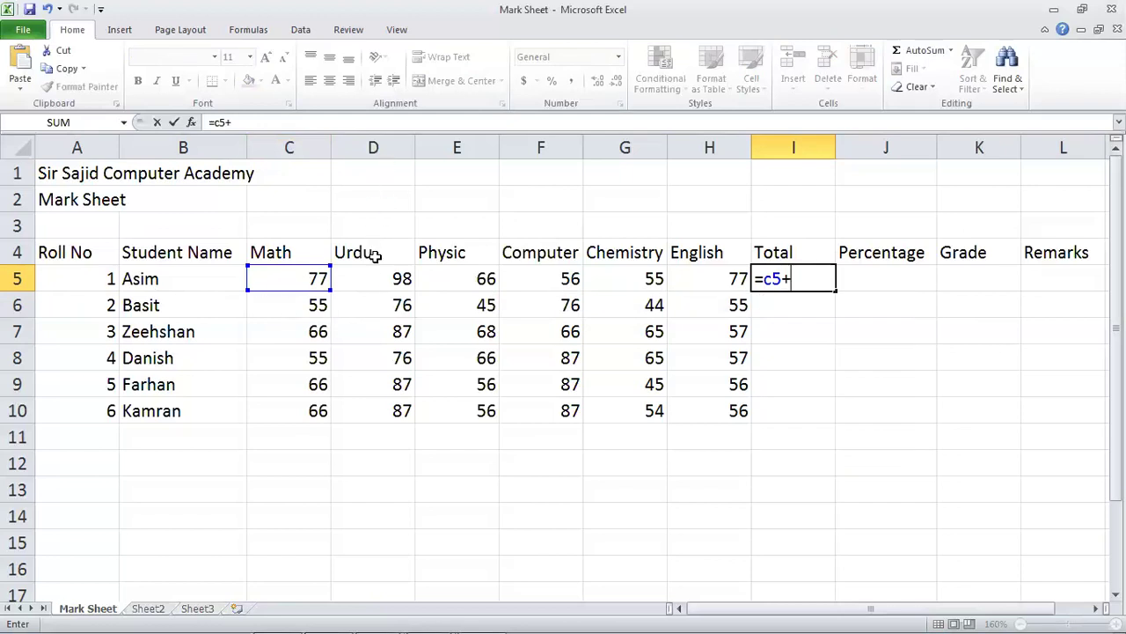
type("d+e+e+")
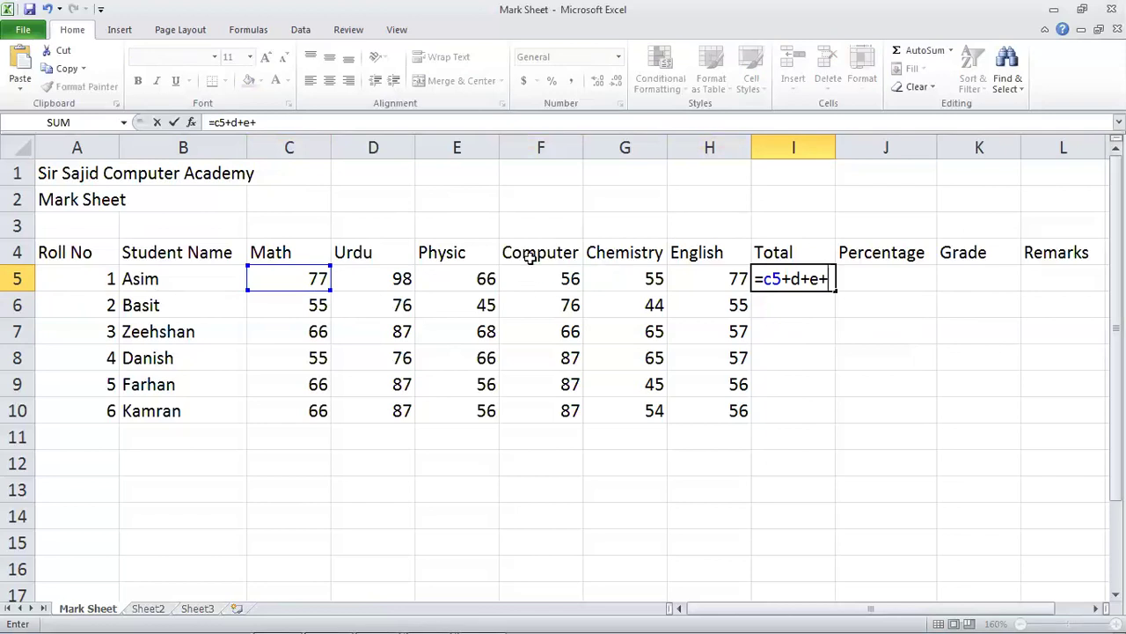
type("f")
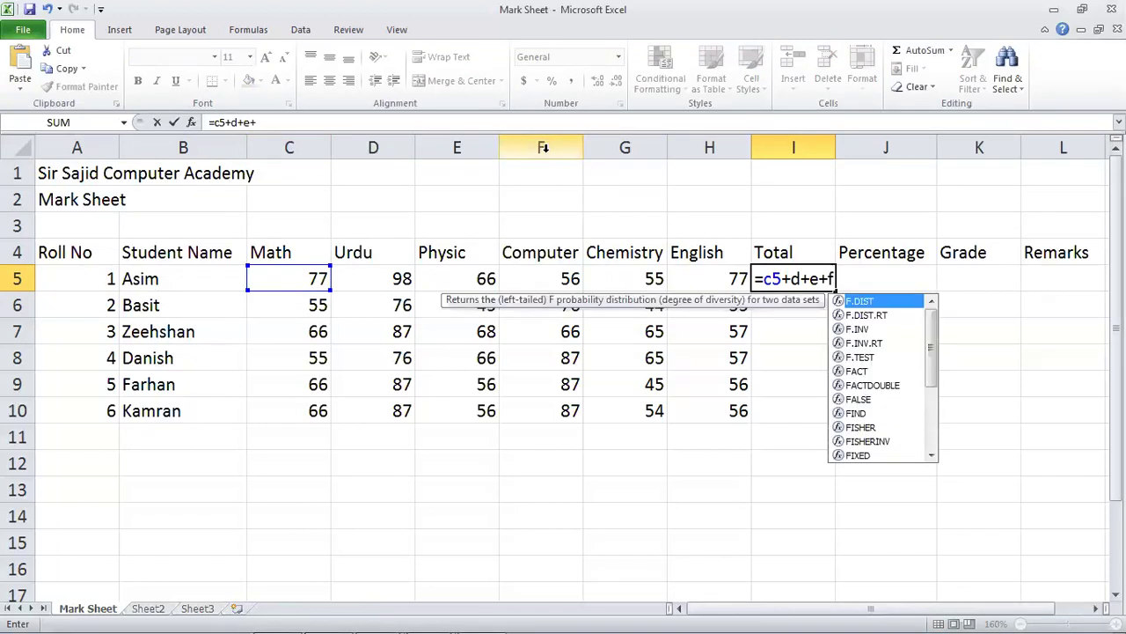
type("5")
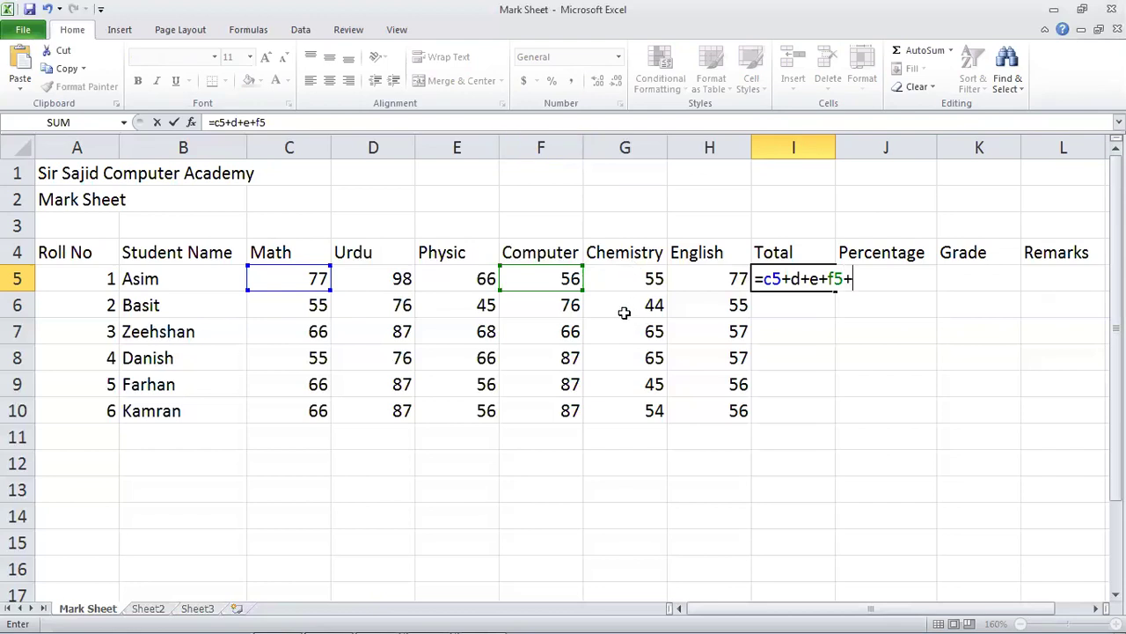
type("+g")
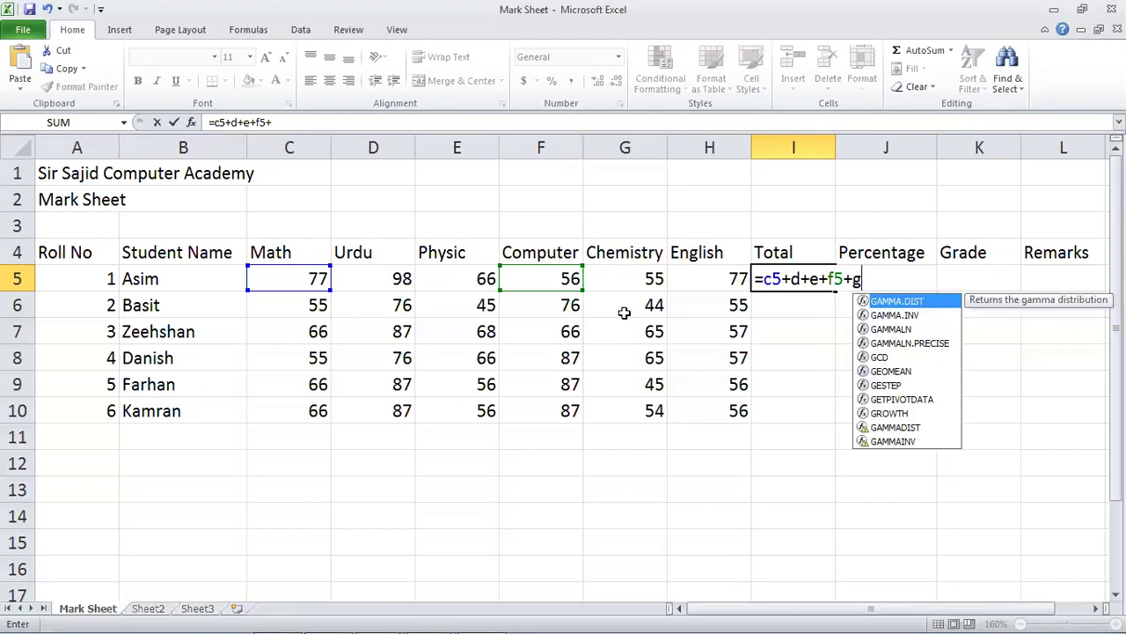
type("5")
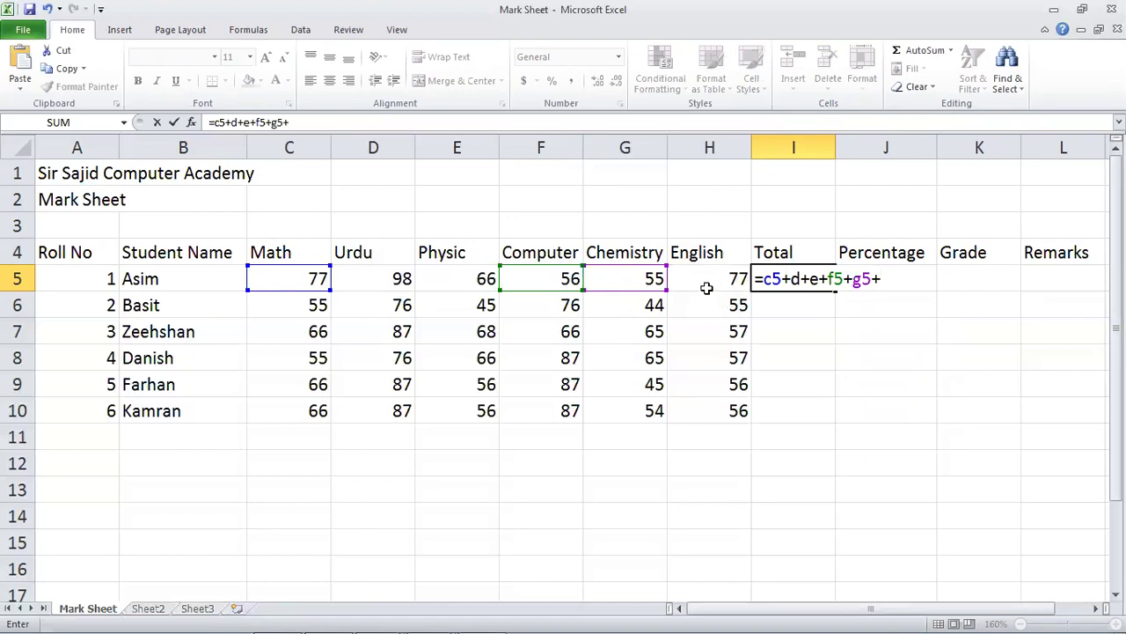
type("+h5")
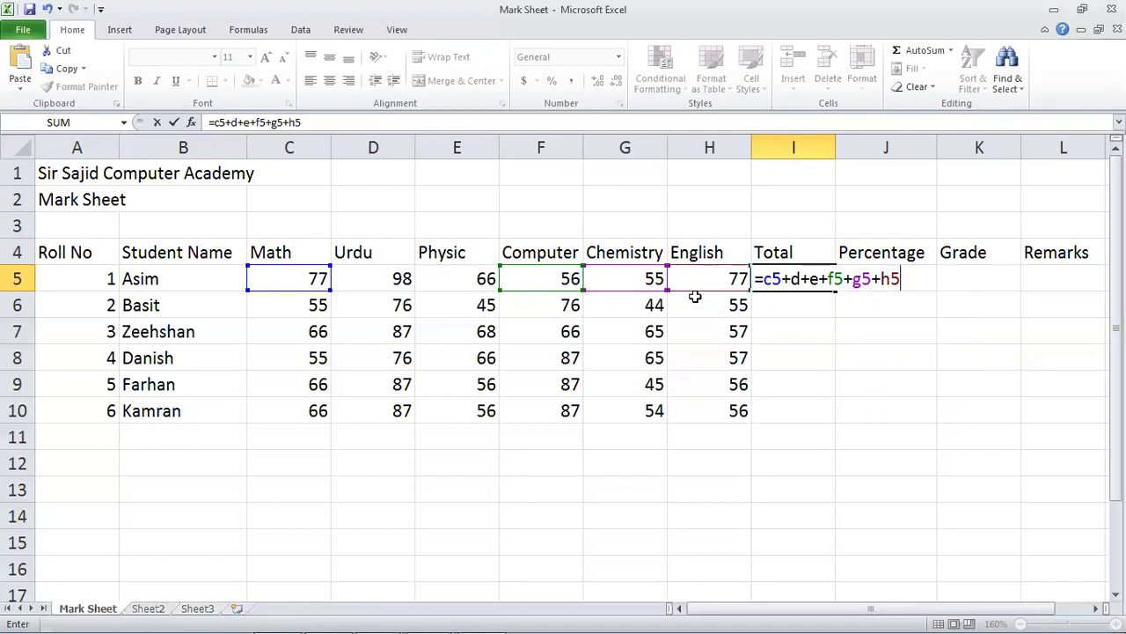
key("Return")
key("Up")
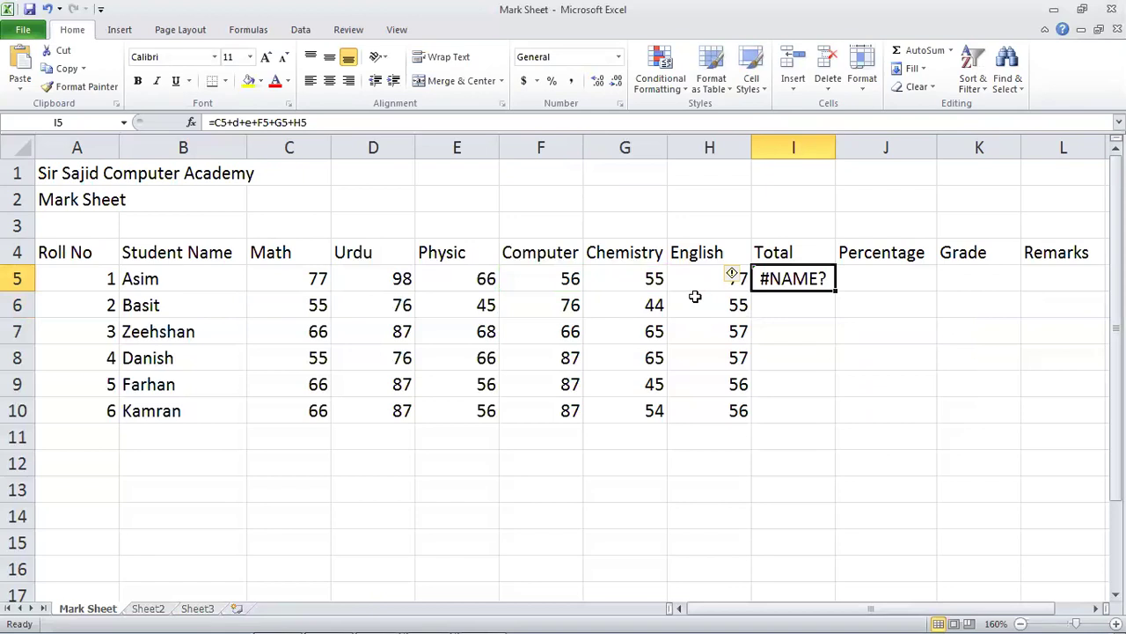
key("F2")
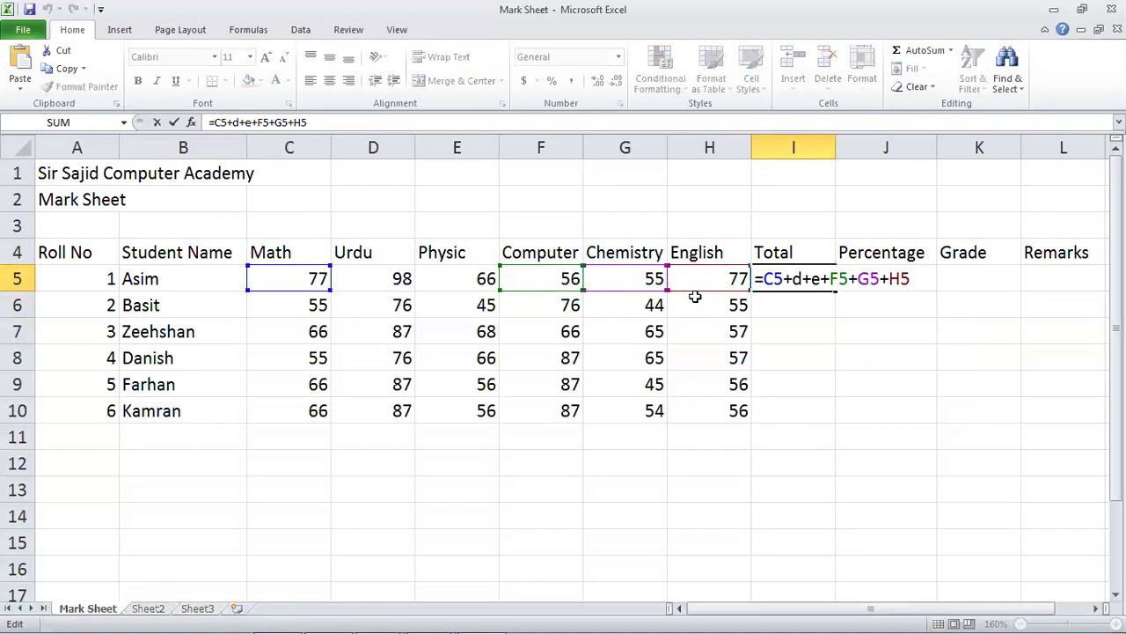
key("Return")
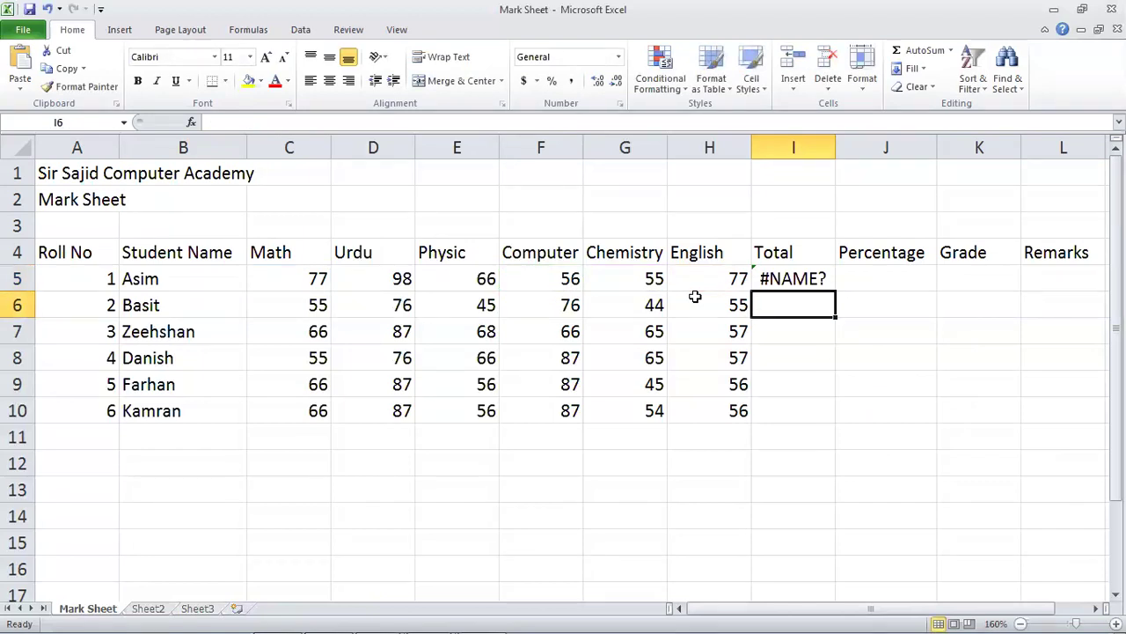
mouse_move(315, 621)
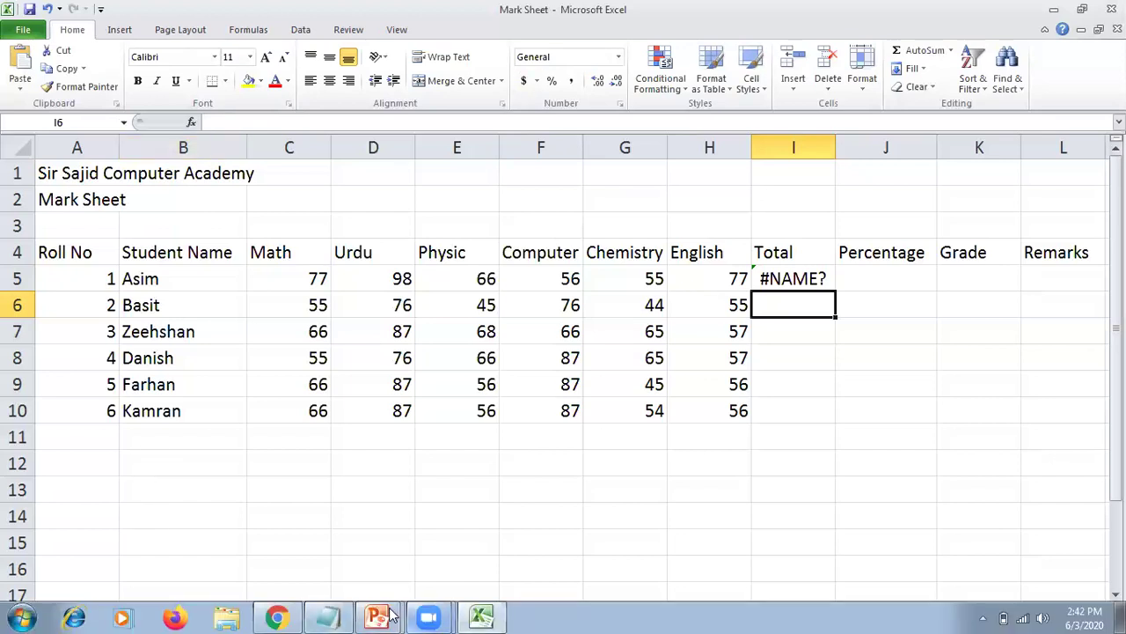
Point out the 'F2: Cell Editing' shortcut on slide 5, then return to the Mark Sheet workbook.
mouse_move(391, 615)
left_click(388, 556)
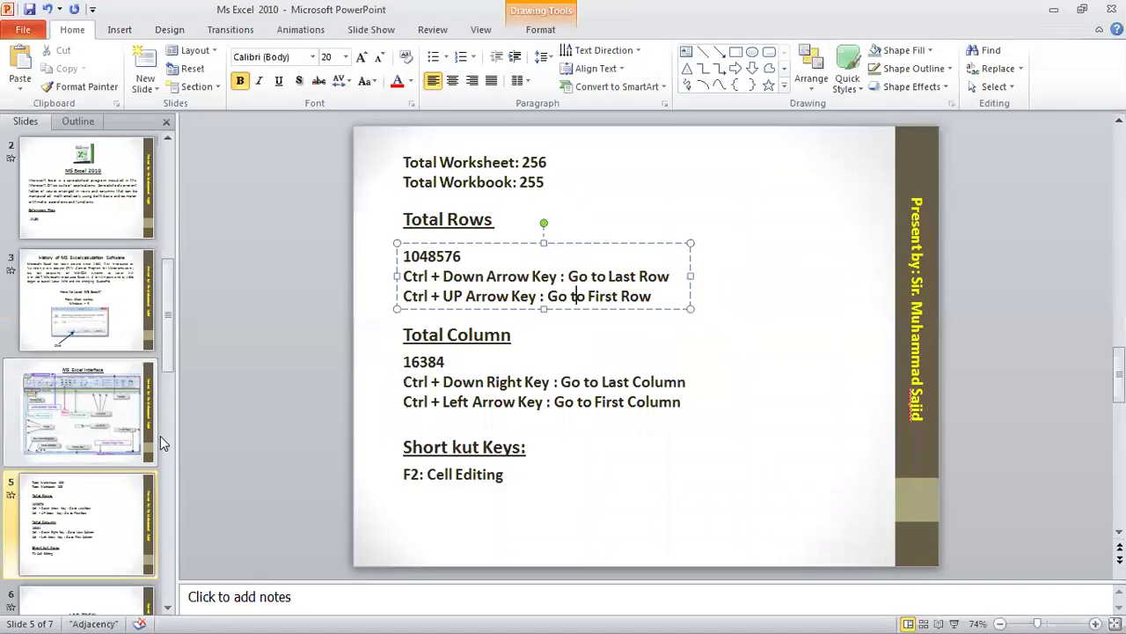
left_click(476, 477)
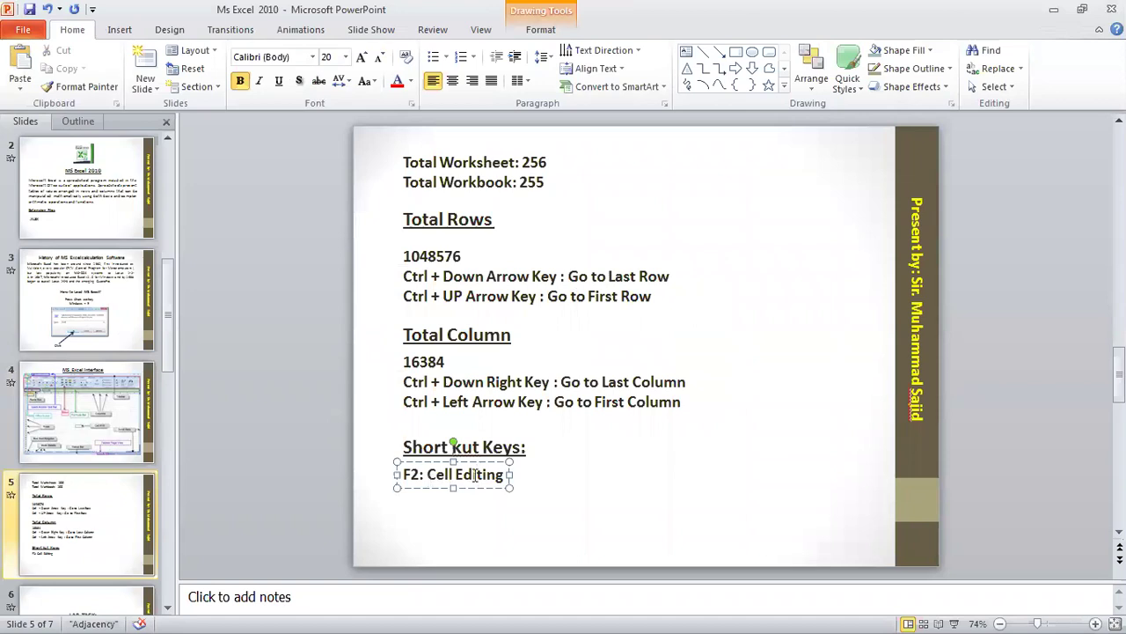
left_click(419, 475)
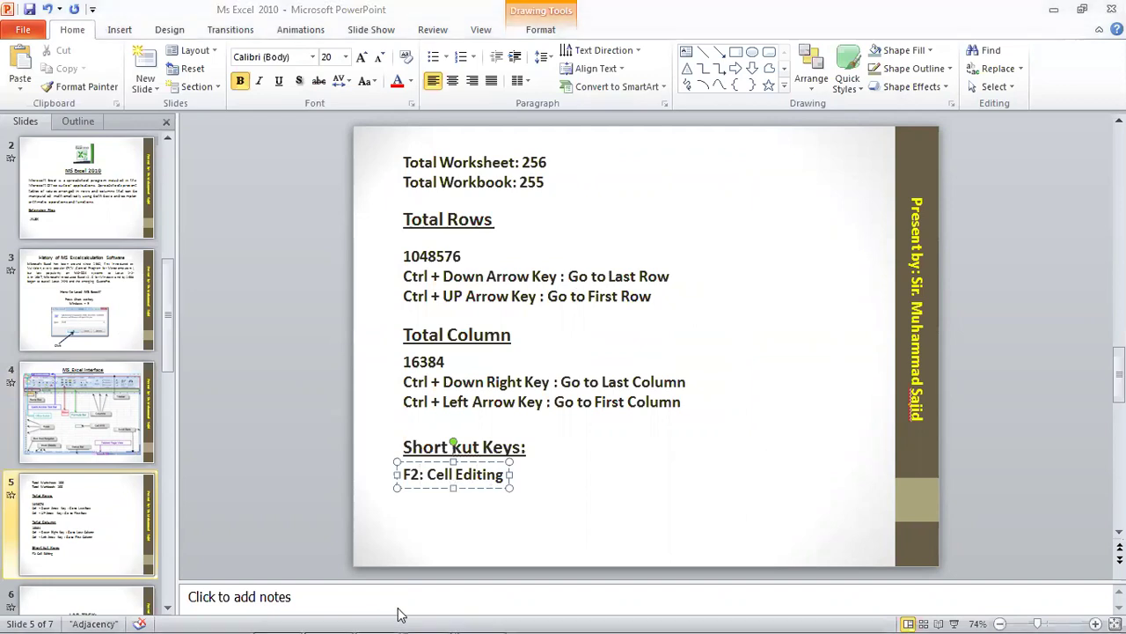
key("super")
left_click(475, 616)
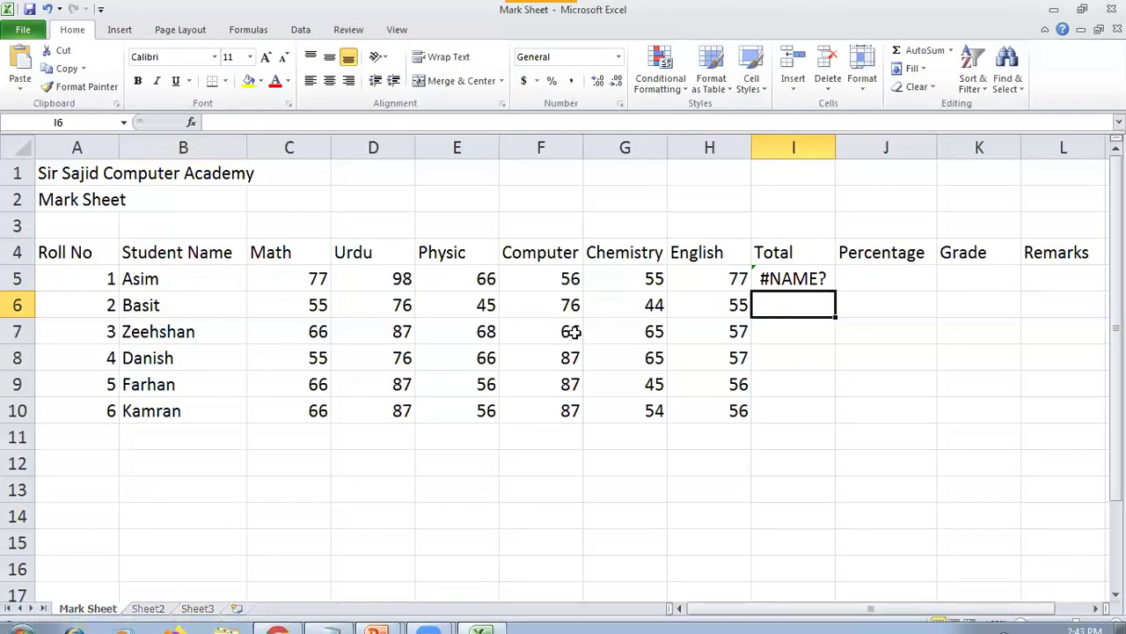
Fix I5's formula to =C5+D5+E5+F5+G5+H5 so it shows 429.
left_click(653, 287)
left_click(769, 274)
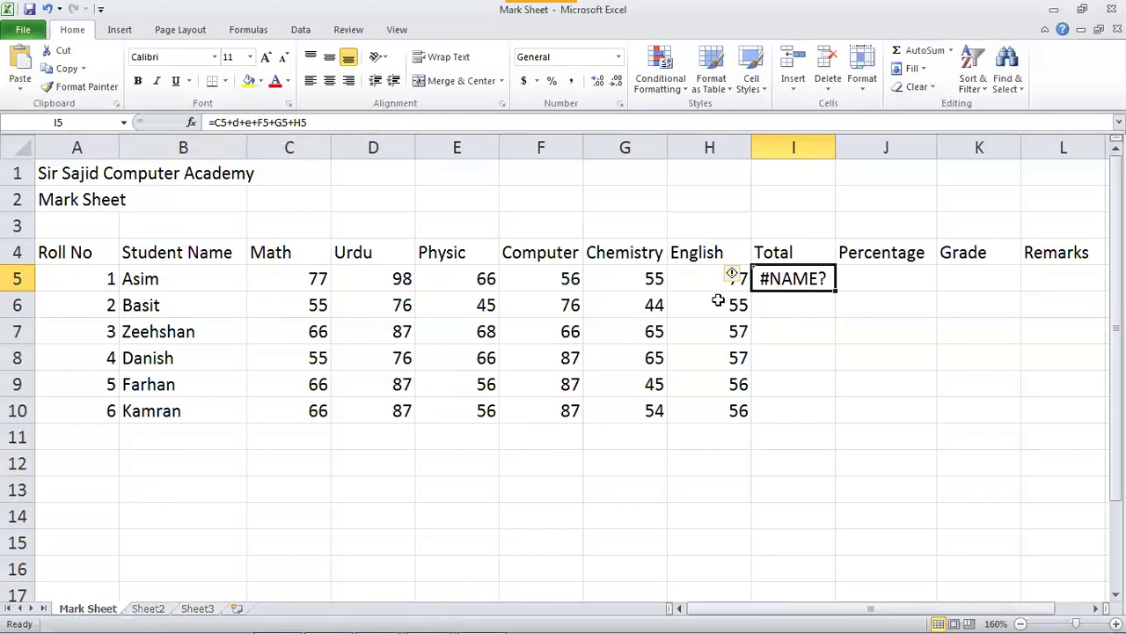
double_click(804, 277)
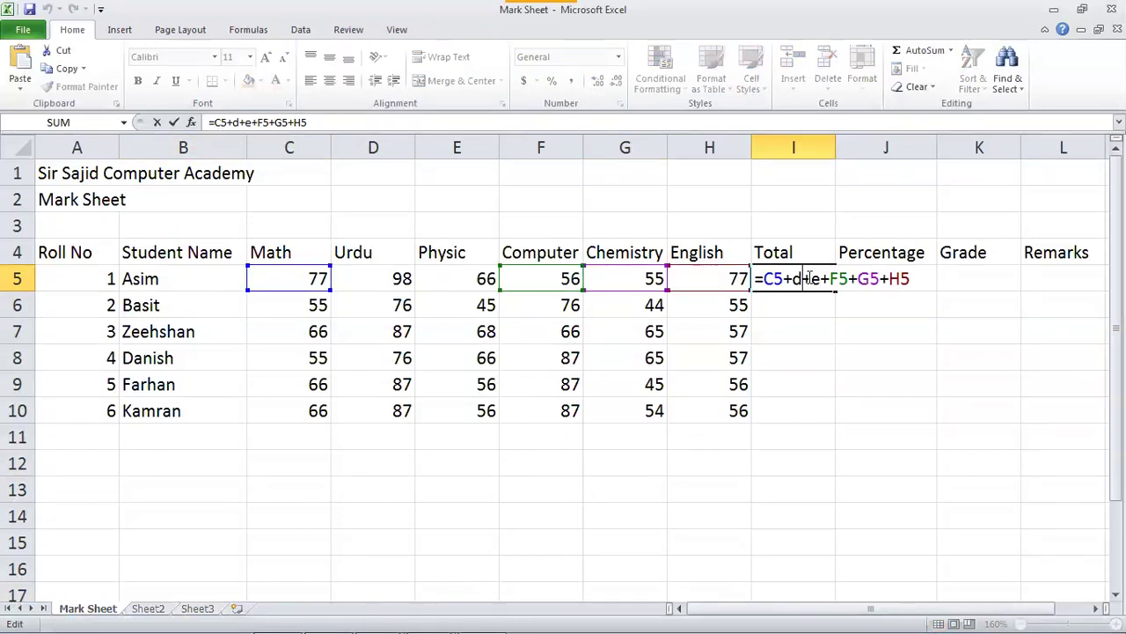
key("Return")
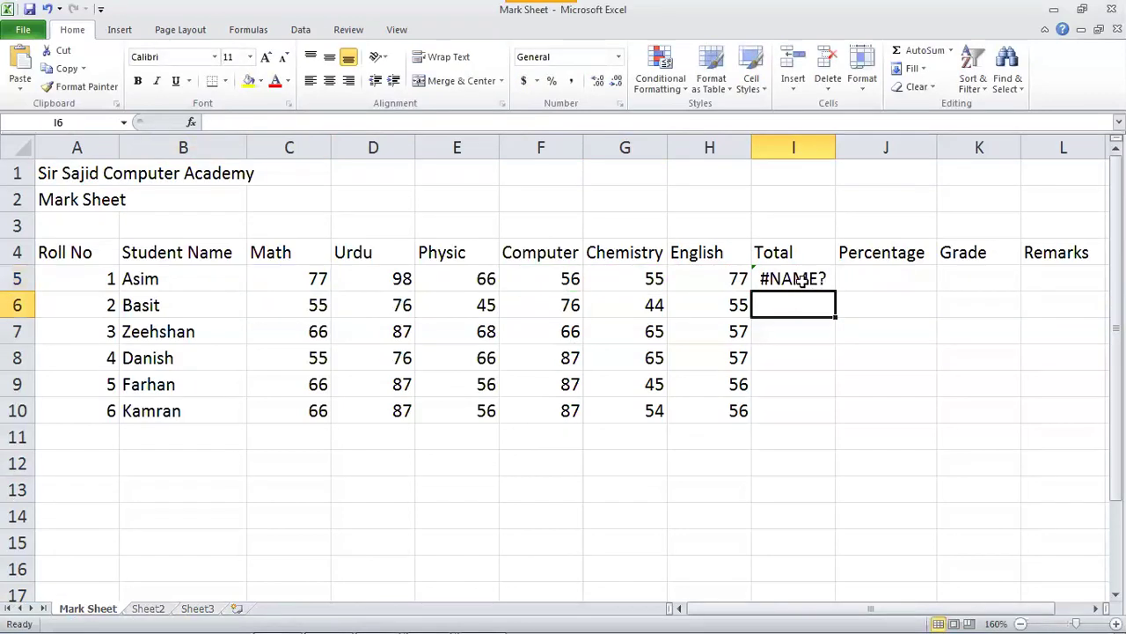
left_click(802, 280)
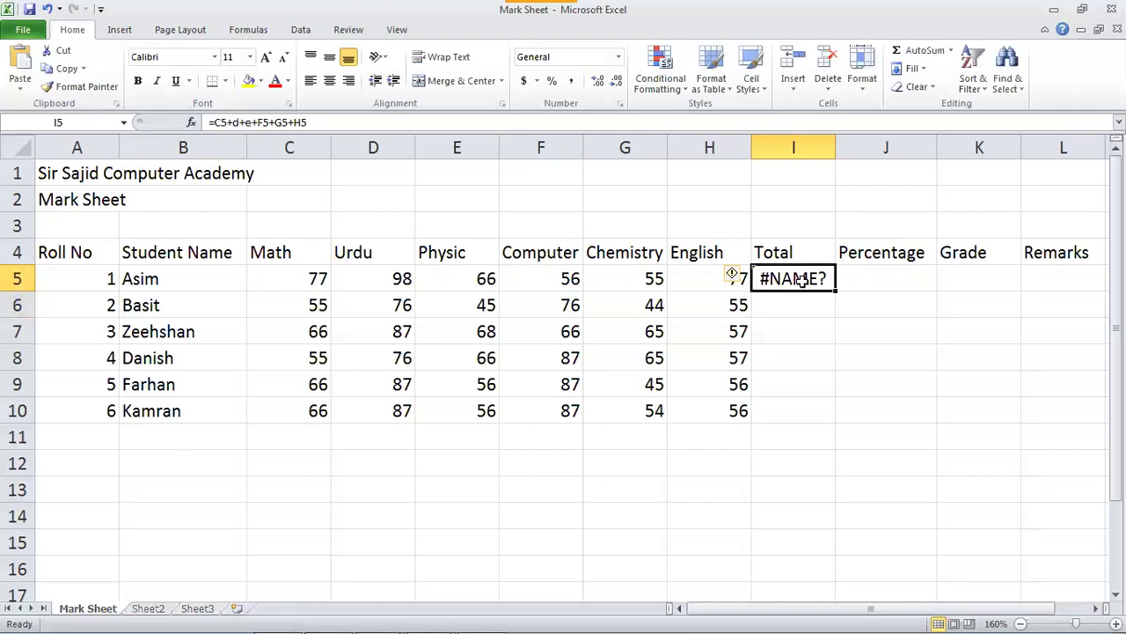
double_click(803, 280)
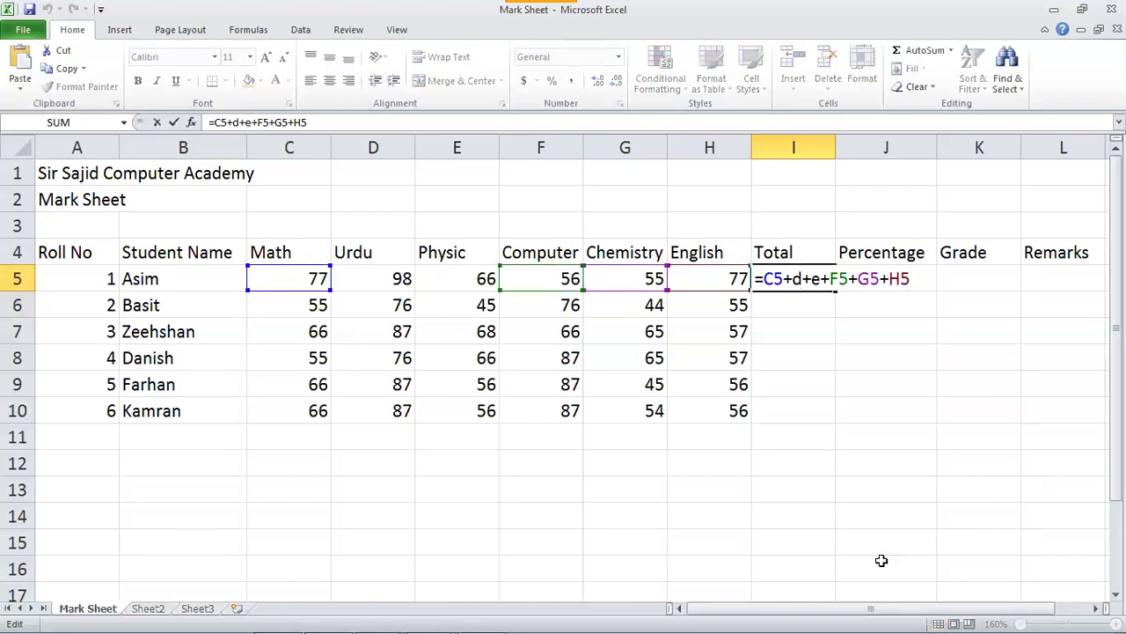
key("Left")
key("Left")
key("Left")
key("Left")
key("Left")
key("Left")
key("Left")
key("Left")
key("Left")
key("Left")
key("Left")
key("Left")
key("Left")
key("Left")
key("Left")
type("5")
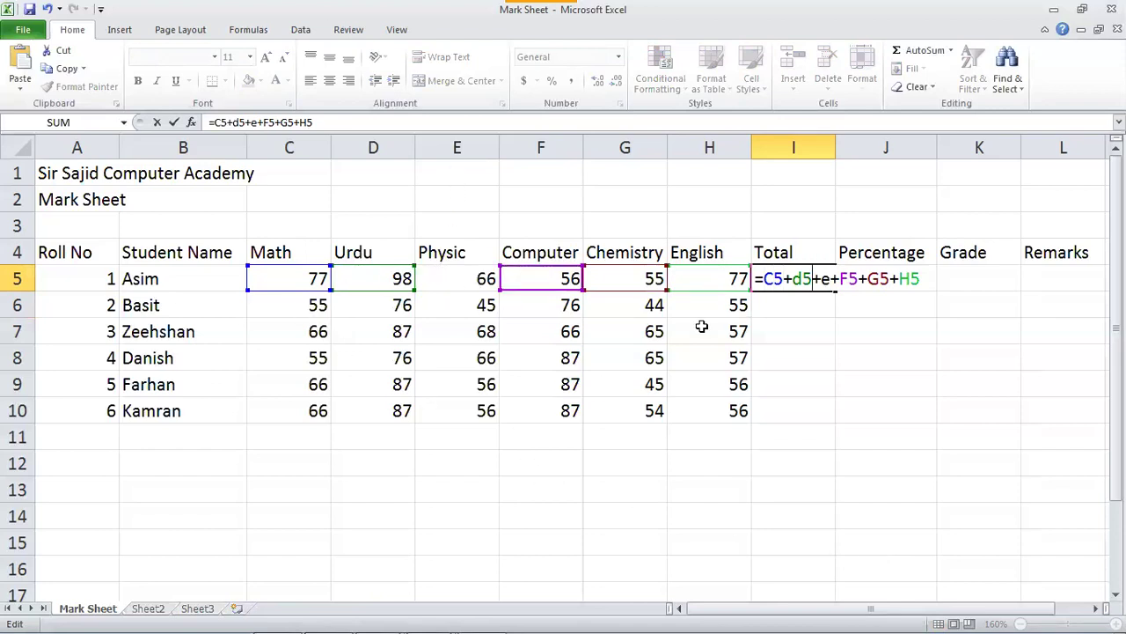
key("Right")
key("Right")
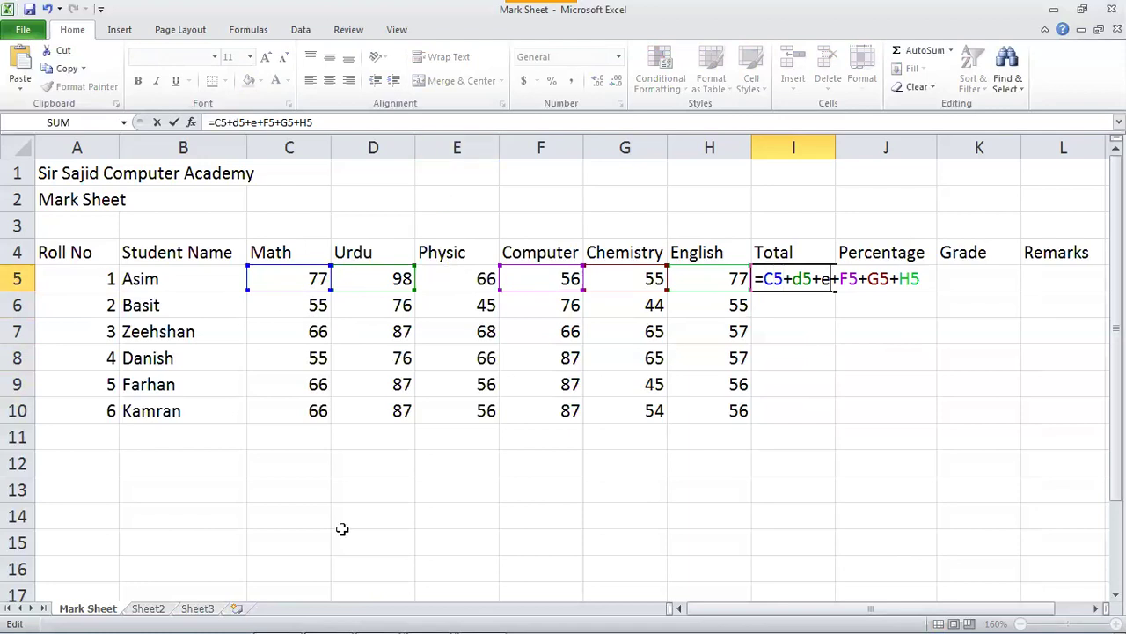
type("5")
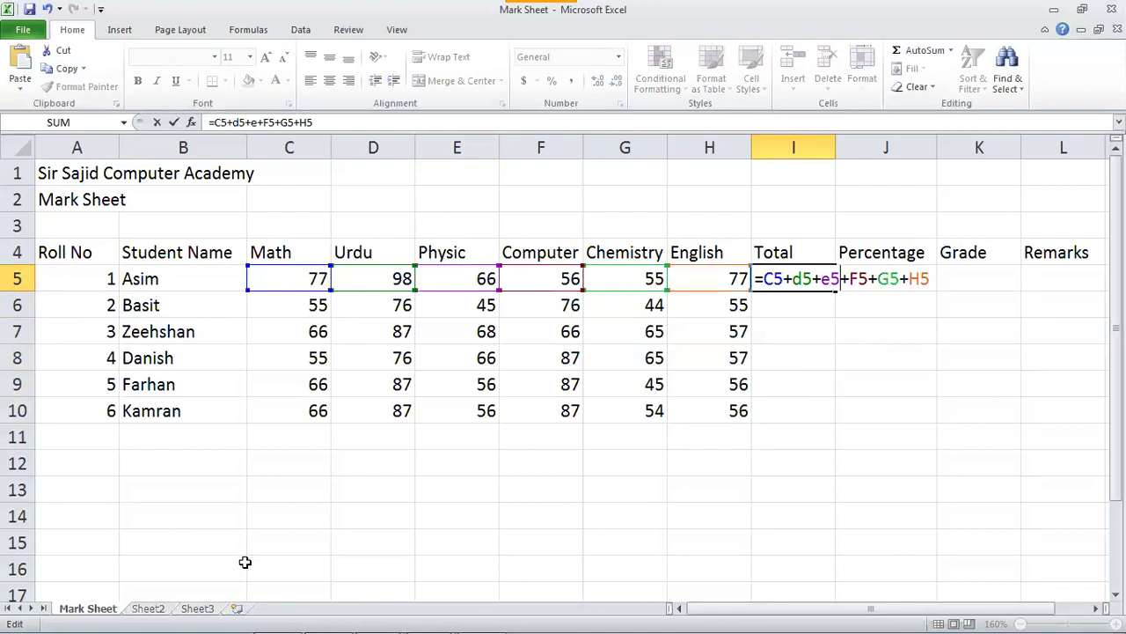
key("Return")
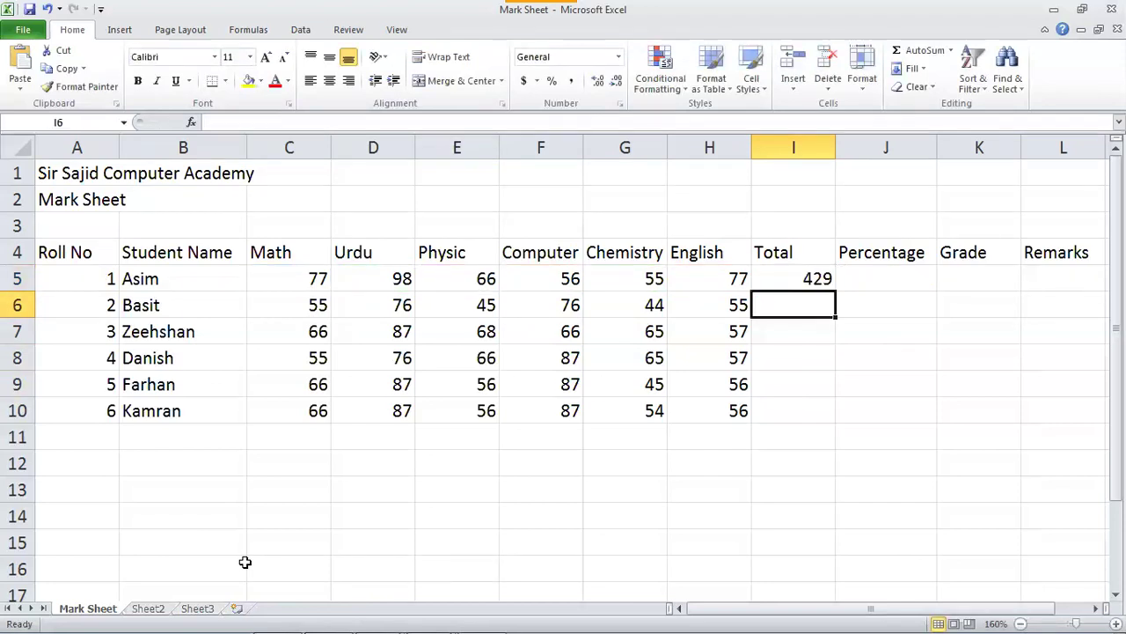
key("Up")
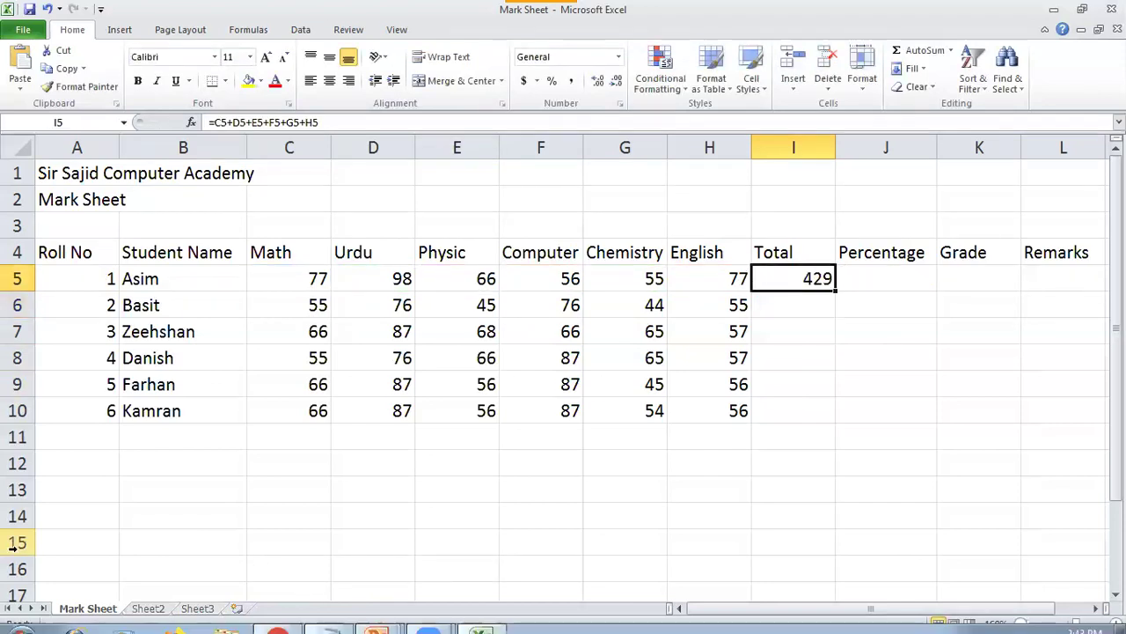
Copy I5's total formula down to I10, then select the filled totals I5:I10.
left_click(810, 307)
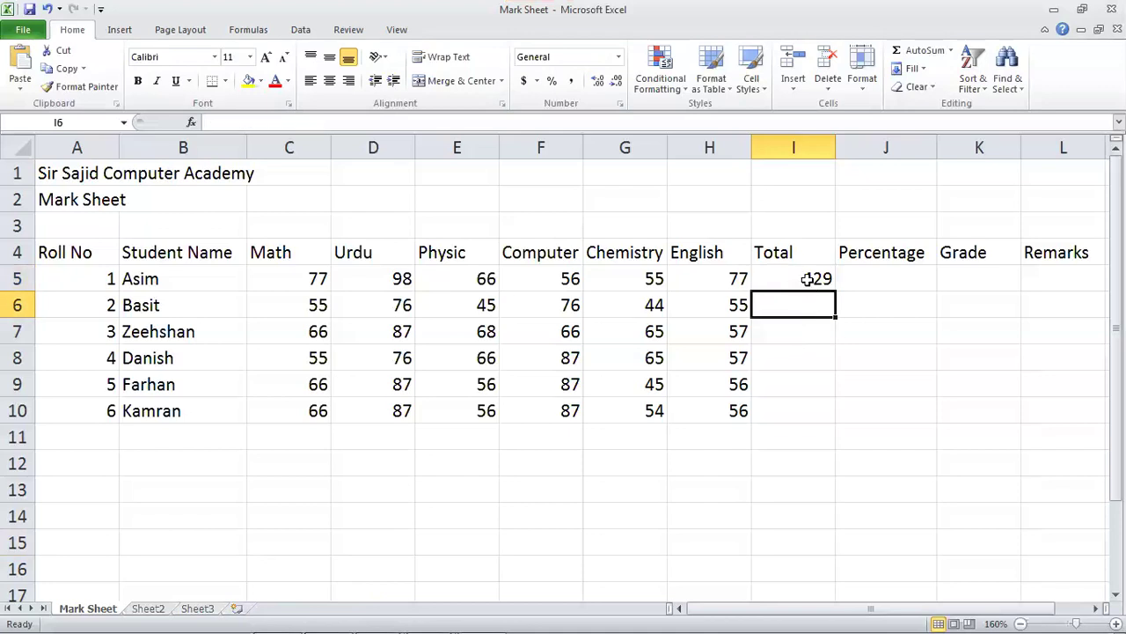
left_click(809, 277)
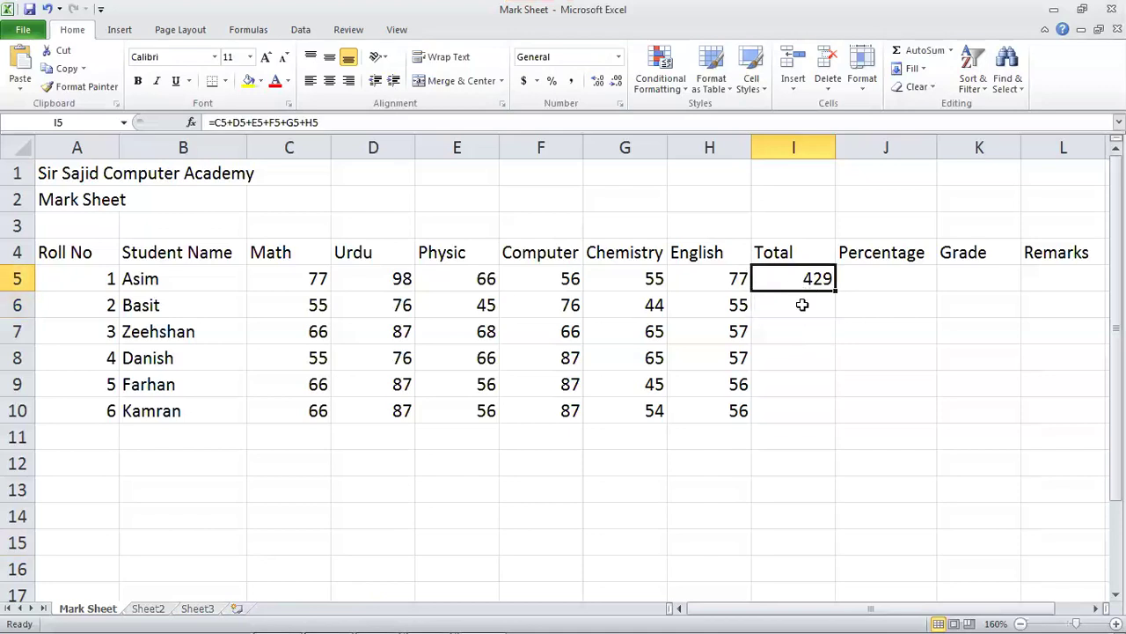
key("Return")
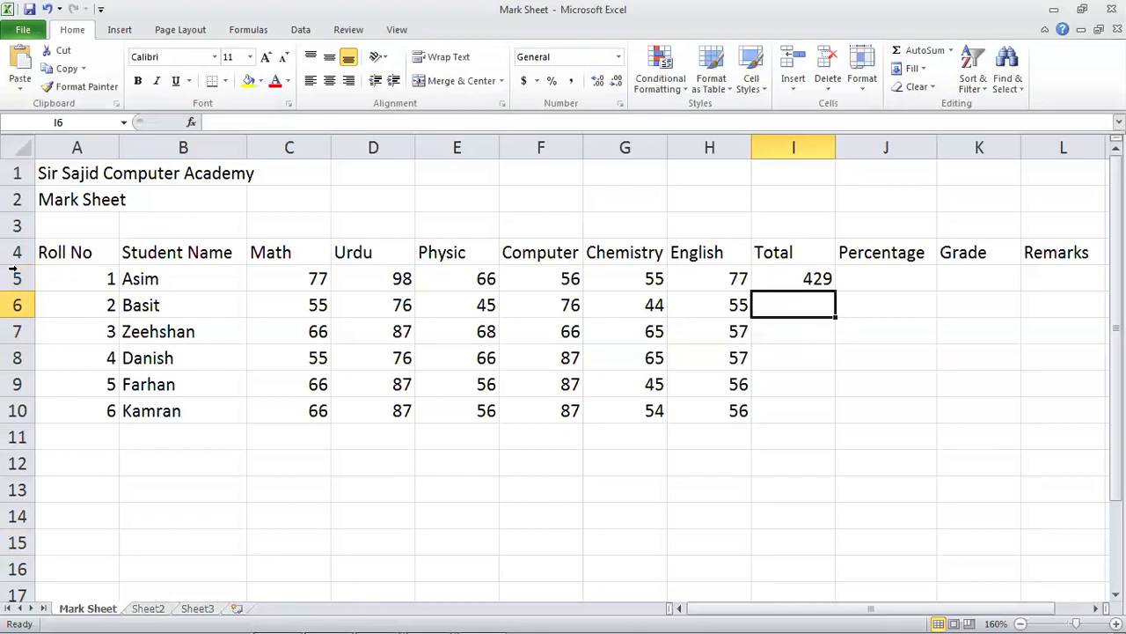
left_click(803, 278)
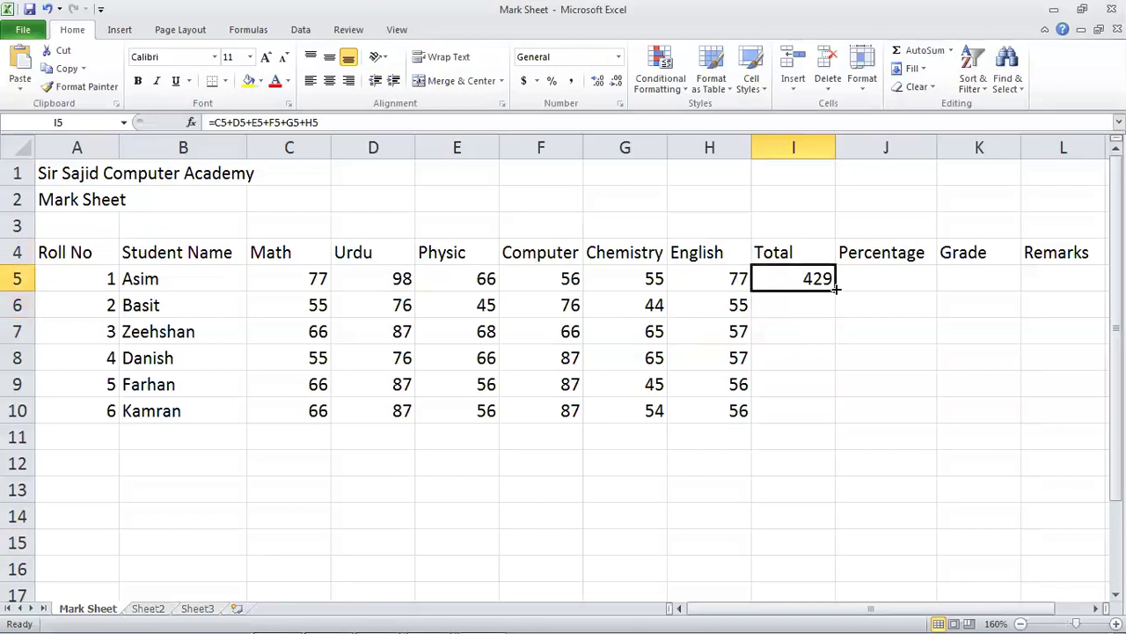
left_click_drag(836, 313, 833, 424)
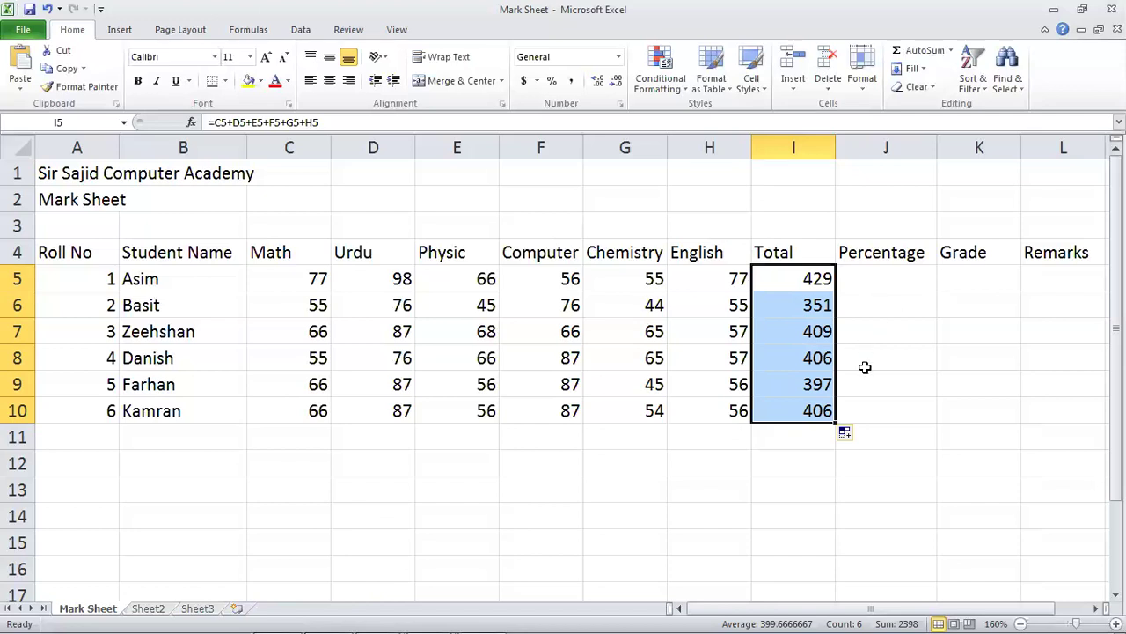
left_click(818, 455)
left_click_drag(811, 278, 774, 414)
Clear I5:I10 and AutoSum the first student's marks into I5 as =SUM(C5:H5), giving 429.
key("Delete")
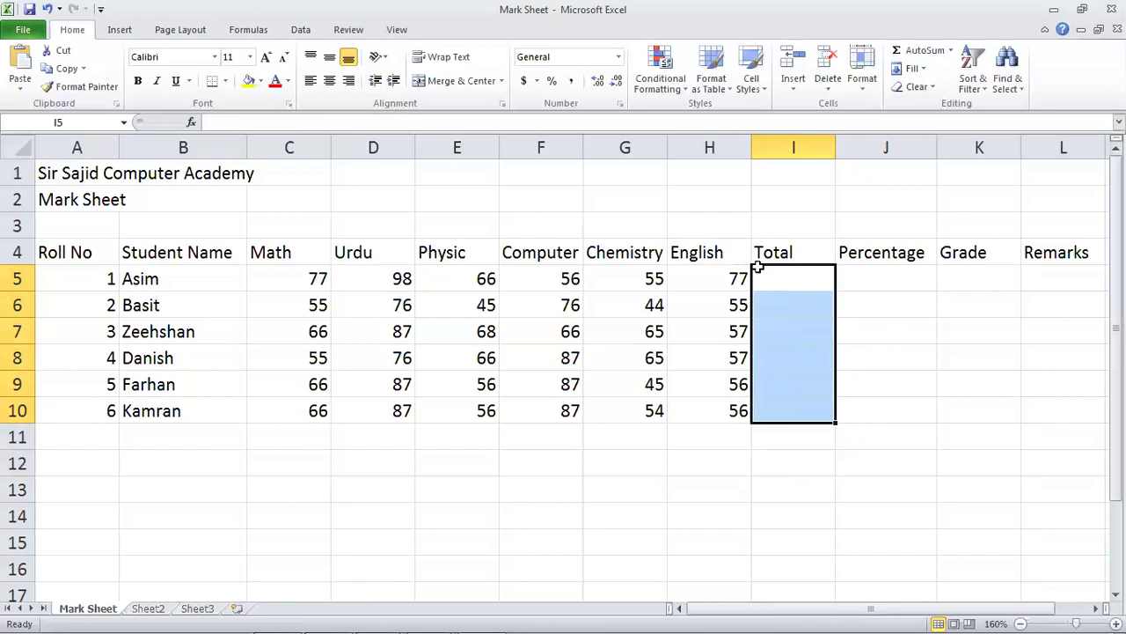
left_click(785, 286)
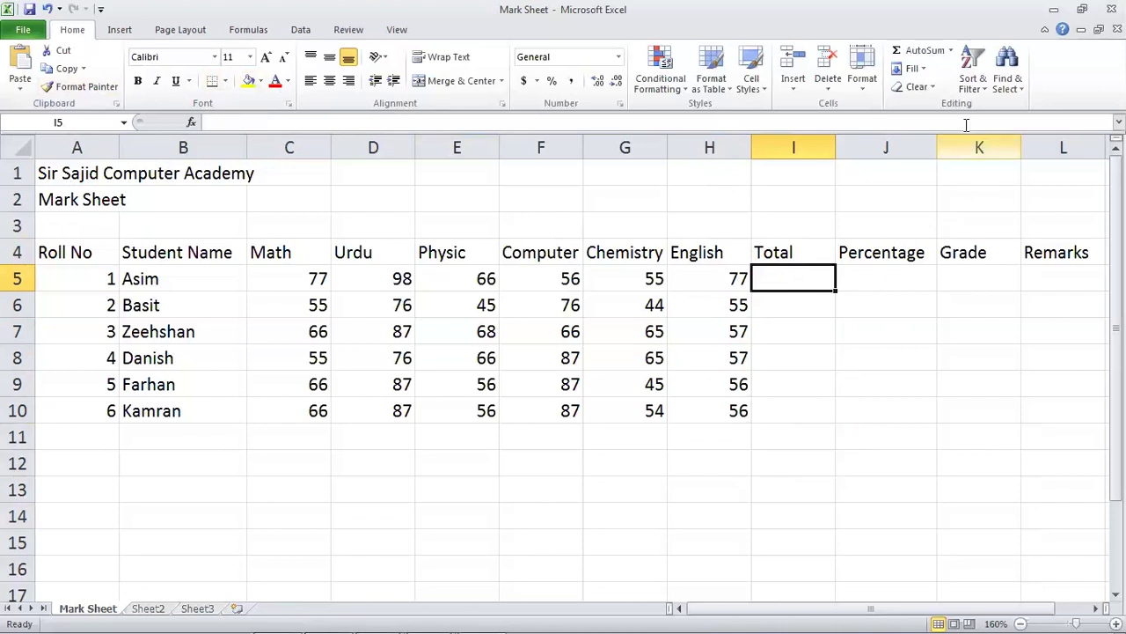
left_click(915, 51)
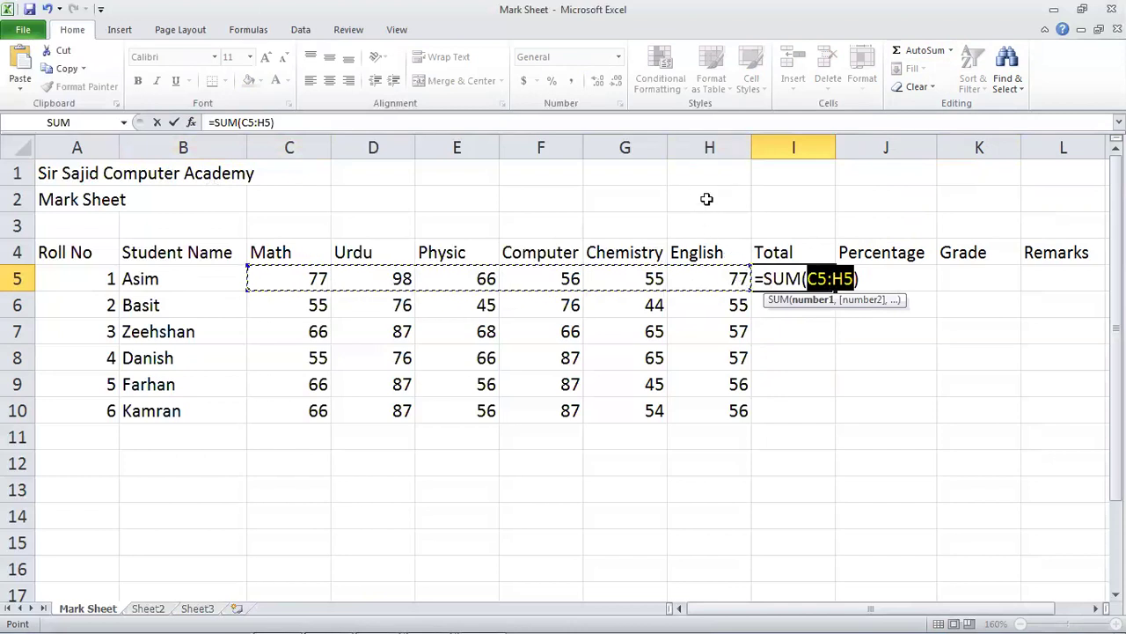
left_click(861, 276)
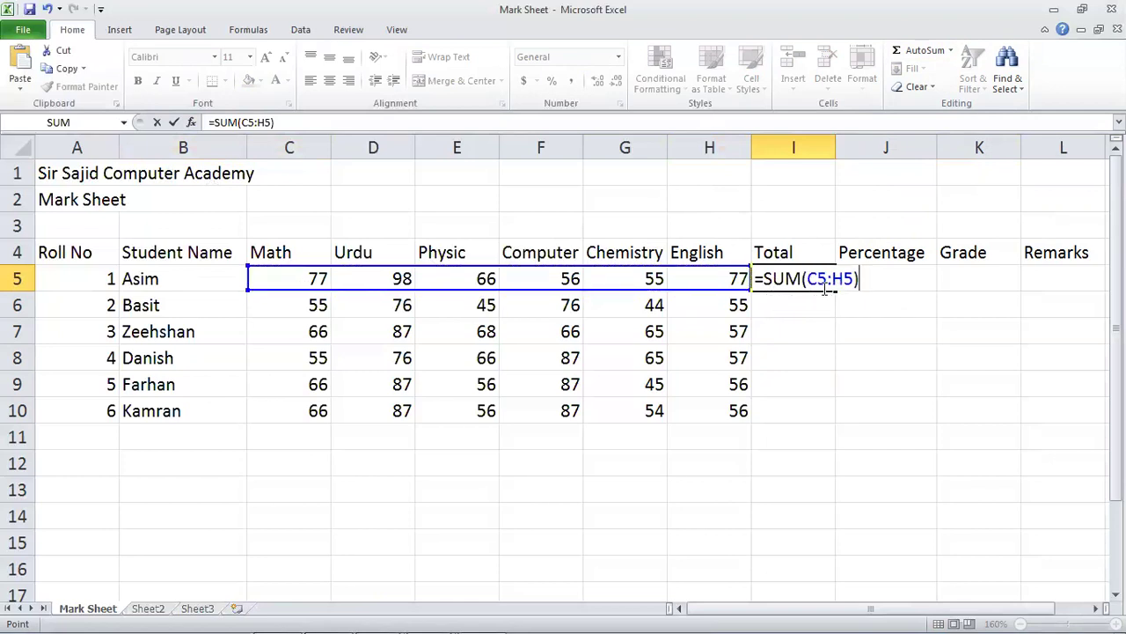
key("Return")
left_click(824, 290)
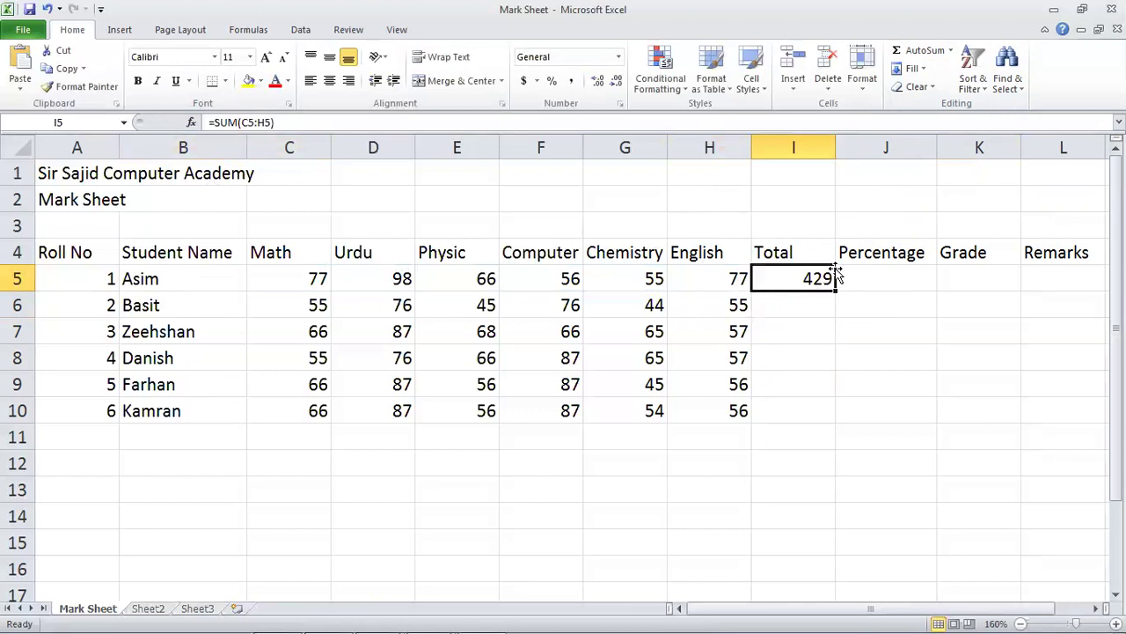
Fill the SUM down to I10, clear I5:I10 again, and begin a new formula in I5.
left_click_drag(835, 289, 819, 415)
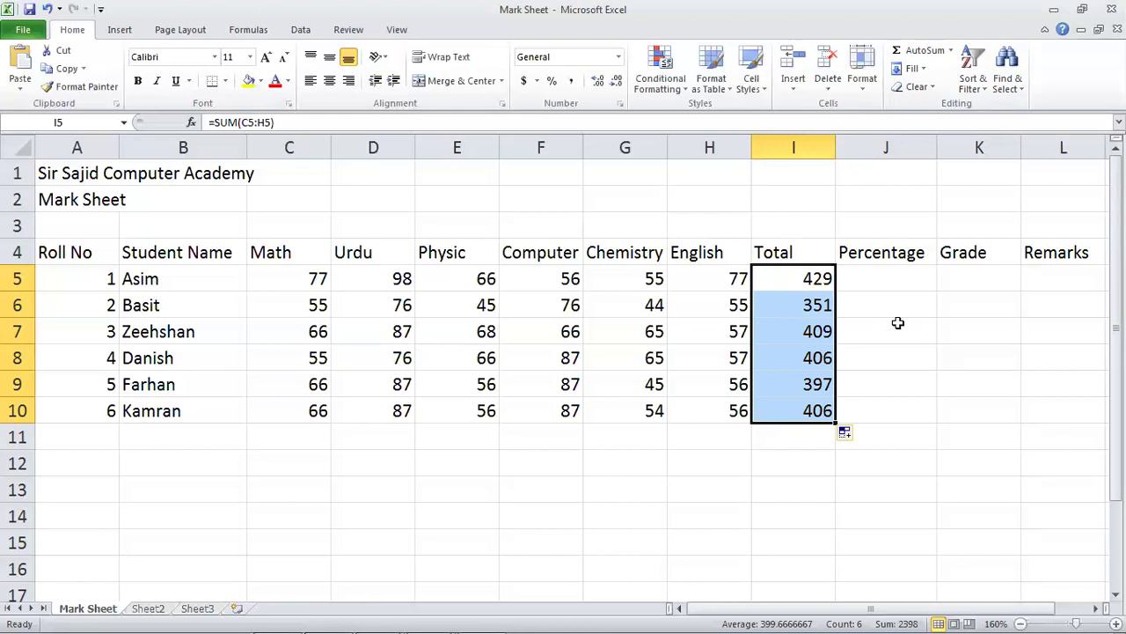
key("Delete")
key("Down")
key("Down")
key("Down")
key("Up")
key("Up")
key("Up")
type("=")
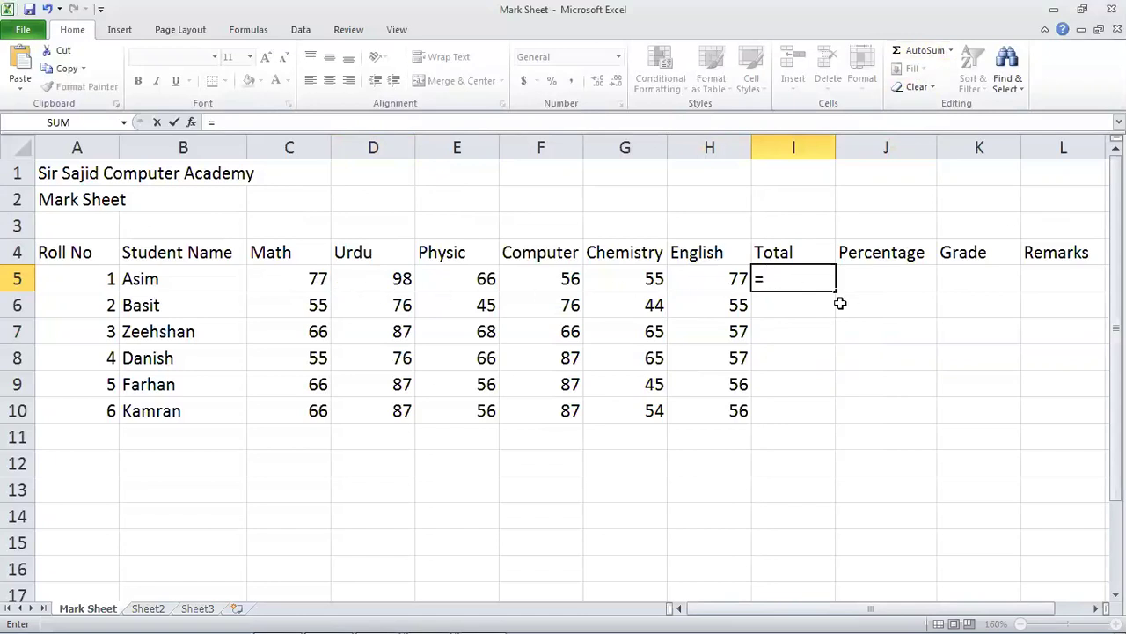
Enter =SUM(C5:H5) in I5 so the first student's six marks total 429.
type("sum")
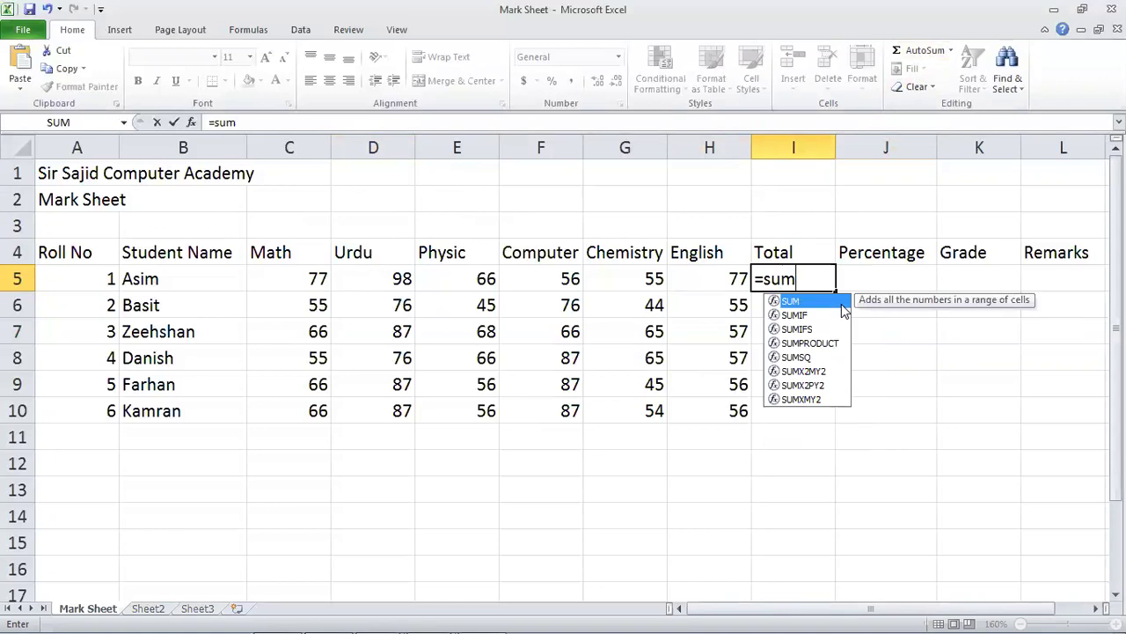
type("(")
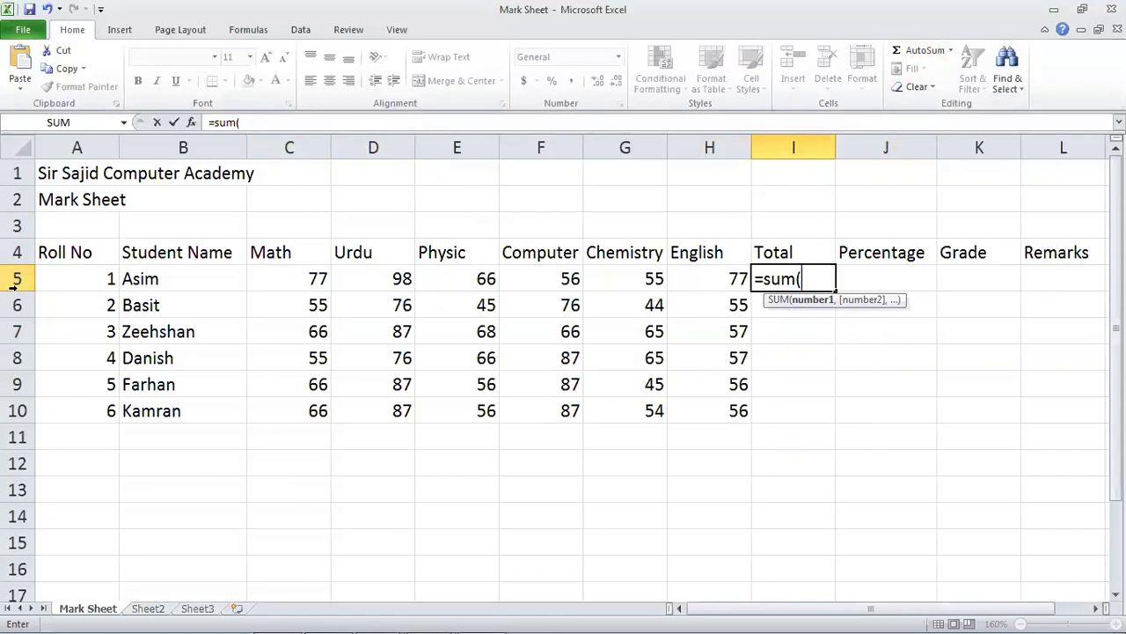
type("c5")
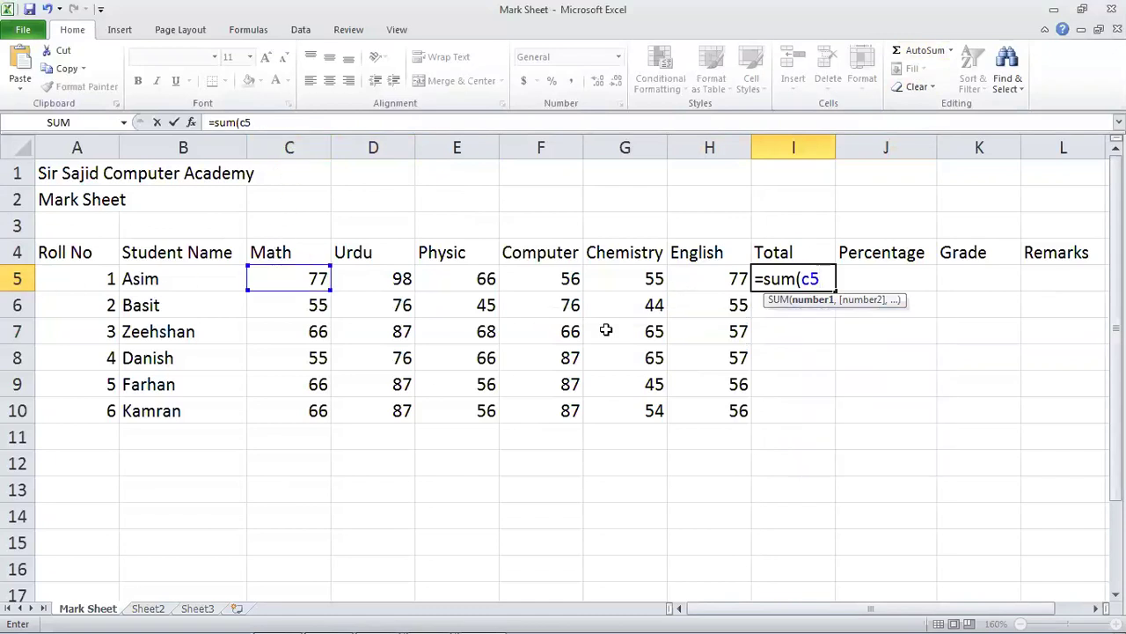
type(":")
type("h")
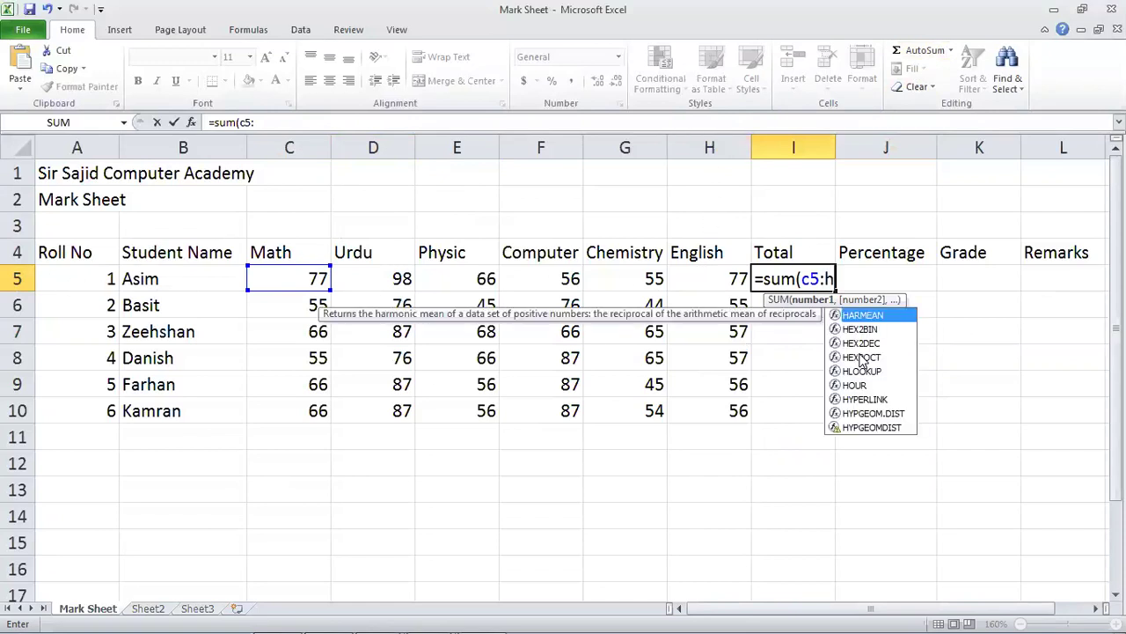
type("5)")
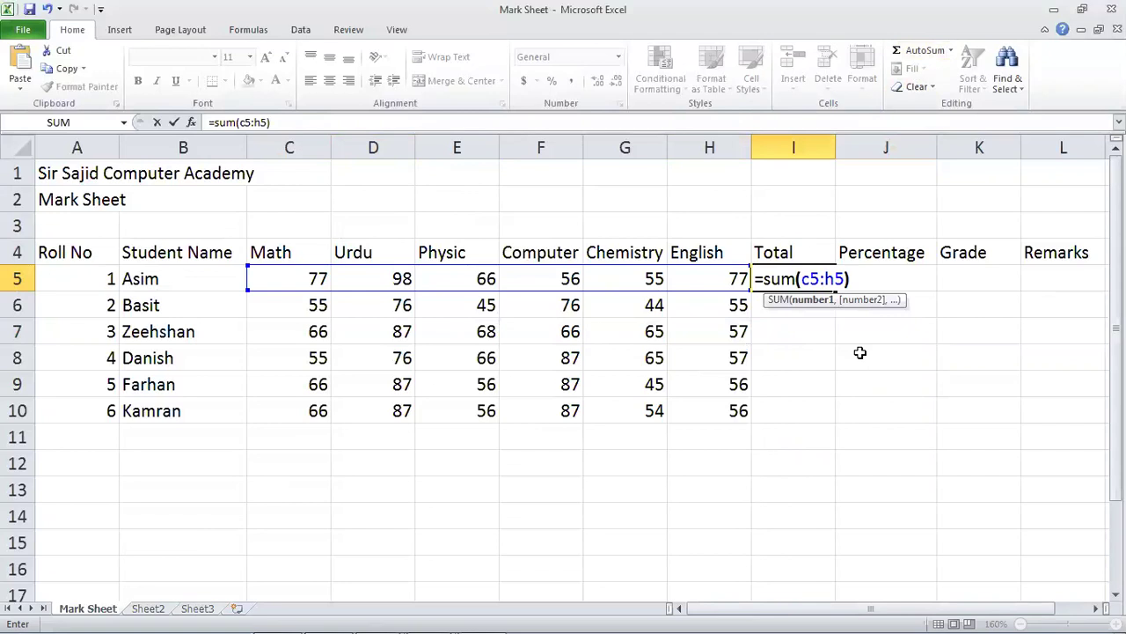
key("Return")
key("Up")
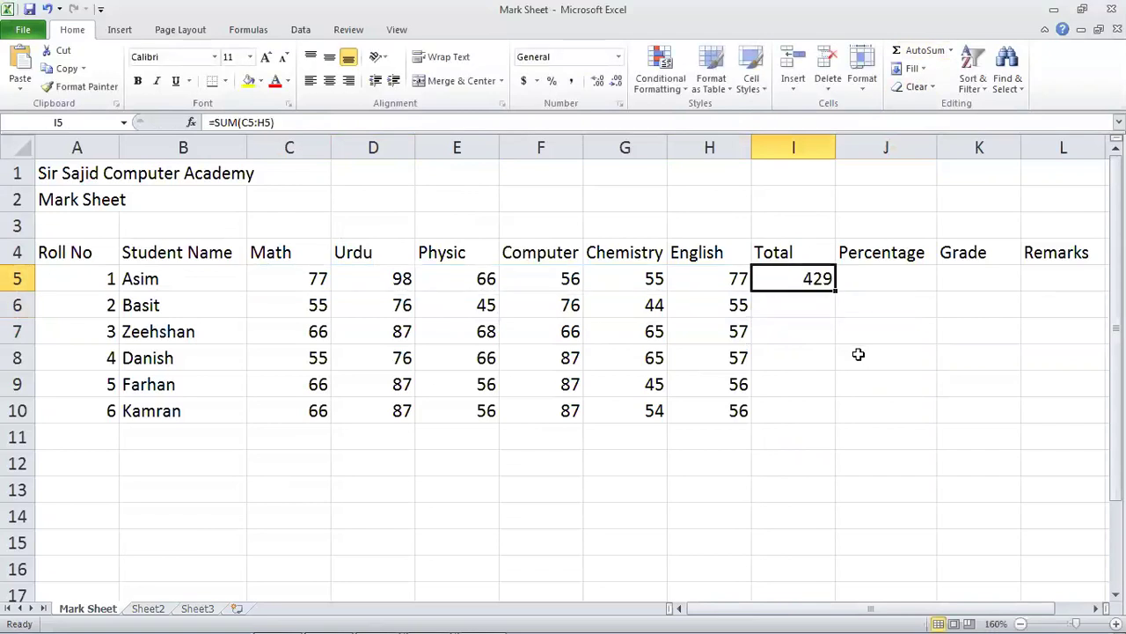
Fill I5's SUM formula down to I10 for all six students, then start a formula in J5.
left_click_drag(835, 290, 822, 421)
left_click(862, 352)
left_click(881, 277)
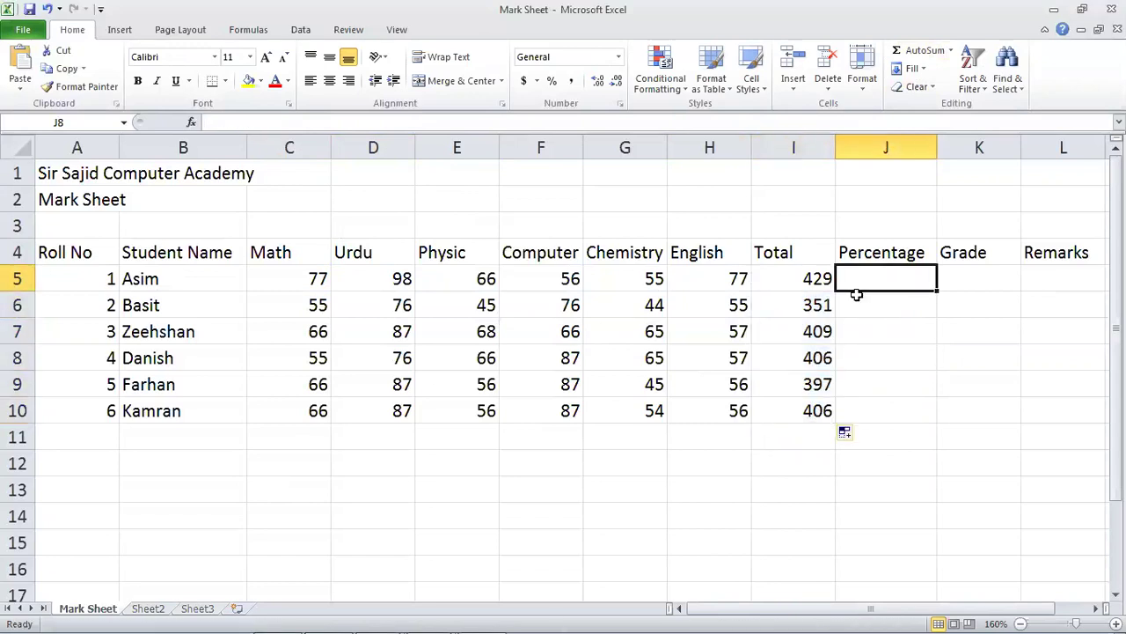
type("=")
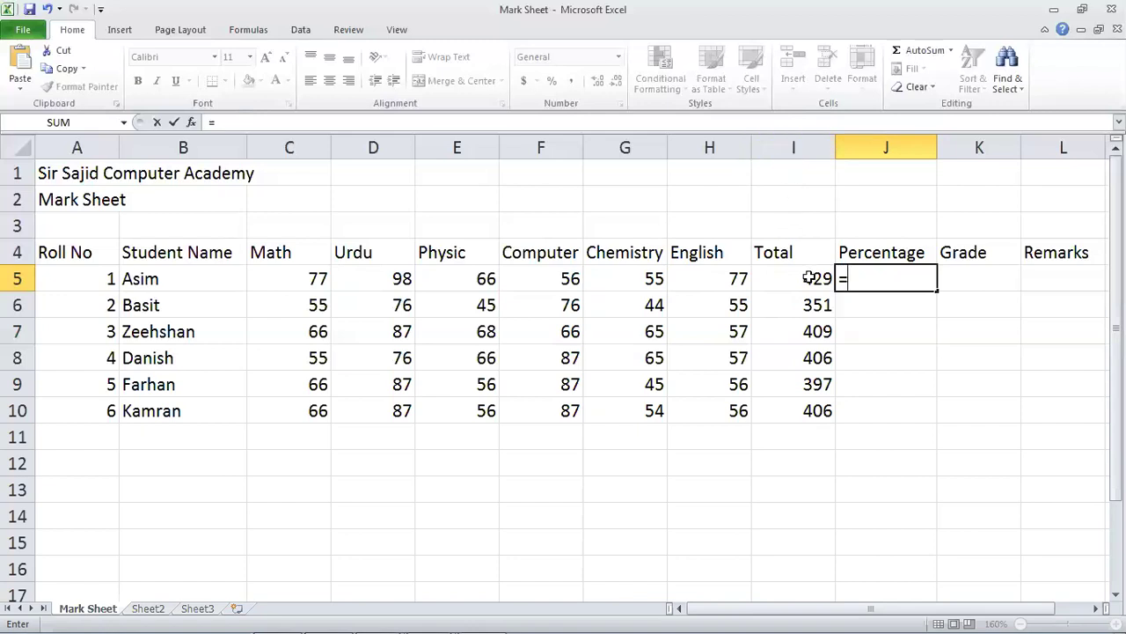
Enter =I5*100/600 in J5 (71.5) and drag it down toward J10.
type("i")
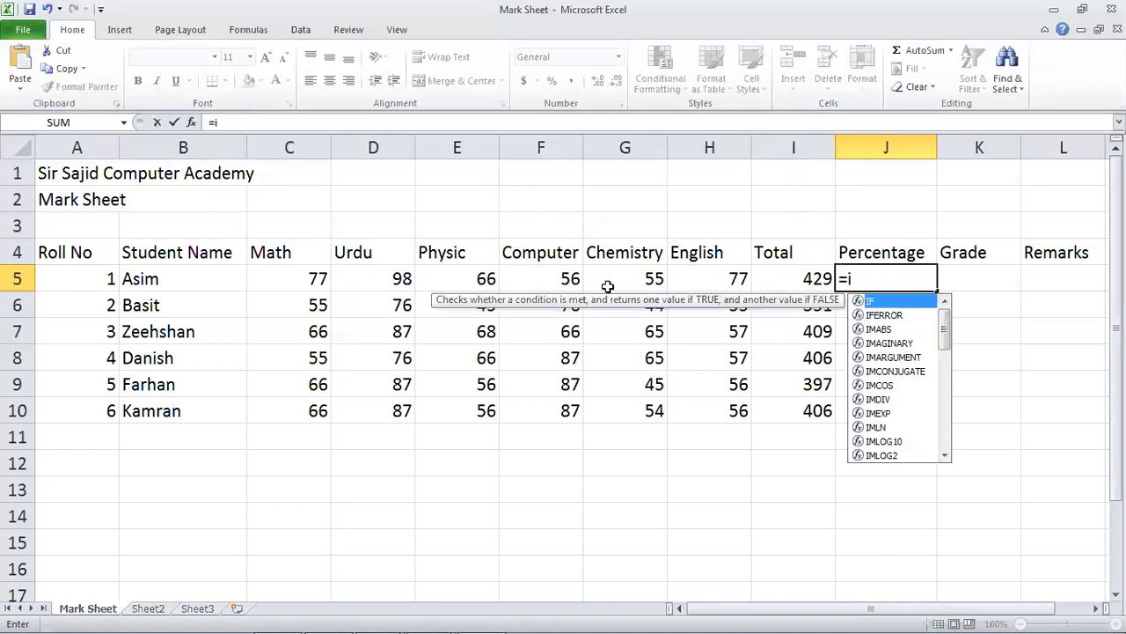
type("5")
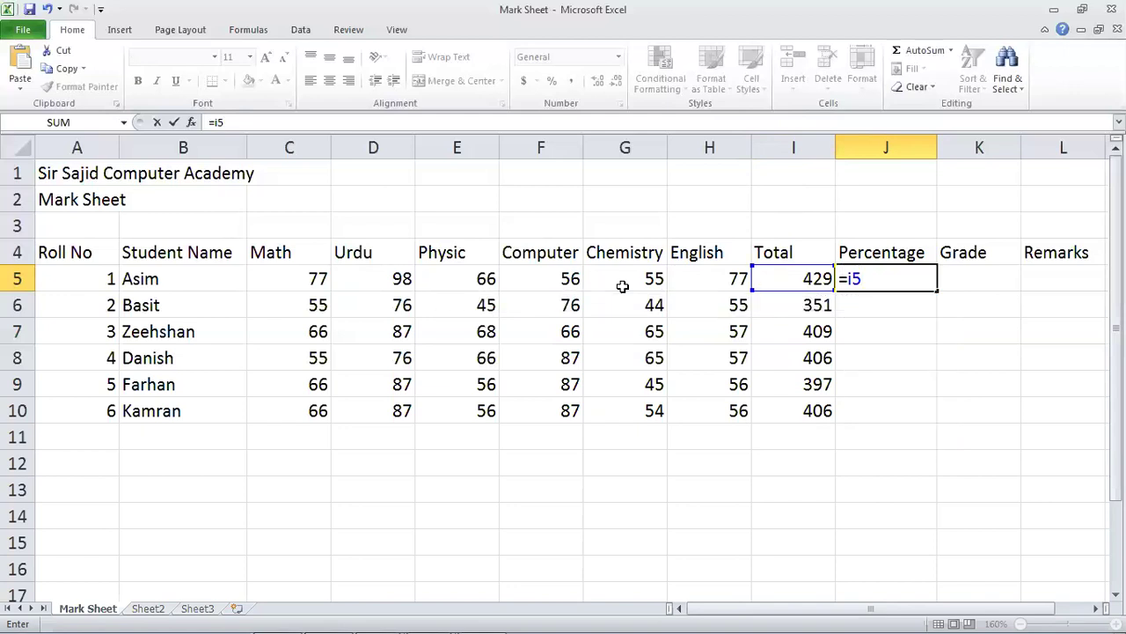
type("*100/600")
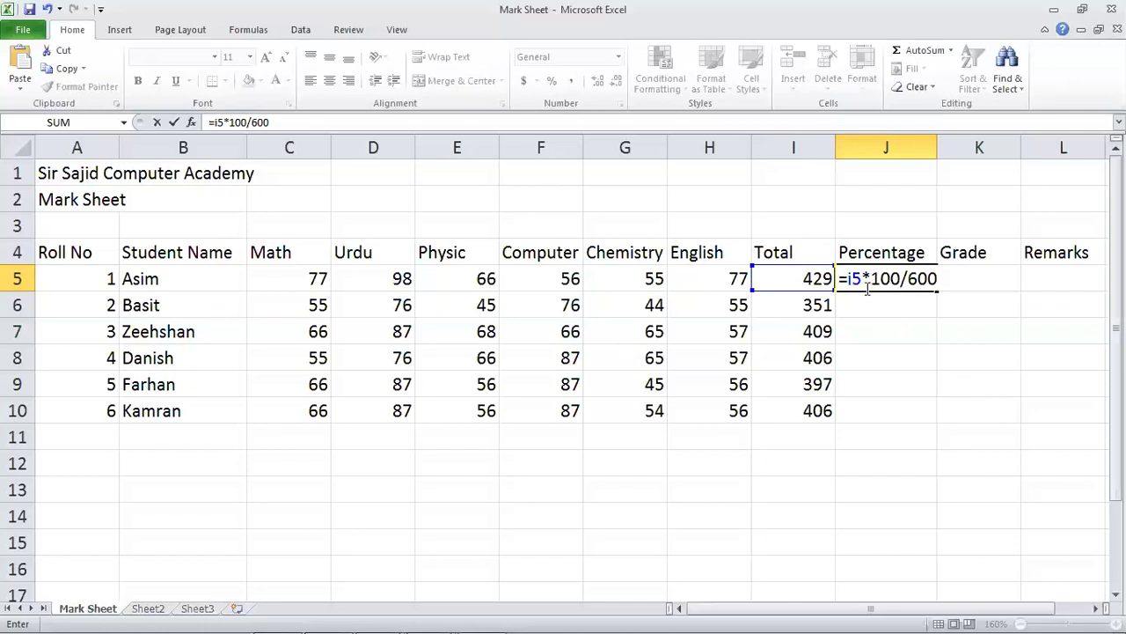
key("Return")
left_click(867, 288)
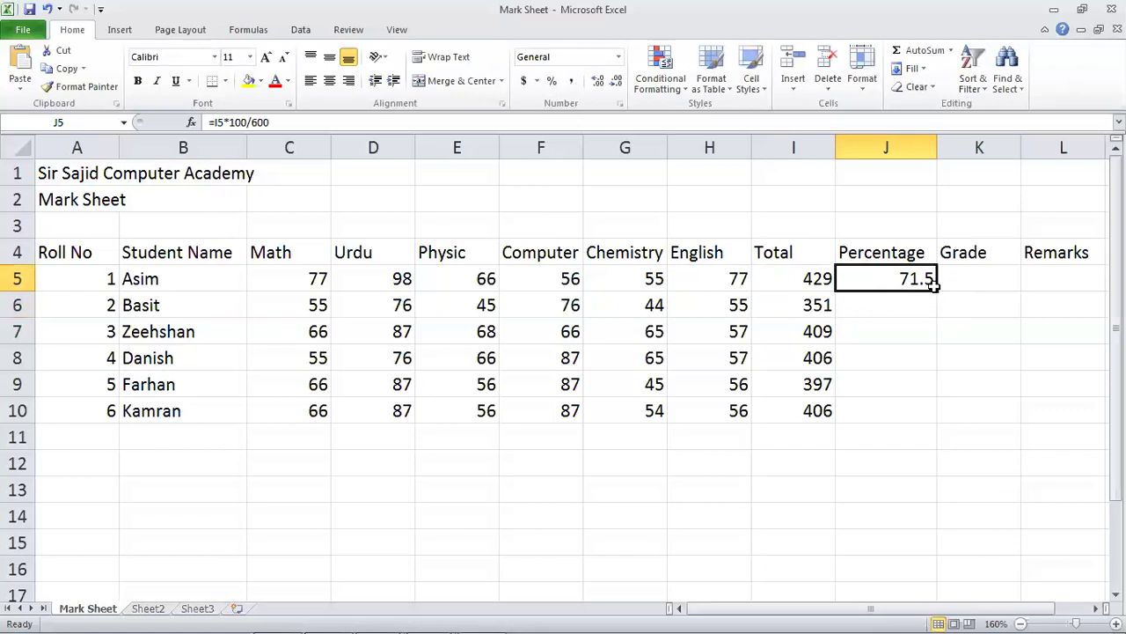
left_click_drag(934, 289, 926, 419)
Change the first student's Physic mark to 98 and Chemistry mark to 87.
left_click(737, 324)
left_click(624, 279)
left_click(475, 279)
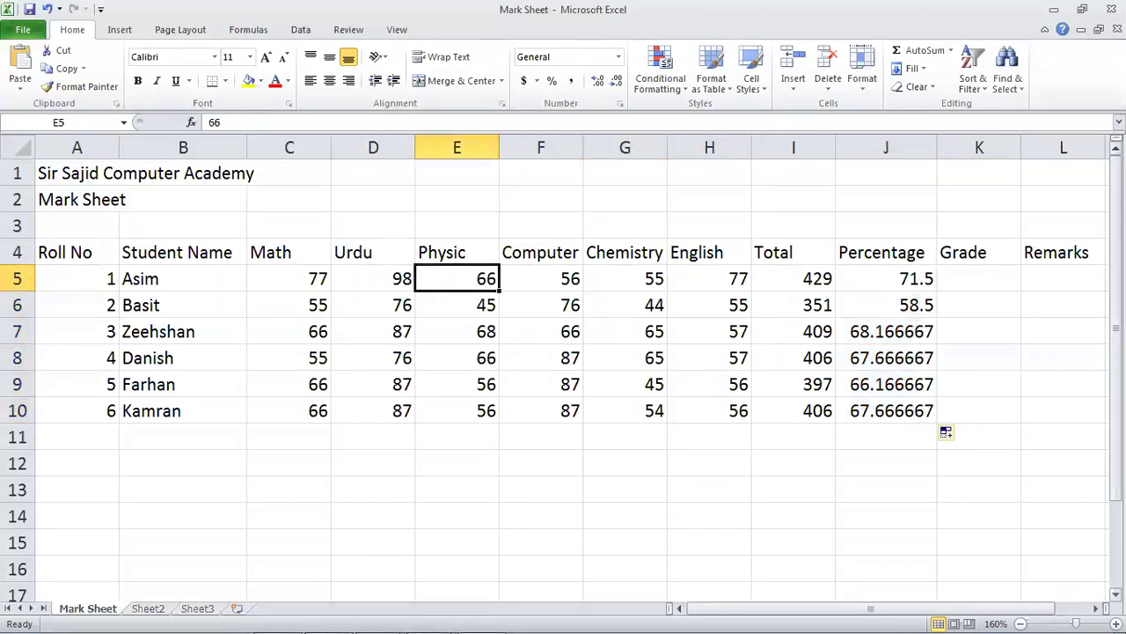
type("98")
key("Return")
left_click(540, 279)
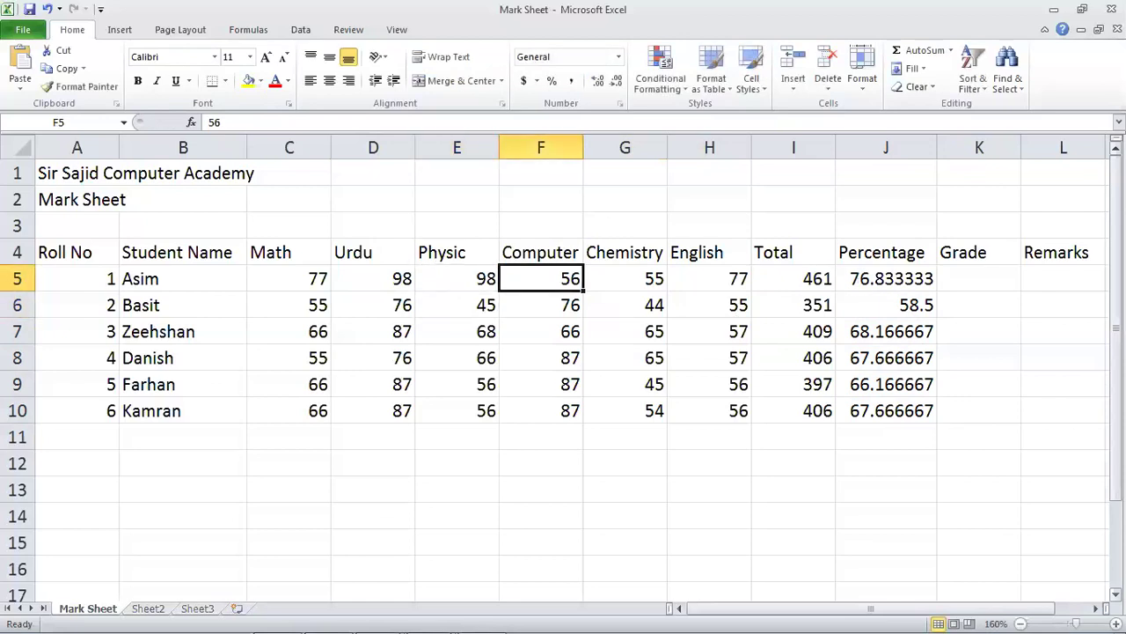
left_click(624, 279)
type("87")
key("Return")
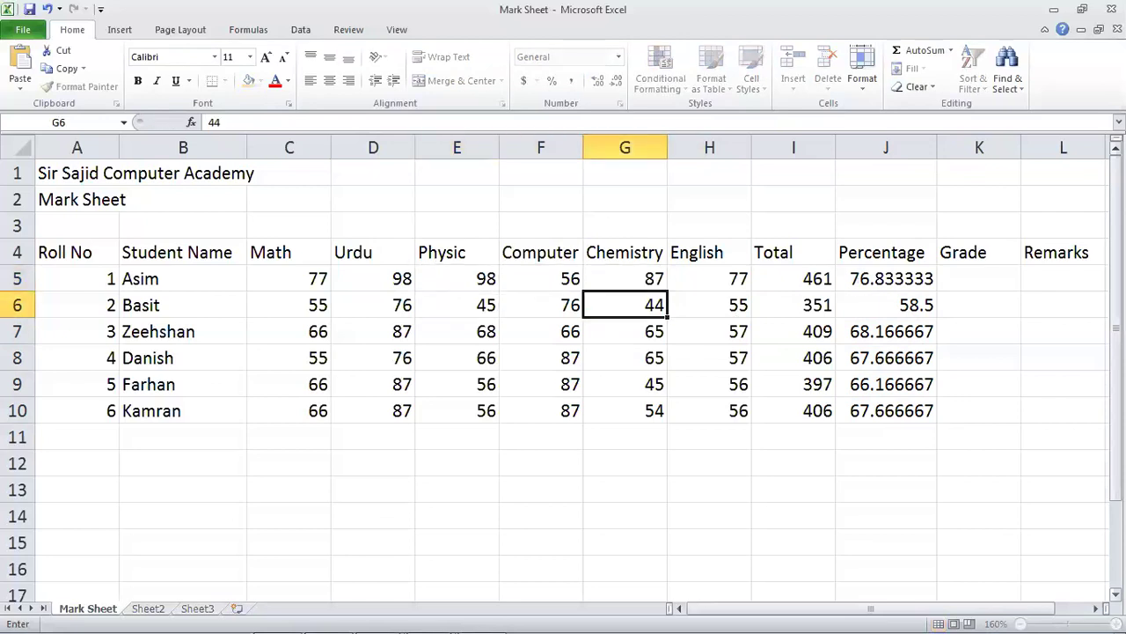
Set the second student's Chemistry to 98, Computer to 87 and Physic to 85.
type("98")
key("Return")
left_click(625, 306)
left_click(540, 305)
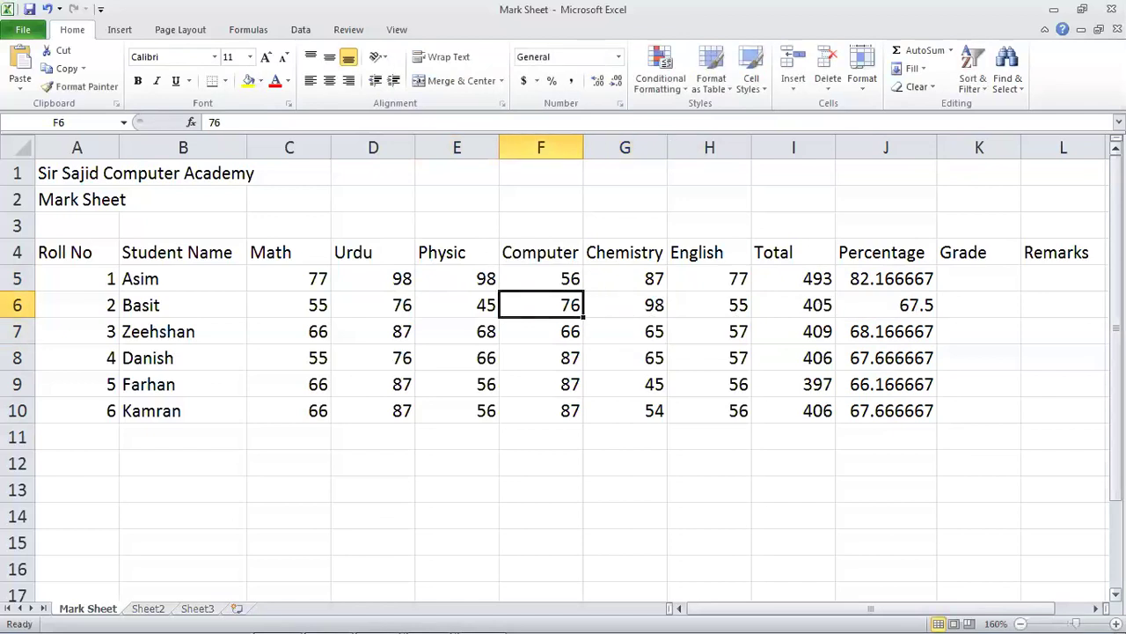
type("87")
key("Return")
left_click(540, 305)
left_click(456, 306)
type("85")
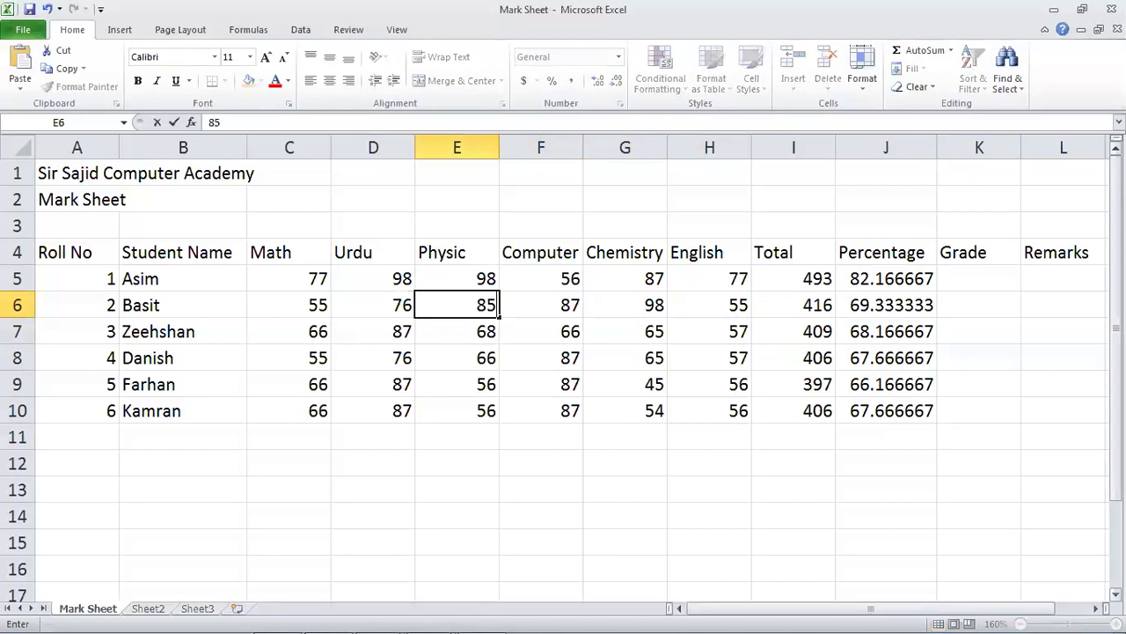
key("Return")
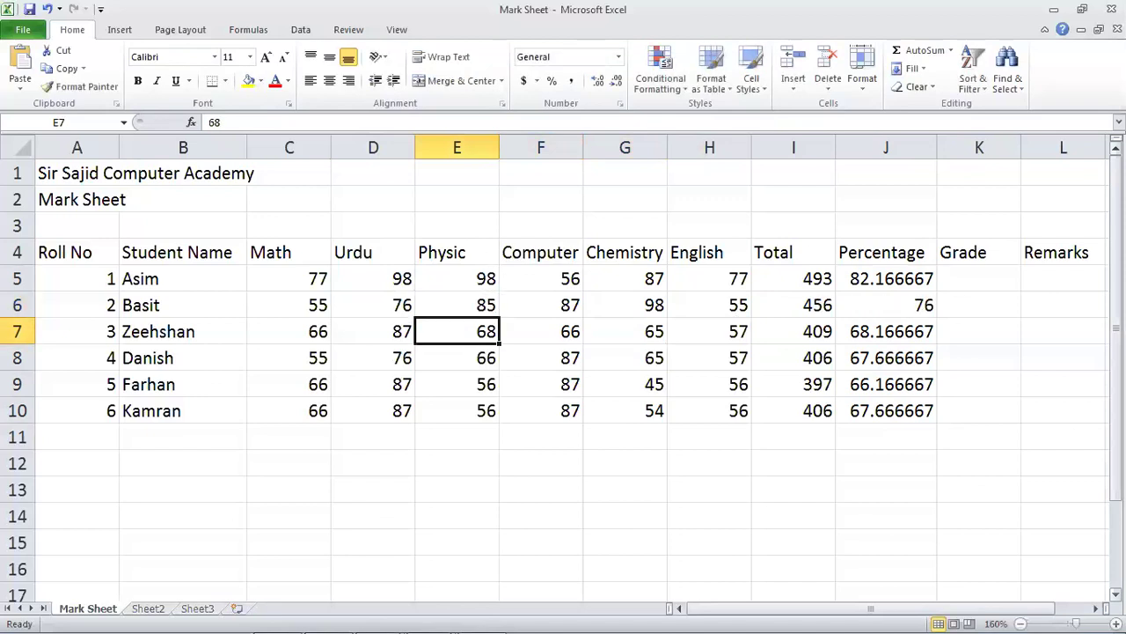
Set the fourth student's Physic to 35 and Urdu to 45, and the fifth student's Urdu to 45.
key("Return")
type("35")
key("Return")
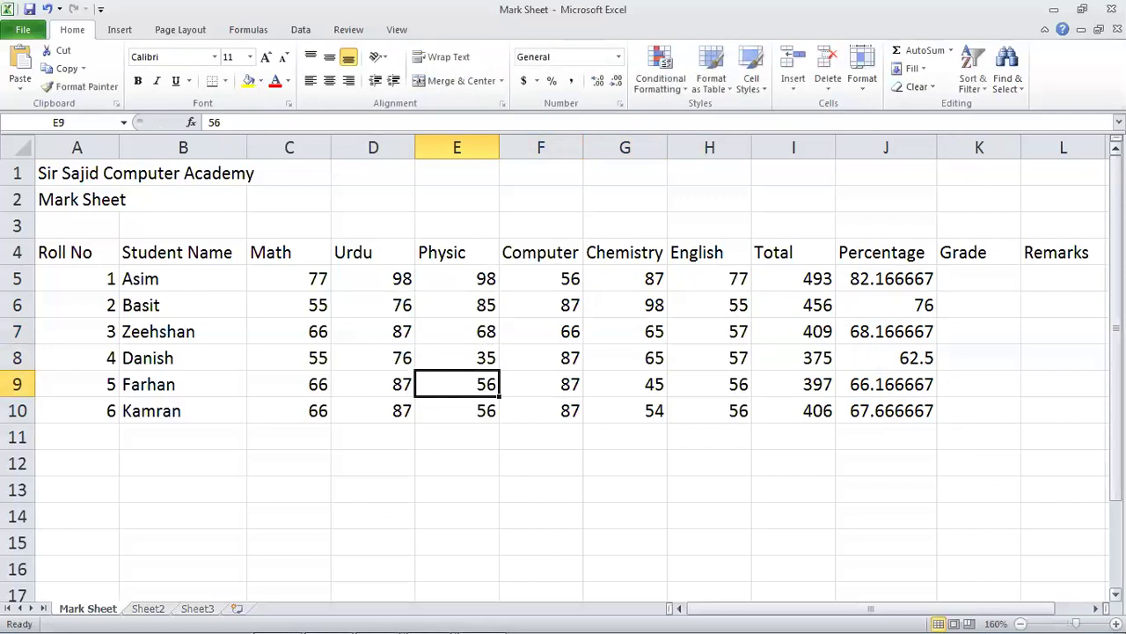
left_click(373, 357)
type("45")
key("Return")
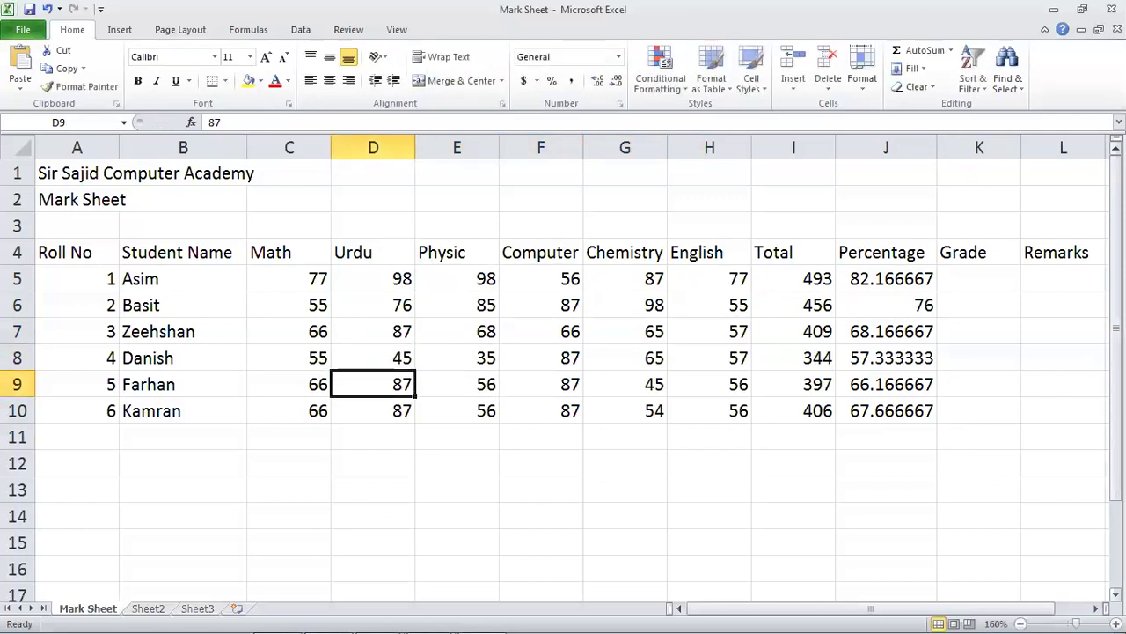
type("45")
key("Return")
Set the fifth student's Physic mark to 55 and Computer mark to 42.
left_click(373, 383)
left_click(456, 383)
type("55")
key("Return")
left_click(540, 384)
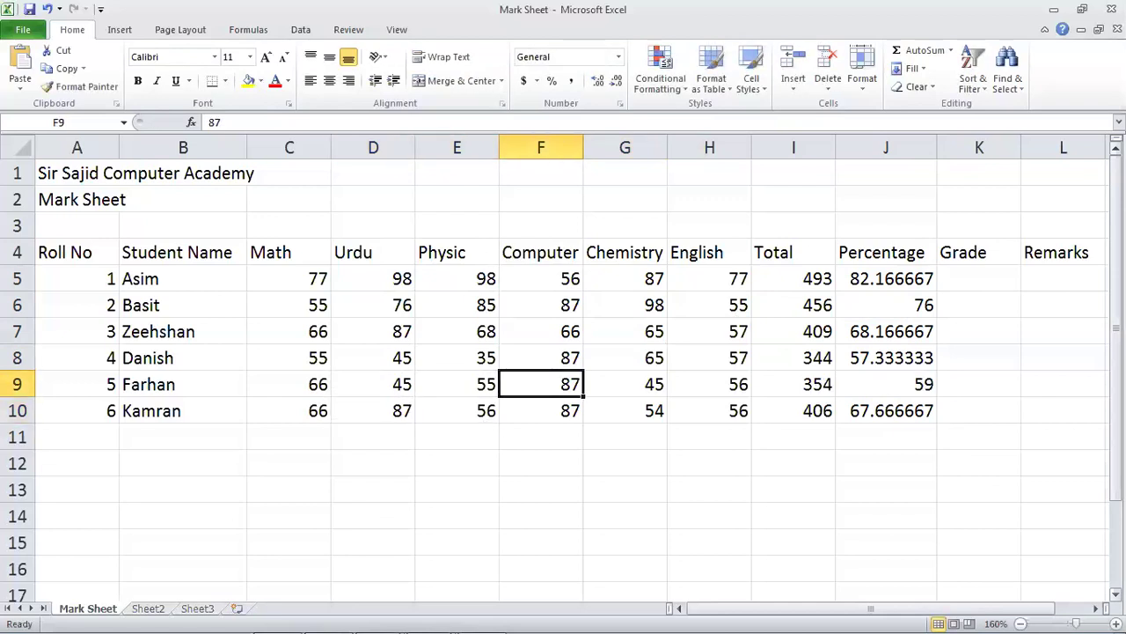
type("85")
key("Return")
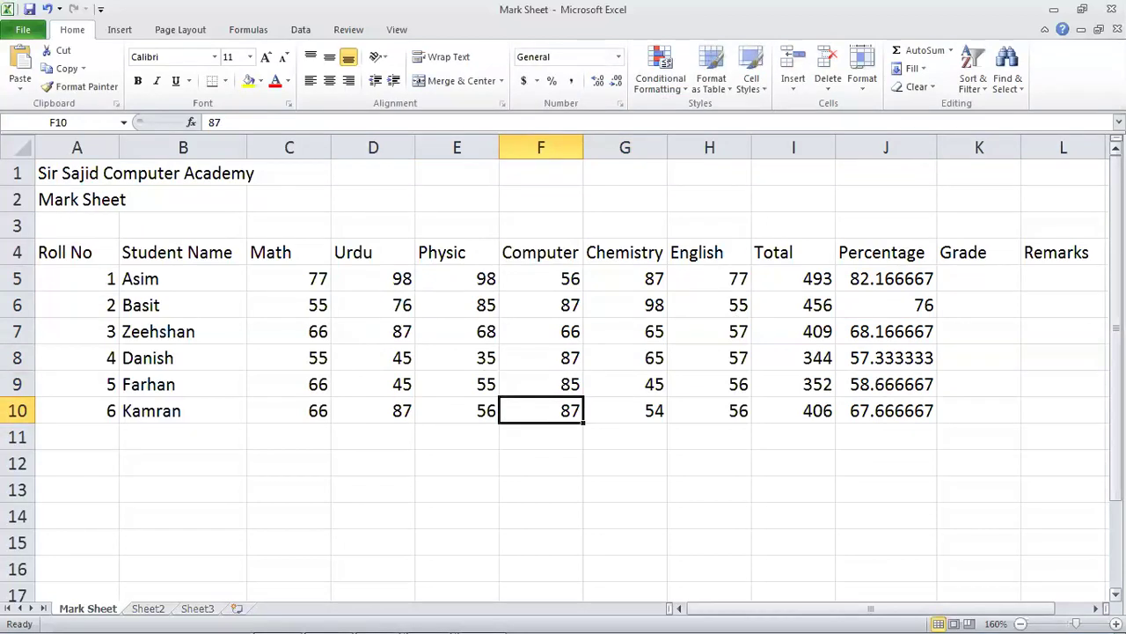
left_click(540, 384)
type("42")
key("Return")
Set the fifth student's English mark to 40.
left_click(456, 383)
left_click(373, 384)
left_click(541, 384)
left_click(625, 383)
left_click(709, 384)
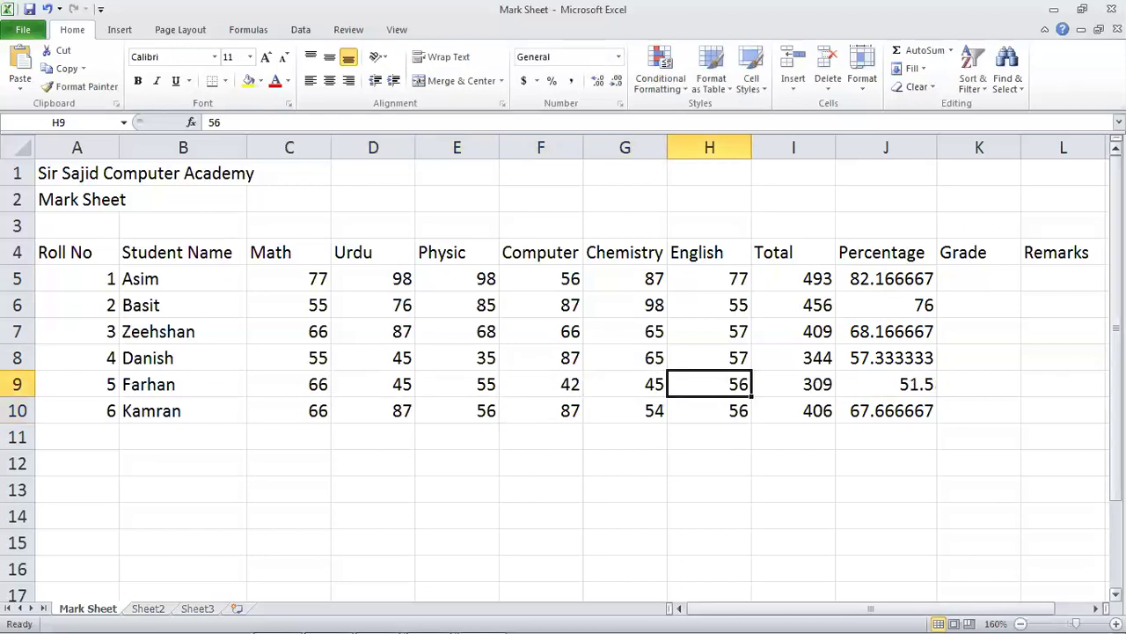
type("40")
key("Return")
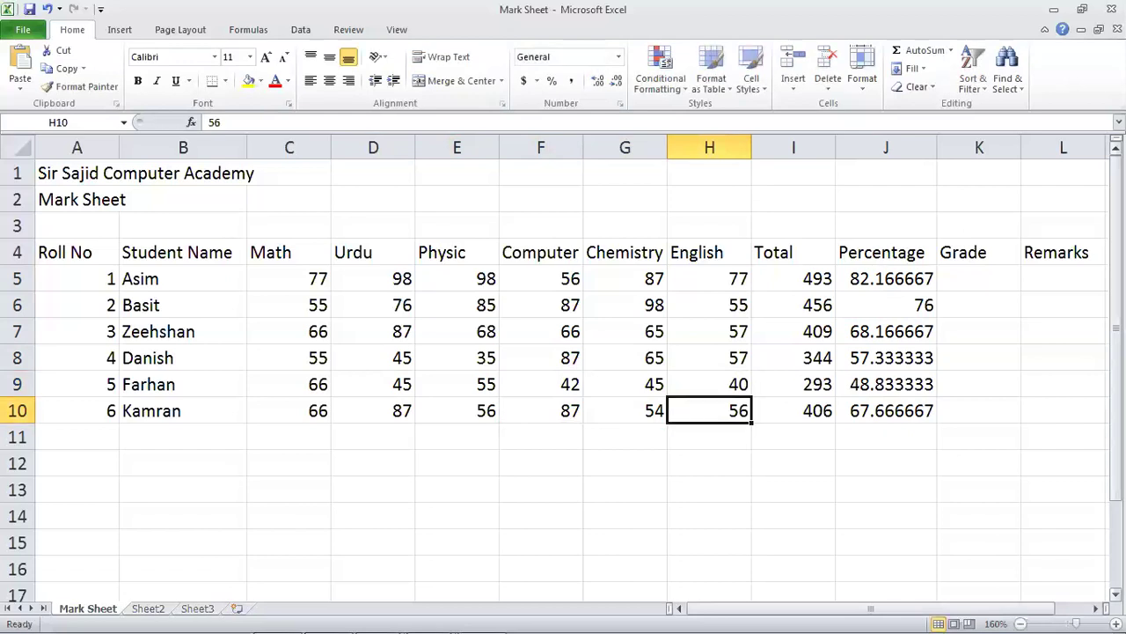
Set the last student's Math, Physic, Computer and Urdu marks to 35 each.
key("Left")
key("Left")
key("Left")
key("Left")
key("Left")
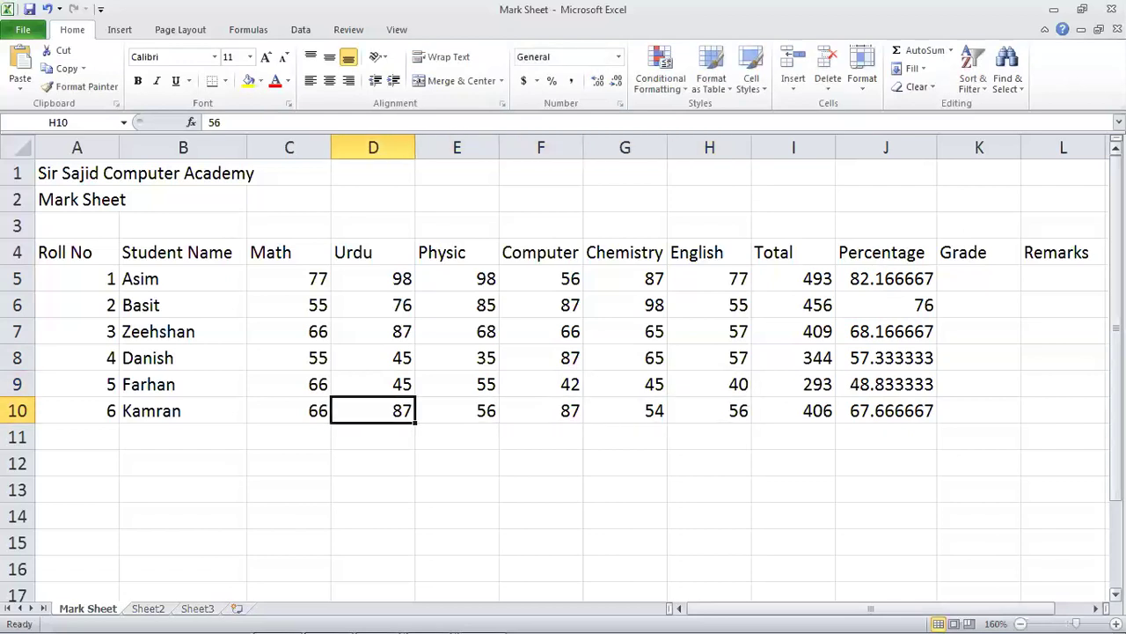
type("35")
key("Return")
left_click(457, 410)
type("35")
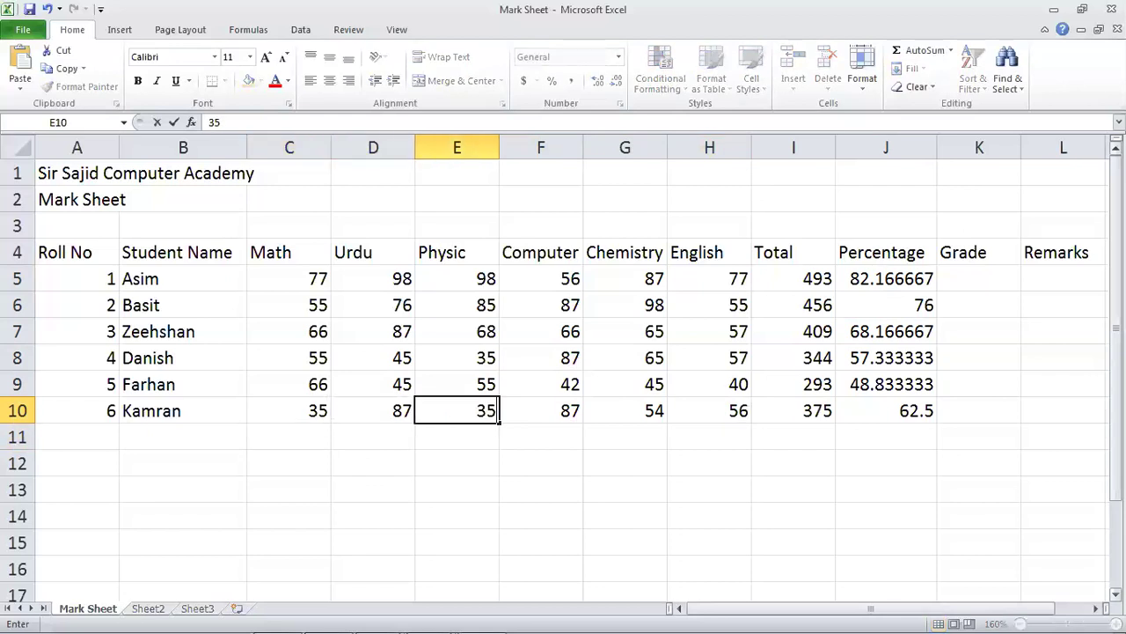
key("Return")
left_click(540, 410)
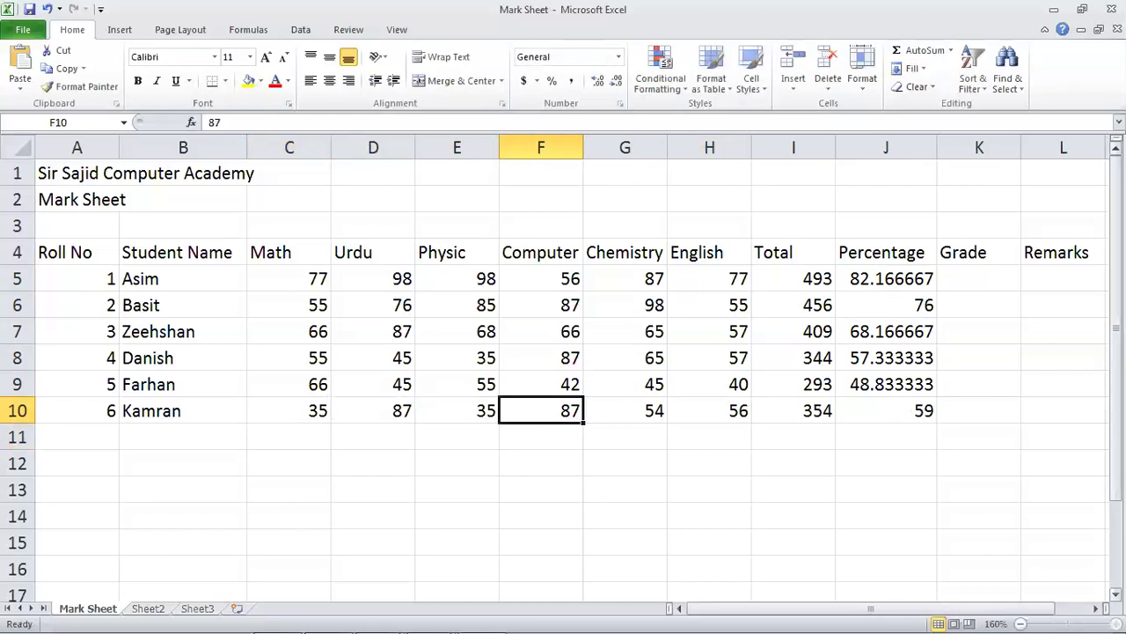
type("35")
key("Return")
key("Up")
key("Right")
key("Left")
key("Left")
key("Left")
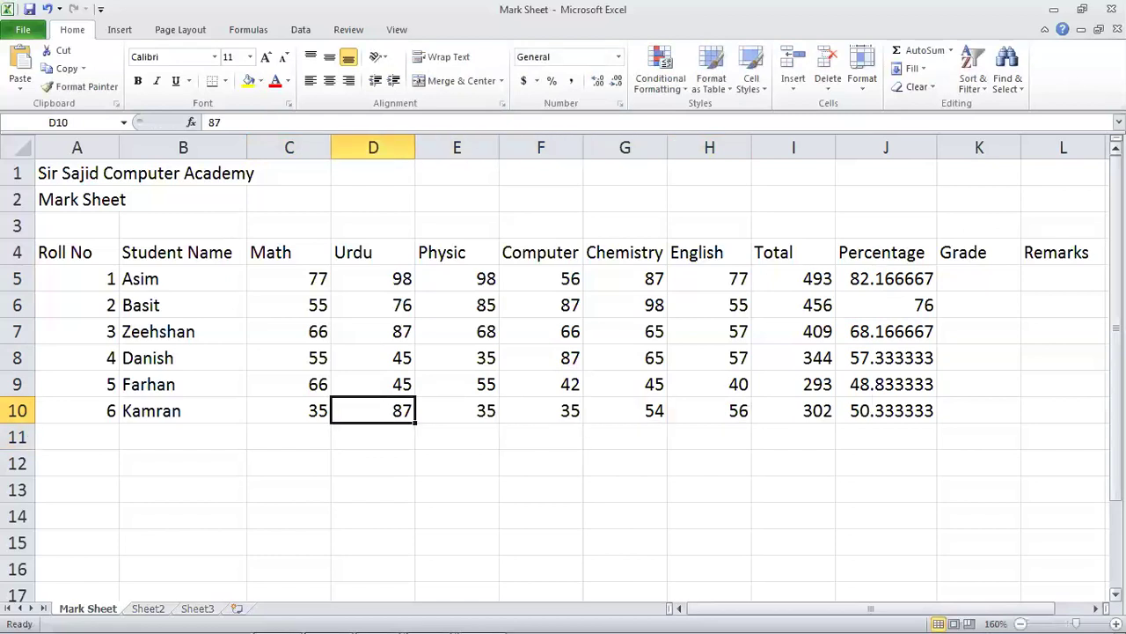
type("35")
key("Return")
Set the last student's English mark to 35, bringing their total to 229.
key("Up")
key("Right")
key("Right")
key("Right")
key("Right")
key("Left")
key("Left")
key("Left")
key("Right")
key("Right")
key("Right")
key("Right")
key("Left")
type("3")
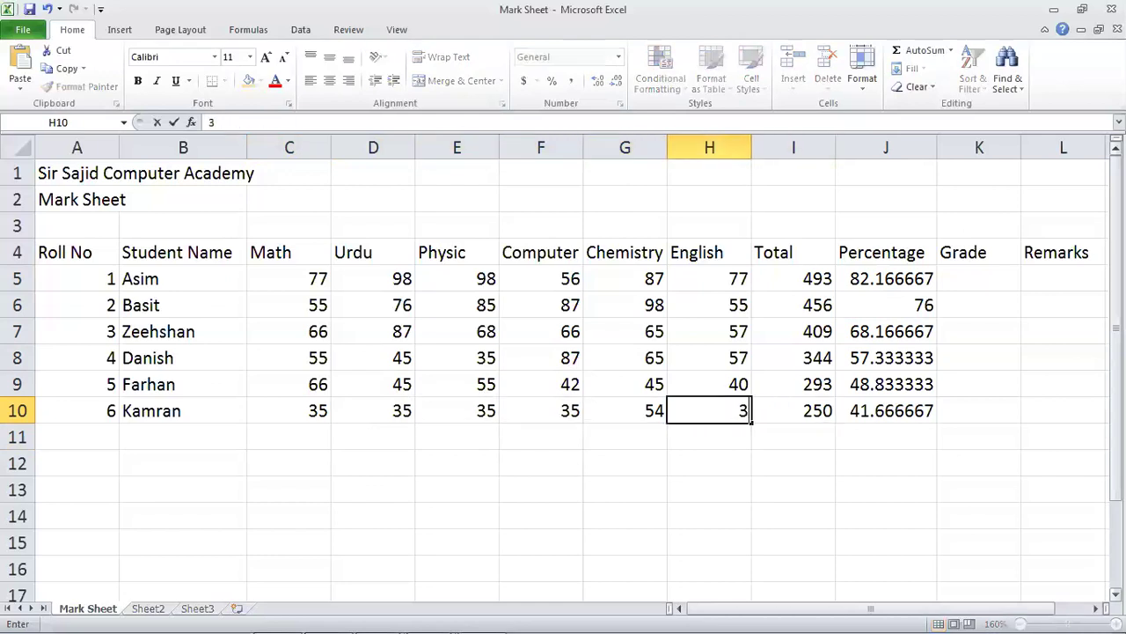
type("5")
key("Return")
Move to K5, the first student's Grade cell.
key("Up")
key("Up")
key("Right")
key("Right")
key("Right")
key("Right")
key("Right")
key("Left")
key("Up")
key("Up")
key("Left")
key("Up")
key("Up")
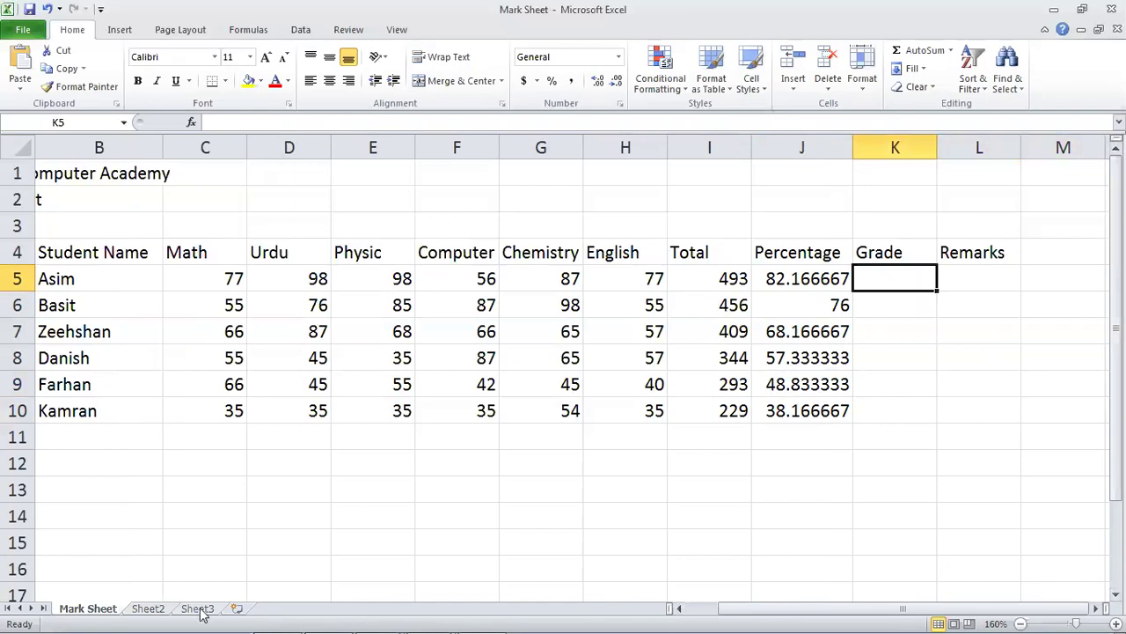
In the Notepad notes, rejoin the lab task sentence and review the Total and Percentage notes.
left_click(326, 621)
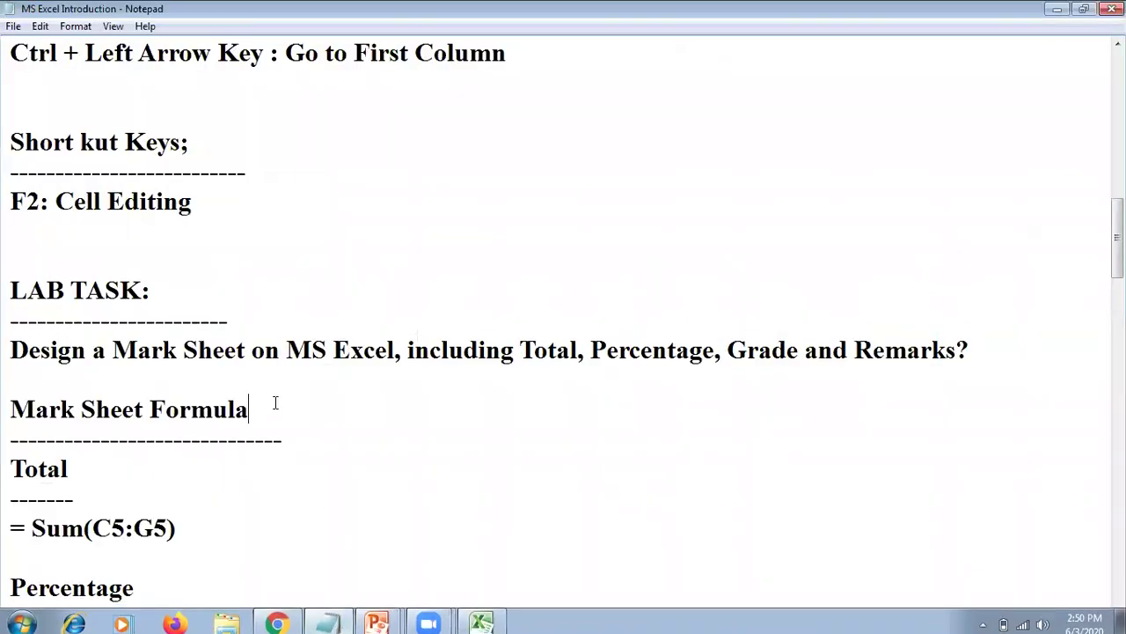
scroll(910, 513, "down", 1)
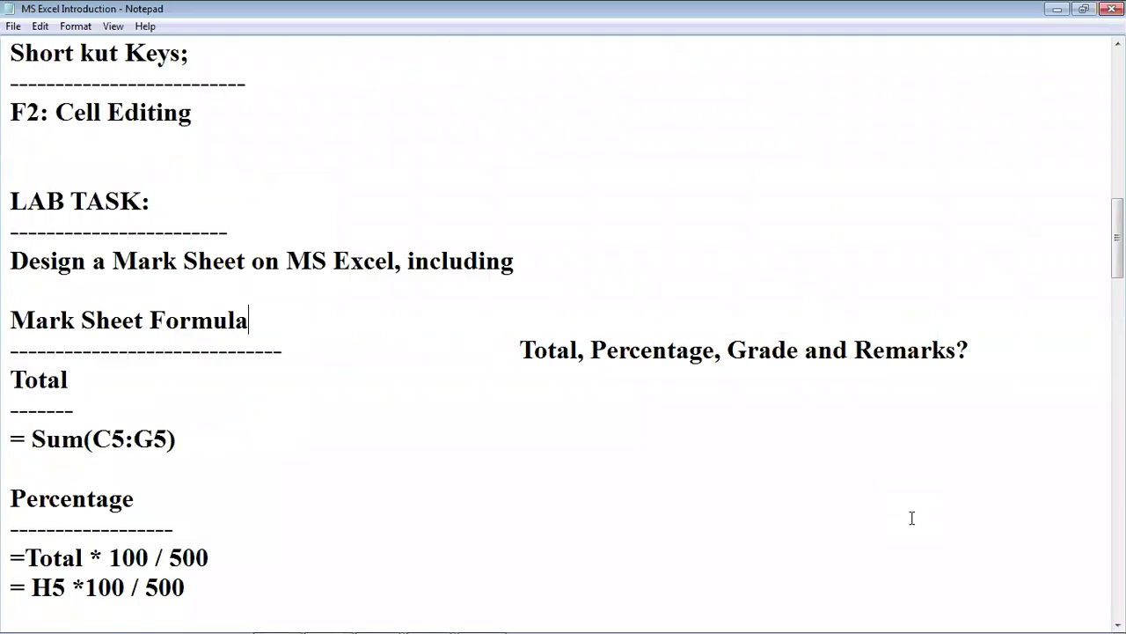
key("Down")
key("Down")
key("Down")
key("Down")
key("Down")
key("Down")
key("Down")
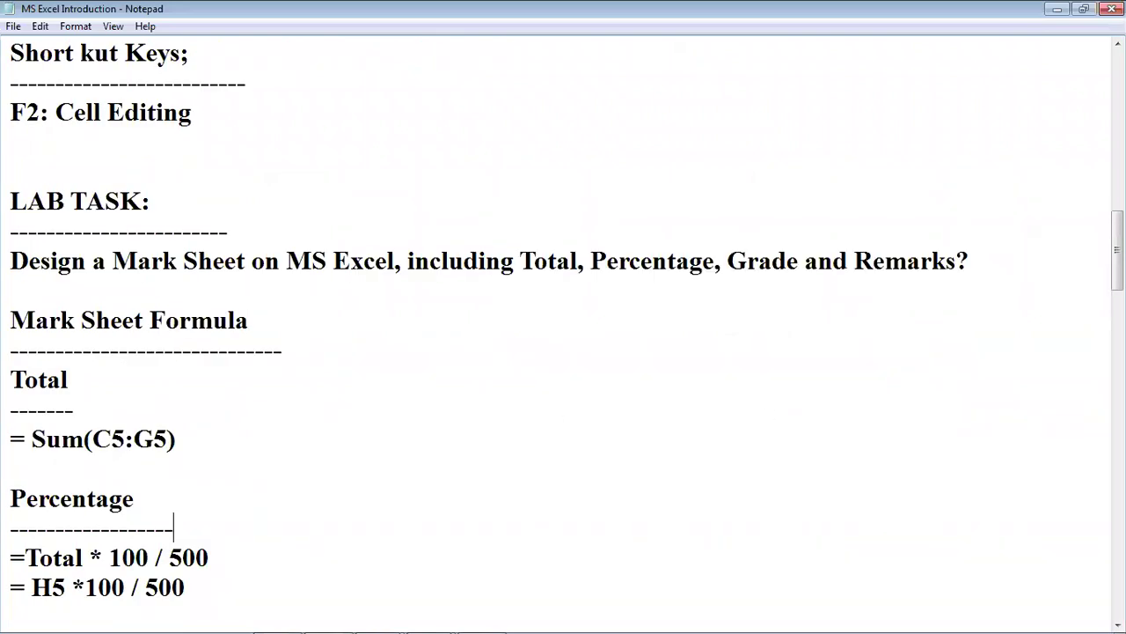
left_click_drag(11, 308, 212, 449)
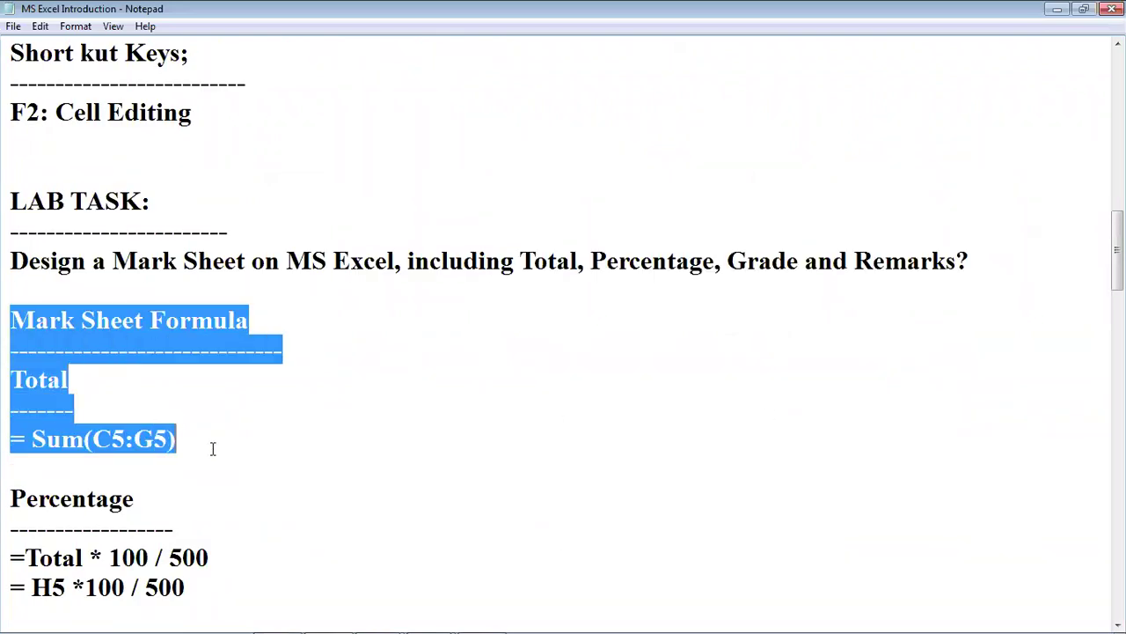
scroll(211, 477, "down", 1)
left_click_drag(10, 407, 203, 503)
left_click(141, 499)
Change 500 to 600 in both Percentage formulas.
left_click_drag(25, 468, 109, 471)
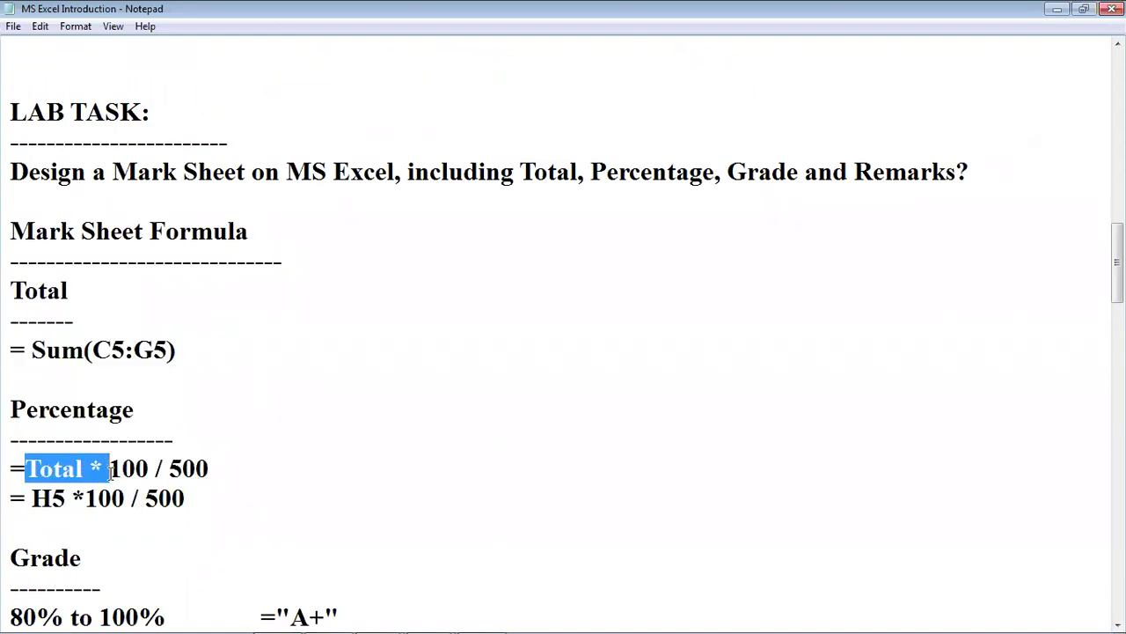
left_click(169, 469)
key("Delete")
type("6")
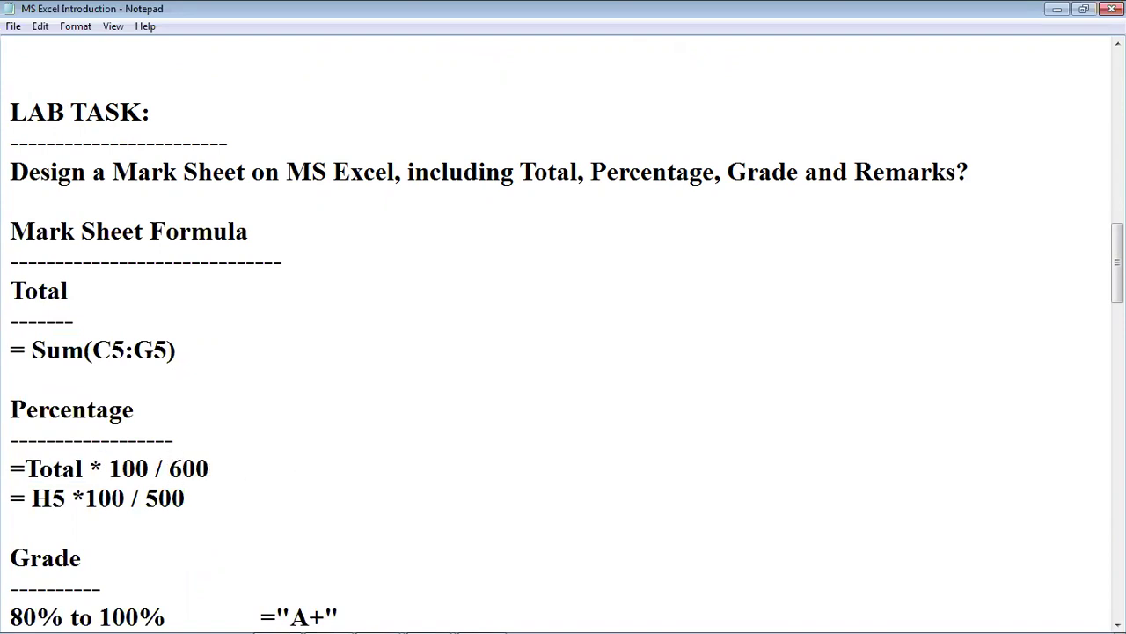
left_click(146, 500)
key("Delete")
type("6")
Review the grade bands from 80–100% (A+) down to 40–50%.
scroll(226, 531, "down", 2)
scroll(65, 461, "down", 1)
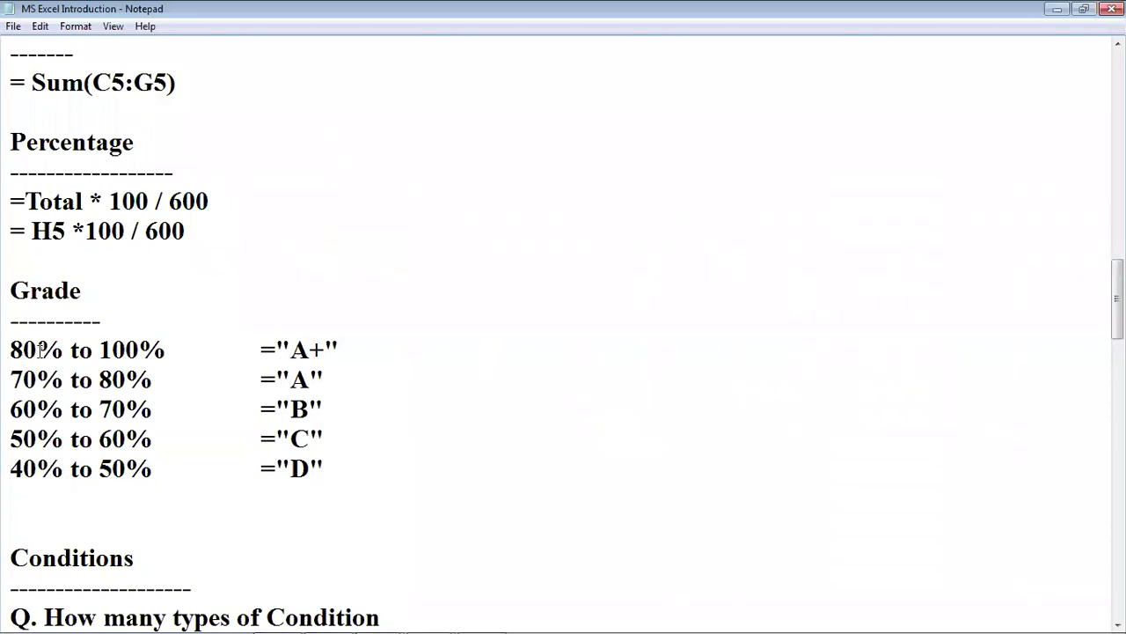
left_click_drag(11, 350, 167, 345)
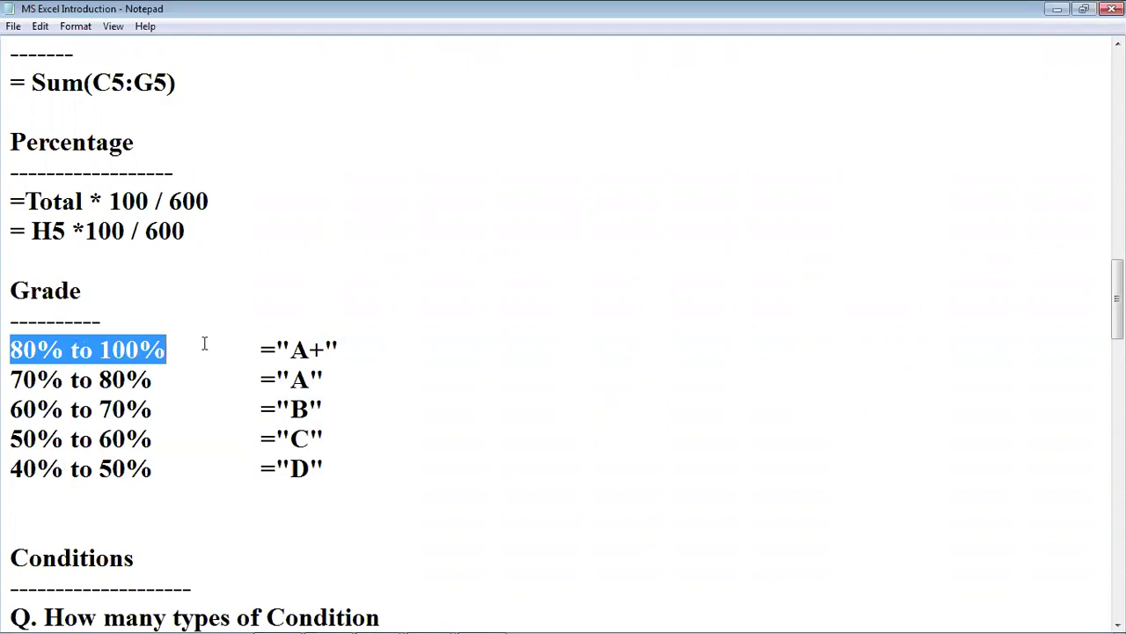
left_click_drag(289, 351, 322, 355)
left_click(153, 398)
left_click_drag(10, 379, 124, 380)
left_click_drag(290, 378, 310, 379)
left_click(78, 411)
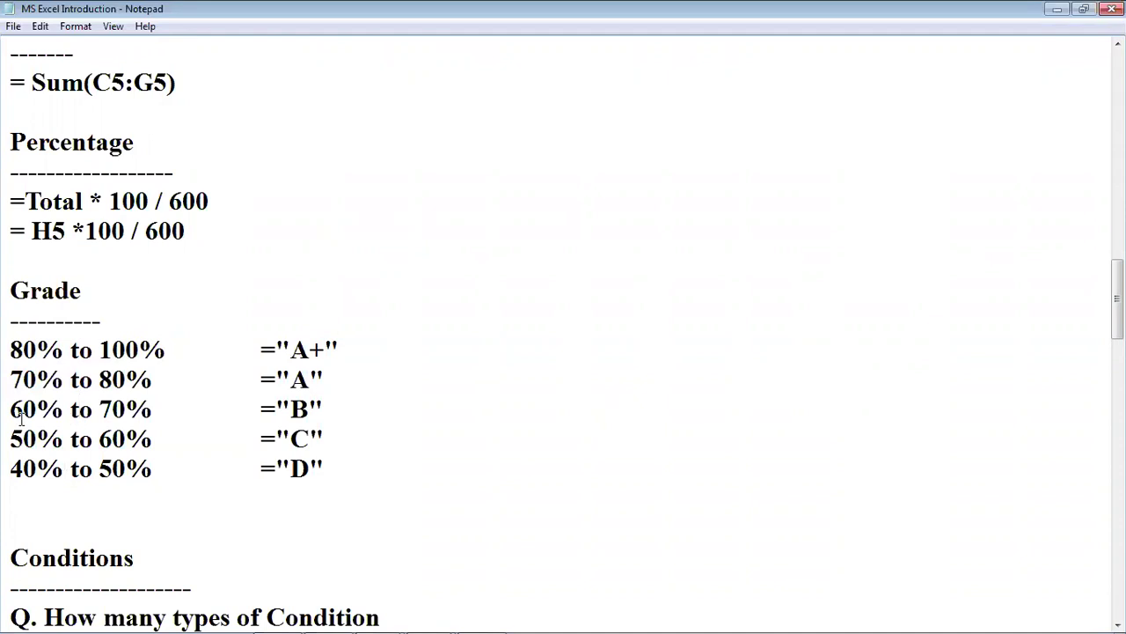
left_click_drag(11, 410, 130, 410)
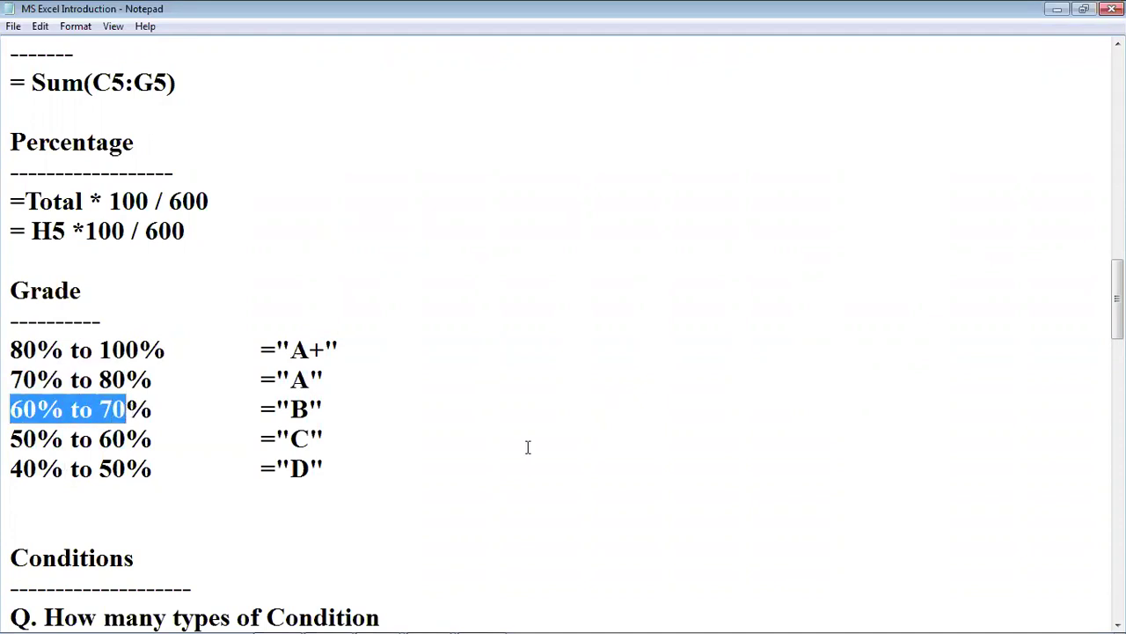
left_click(340, 417)
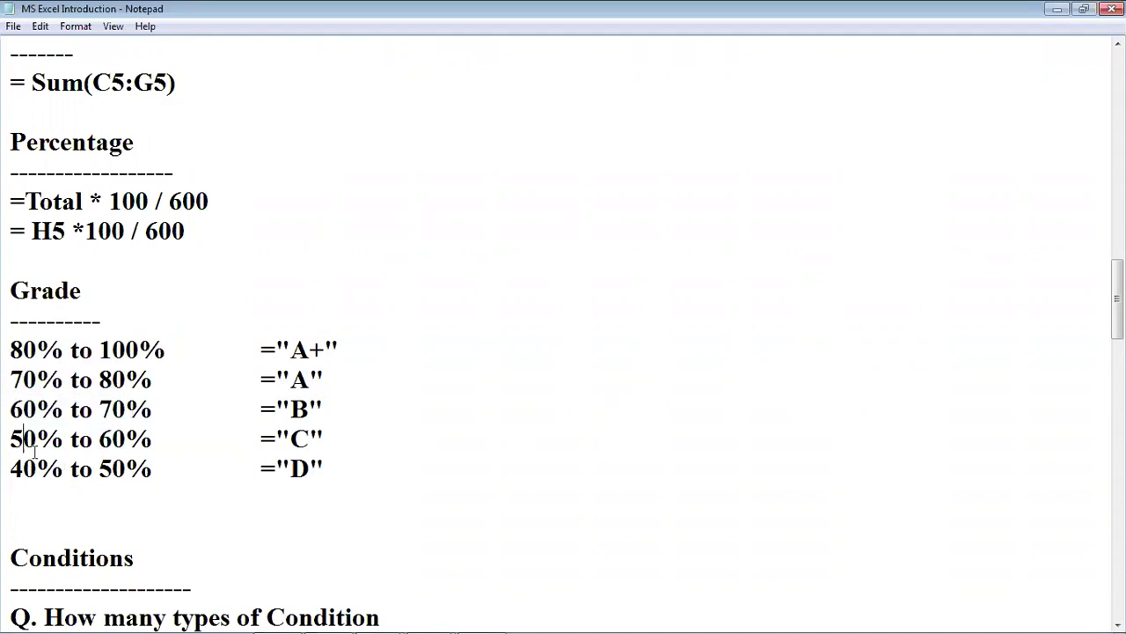
left_click_drag(23, 438, 153, 438)
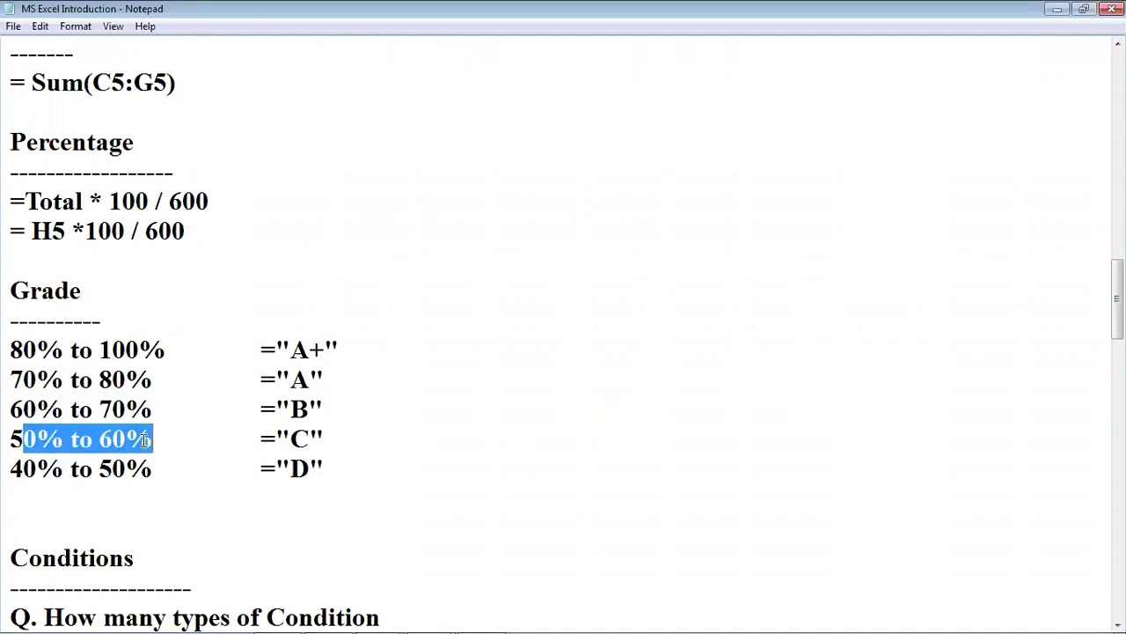
left_click(291, 431)
left_click_drag(12, 475, 162, 470)
left_click(290, 469)
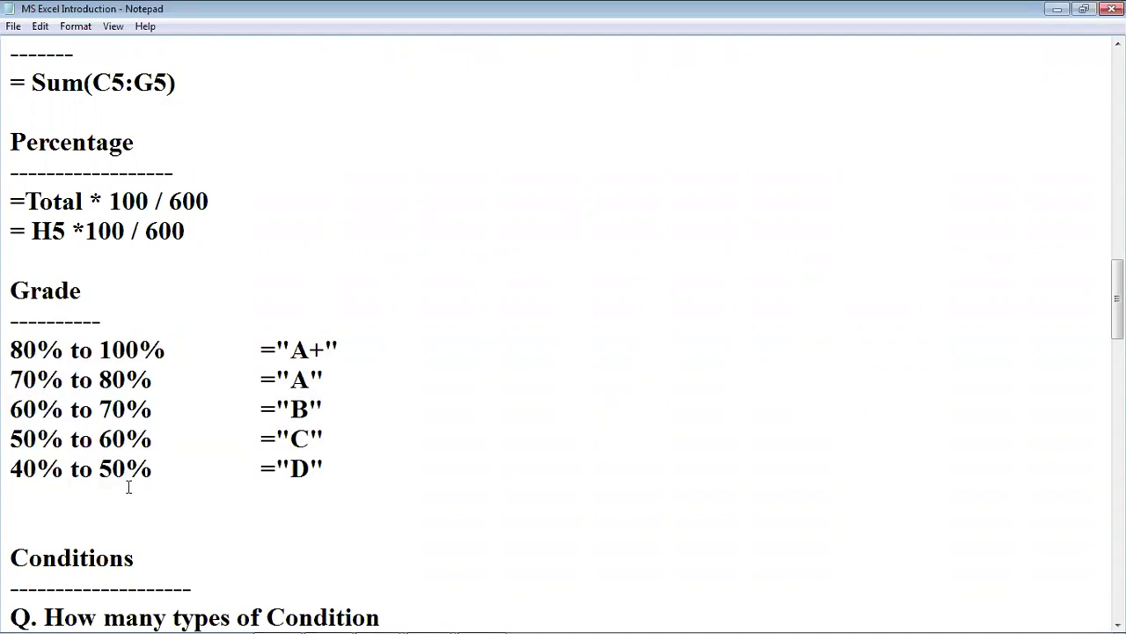
left_click(336, 471)
Remove the extra blank line above the Conditions heading.
scroll(336, 468, "down", 1)
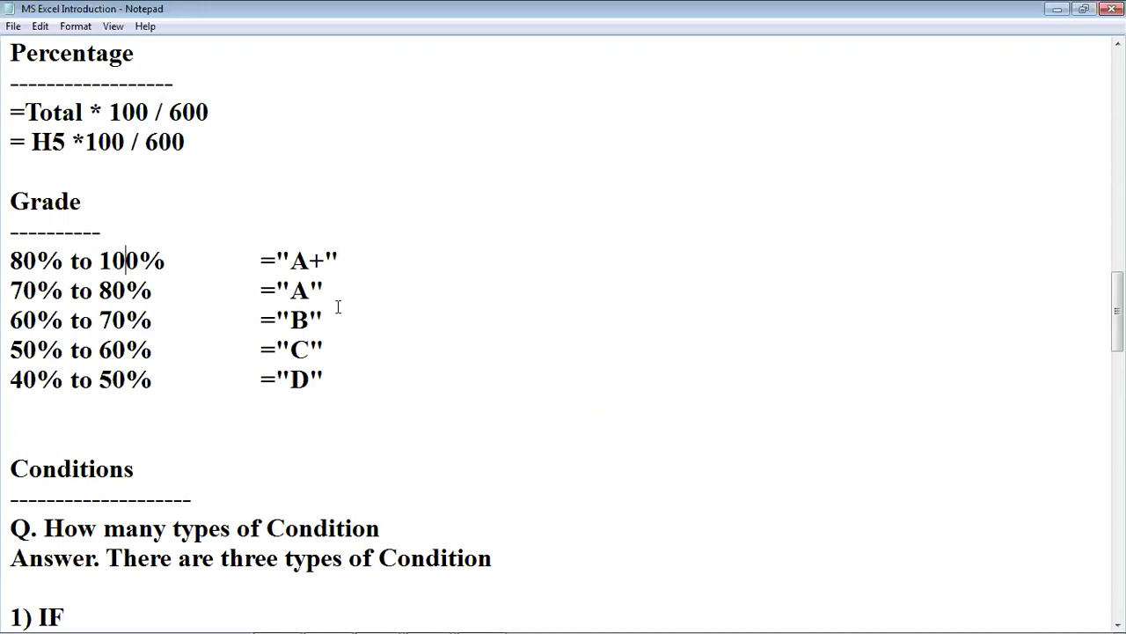
scroll(313, 332, "down", 1)
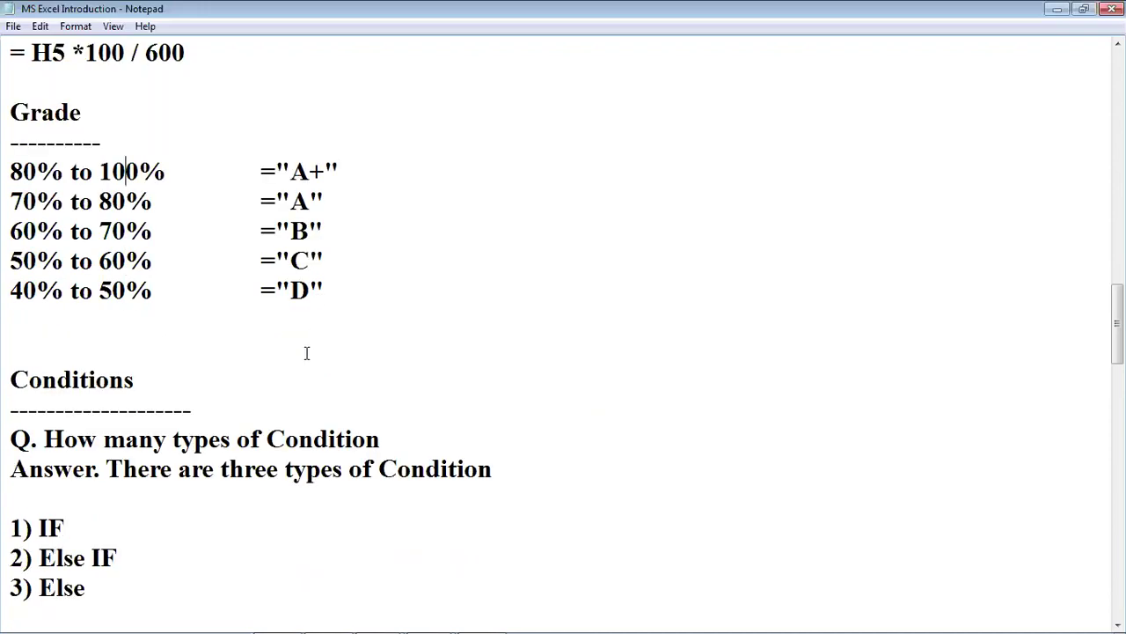
left_click_drag(13, 379, 146, 390)
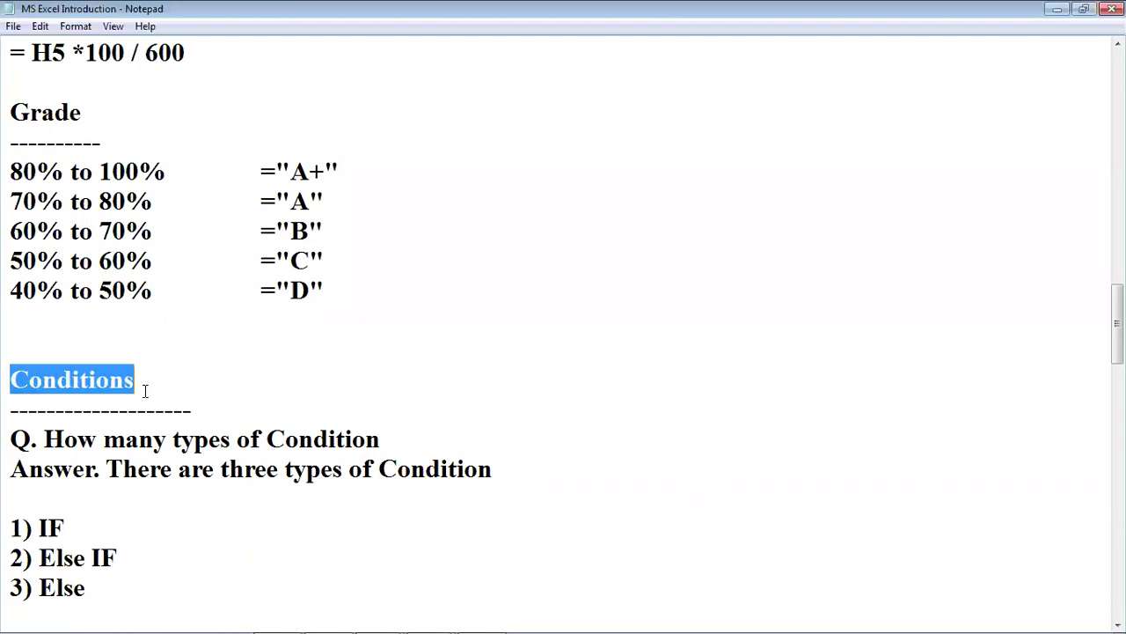
left_click(150, 330)
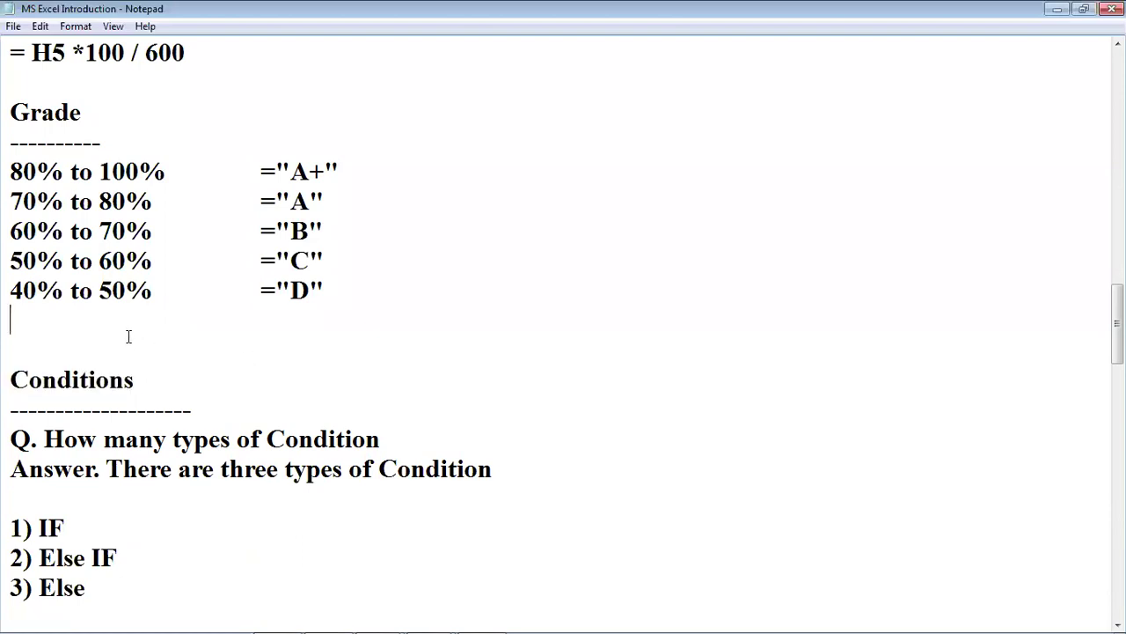
key("Delete")
key("Down")
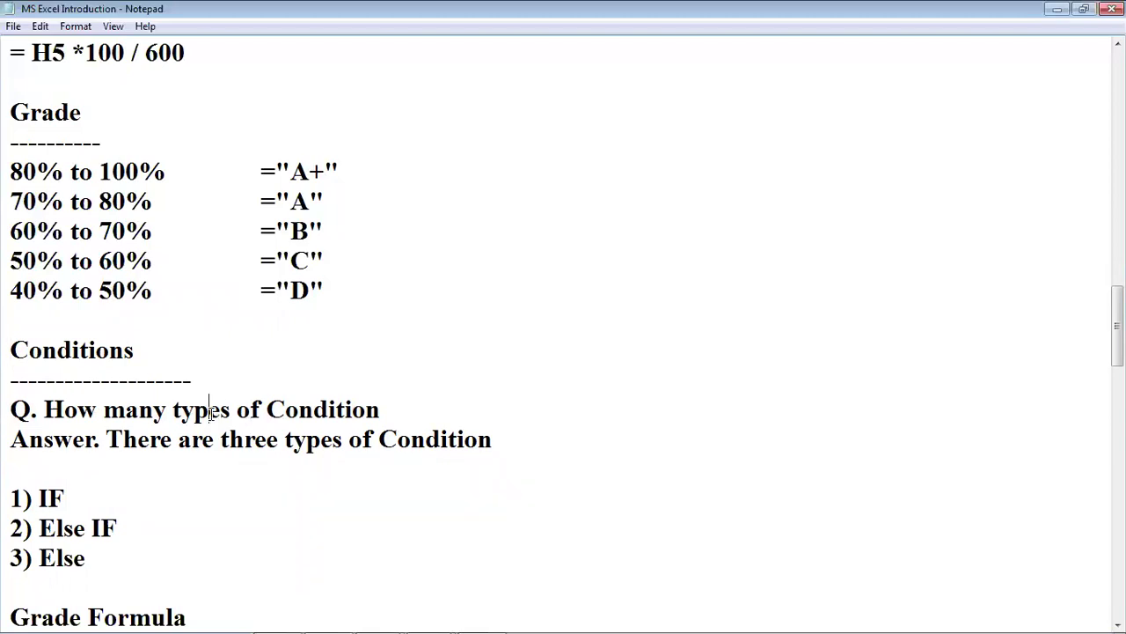
left_click_drag(11, 410, 502, 442)
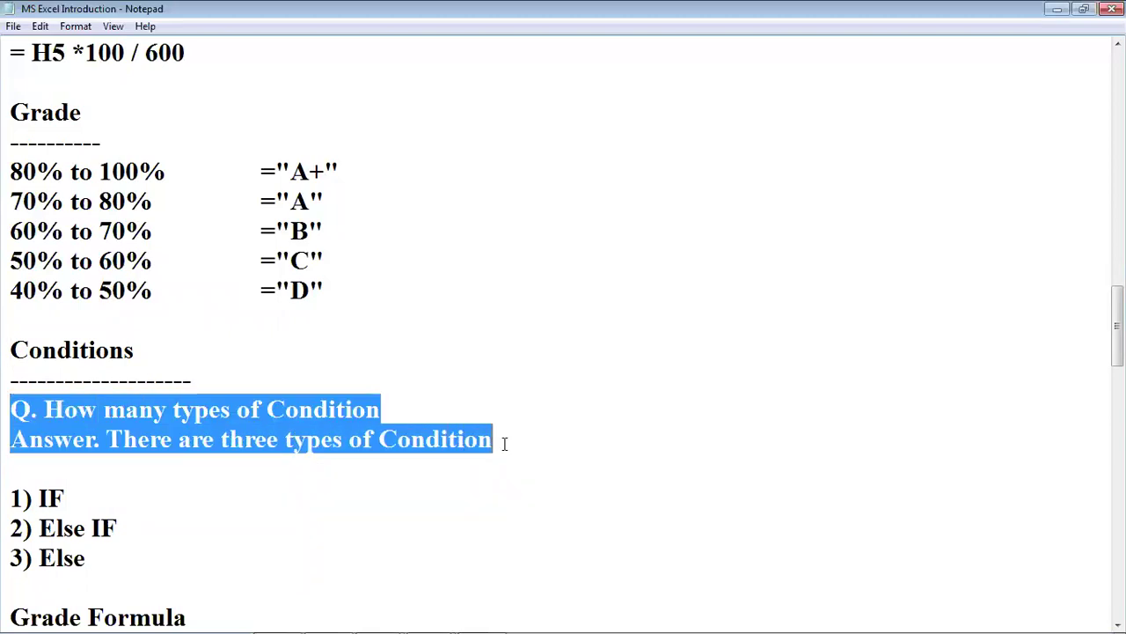
left_click(191, 439)
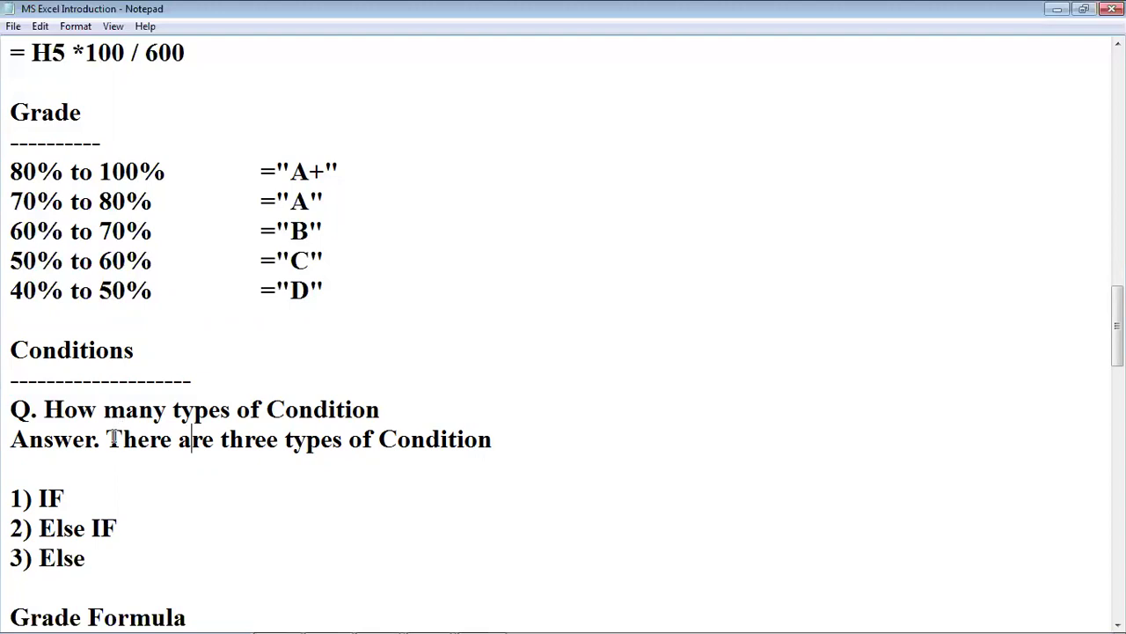
left_click_drag(104, 439, 513, 452)
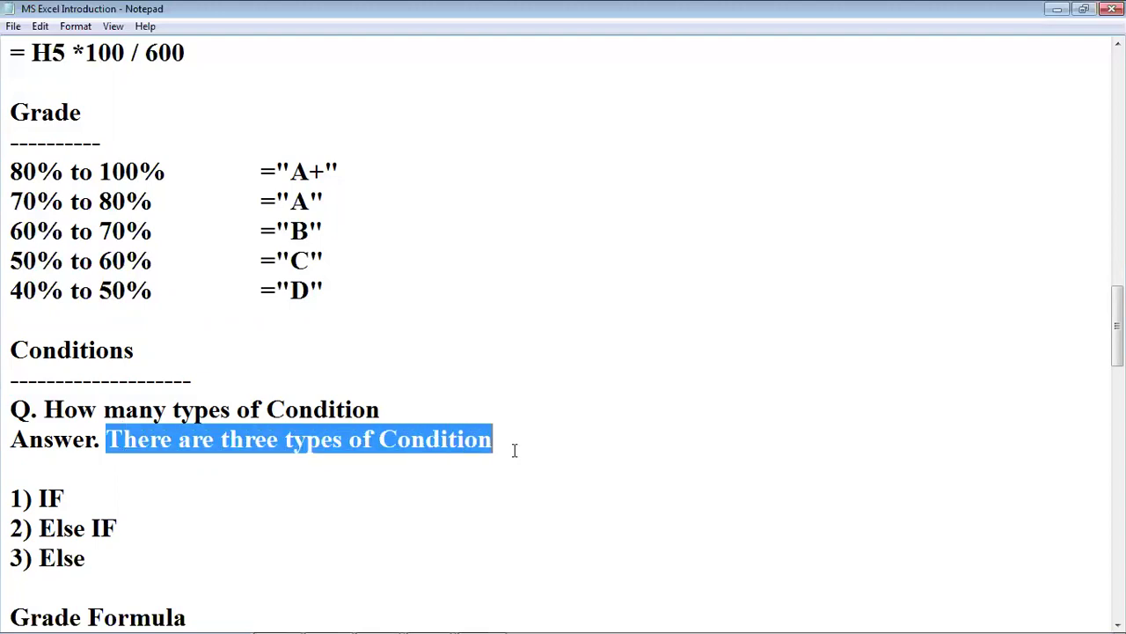
left_click(463, 458)
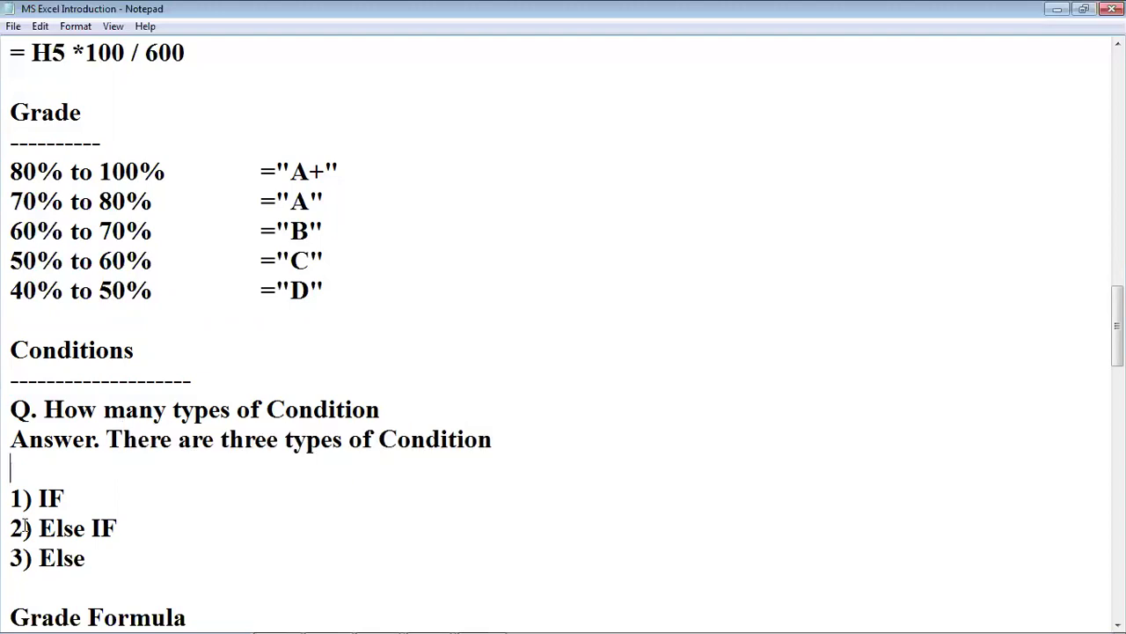
left_click_drag(11, 498, 65, 500)
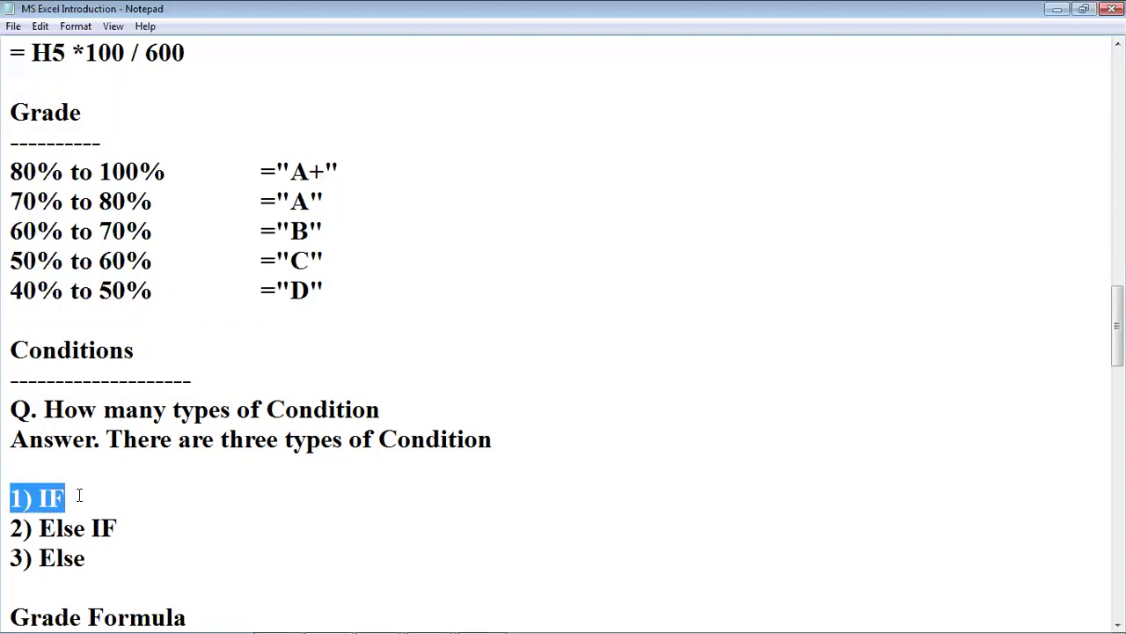
left_click(85, 488)
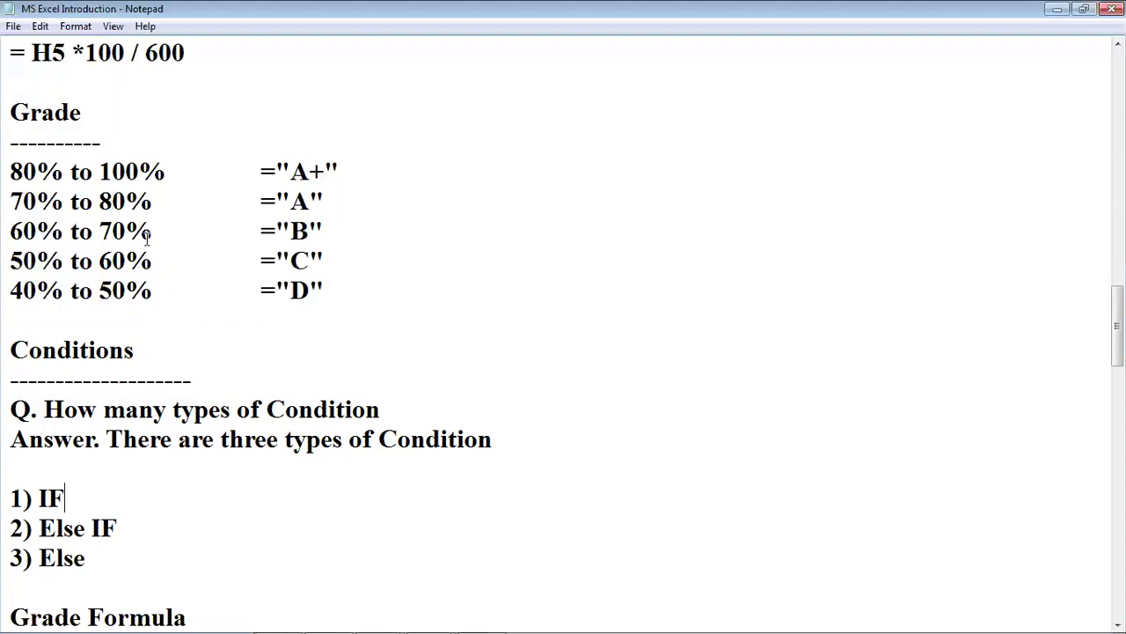
left_click_drag(23, 171, 74, 171)
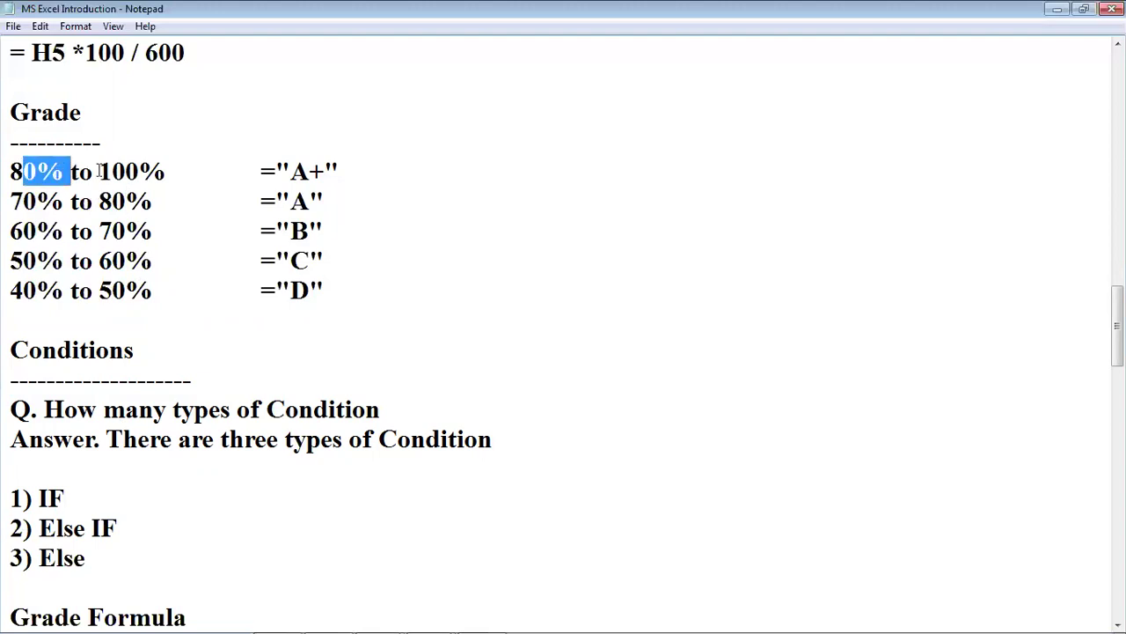
left_click(111, 172)
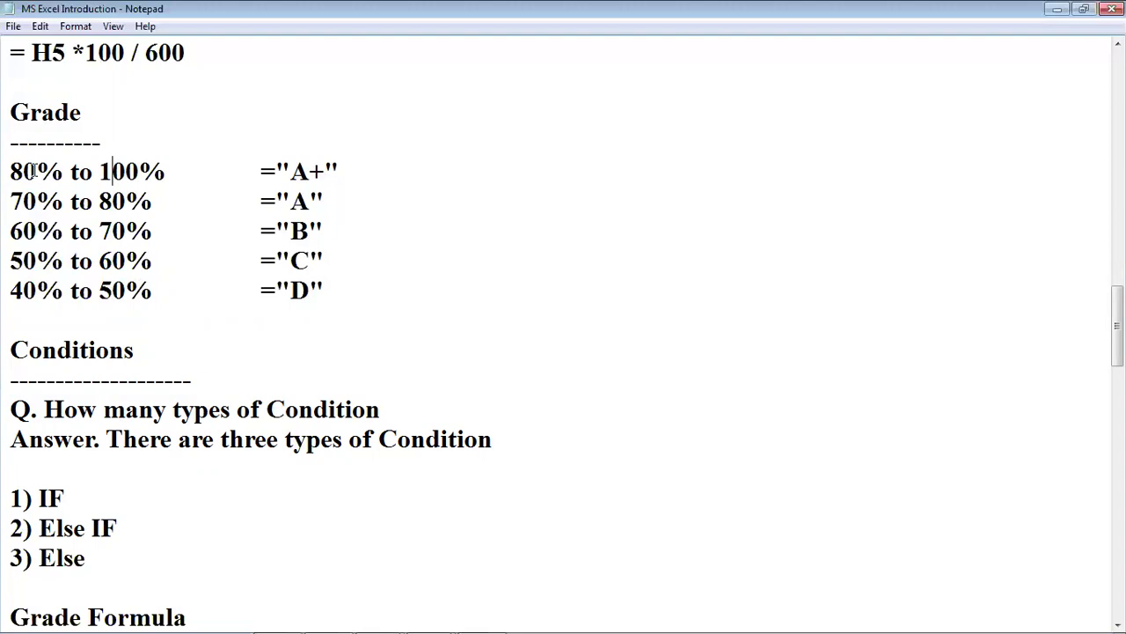
left_click(310, 172)
left_click(23, 172)
left_click_drag(291, 171, 310, 172)
left_click_drag(3, 495, 95, 496)
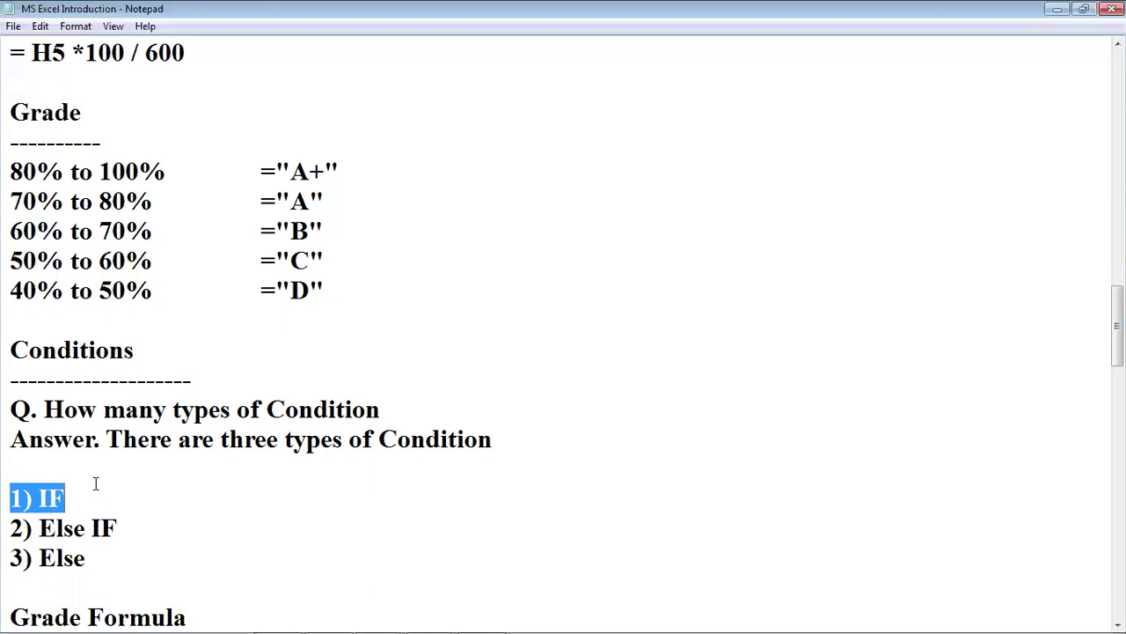
left_click(336, 170)
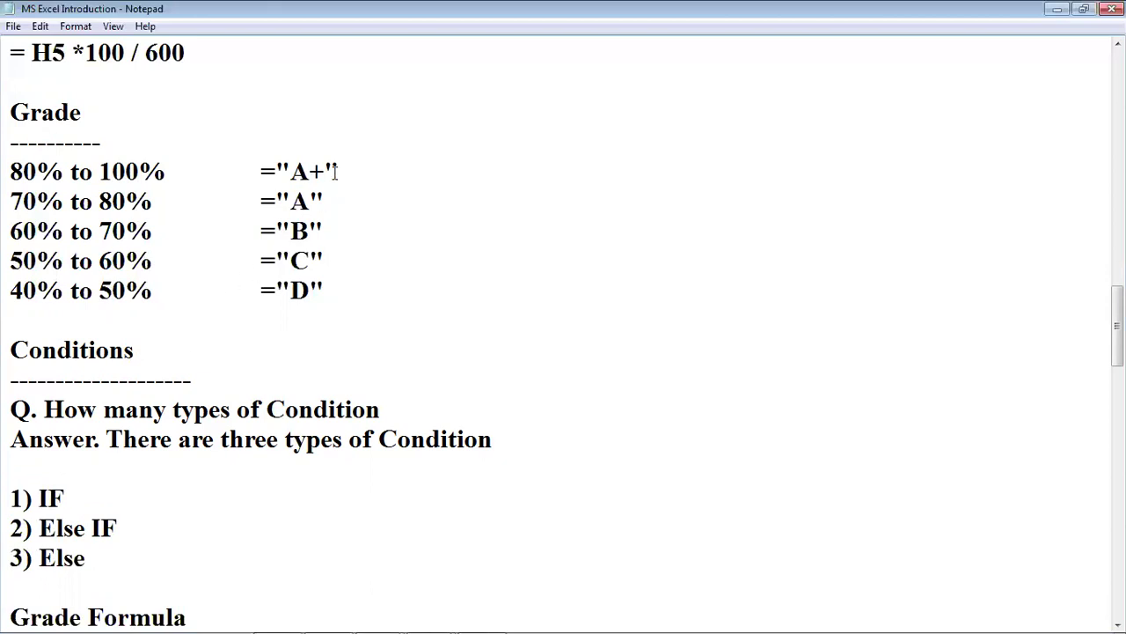
left_click(48, 498)
left_click(79, 466)
left_click_drag(10, 528, 141, 526)
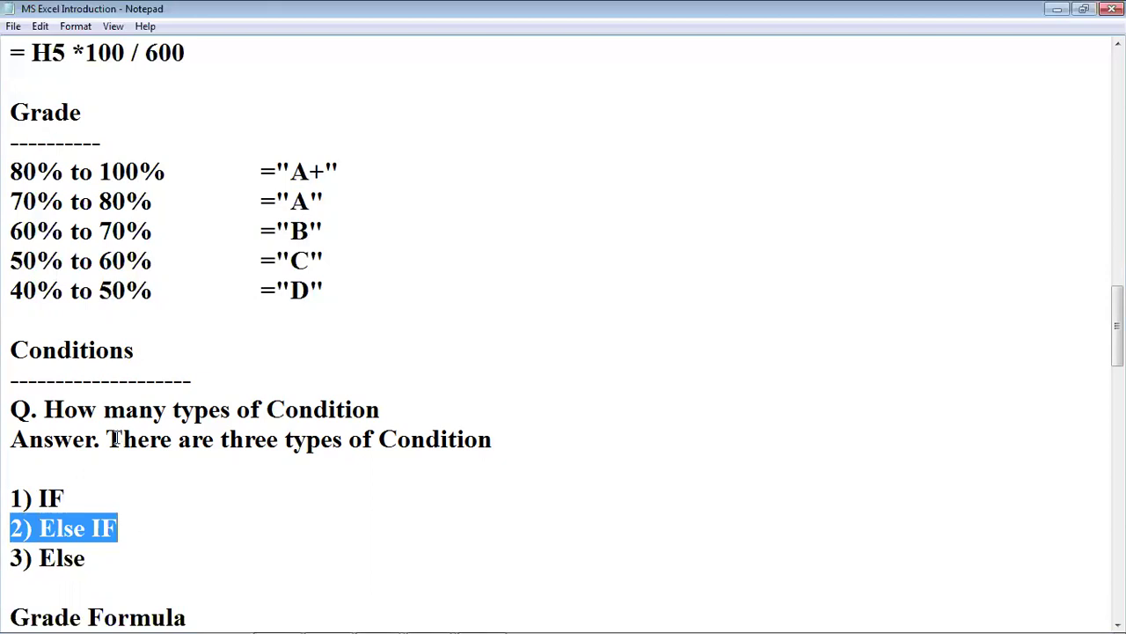
left_click(58, 178)
left_click(288, 165)
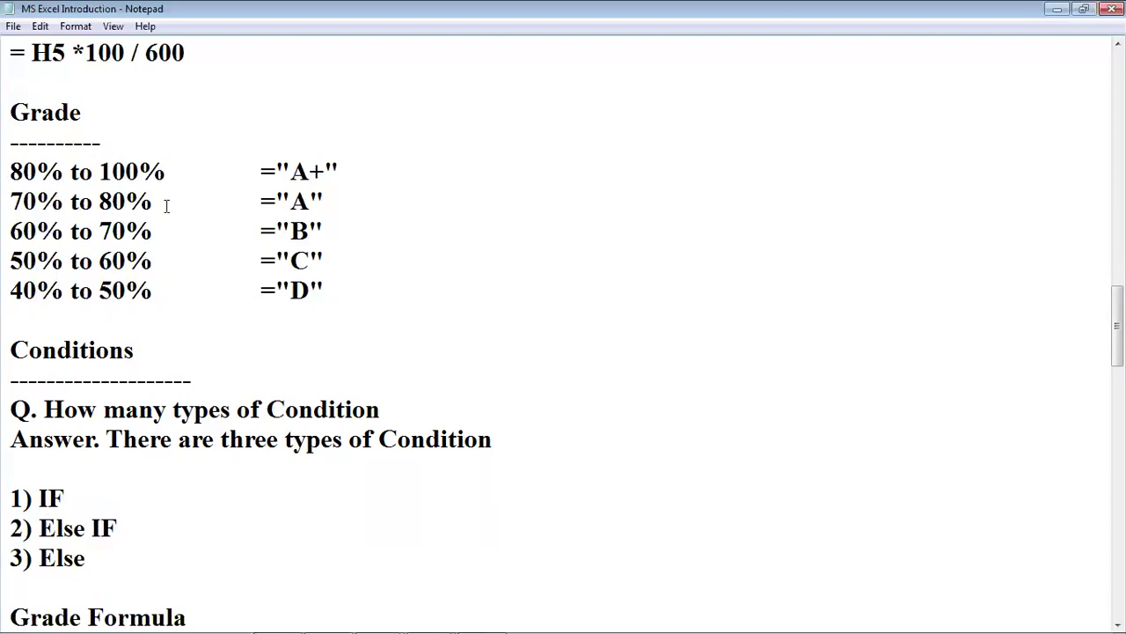
left_click(303, 199)
left_click_drag(10, 521, 103, 528)
left_click(92, 573)
left_click_drag(35, 561, 110, 561)
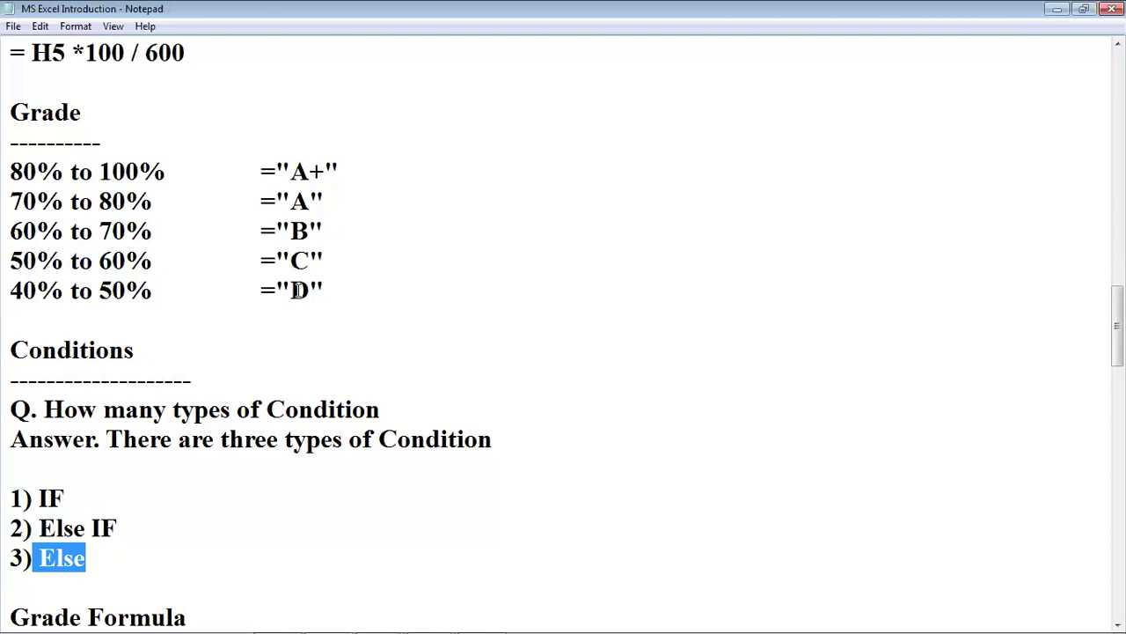
scroll(297, 288, "down", 1)
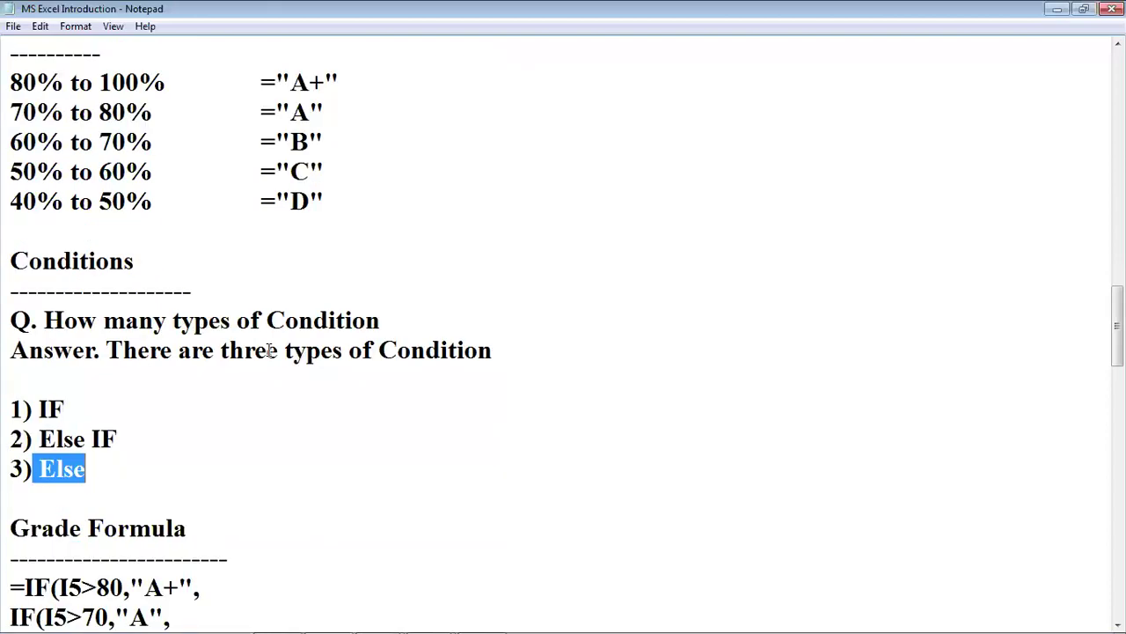
Review the first IF and its I5 reference in the nested Grade Formula.
left_click(99, 456)
scroll(114, 447, "down", 2)
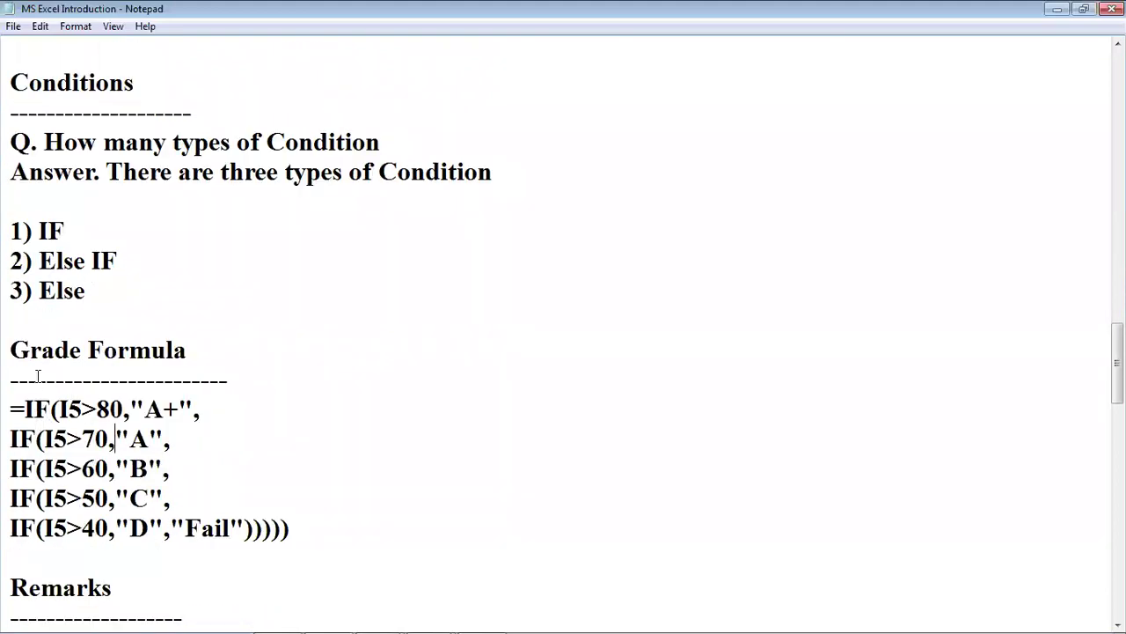
left_click(15, 410)
left_click_drag(32, 410, 82, 410)
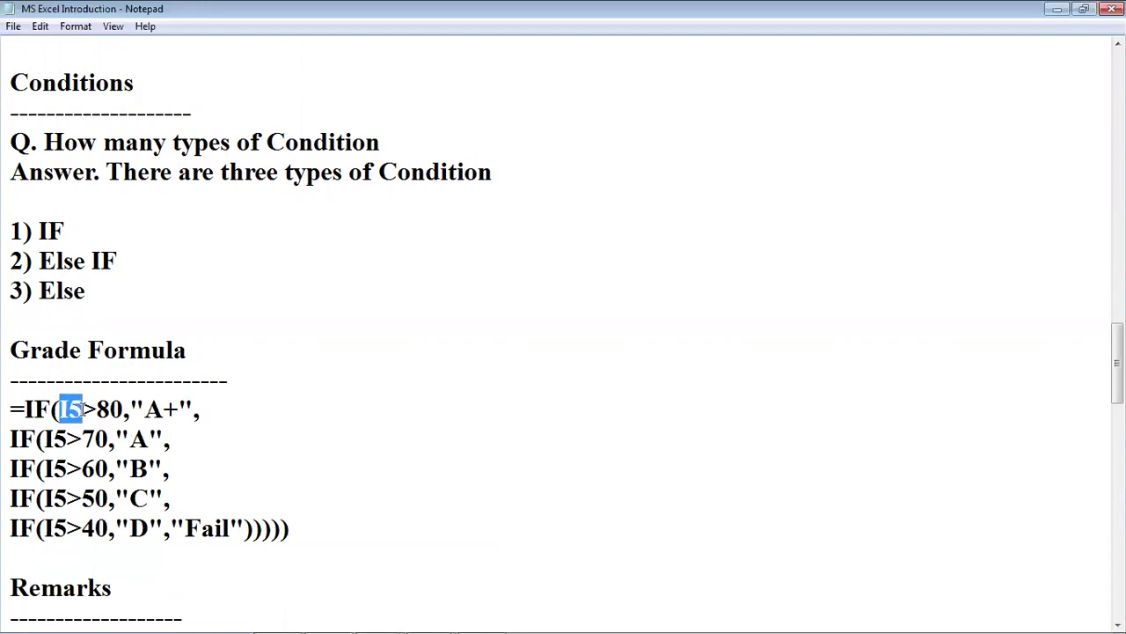
left_click(164, 415)
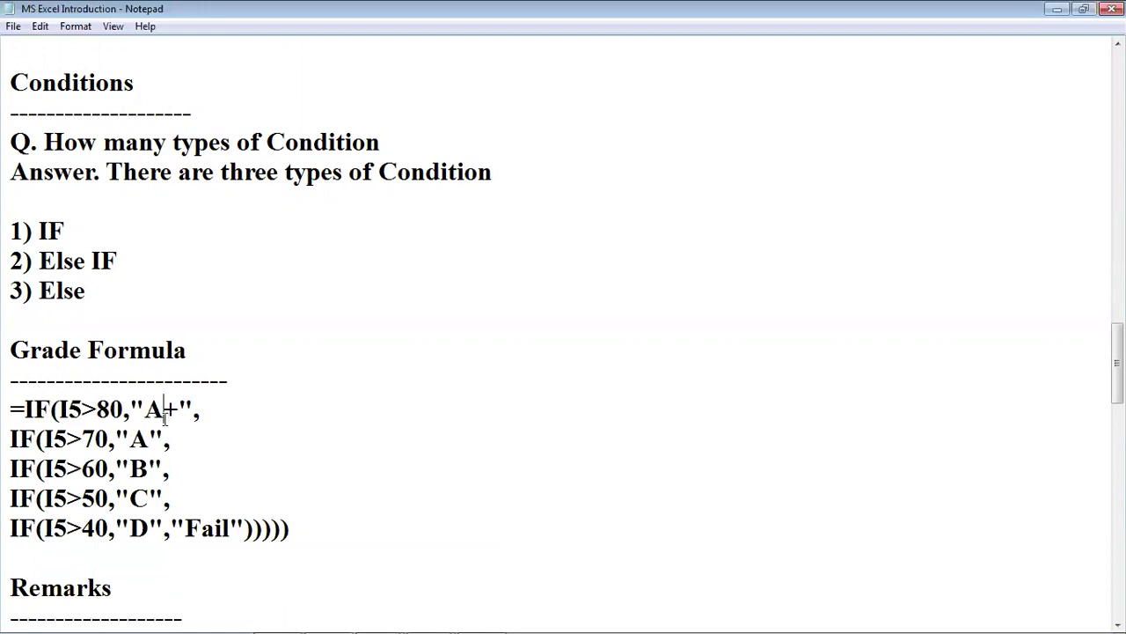
Switch back to the Mark Sheet workbook in Excel.
key("alt+f")
key("Escape")
mouse_move(523, 613)
left_click(482, 616)
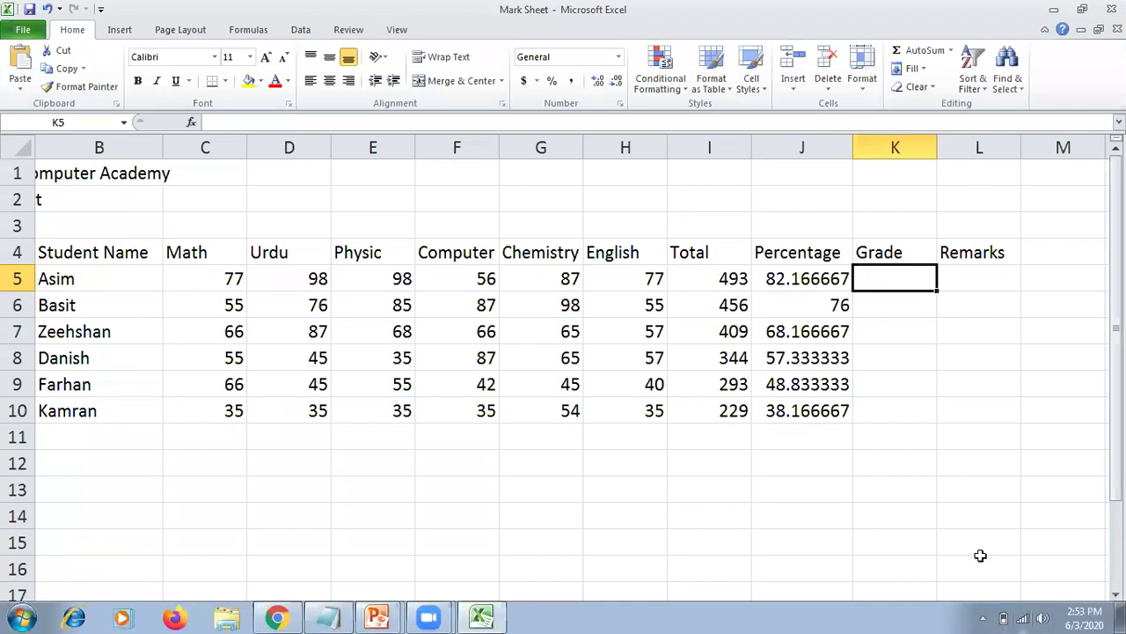
Set the worksheet zoom to 200%.
left_click(980, 554)
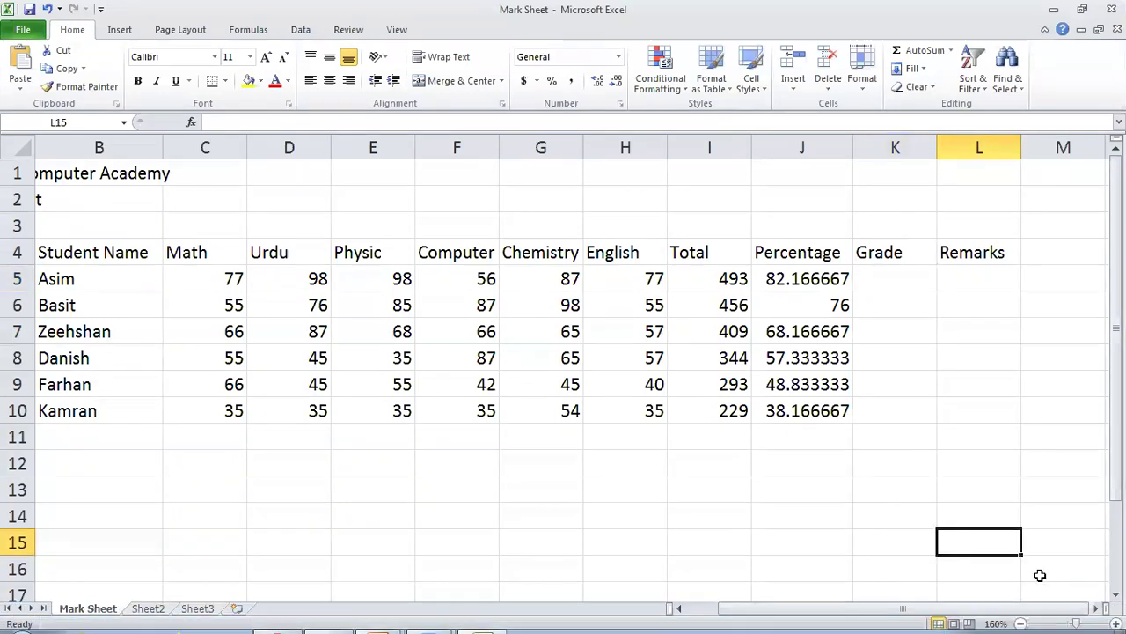
left_click(996, 623)
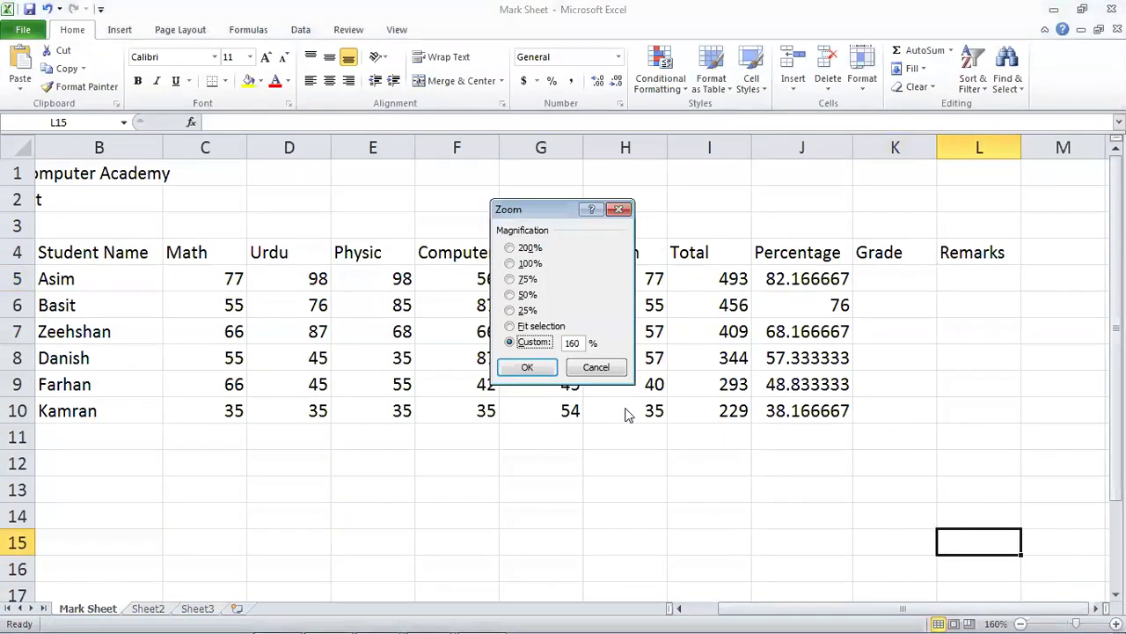
double_click(574, 343)
type("20")
key("Return")
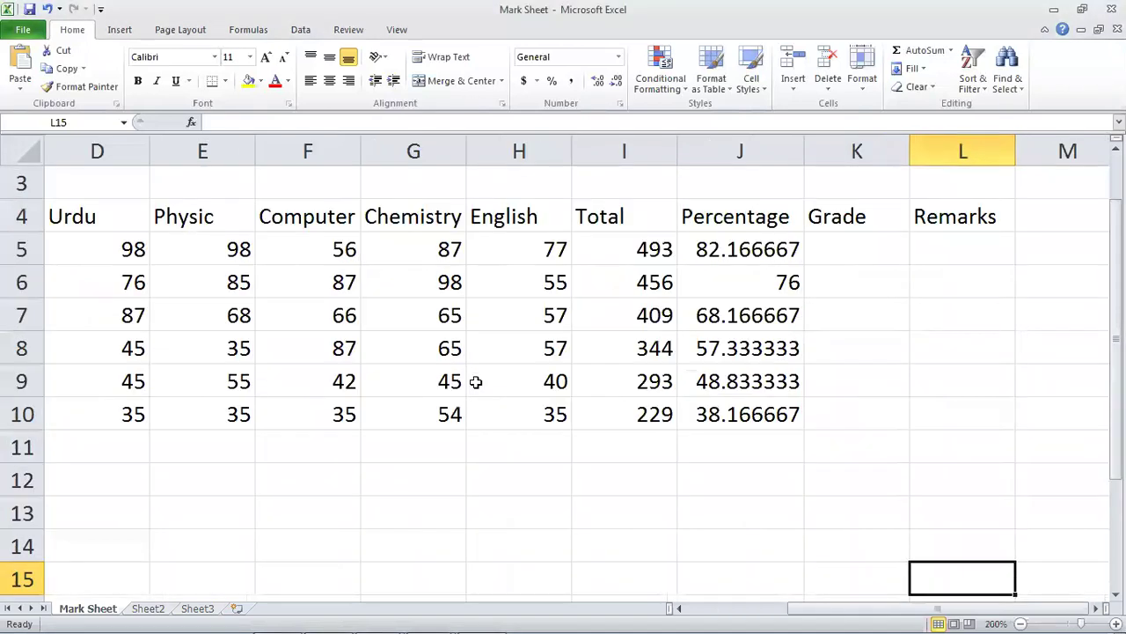
Enter =IF(J5>80,"A+") in K5 as the first student's grade formula.
key("Up")
key("Up")
key("Up")
key("Up")
key("Up")
key("Up")
key("Up")
key("Up")
key("Up")
key("Up")
key("Up")
key("Up")
key("Up")
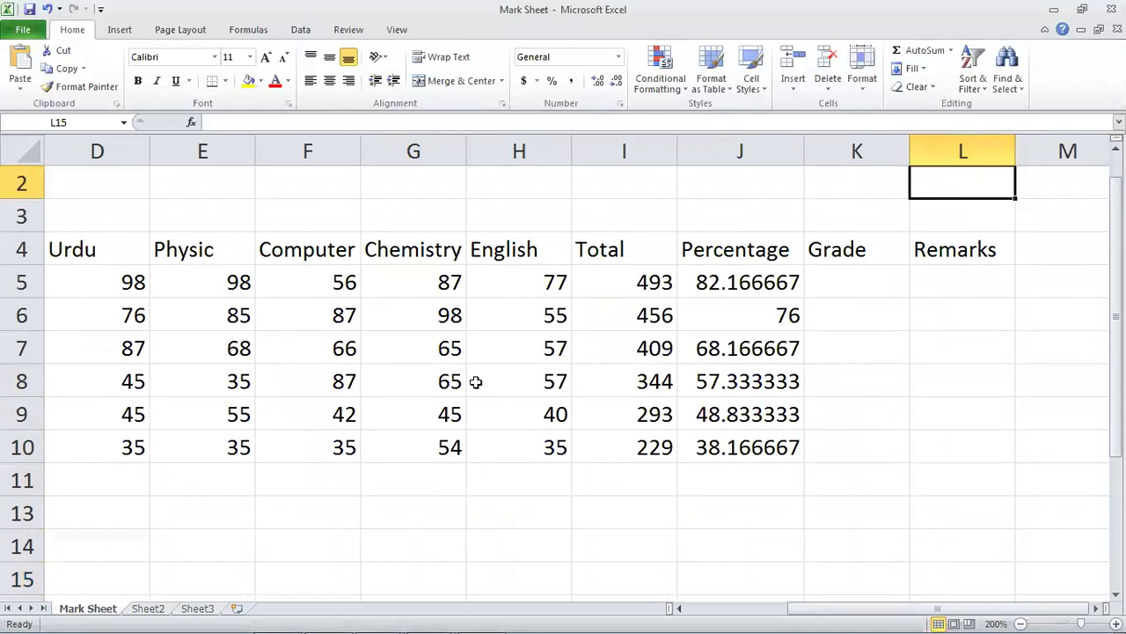
key("Up")
key("Down")
key("Down")
key("Down")
key("Down")
key("Right")
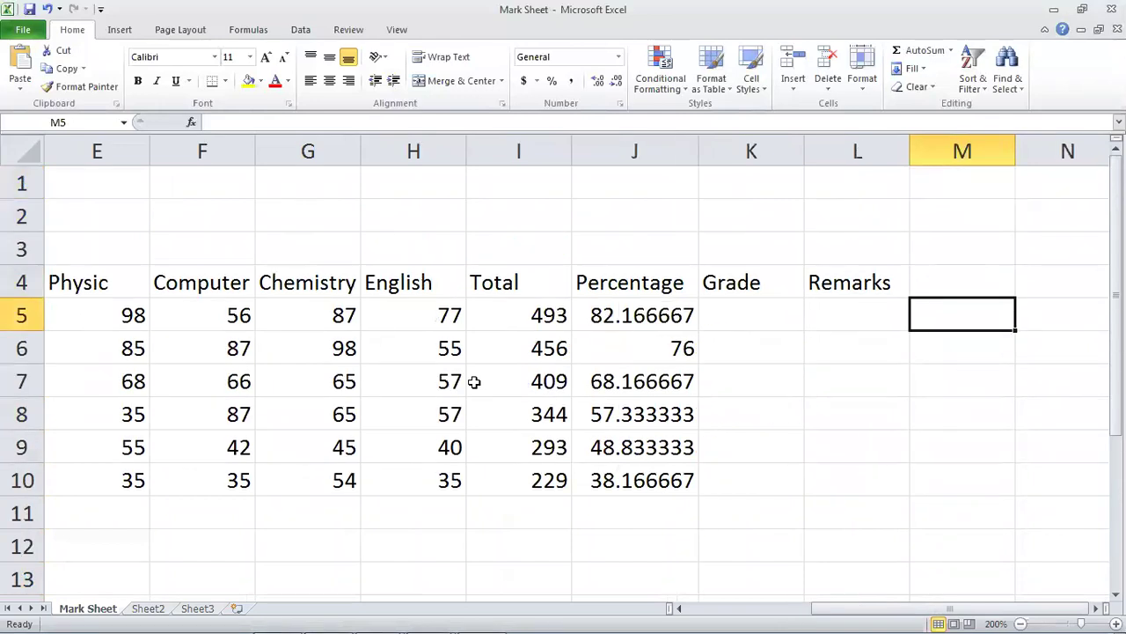
key("Left")
key("Left")
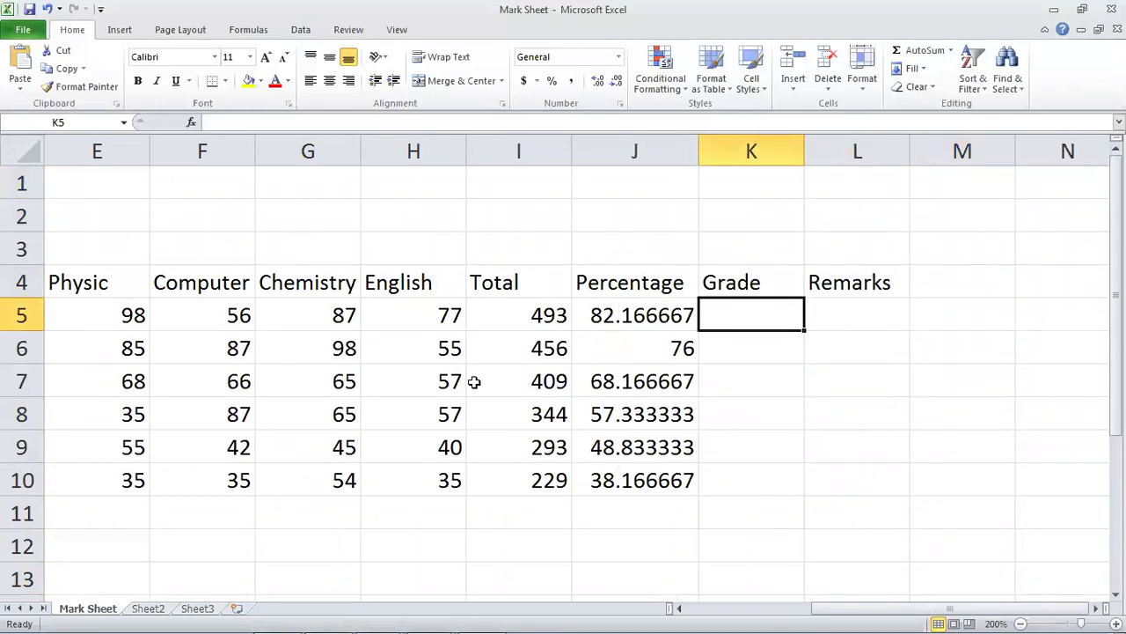
type("=I")
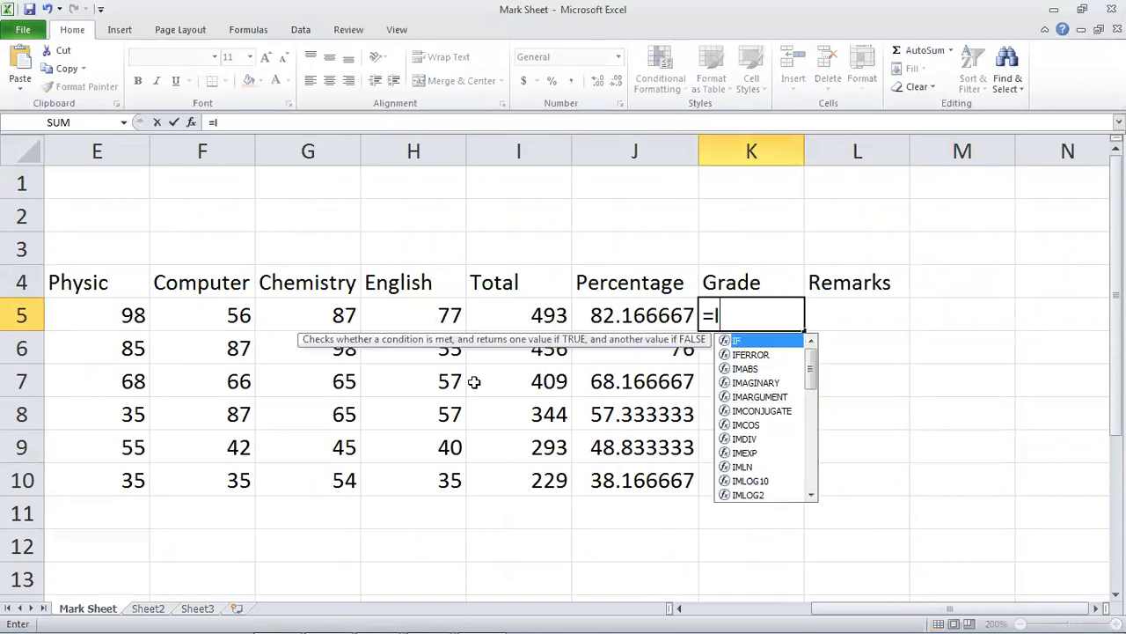
type("F(")
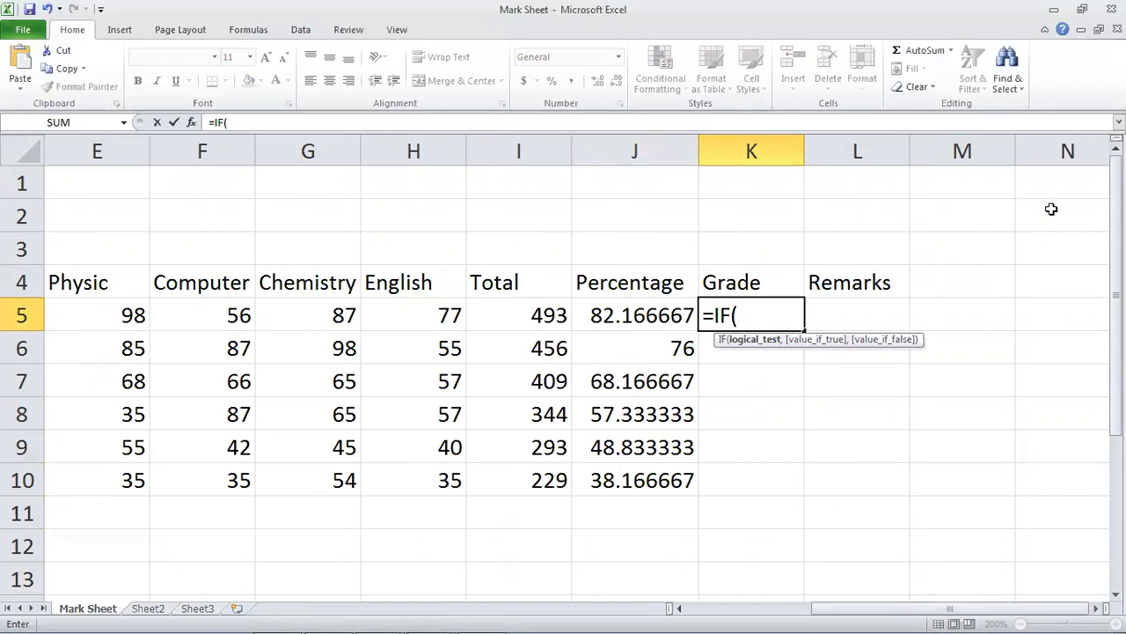
type("J5")
type(">8")
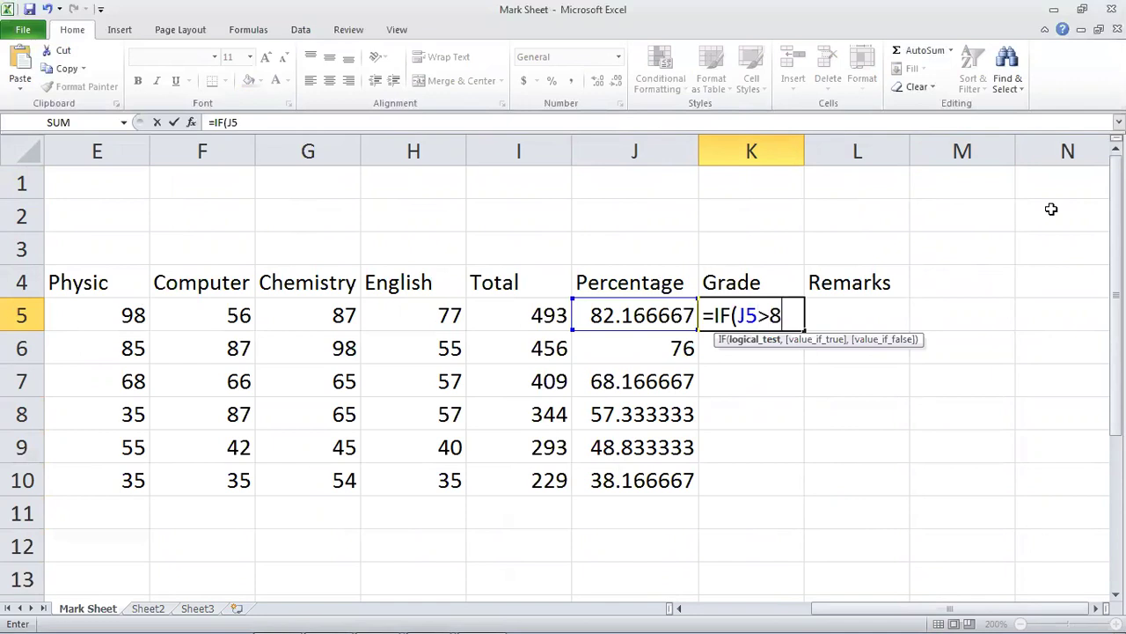
type("0,\"")
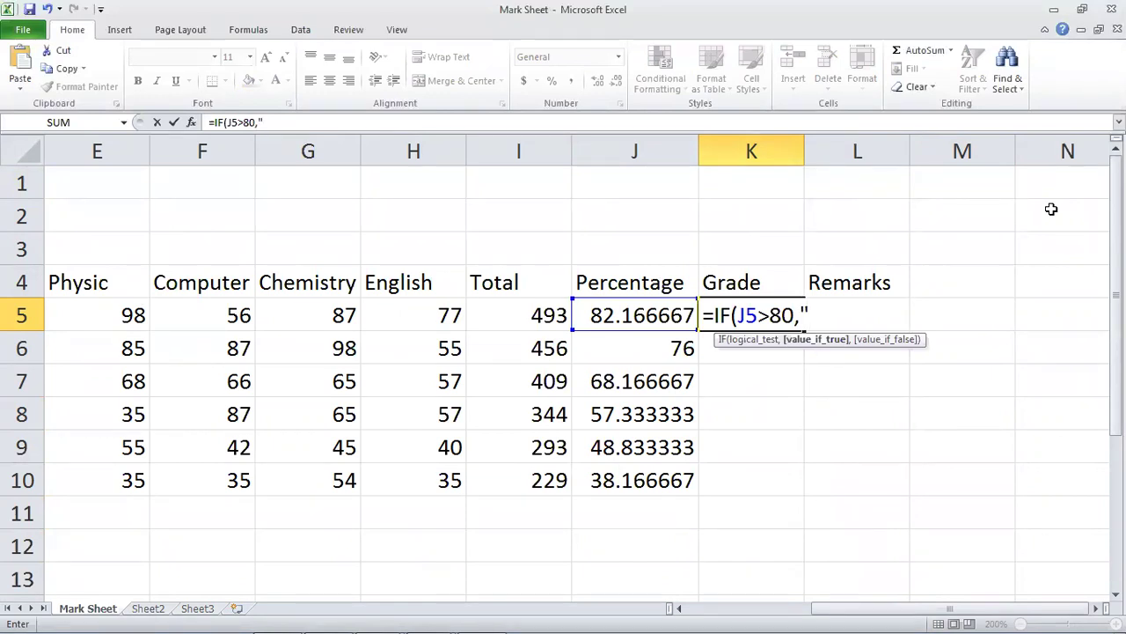
type("a")
key("BackSpace")
type("A+\"")
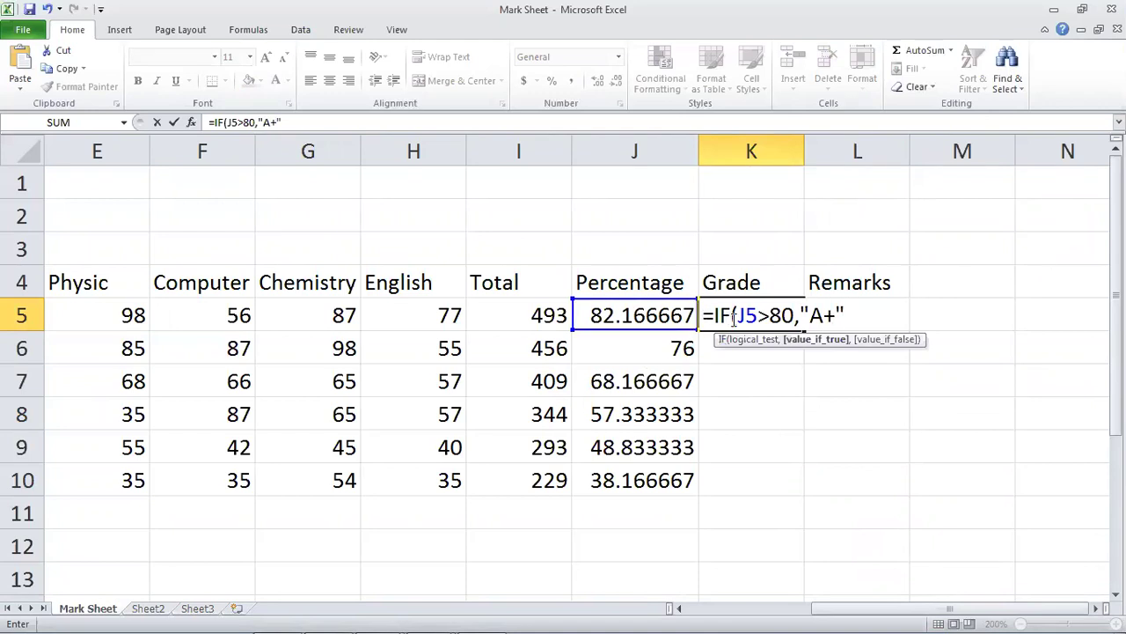
type(")")
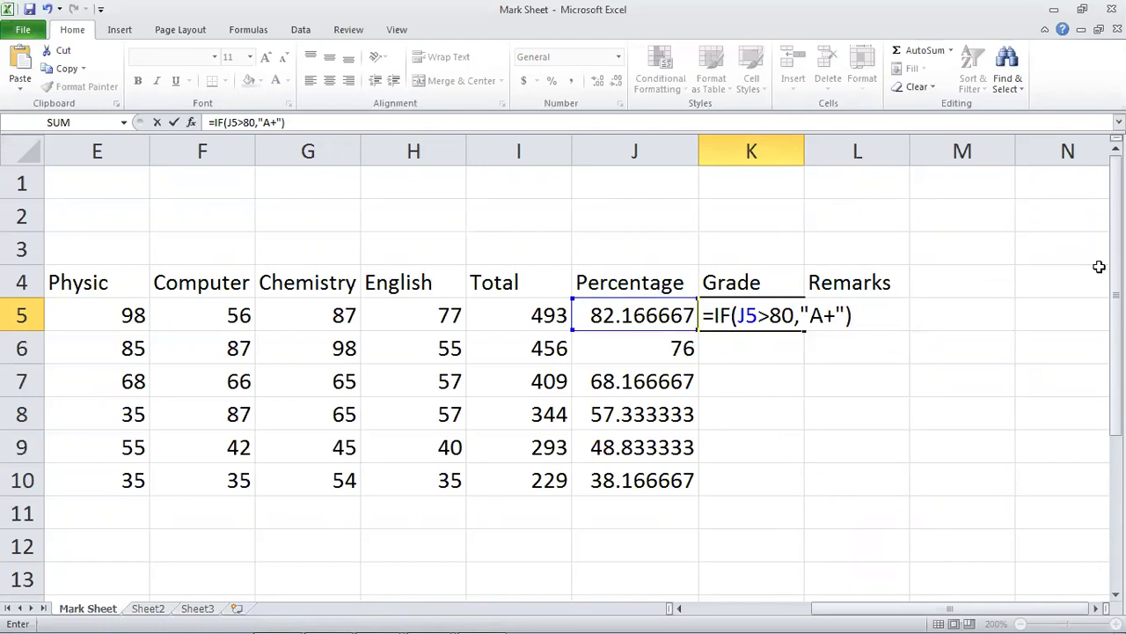
key("Return")
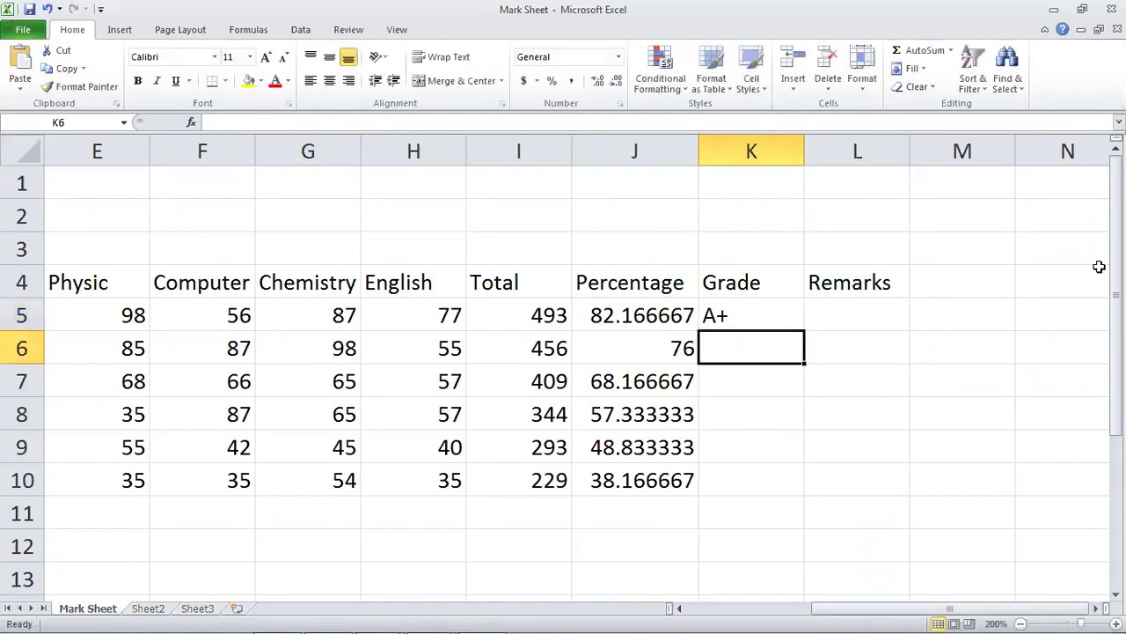
key("Up")
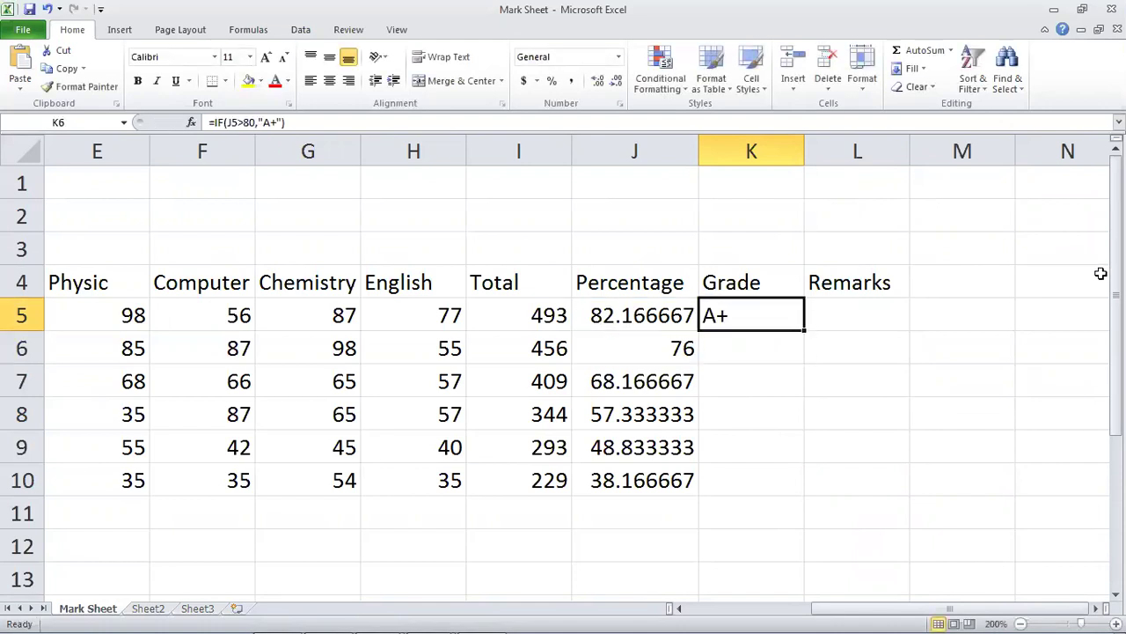
Fill K5's grade formula down to K10 and inspect the copied formulas in K6–K8.
left_click(727, 316)
left_click_drag(805, 331, 805, 489)
left_click(776, 370)
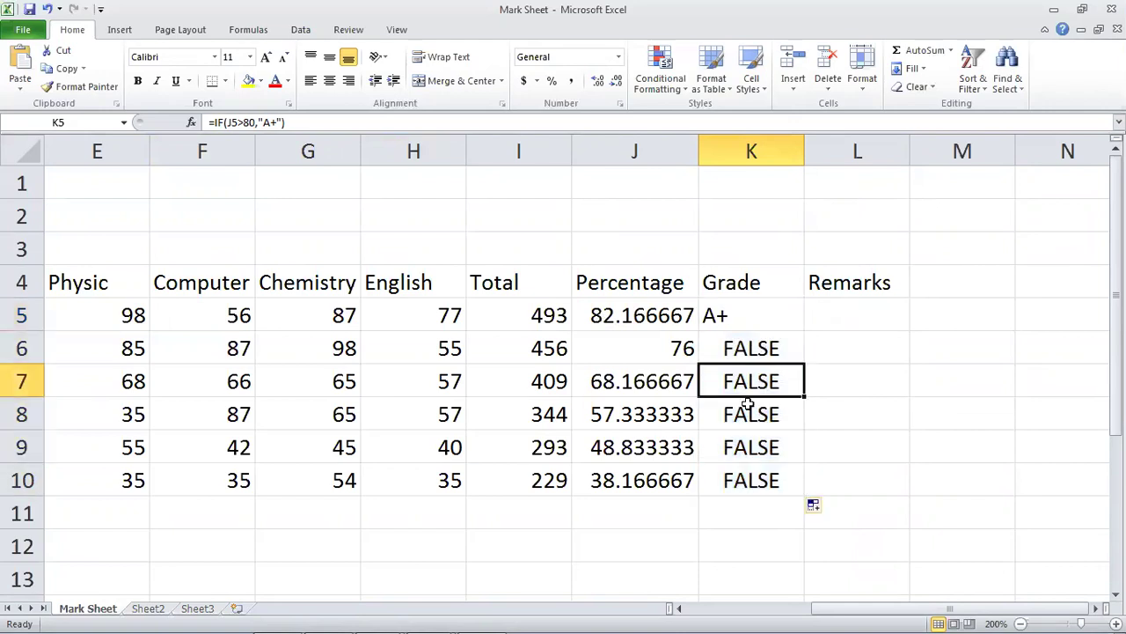
double_click(761, 346)
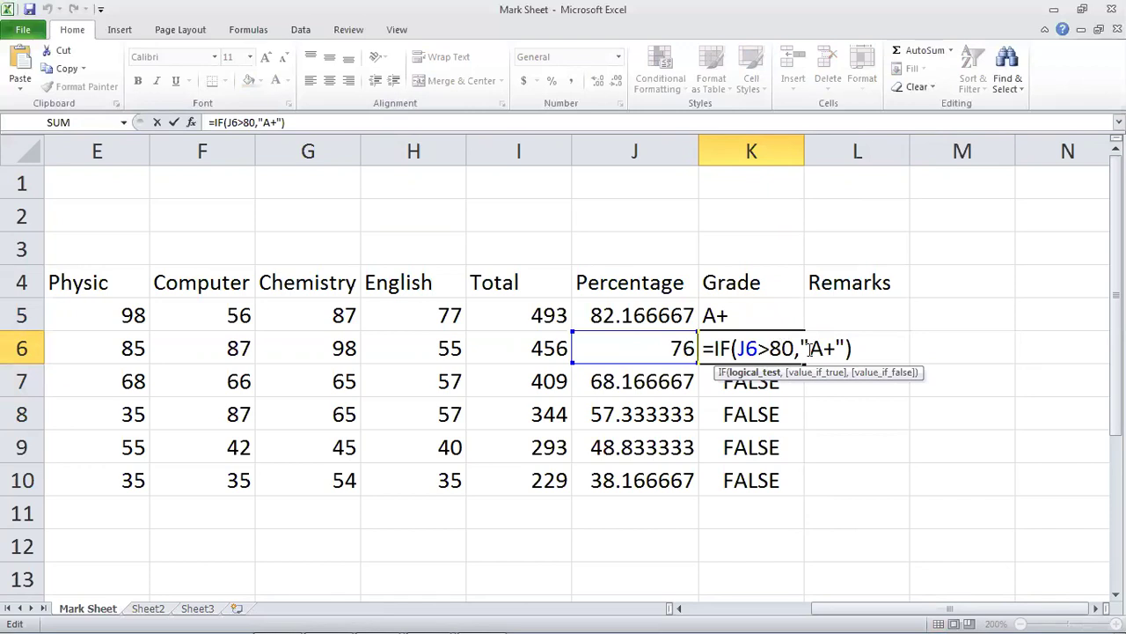
key("Return")
double_click(729, 373)
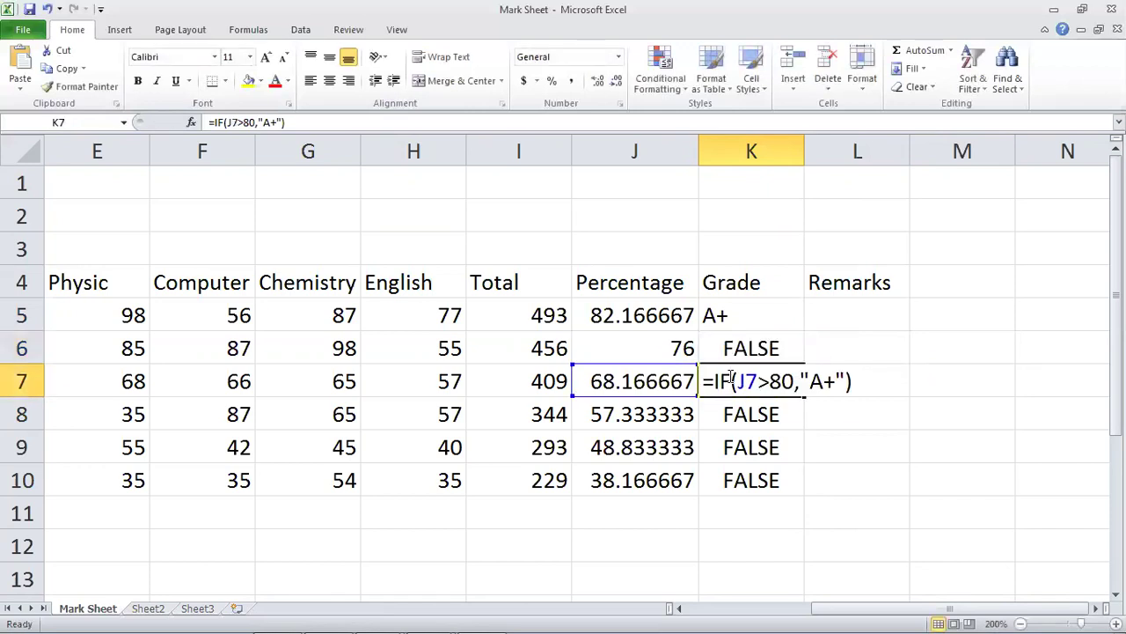
key("Return")
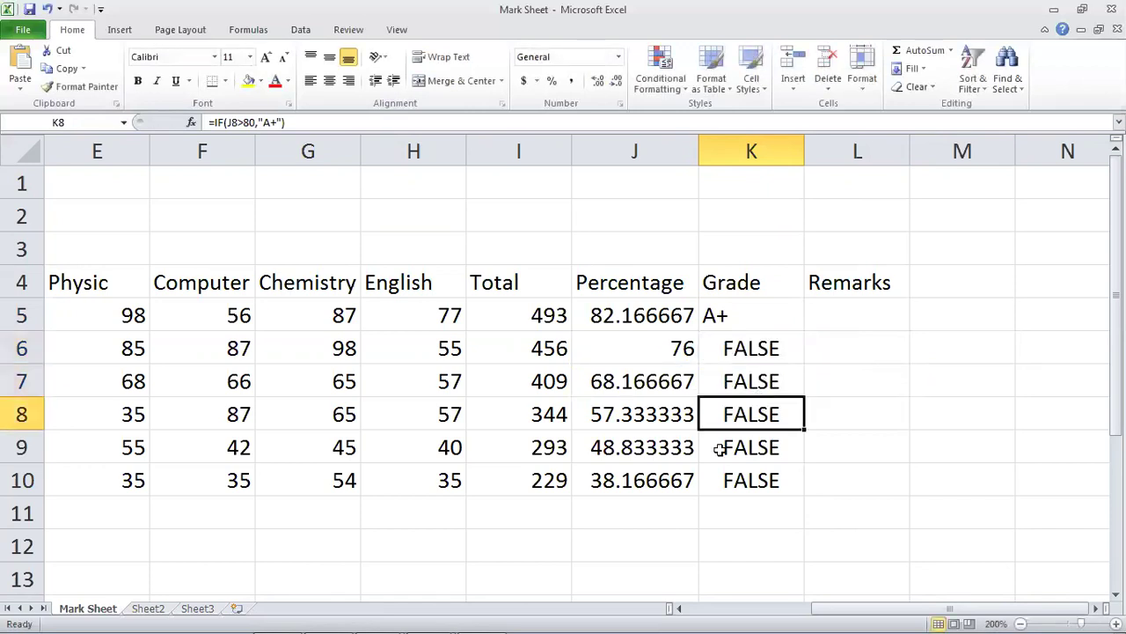
double_click(744, 423)
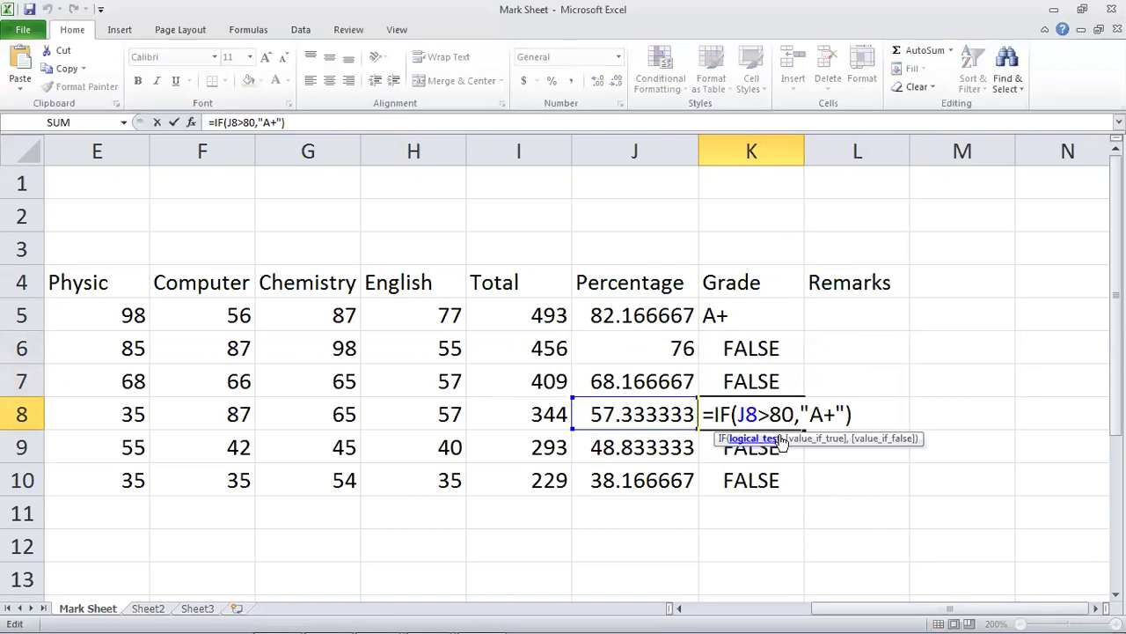
key("Return")
Clear the FALSE results from K6:K10 and reopen K5's formula for editing.
left_click_drag(749, 338, 755, 496)
key("Delete")
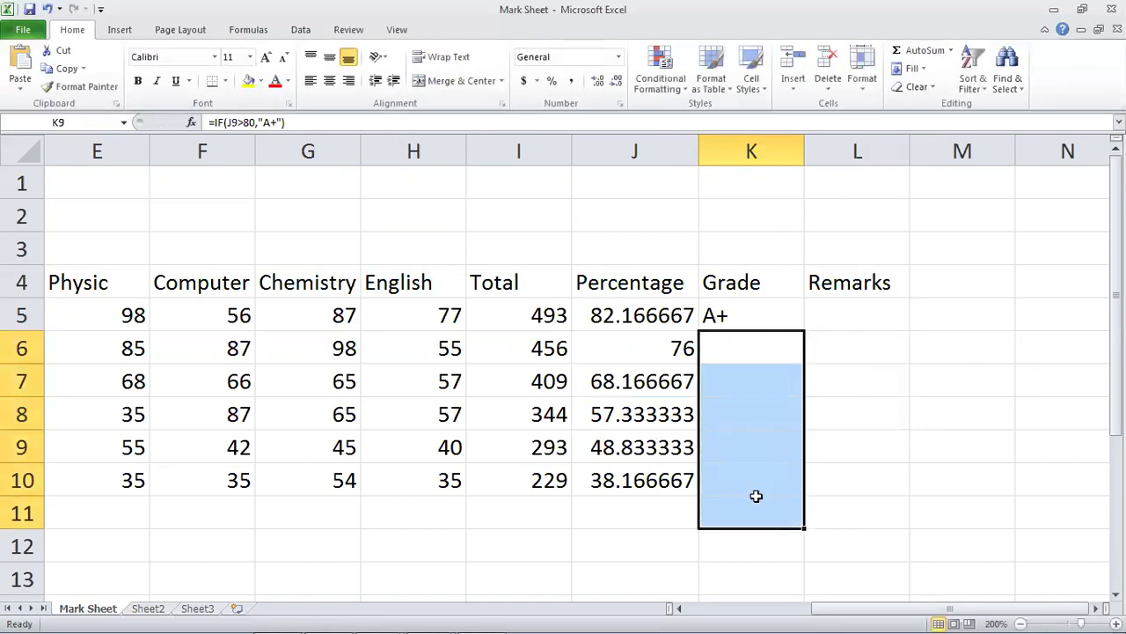
double_click(747, 315)
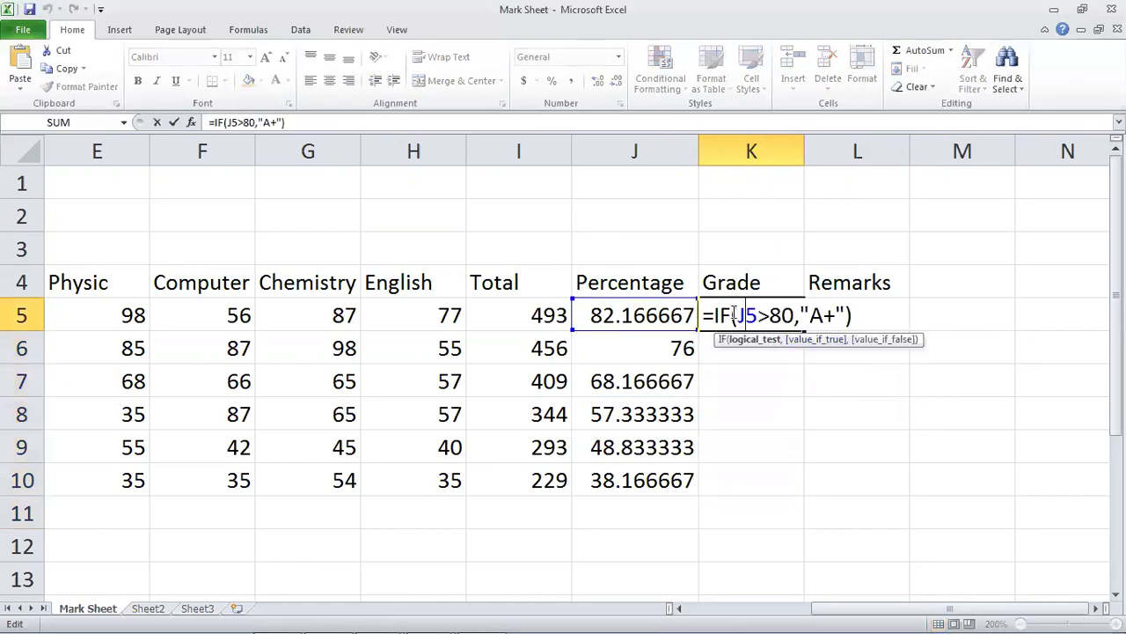
key("Right")
key("Right")
key("Right")
key("Right")
key("Right")
key("Right")
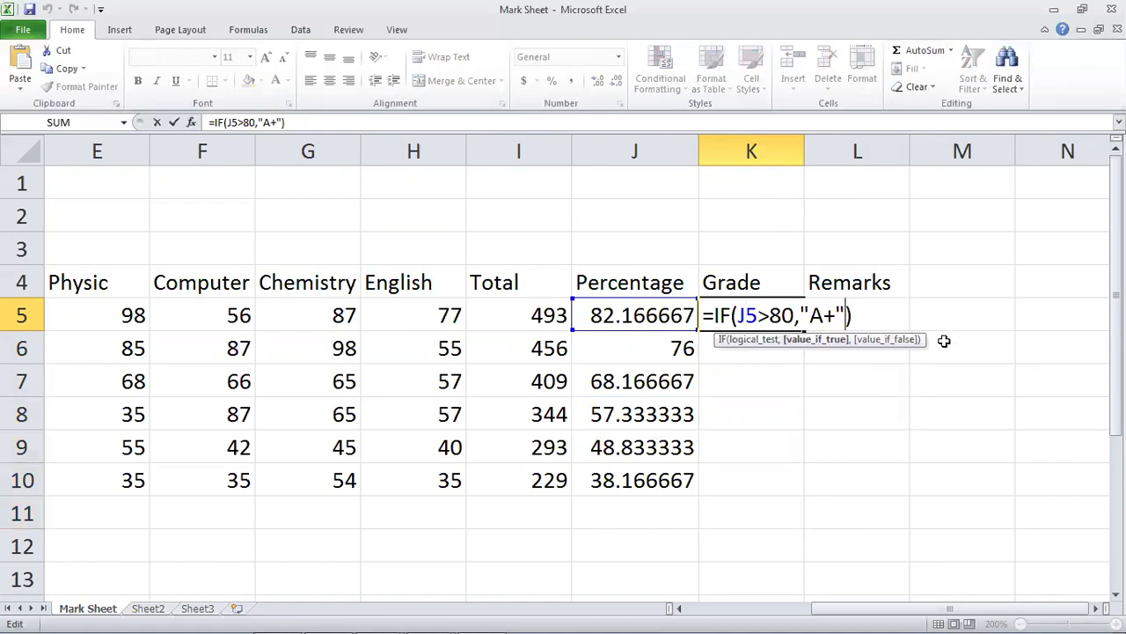
Extend K5 with nested IFs: A above 70, B above 60, C above 50, D above 40, else FAIL.
key("Delete")
type(",")
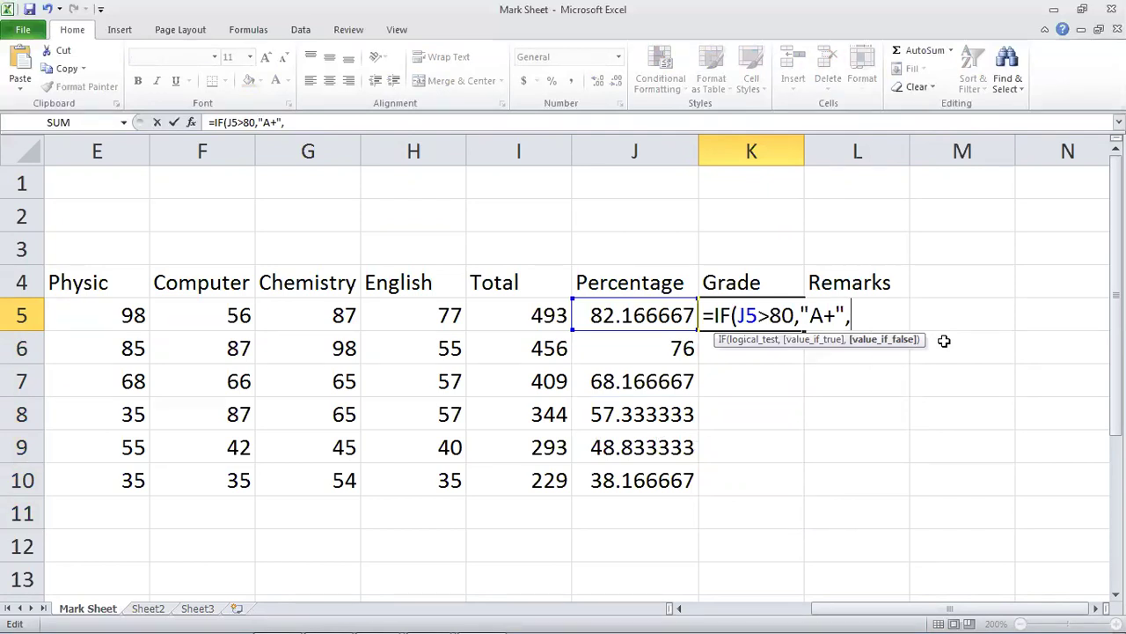
type("IF")
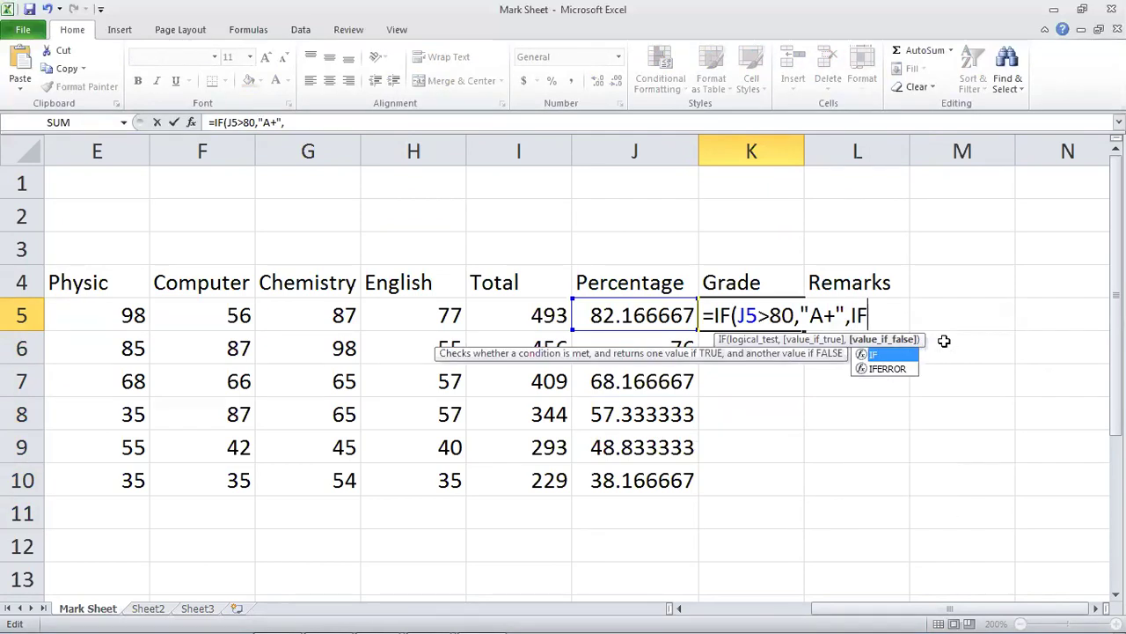
type("(")
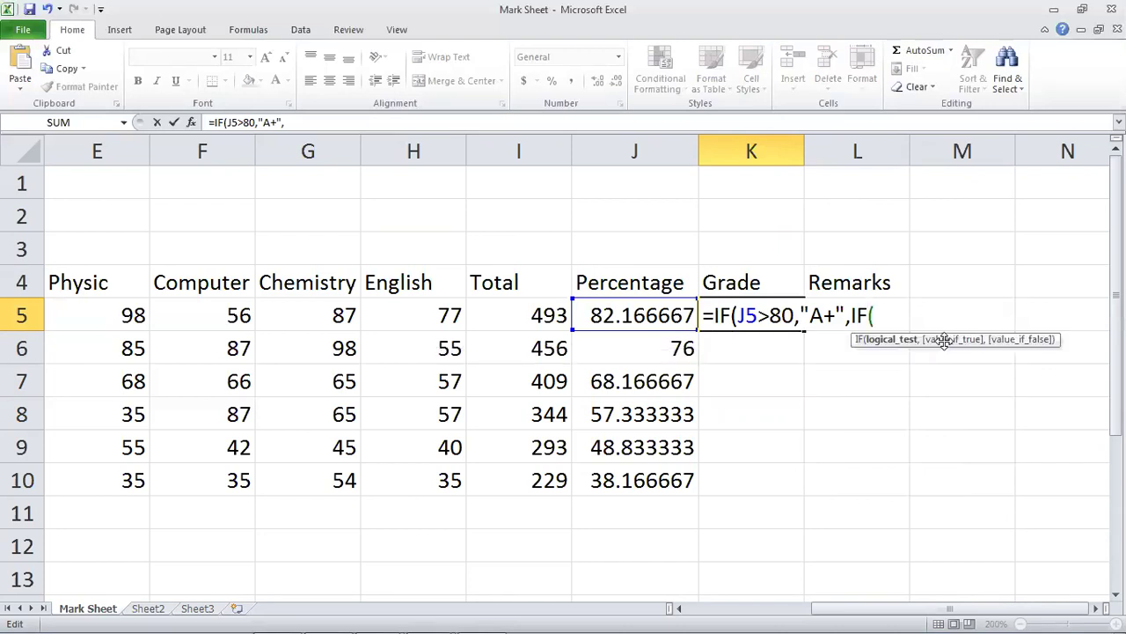
type("J5>70M")
key("BackSpace")
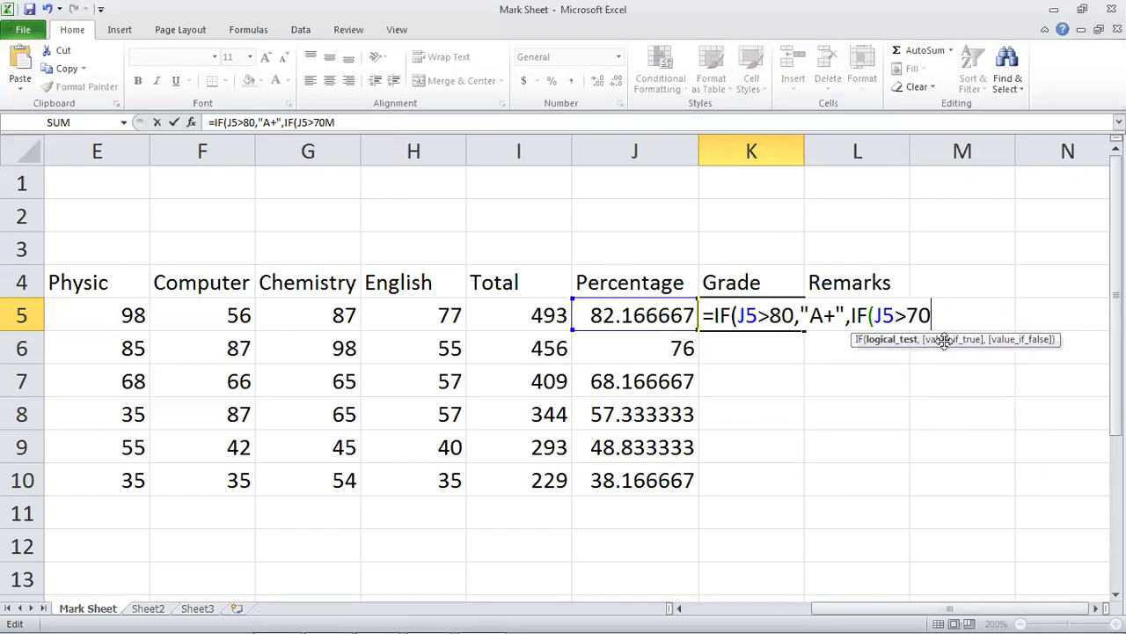
type(",\"")
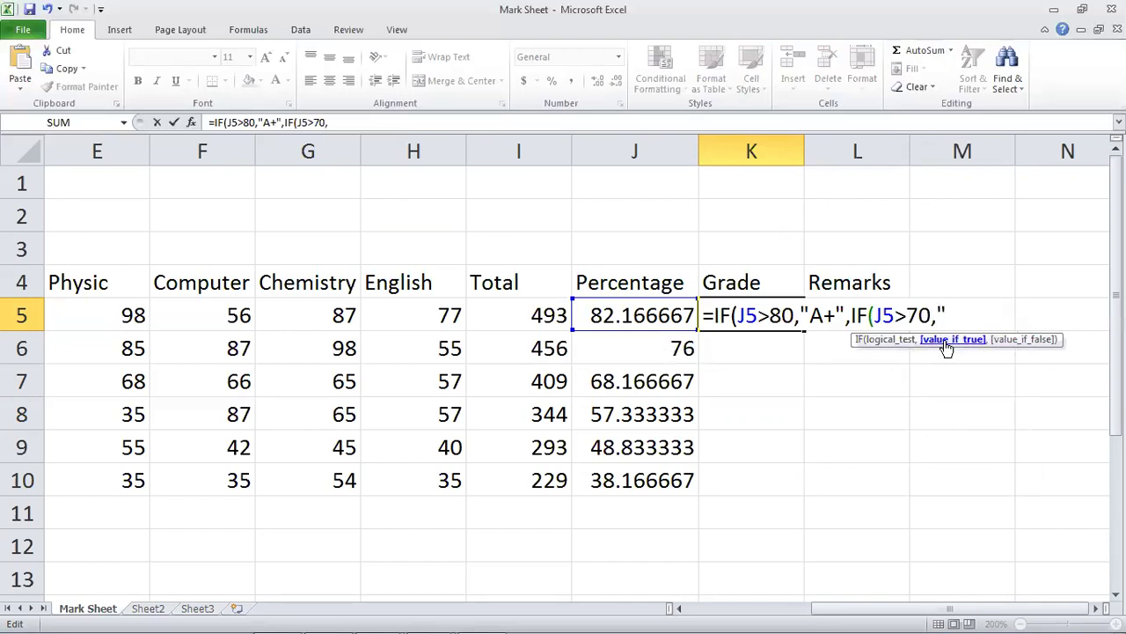
type("a")
key("BackSpace")
type("A\"")
type(",IF")
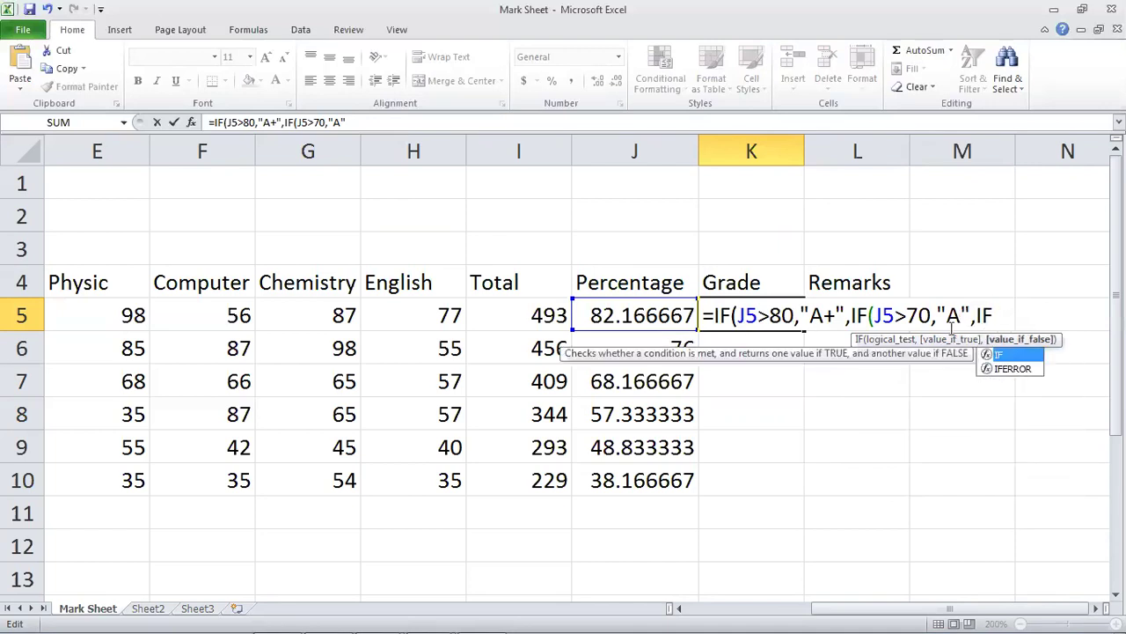
type("(J5")
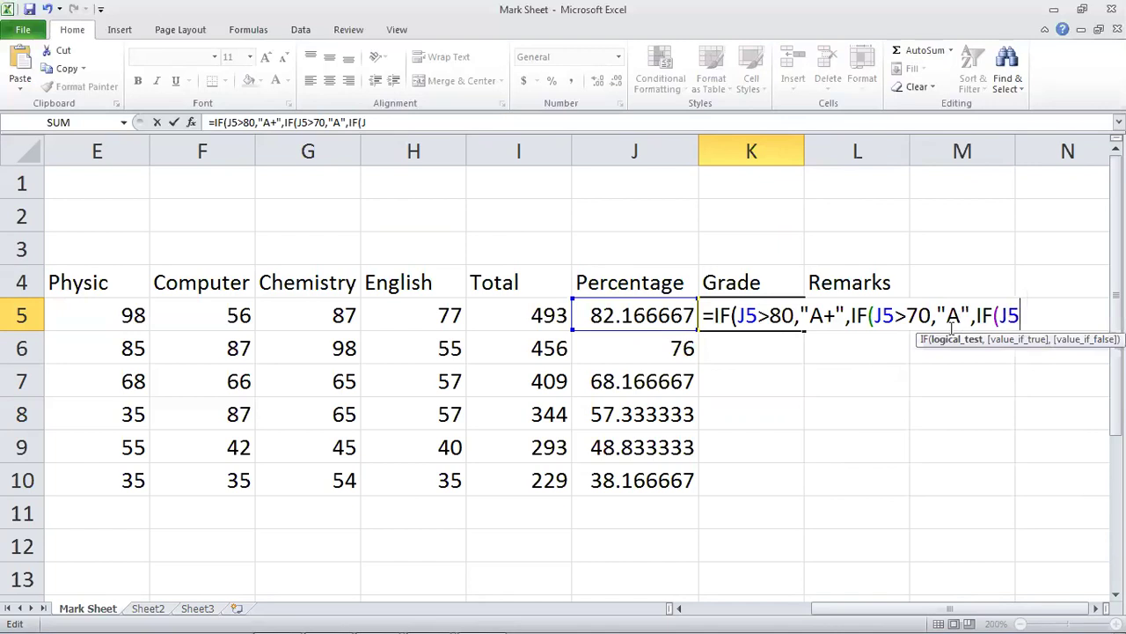
type(">60,\"B\"")
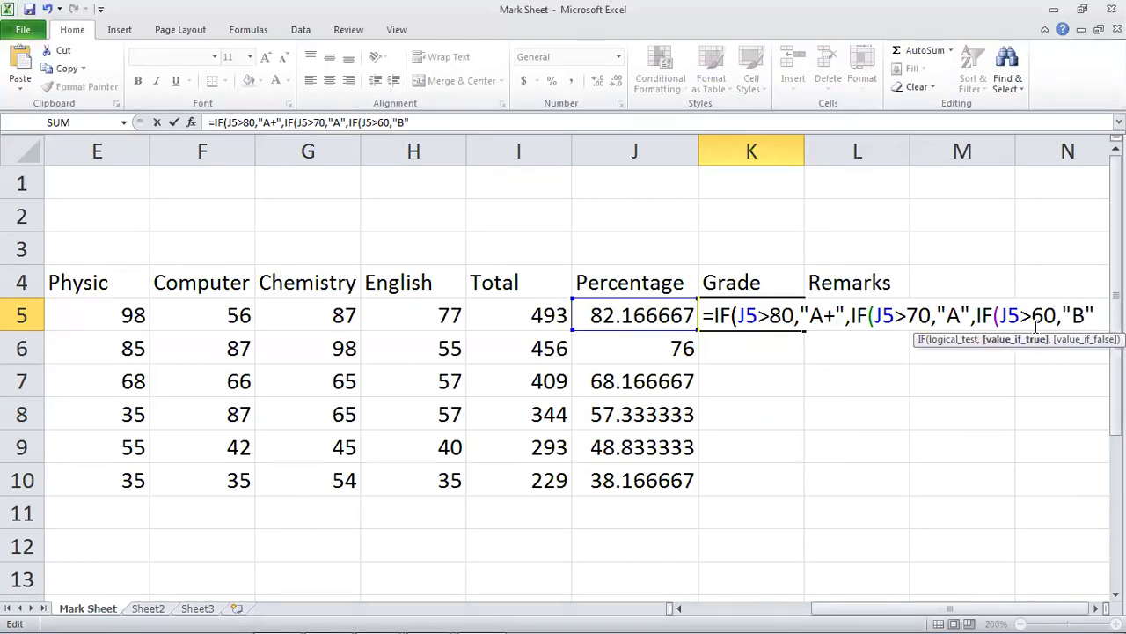
type(",IF(")
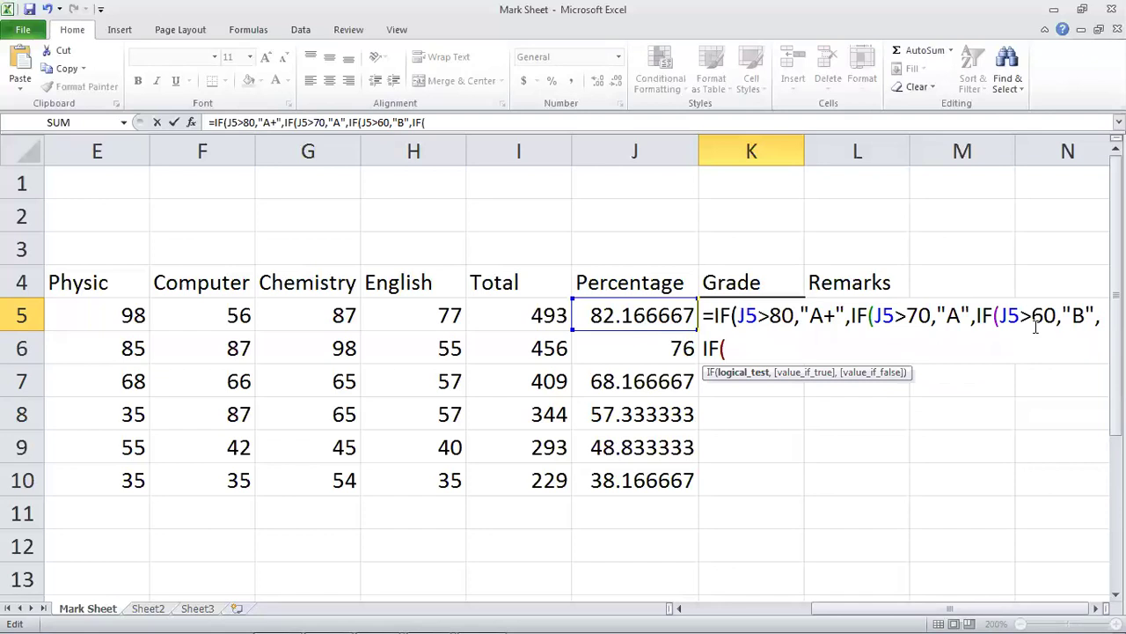
type("J5>50,\"")
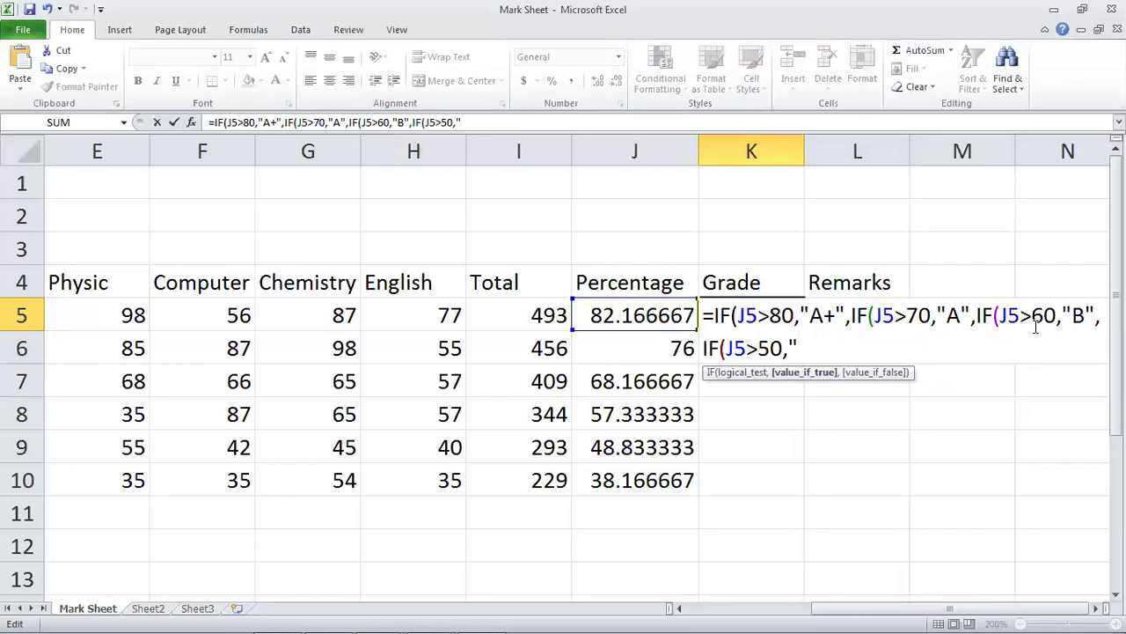
type("C\",")
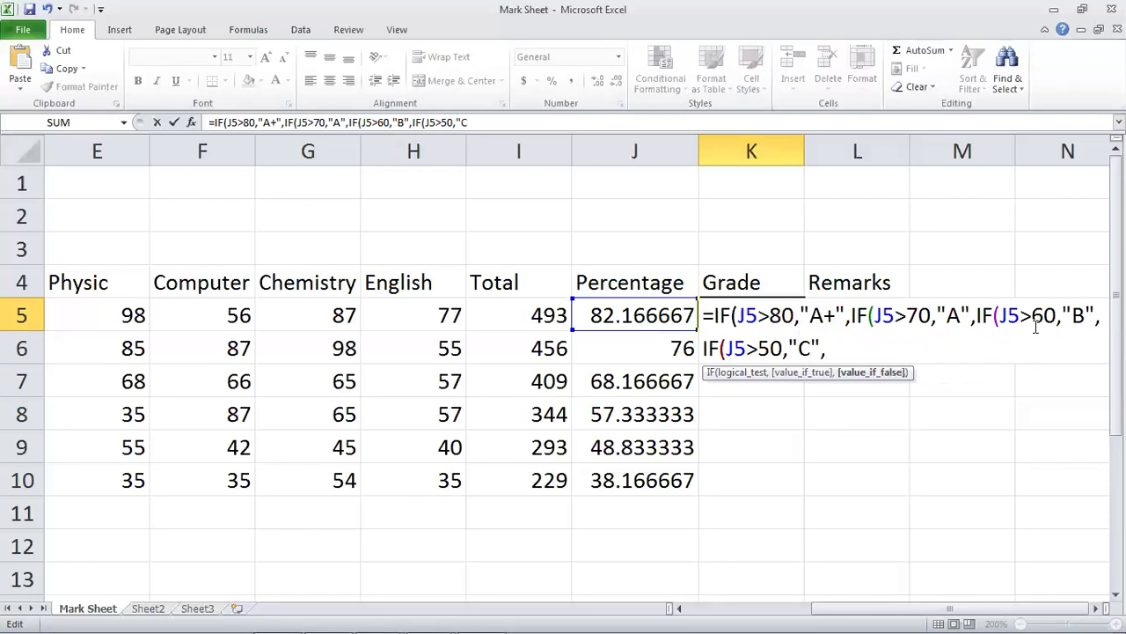
type("IF(")
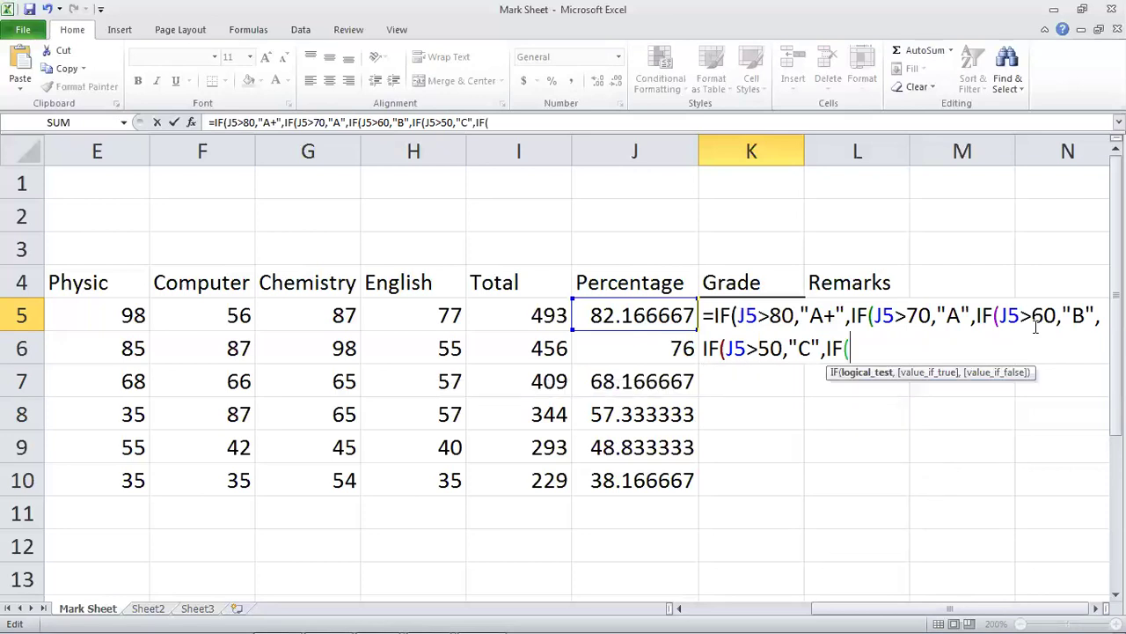
type("J5>40")
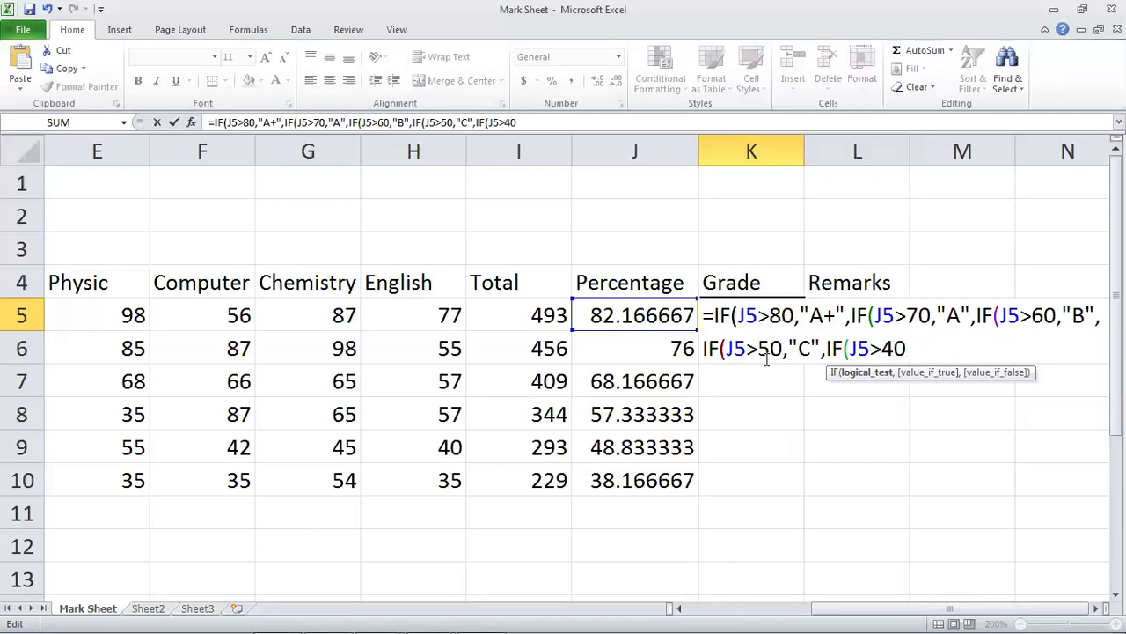
type(",")
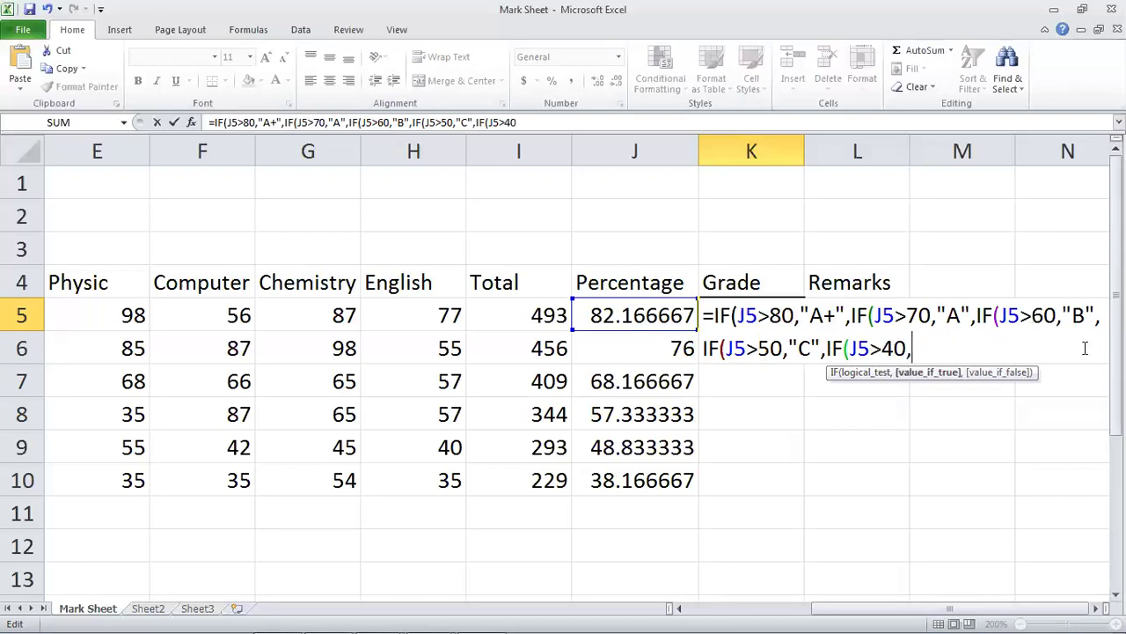
type("\"D\",")
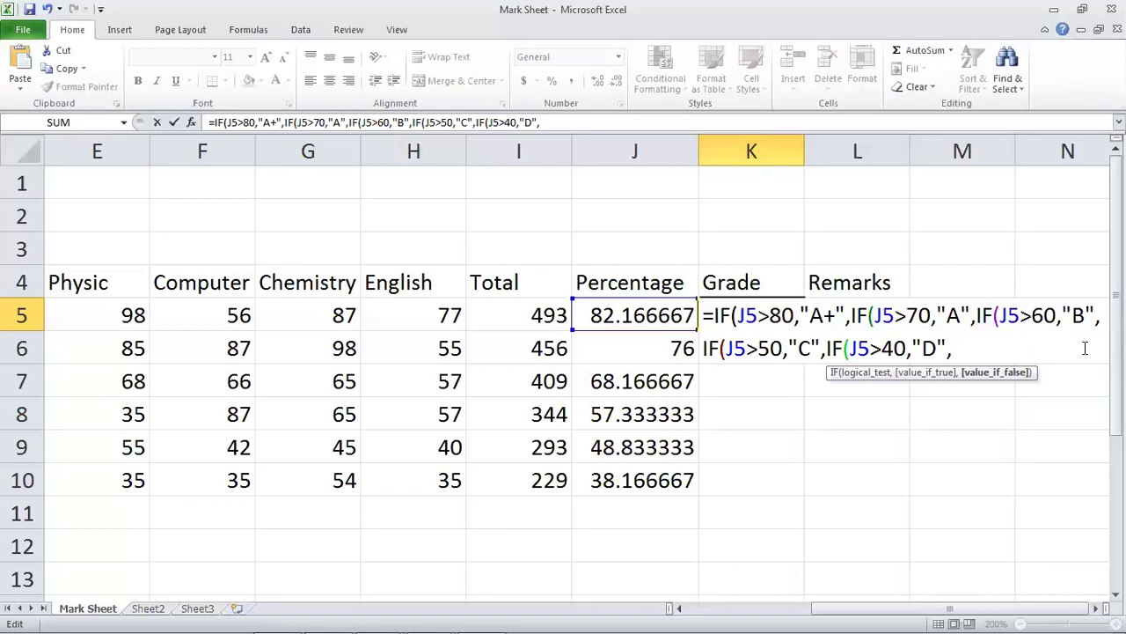
type("\"FAIL\"")
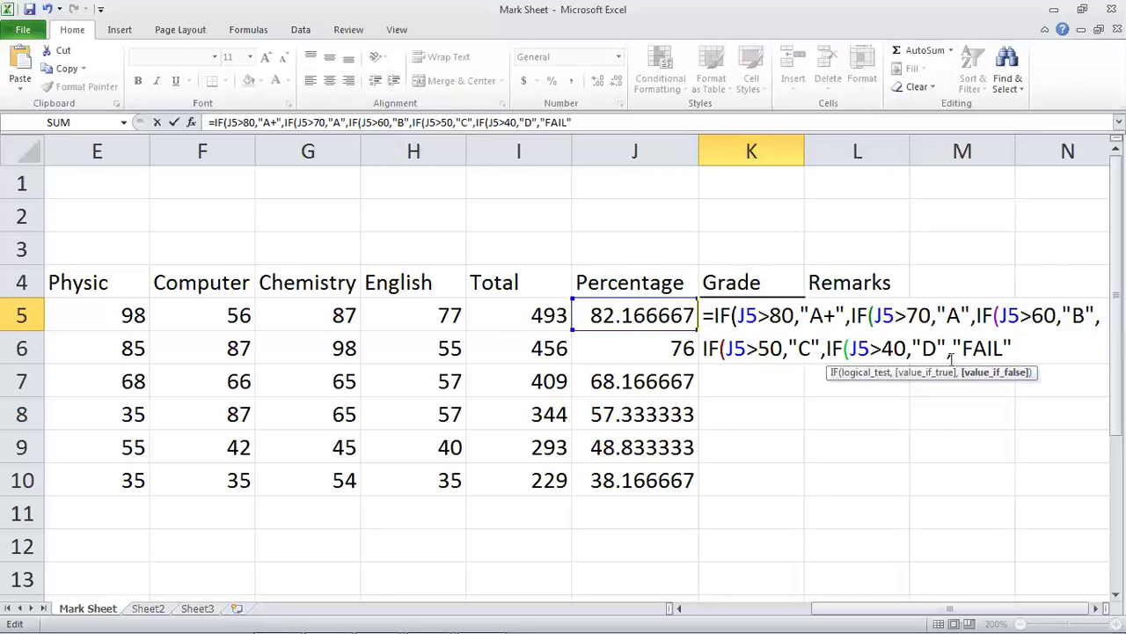
Close the nested IF brackets and commit K5's grade formula, which shows A+.
type(")))))")
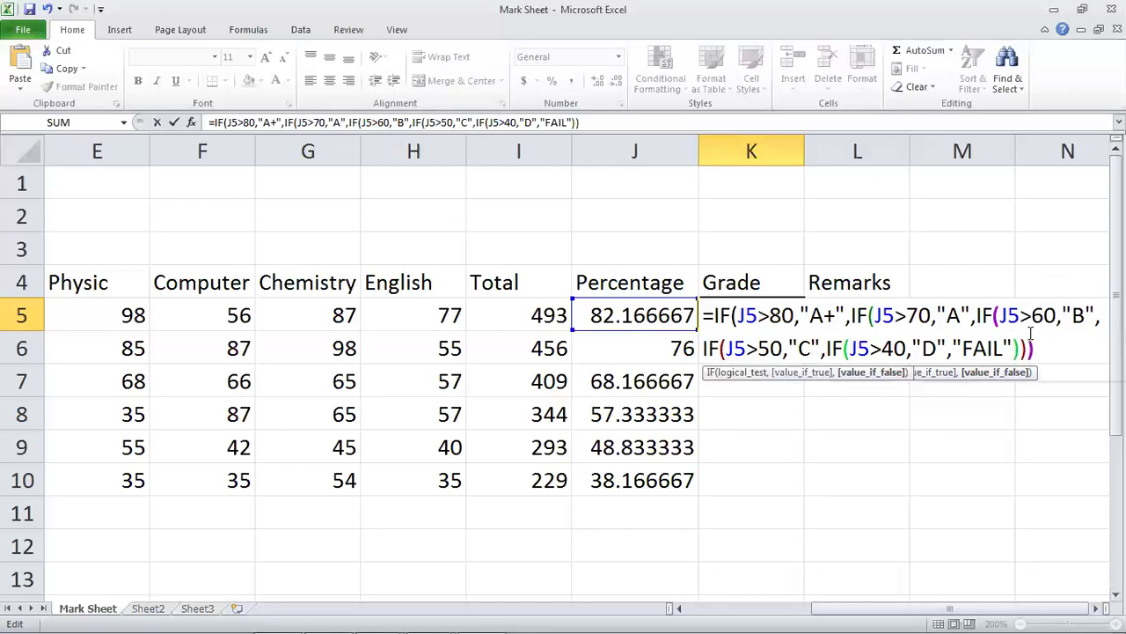
key("Return")
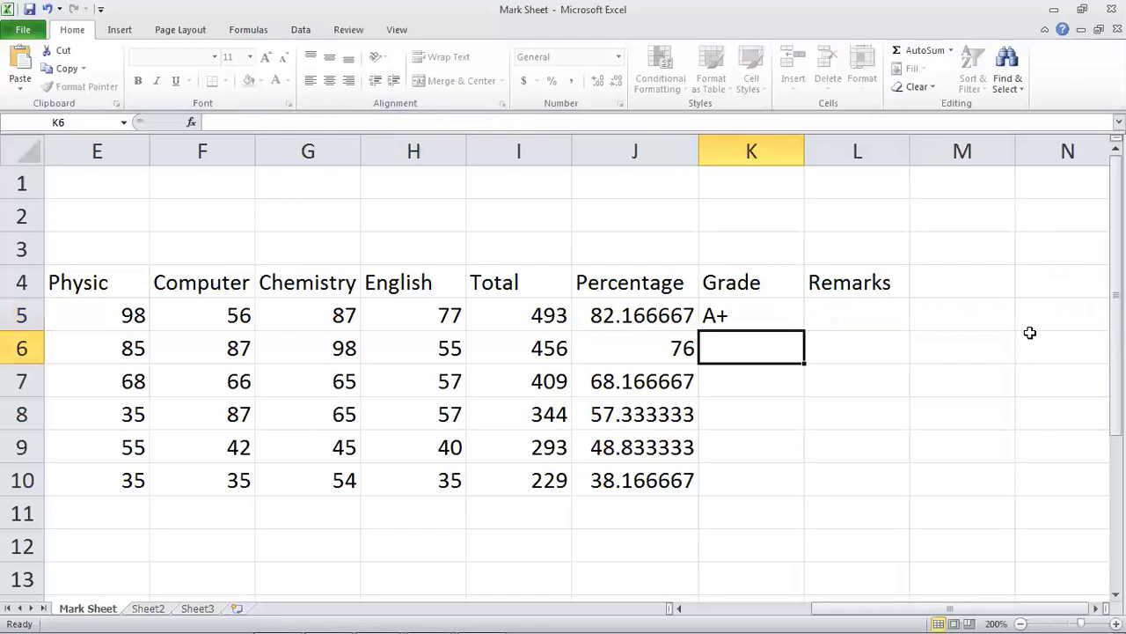
Copy K5's nested grade formula down to K10, giving A+, A, B, C, D and FAIL.
key("Up")
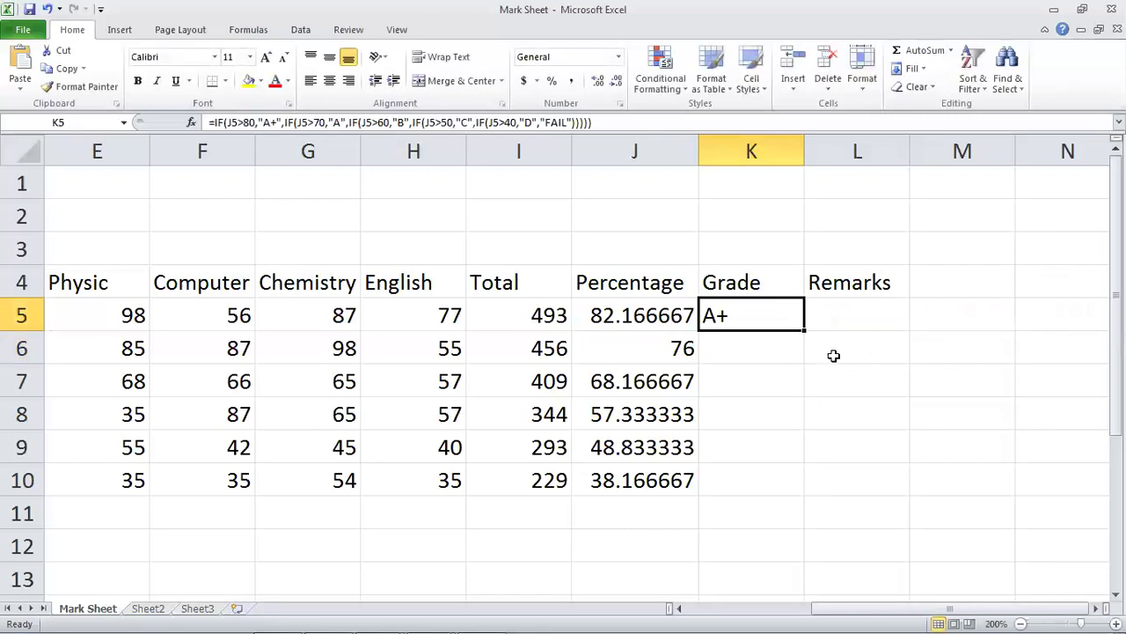
left_click_drag(803, 328, 774, 478)
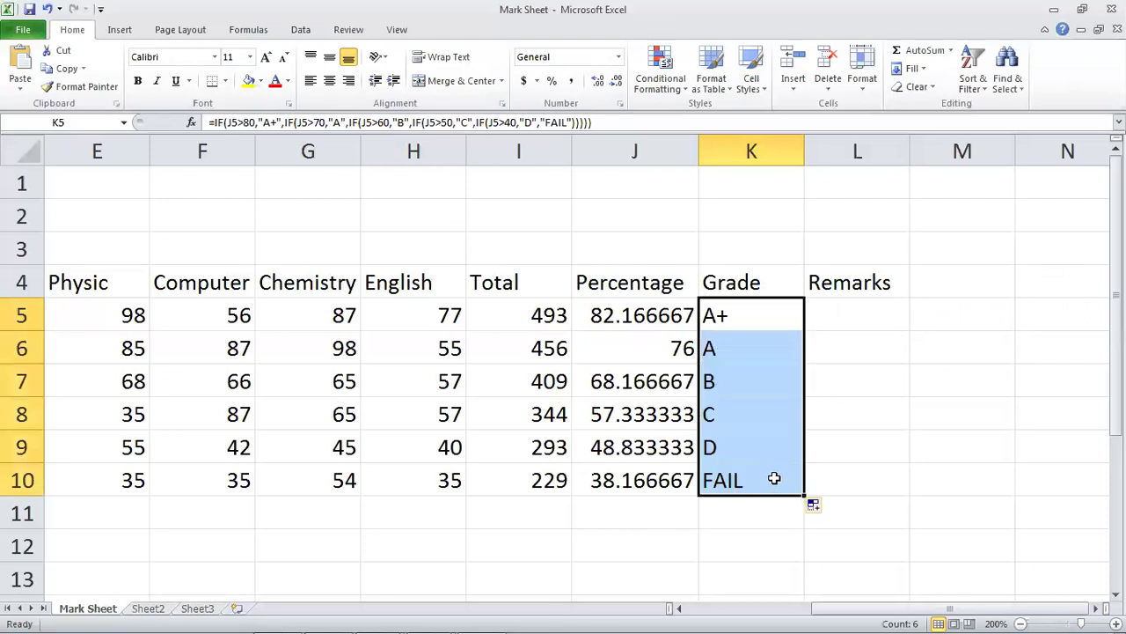
left_click(310, 388)
Review the Percentage formulas in column J, starting at J6.
key("Left")
key("Left")
key("Left")
key("Right")
key("Right")
key("Right")
key("Right")
key("Right")
key("Right")
key("Up")
key("Up")
key("Right")
key("Down")
key("Left")
key("Down")
key("Down")
key("Down")
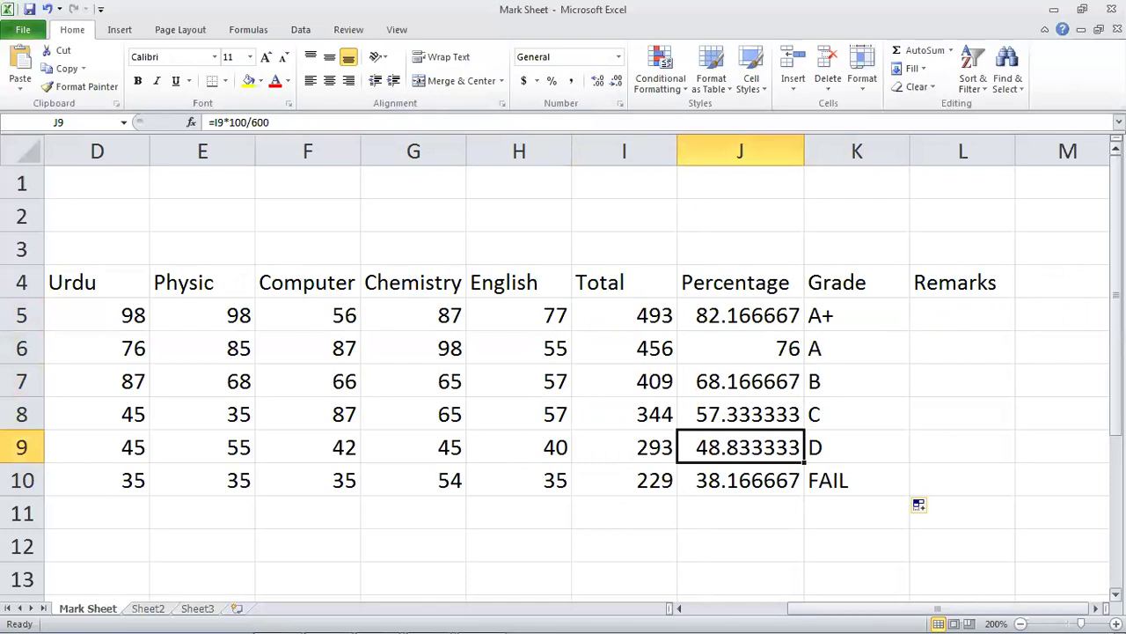
key("Down")
key("Up")
key("Up")
key("Up")
key("Up")
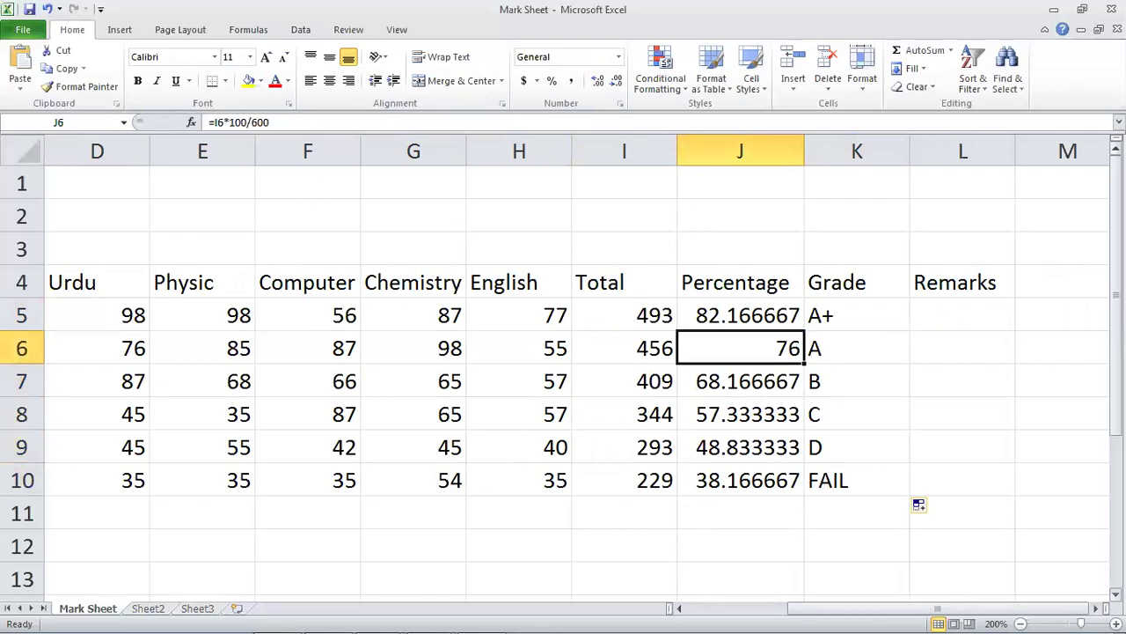
left_click(725, 453)
Format the percentages in J5:J10 to one decimal place, such as 82.2 and 76.0.
left_click_drag(724, 308, 717, 480)
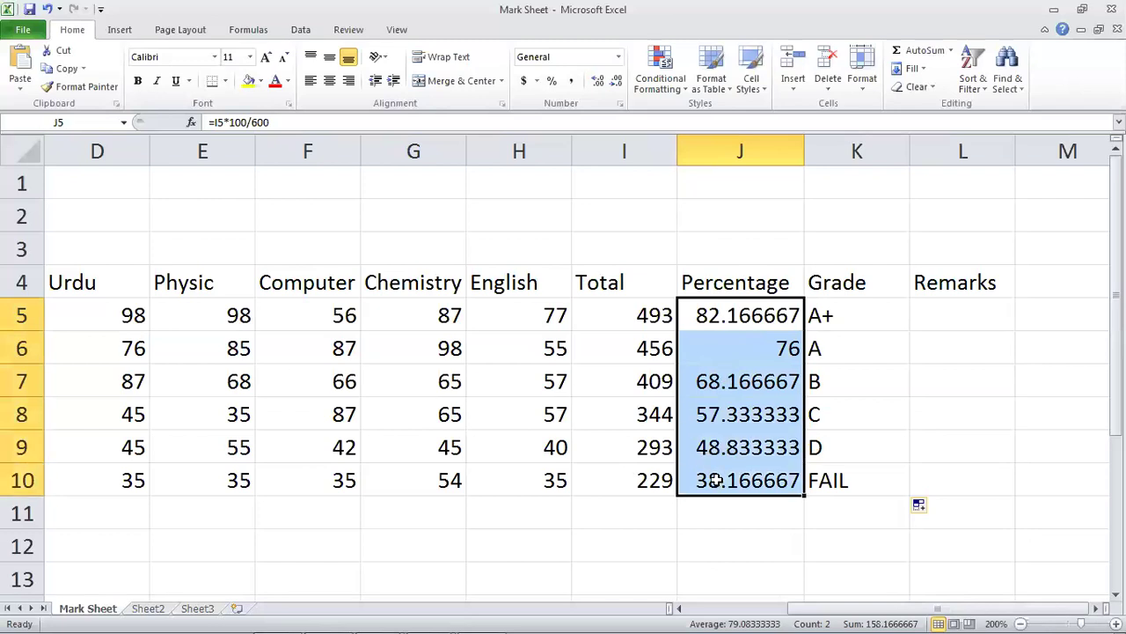
left_click(617, 81)
left_click(617, 81)
left_click(617, 80)
left_click(616, 81)
left_click(617, 85)
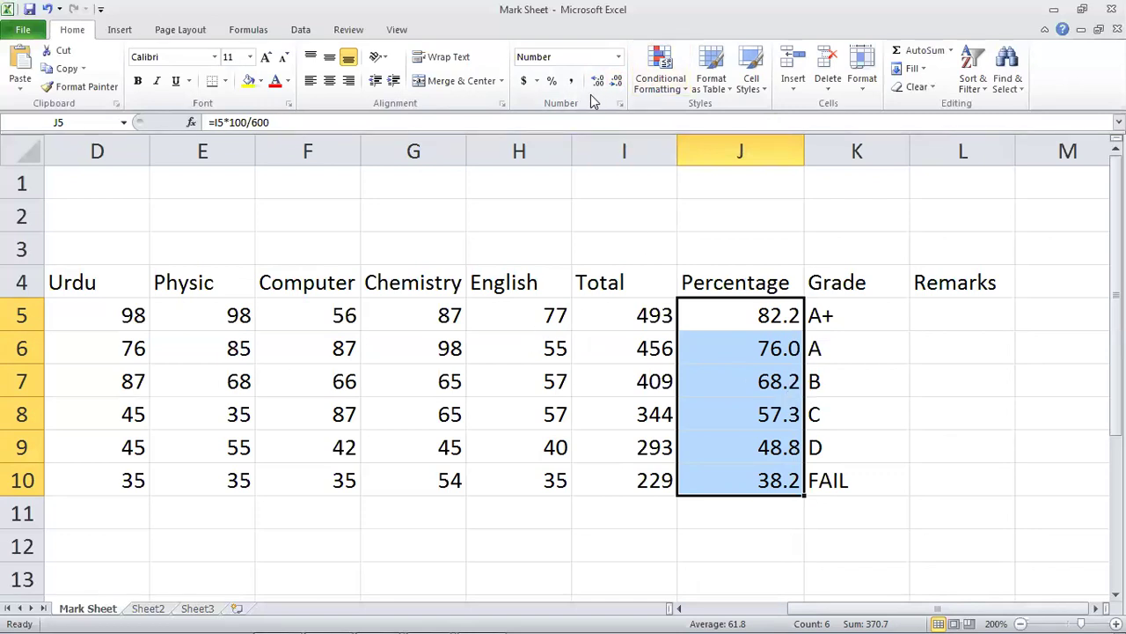
left_click(616, 80)
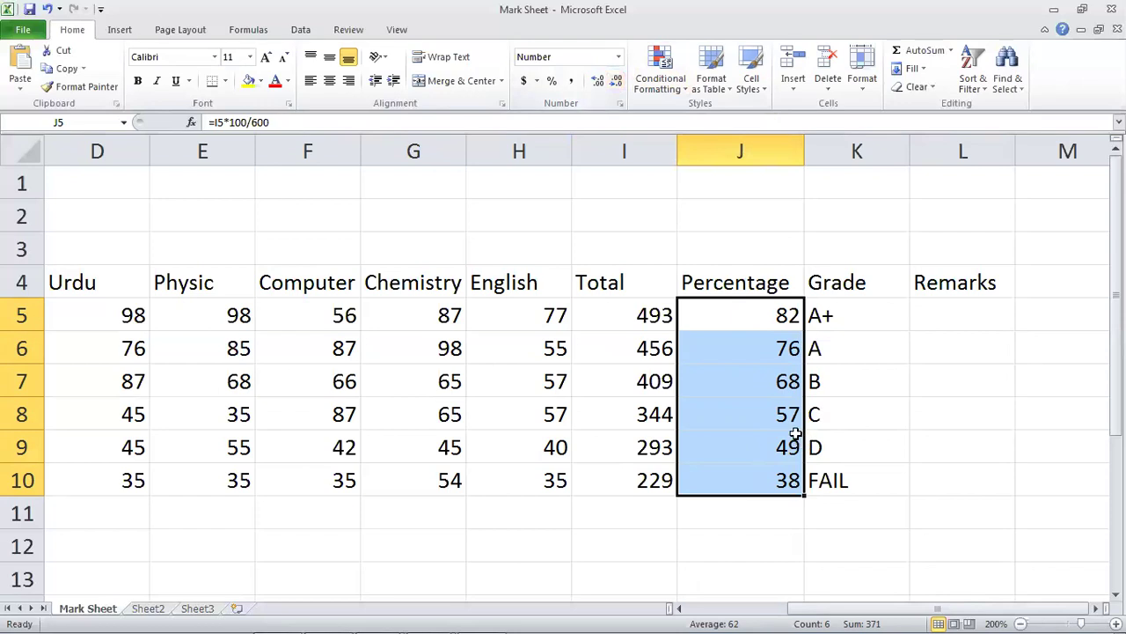
left_click(604, 84)
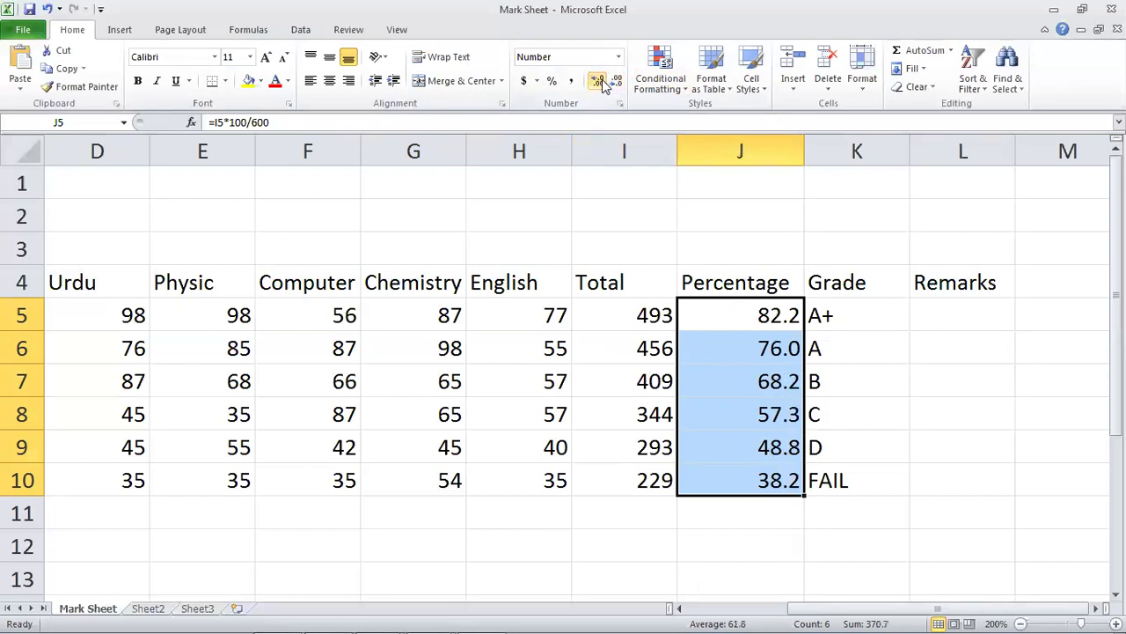
left_click(503, 447)
Try Computer marks of 75 and then 85 for the last student in F10.
key("Left")
key("Up")
key("Up")
key("Left")
key("Left")
key("Left")
key("Down")
key("Down")
key("Right")
key("Right")
key("Down")
type("75")
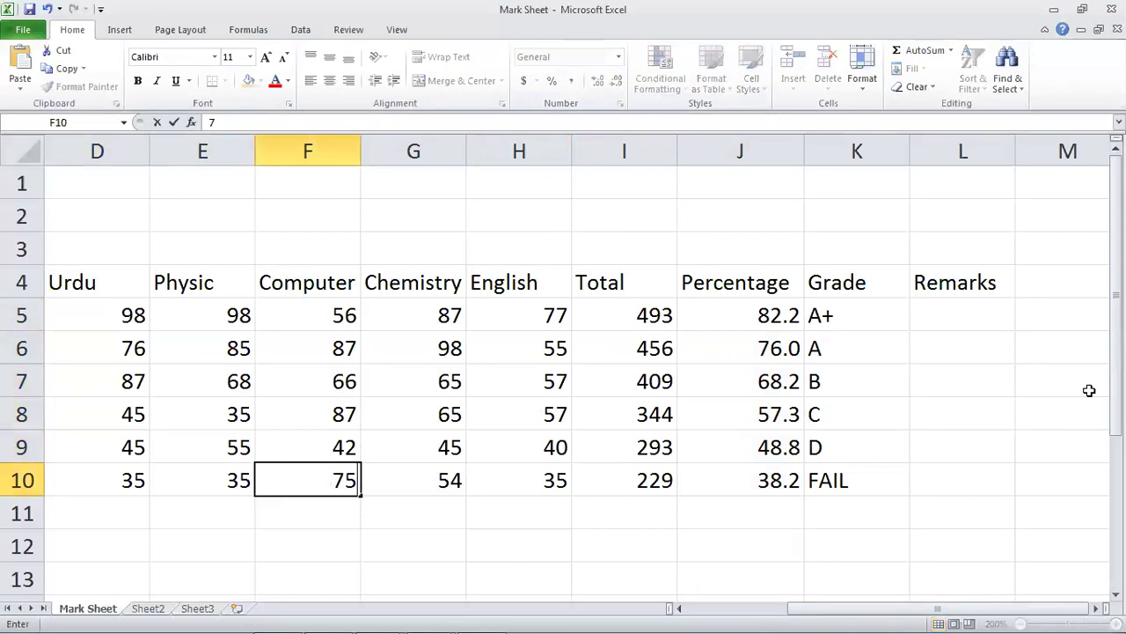
key("Return")
key("Up")
Try Computer marks 74 and 98 and a Chemistry mark of 85 in row 8.
key("Up")
key("Down")
key("Down")
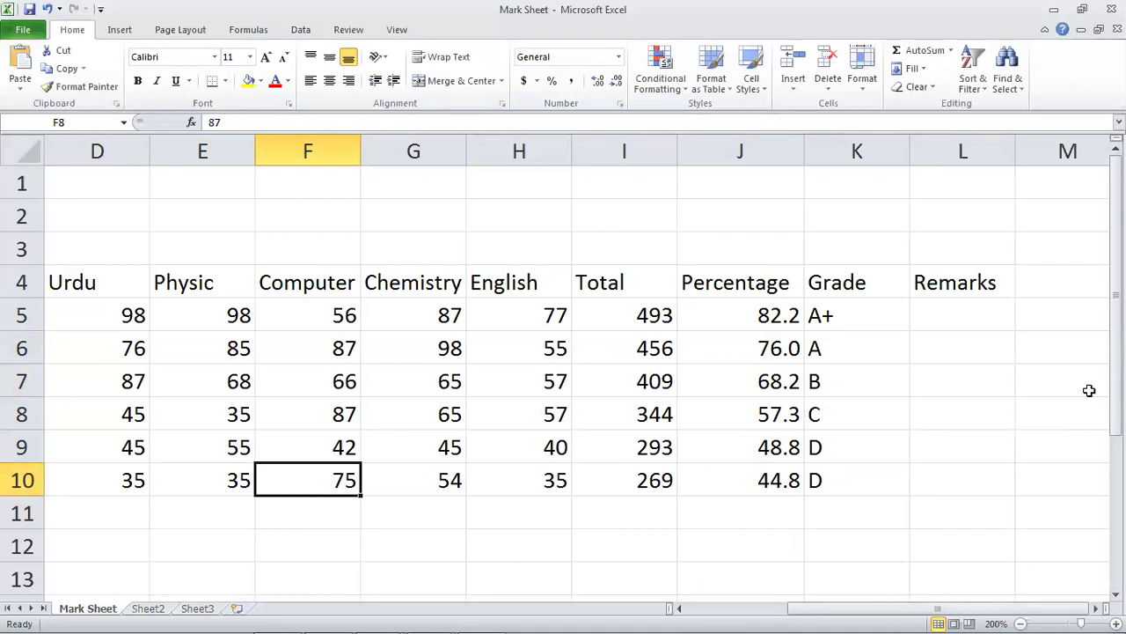
type("85")
key("Return")
key("Up")
key("Up")
key("Up")
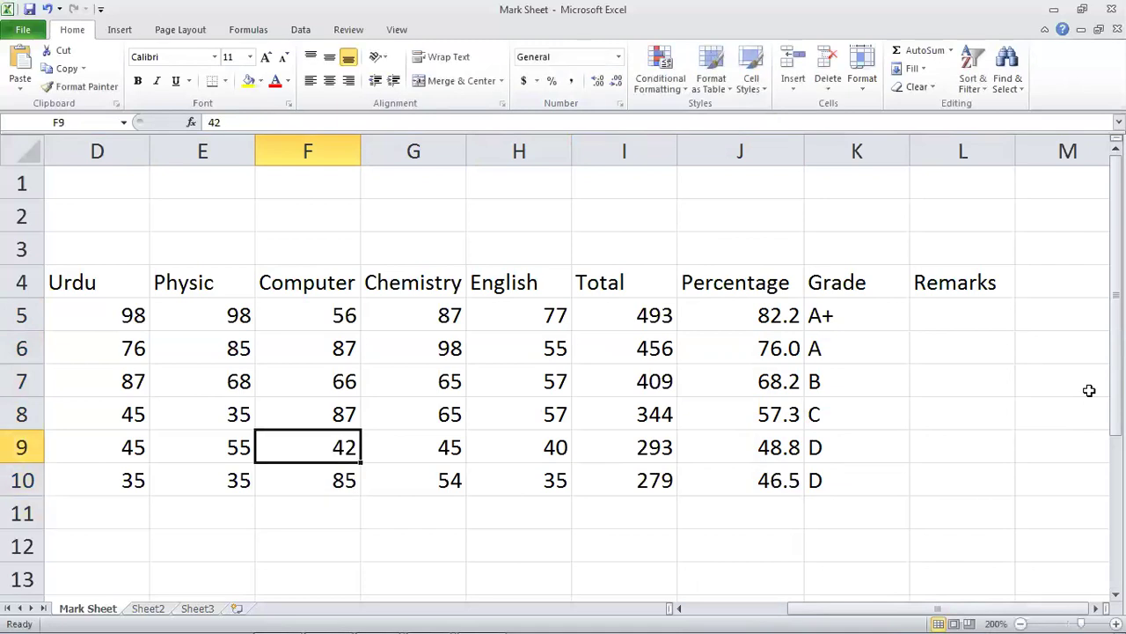
type("74")
key("Return")
key("Up")
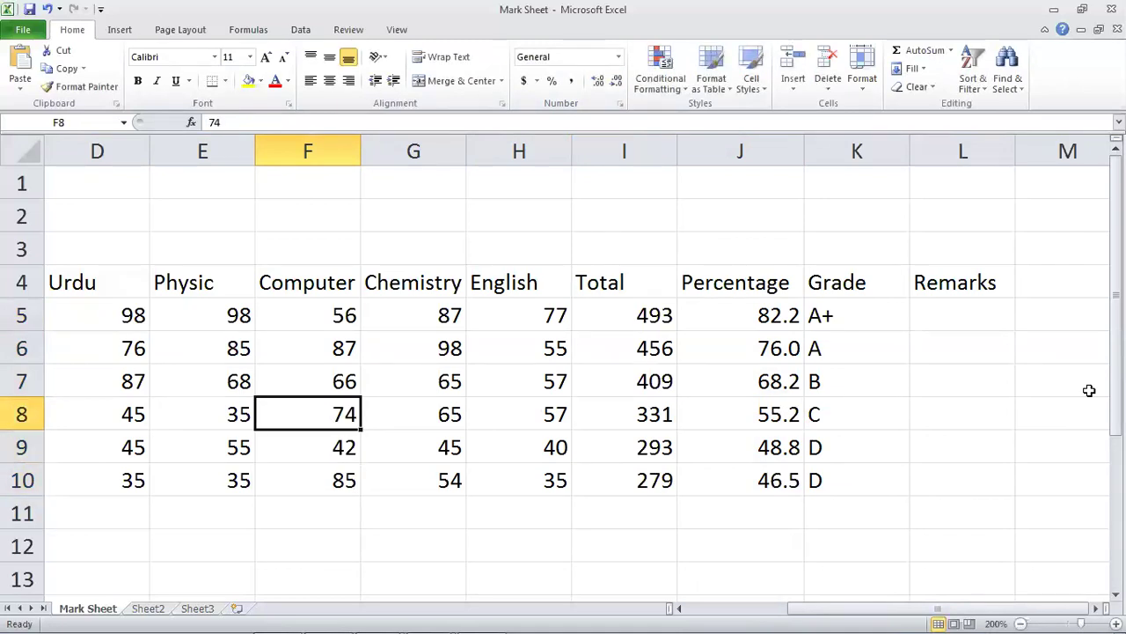
type("98")
key("Return")
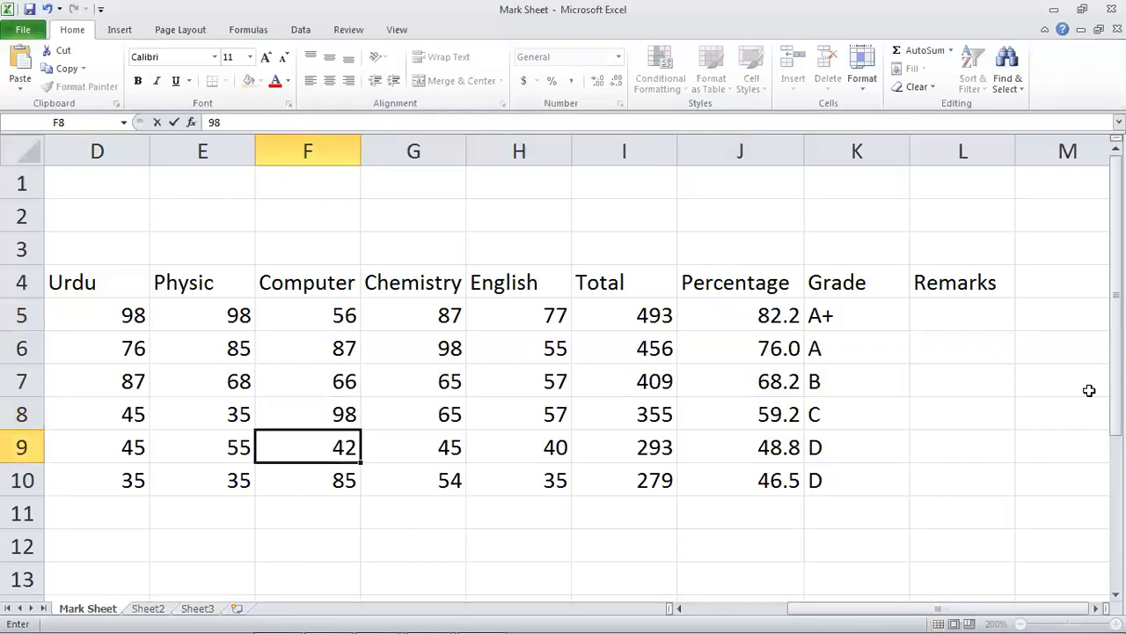
key("Up")
key("Right")
type("85")
key("Return")
Change the first student's English mark in H5 to 35 and check the grade in K5.
key("Up")
key("Right")
key("Right")
key("Right")
key("Right")
key("Up")
key("Up")
key("Up")
key("Left")
key("Left")
key("Left")
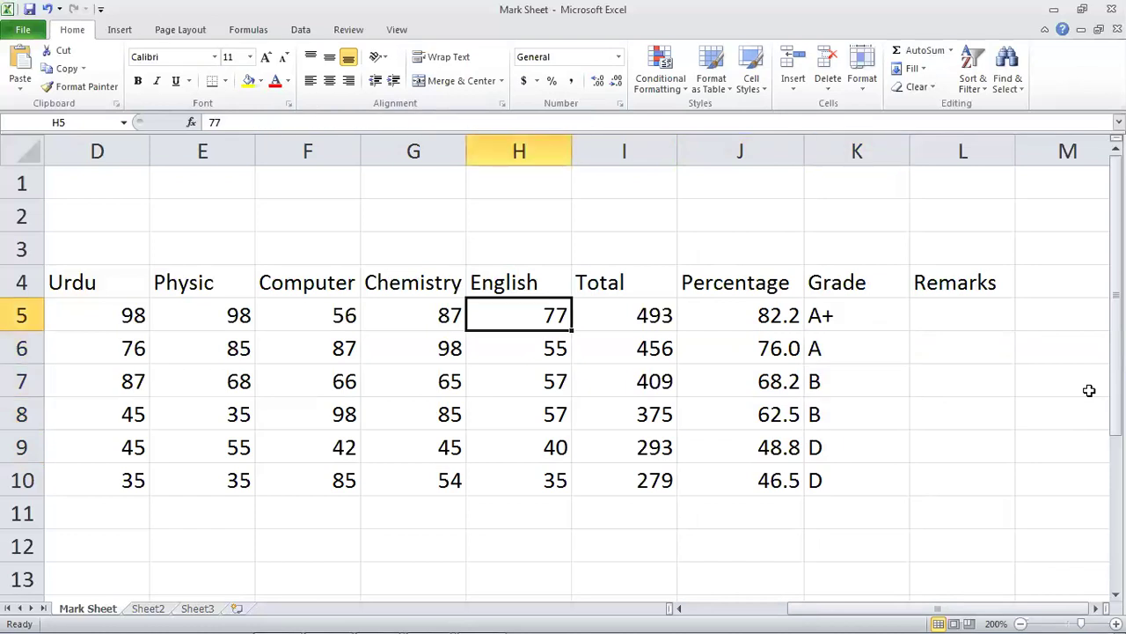
type("335")
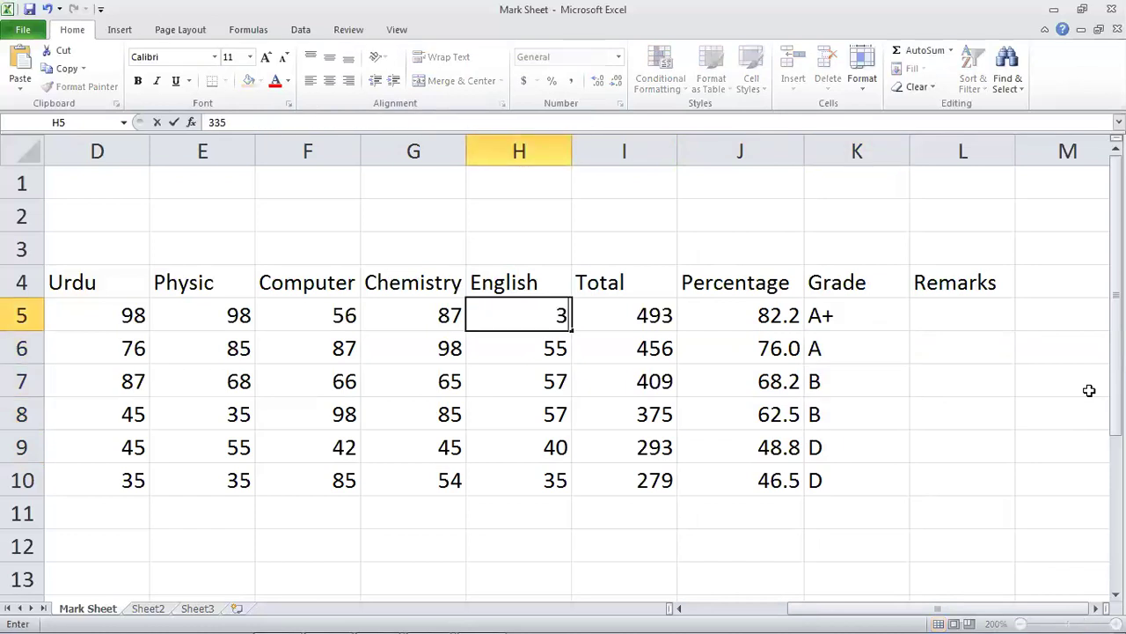
type("5")
key("Return")
key("Up")
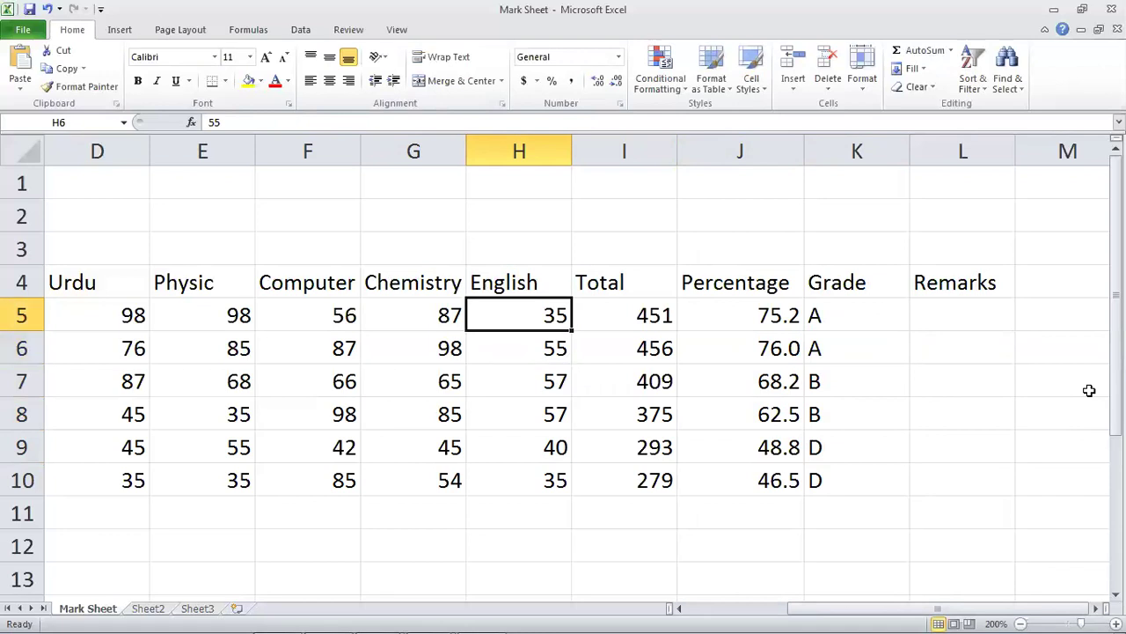
key("Right")
key("Right")
key("Right")
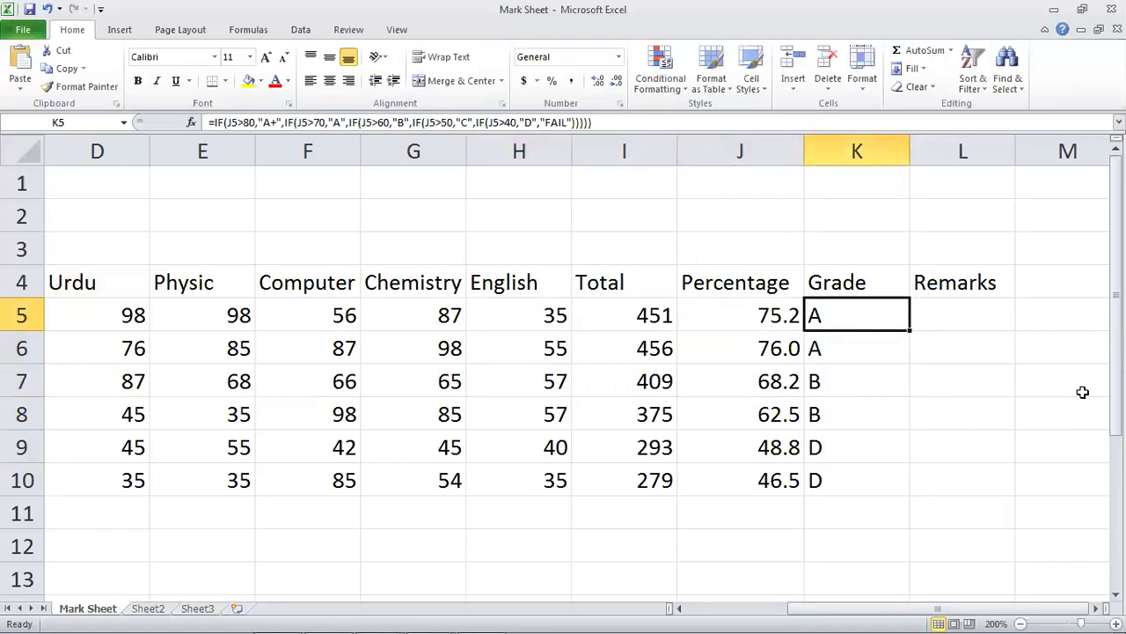
key("Left")
key("Left")
key("Left")
Restore the original marks: English 77, Computer 87 and Computer 35 in F10.
type("77")
key("Left")
key("Left")
key("Down")
key("Down")
key("Down")
type("87")
key("Down")
key("Down")
type("35")
key("Right")
key("Right")
key("Right")
key("Right")
Reapply one decimal place to J5:J10 and check the grades in K8 and K5.
key("Up")
key("Up")
key("Up")
key("Up")
key("Up")
key("shift+Down")
key("shift+Down")
key("shift+Down")
key("shift+Down")
key("shift+Down")
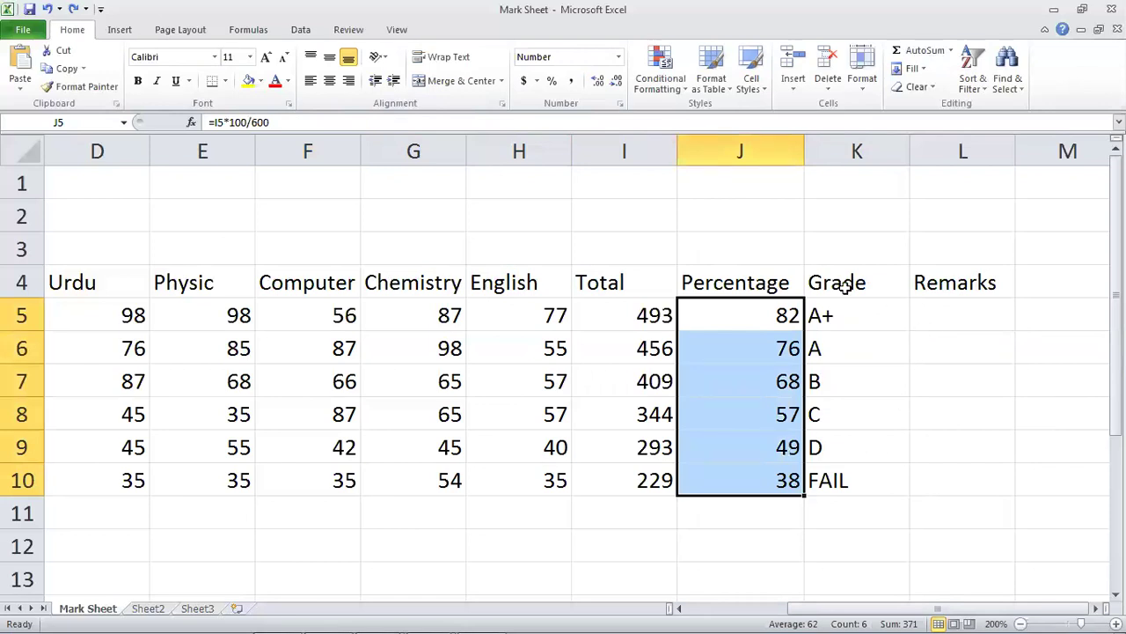
left_click(599, 81)
left_click(854, 416)
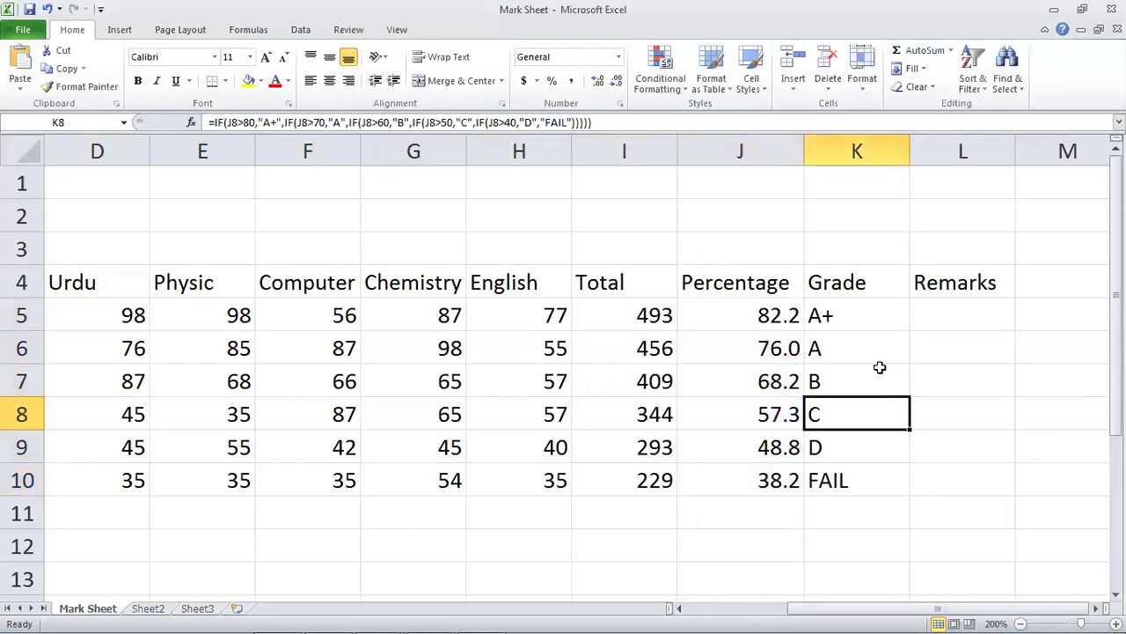
left_click(893, 318)
left_click(935, 314)
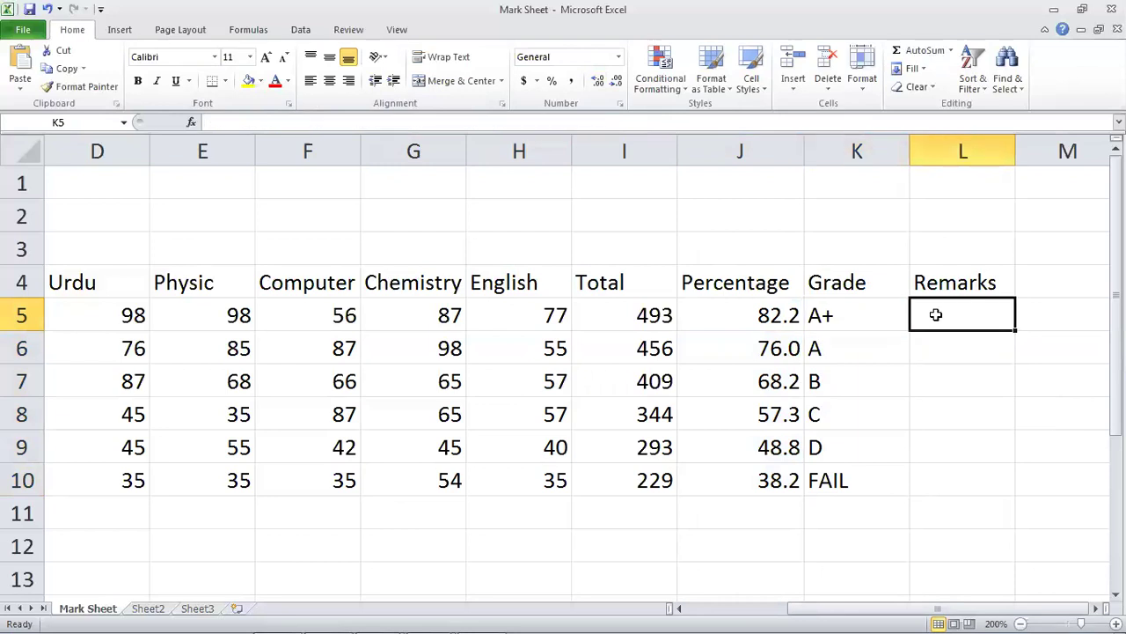
left_click(922, 370)
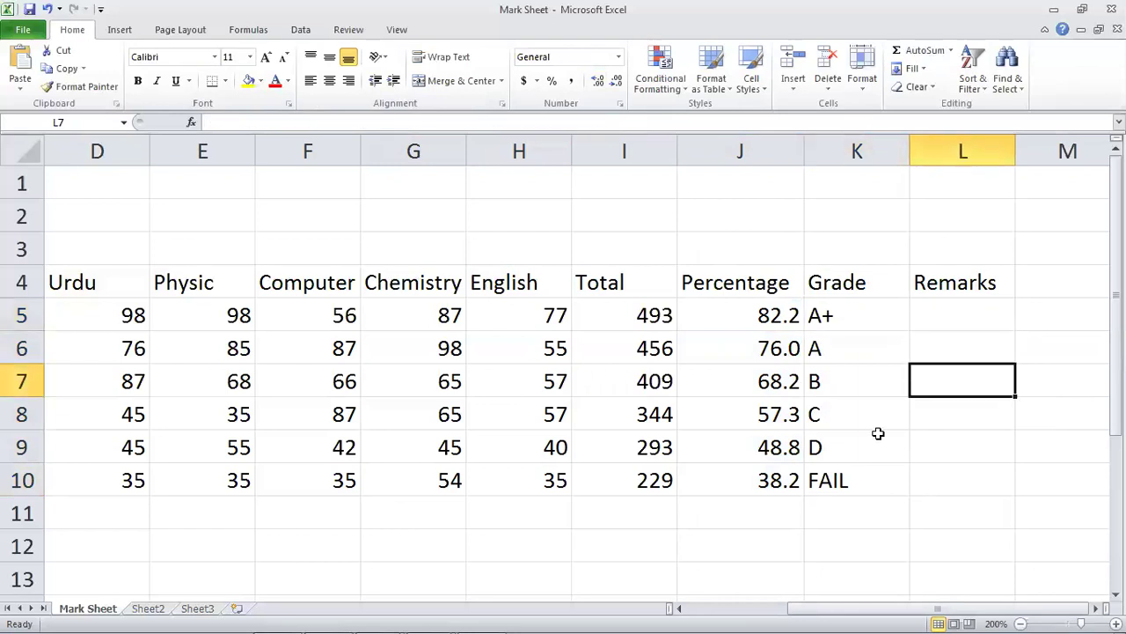
mouse_move(505, 618)
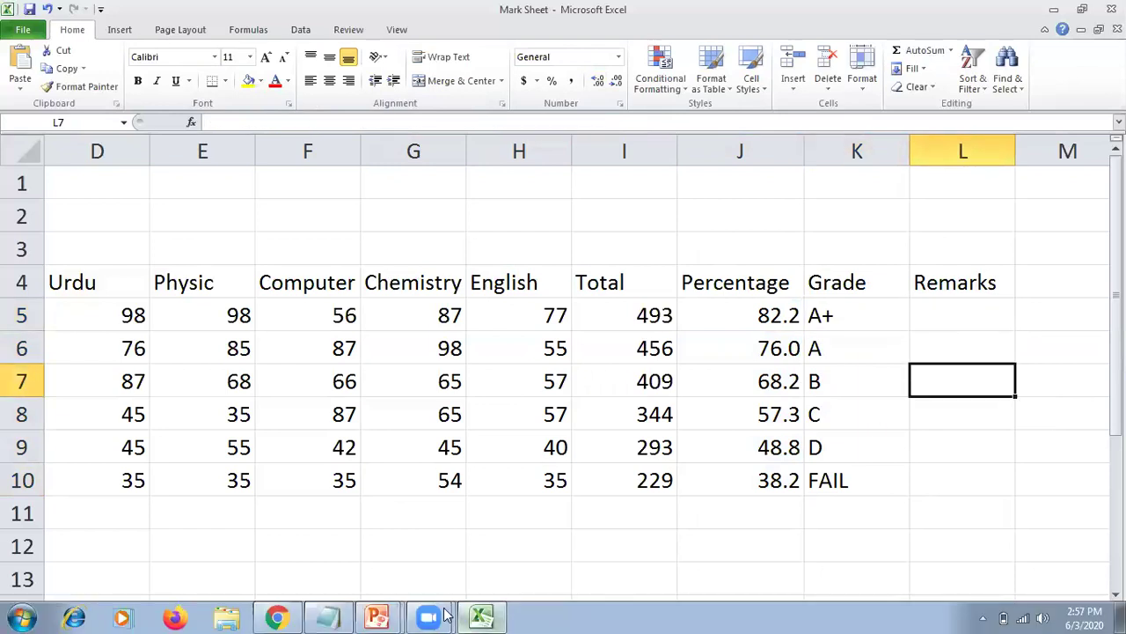
left_click(382, 616)
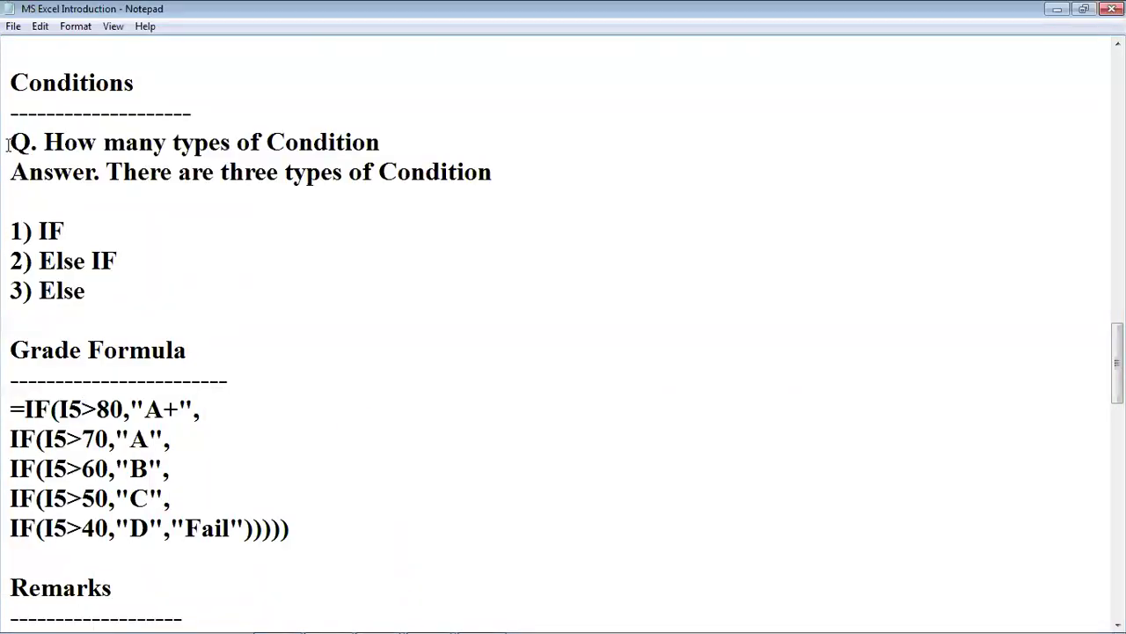
left_click_drag(7, 144, 367, 543)
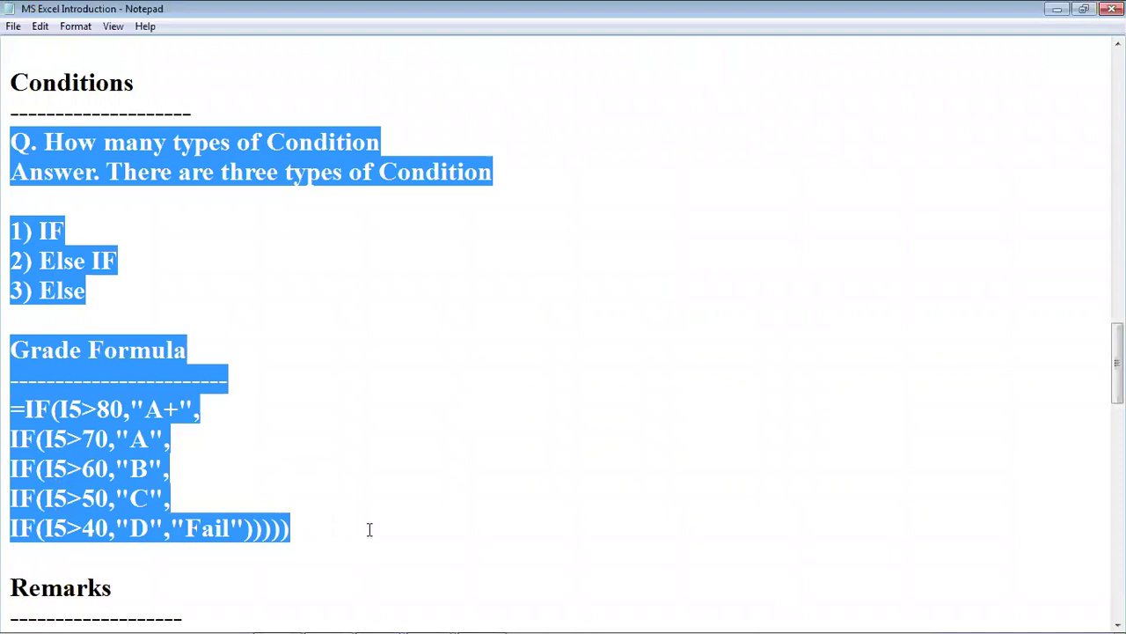
scroll(369, 526, "down", 1)
left_click(190, 484)
scroll(176, 480, "down", 2)
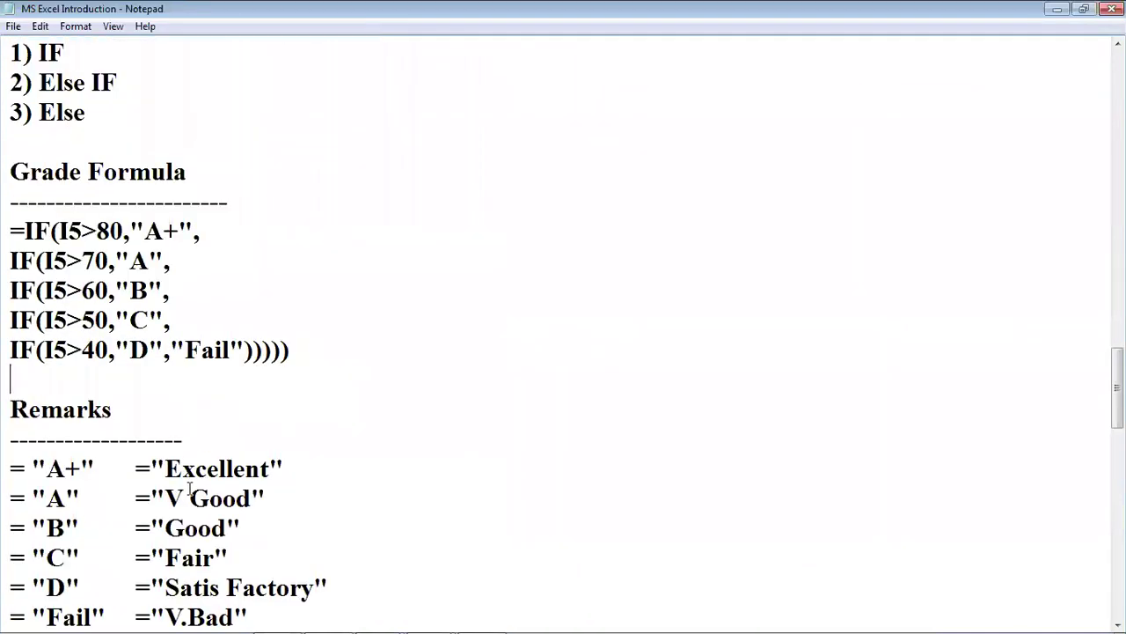
left_click(64, 380)
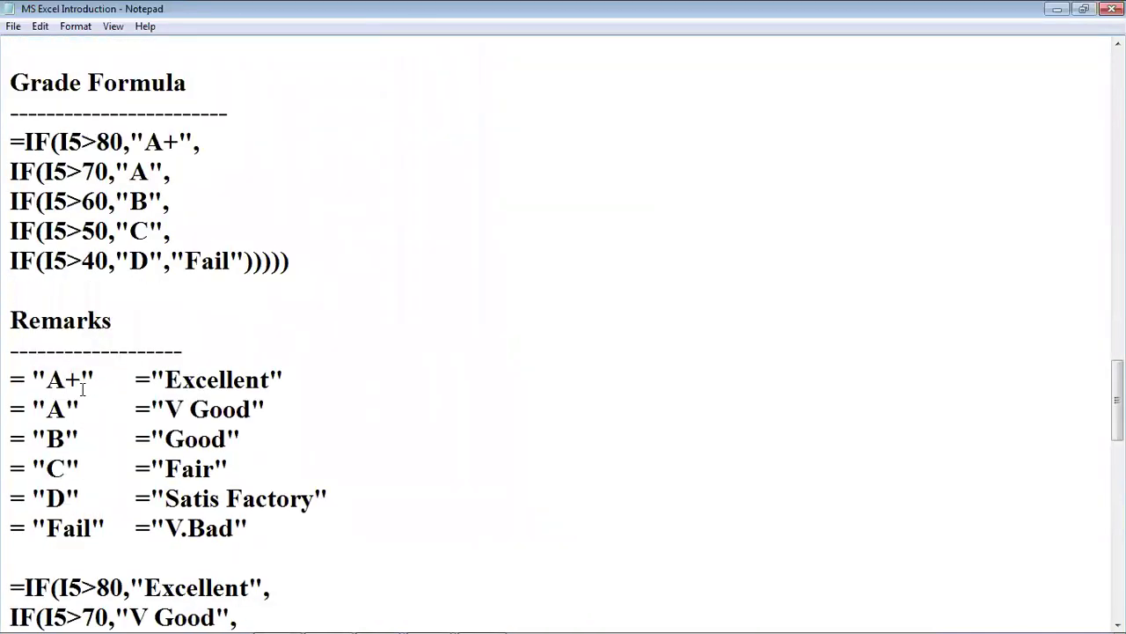
left_click_drag(44, 379, 75, 379)
left_click(250, 379)
left_click_drag(7, 319, 163, 438)
left_click(81, 405)
left_click(191, 381)
key("Down")
left_click(48, 498)
key("Down")
left_click(205, 528)
scroll(209, 502, "down", 2)
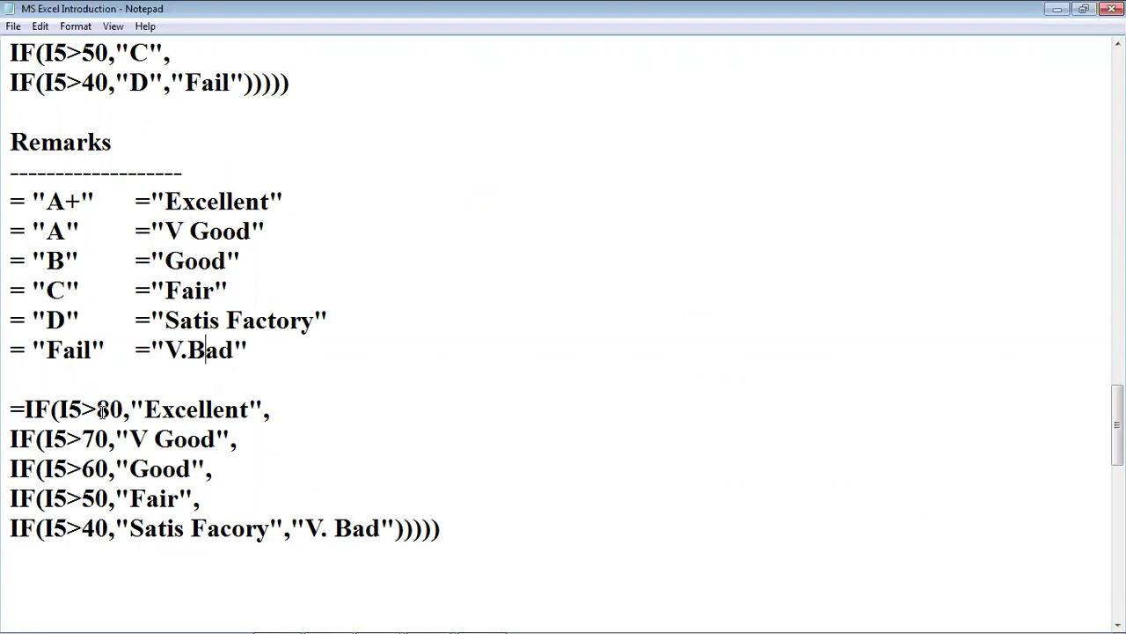
left_click_drag(143, 409, 249, 409)
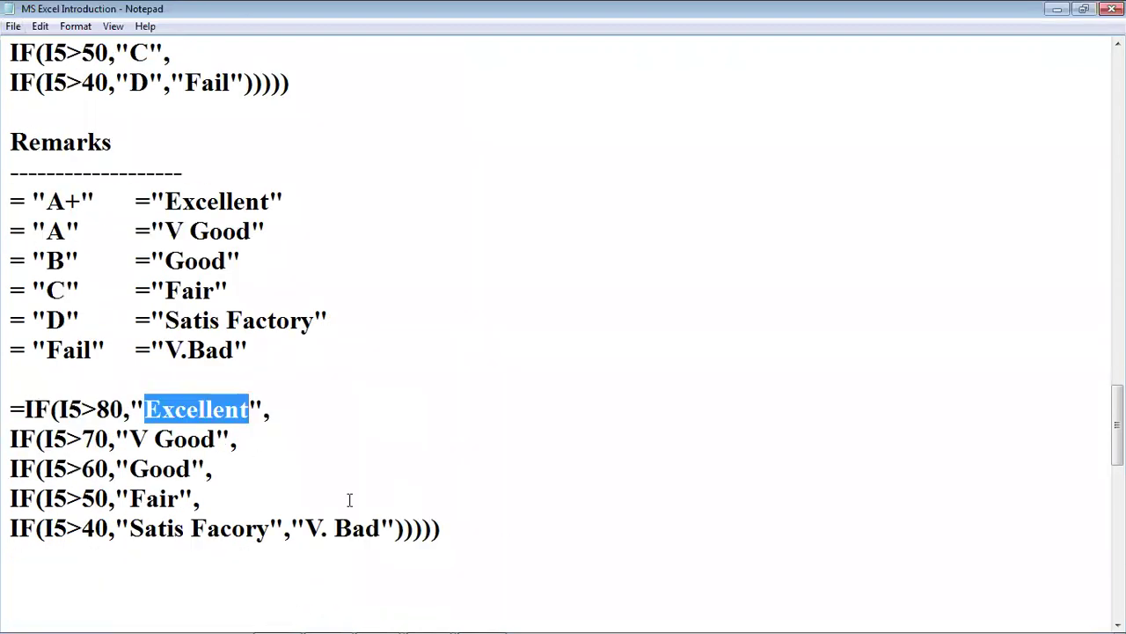
left_click(482, 616)
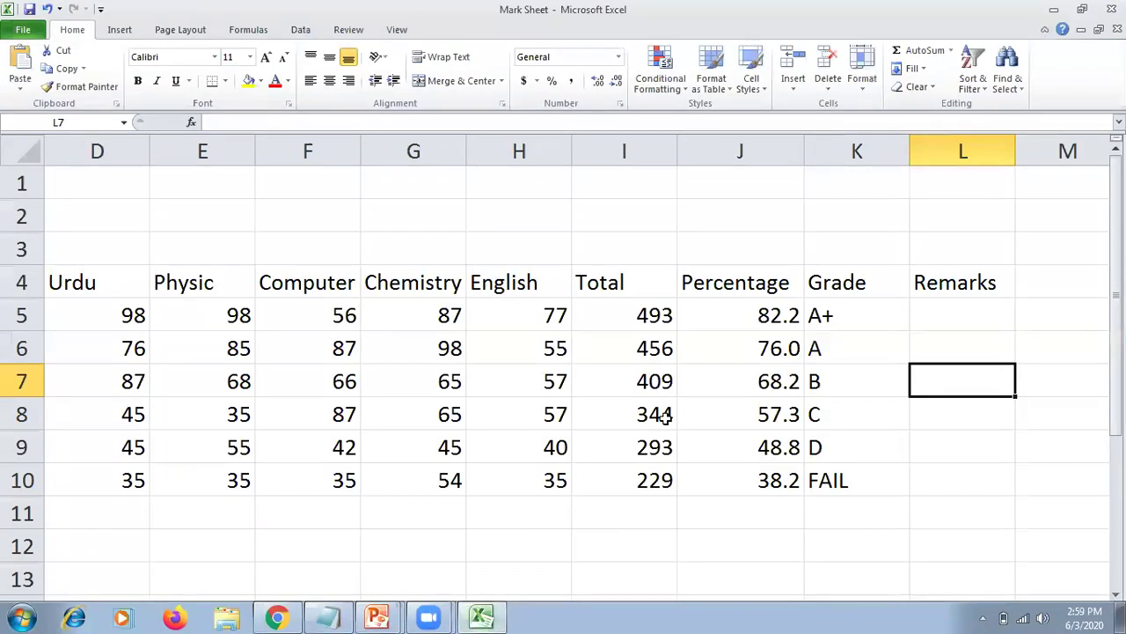
Copy K5's nested-IF grade formula into L5, undoing an accidental edit to K5.
left_click(665, 417)
left_click(938, 314)
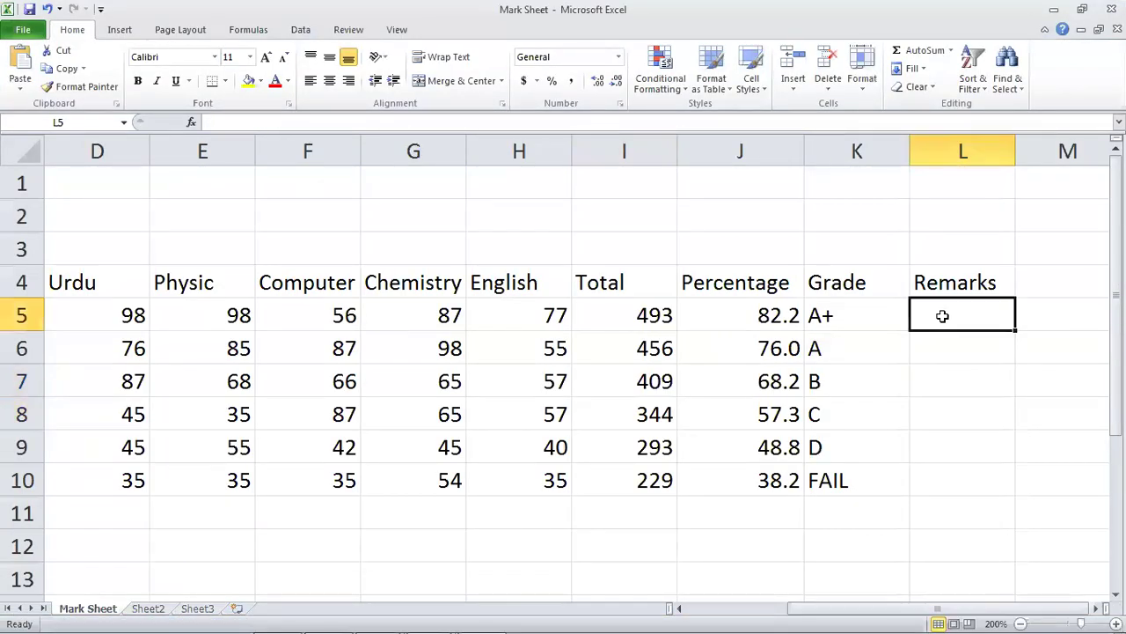
double_click(858, 319)
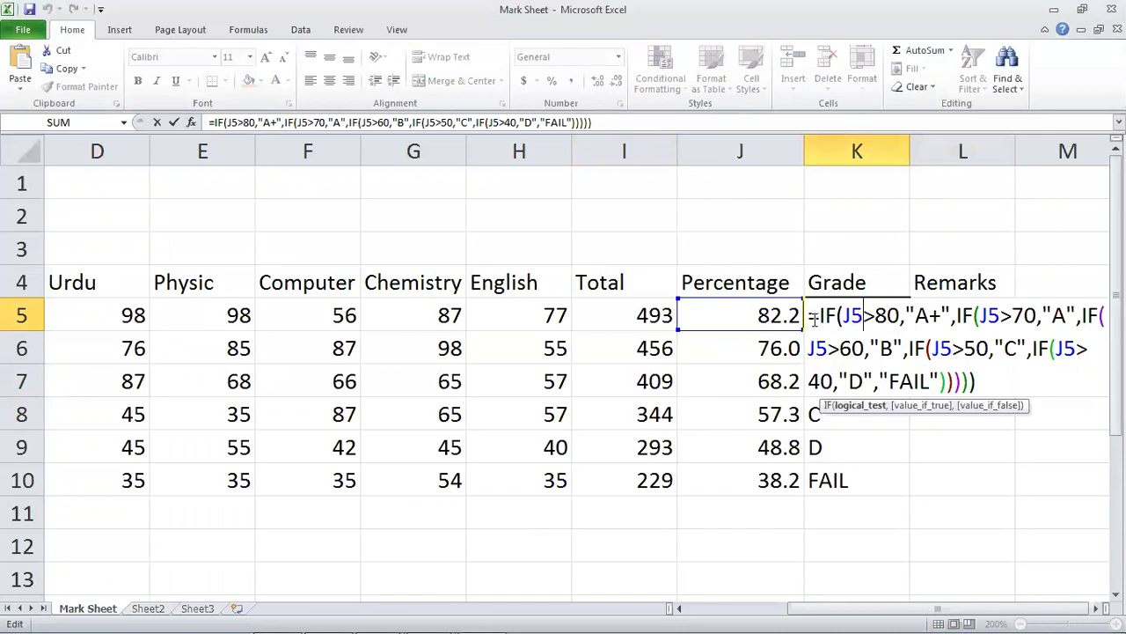
left_click_drag(808, 315, 986, 381)
key("ctrl+c")
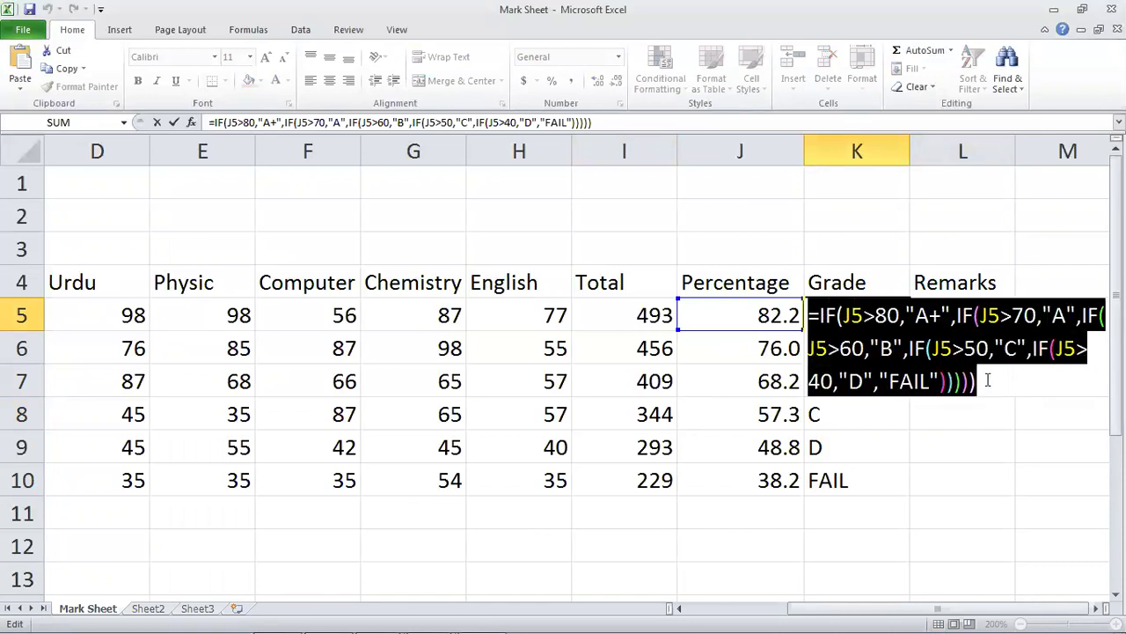
type("=")
key("Up")
key("Up")
key("Left")
left_click(963, 367)
key("BackSpace")
key("BackSpace")
key("Return")
key("ctrl+z")
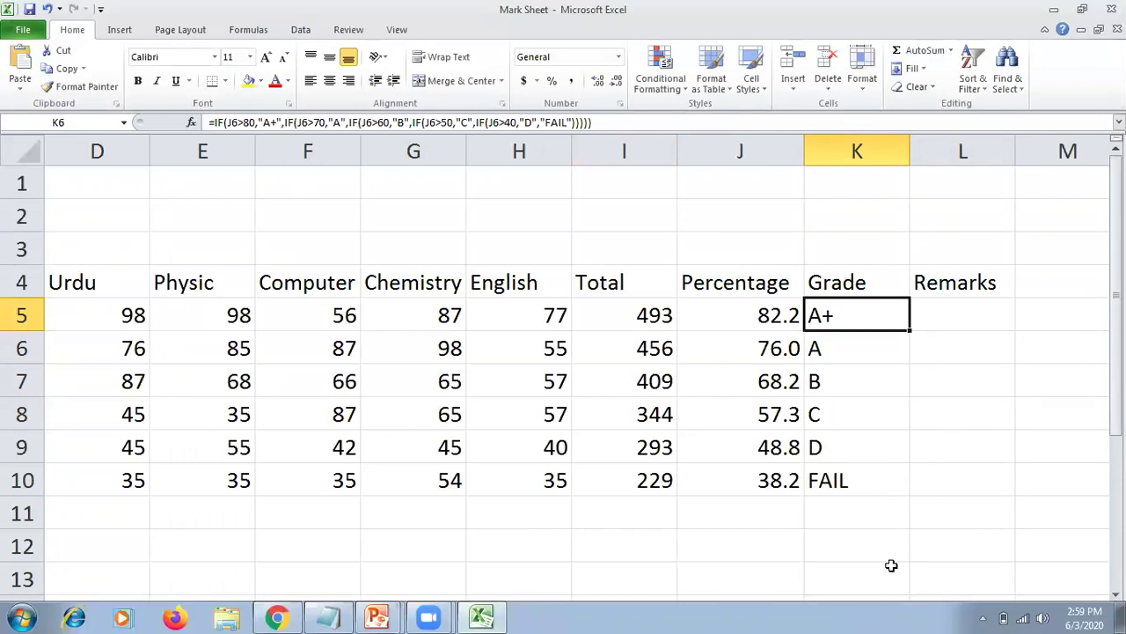
double_click(972, 314)
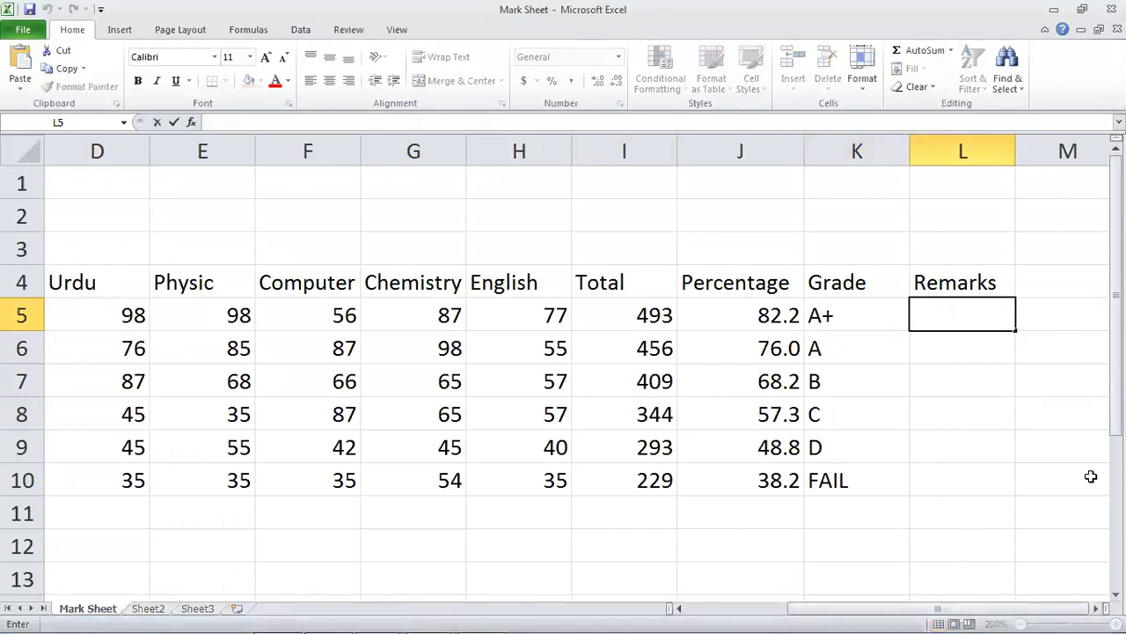
key("ctrl+v")
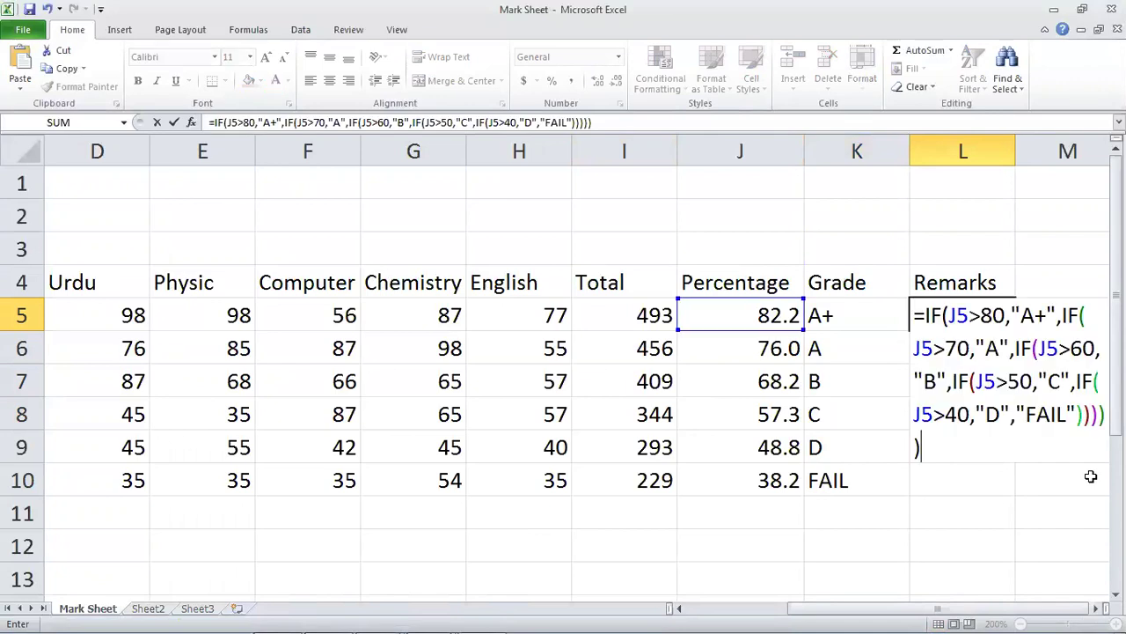
In L5's formula, replace the A+, A and B results with Excellent, V Good and Good.
left_click(958, 318)
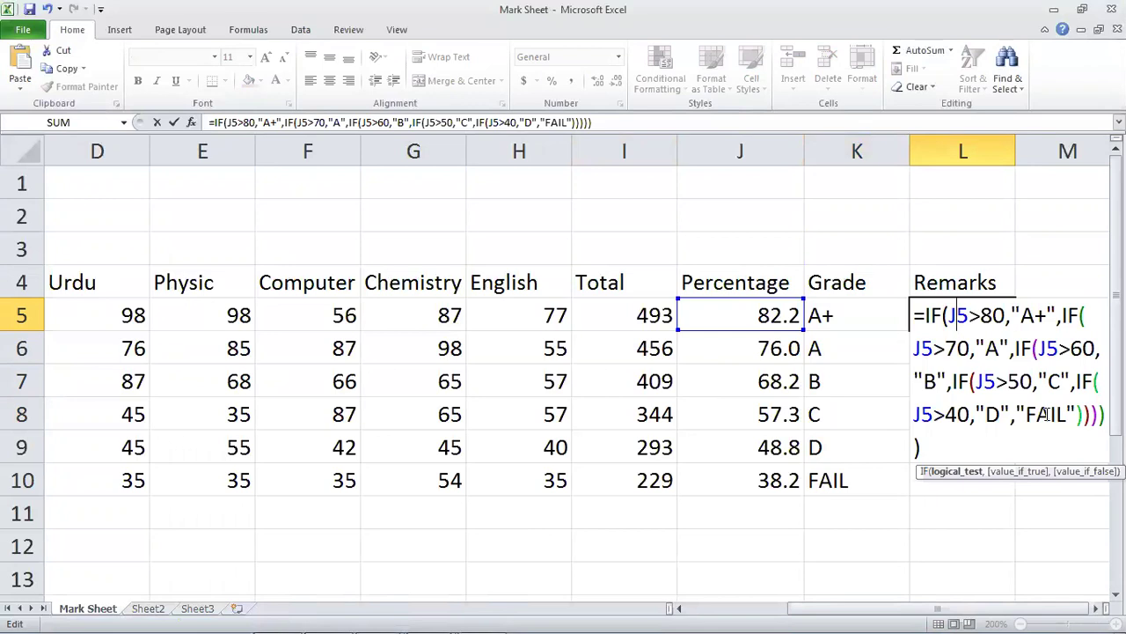
key("Right")
key("Right")
key("Right")
key("Right")
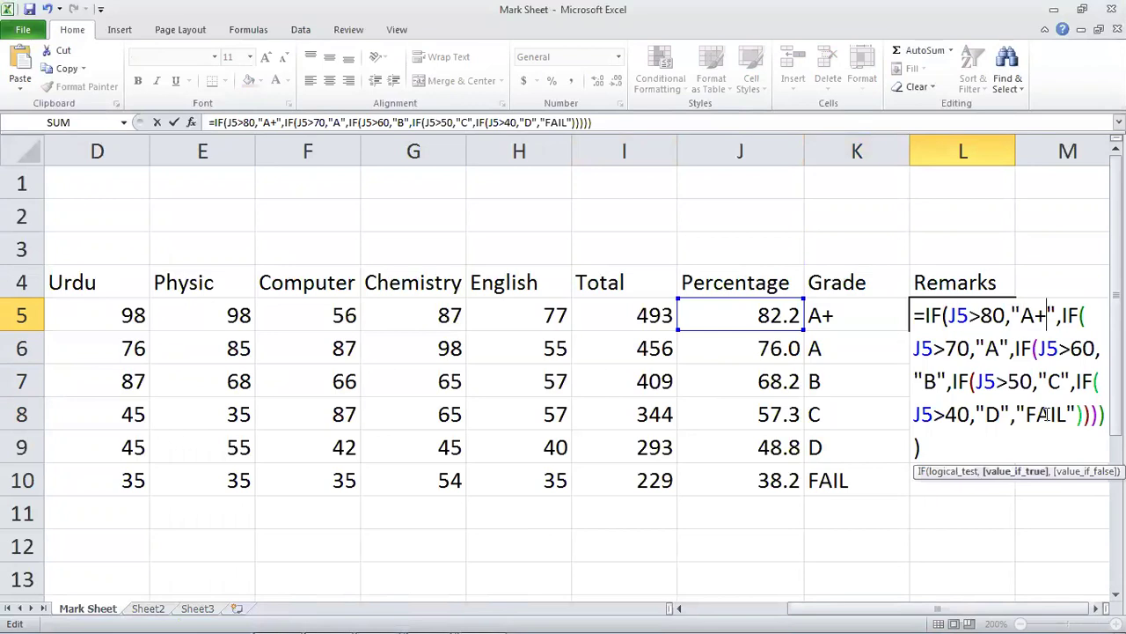
key("Delete")
key("Delete")
type("eXCELLENT")
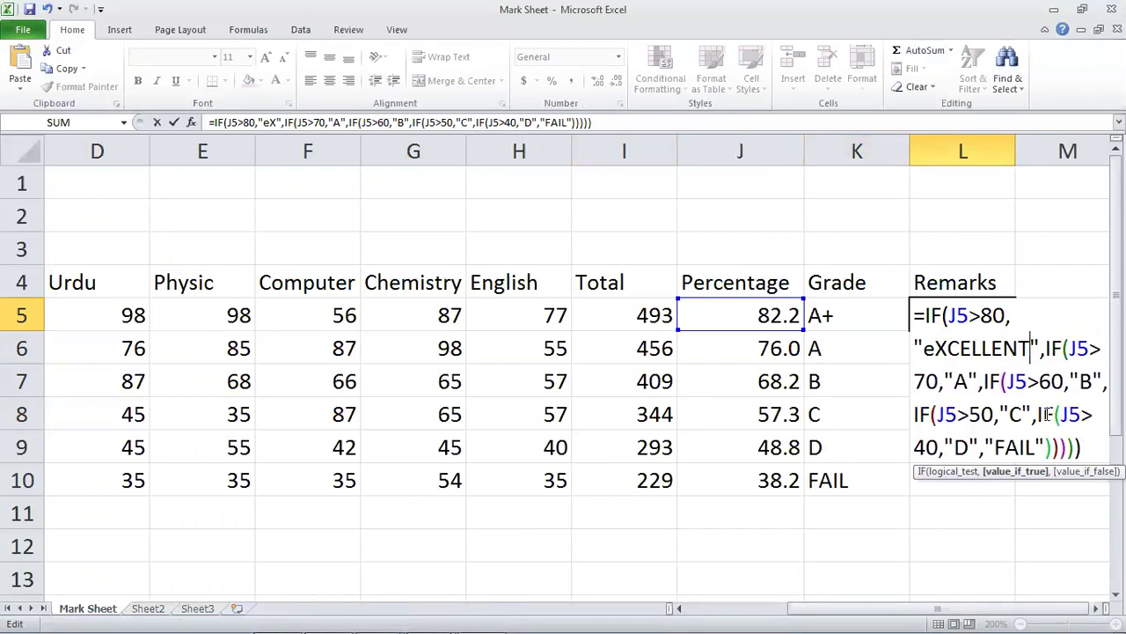
key("BackSpace")
key("BackSpace")
key("BackSpace")
key("BackSpace")
key("BackSpace")
key("BackSpace")
key("BackSpace")
key("BackSpace")
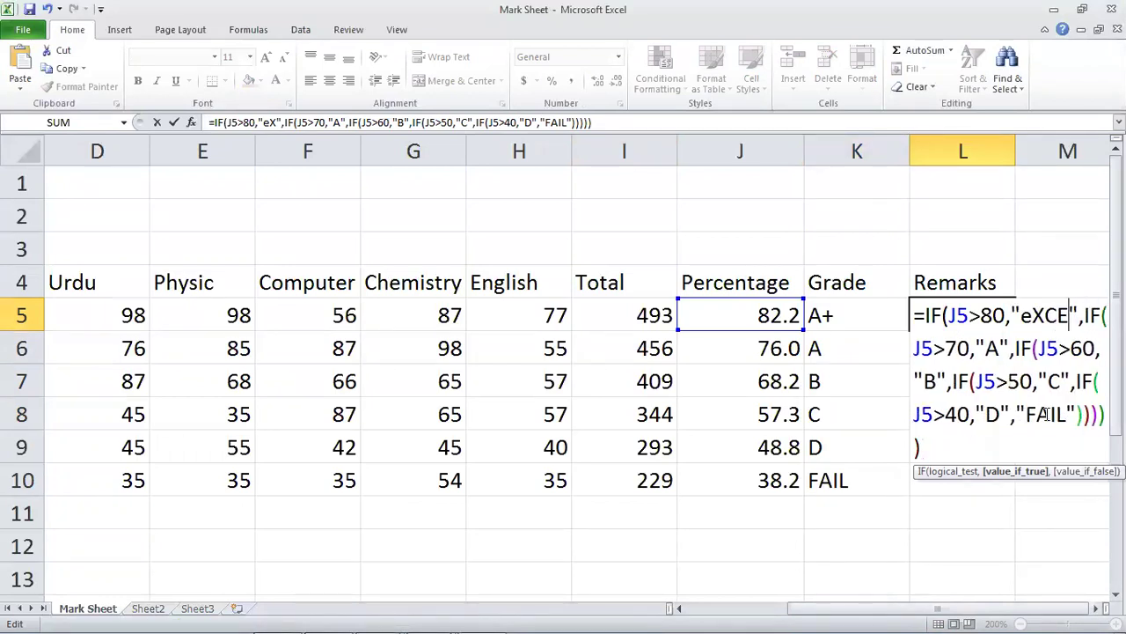
key("BackSpace")
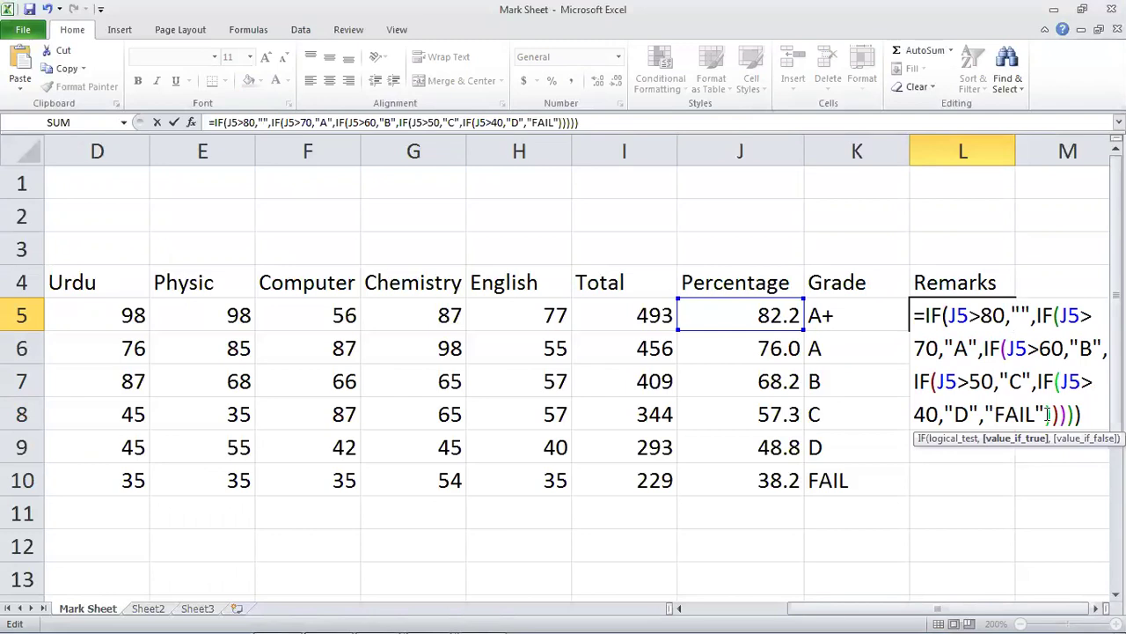
type("Excellent")
key("Down")
key("Left")
key("Left")
key("Left")
key("Left")
key("Left")
key("BackSpace")
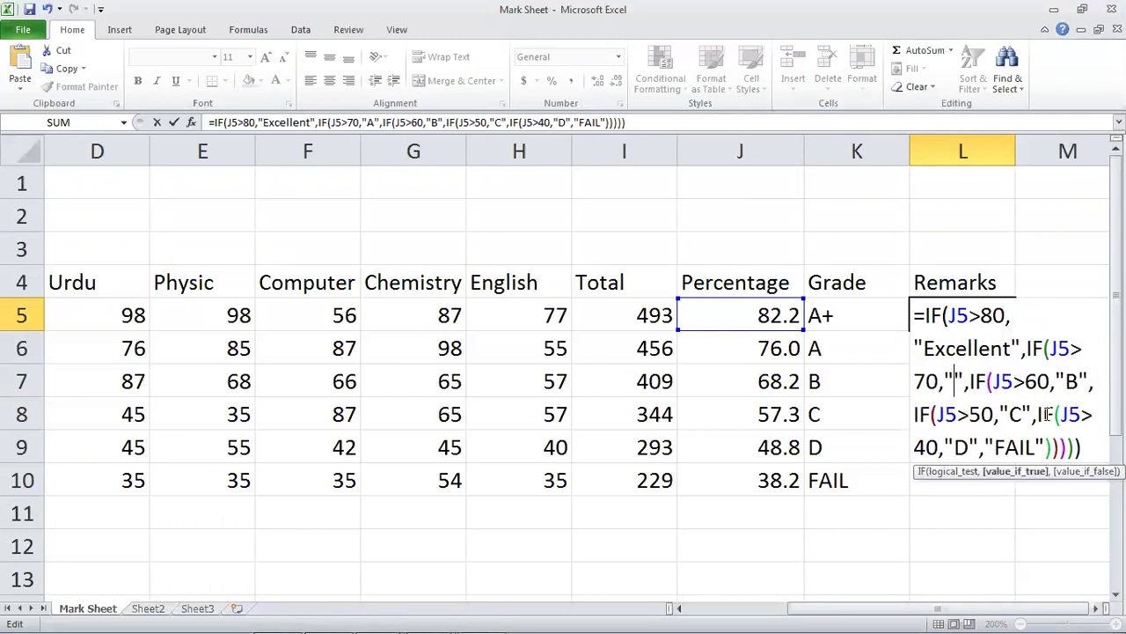
type("V Good")
key("Down")
key("Left")
key("Left")
key("Left")
key("Left")
key("Left")
key("Left")
key("Left")
key("BackSpace")
type("Good")
Replace the C, D and FAIL results with Fair, Satis Factory and V.Bad, then commit.
key("Down")
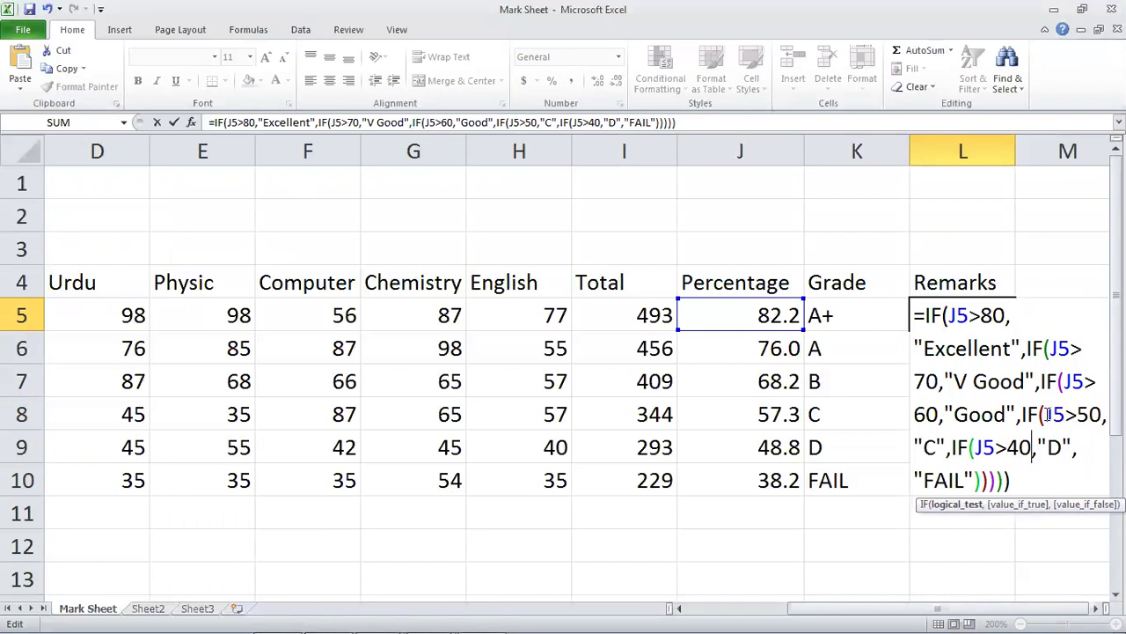
key("Left")
key("Left")
key("Left")
key("Left")
key("Left")
key("Left")
key("Delete")
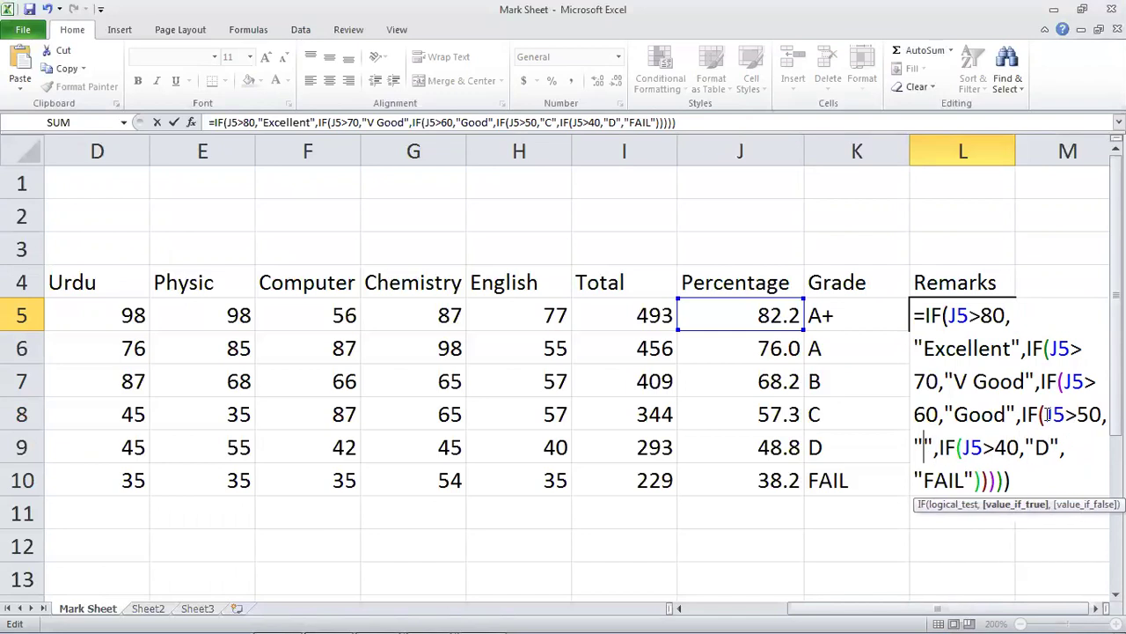
type("Fair")
key("Right")
key("Right")
key("Right")
key("Right")
key("Right")
key("Right")
key("Right")
key("Right")
key("Right")
key("Right")
key("Right")
key("Right")
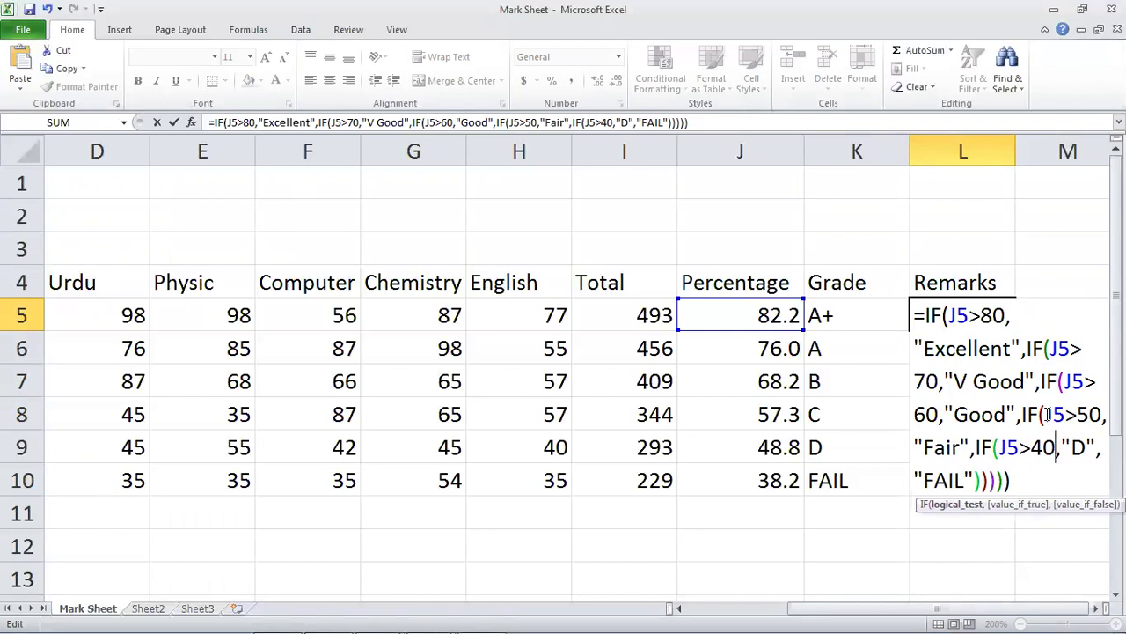
key("Delete")
type("Satis")
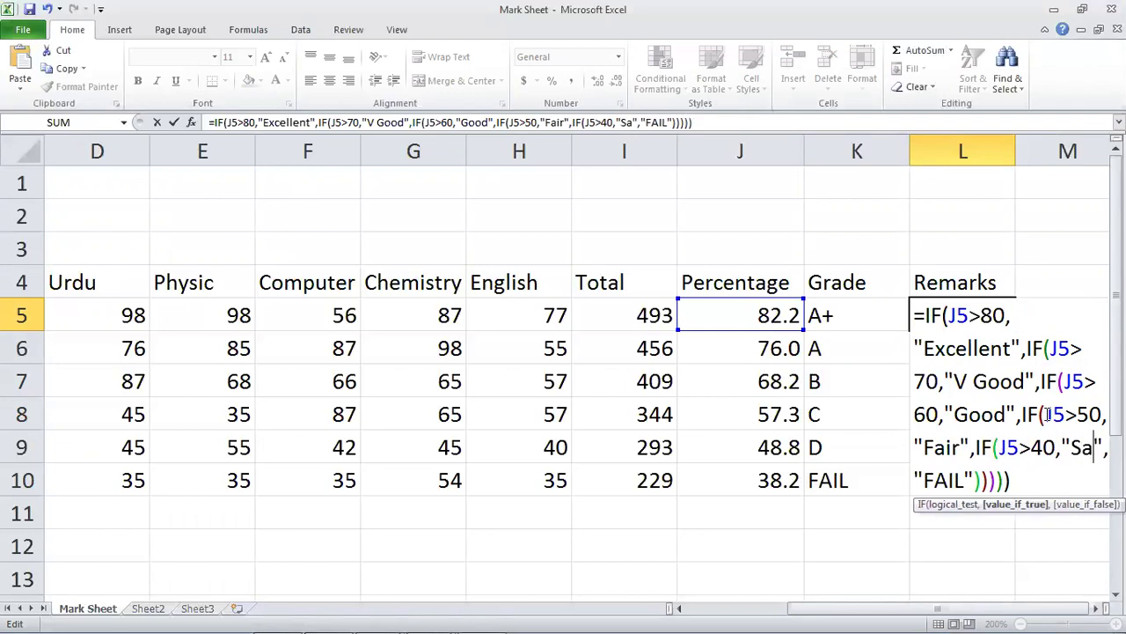
type(" Factory")
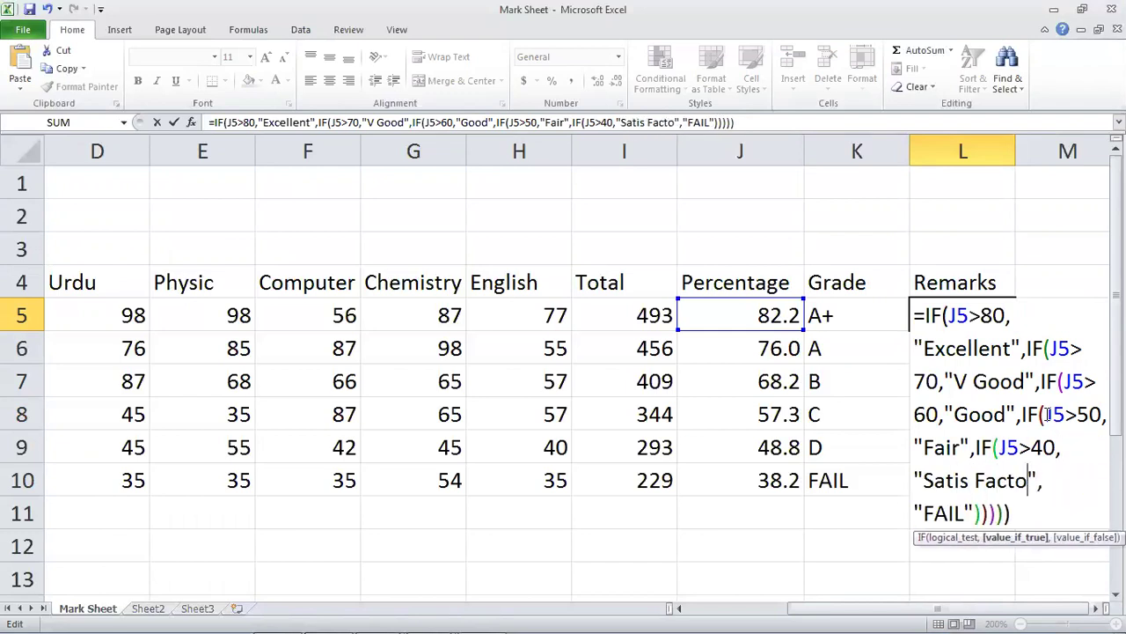
key("End")
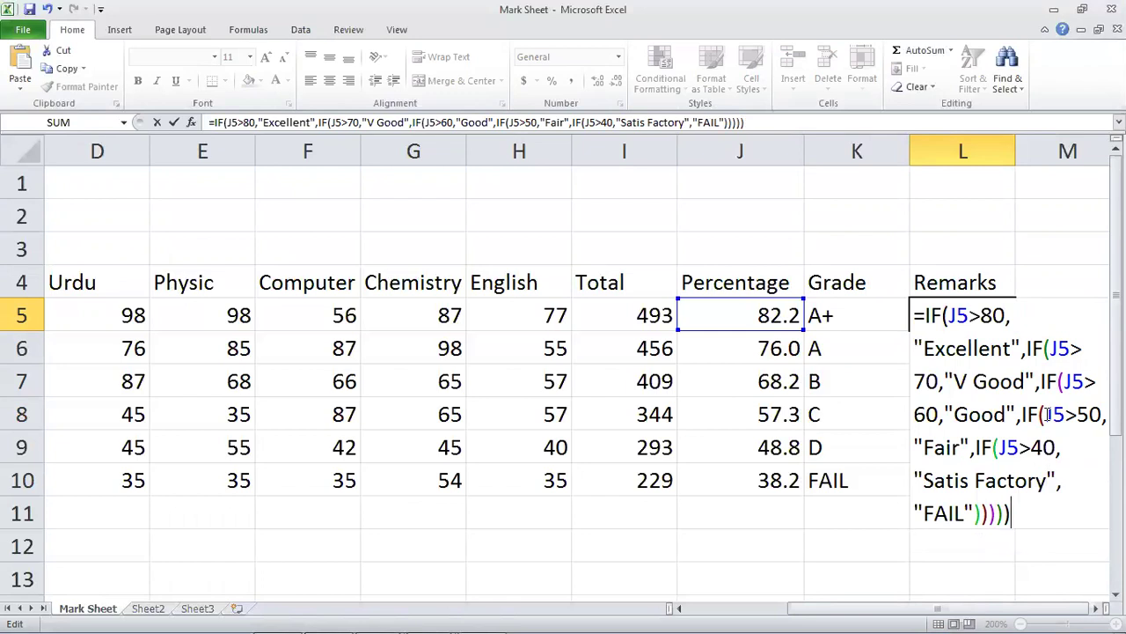
key("Left")
key("Left")
key("Left")
key("Left")
key("Left")
key("Left")
key("Left")
key("Left")
key("BackSpace")
key("BackSpace")
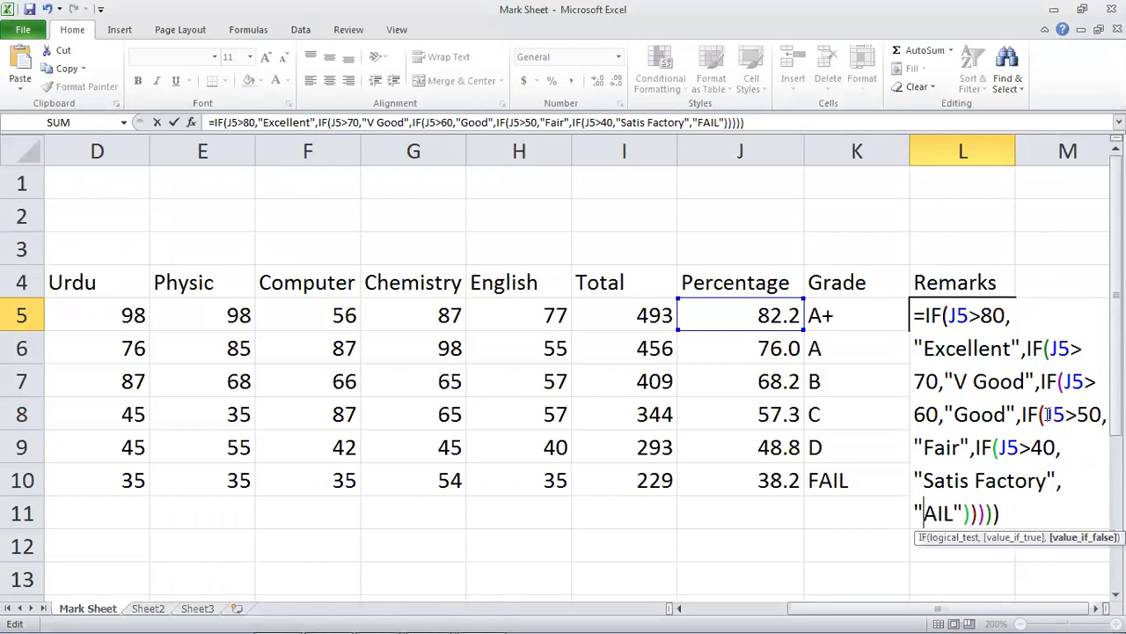
key("Delete")
key("Delete")
type("V.Bad")
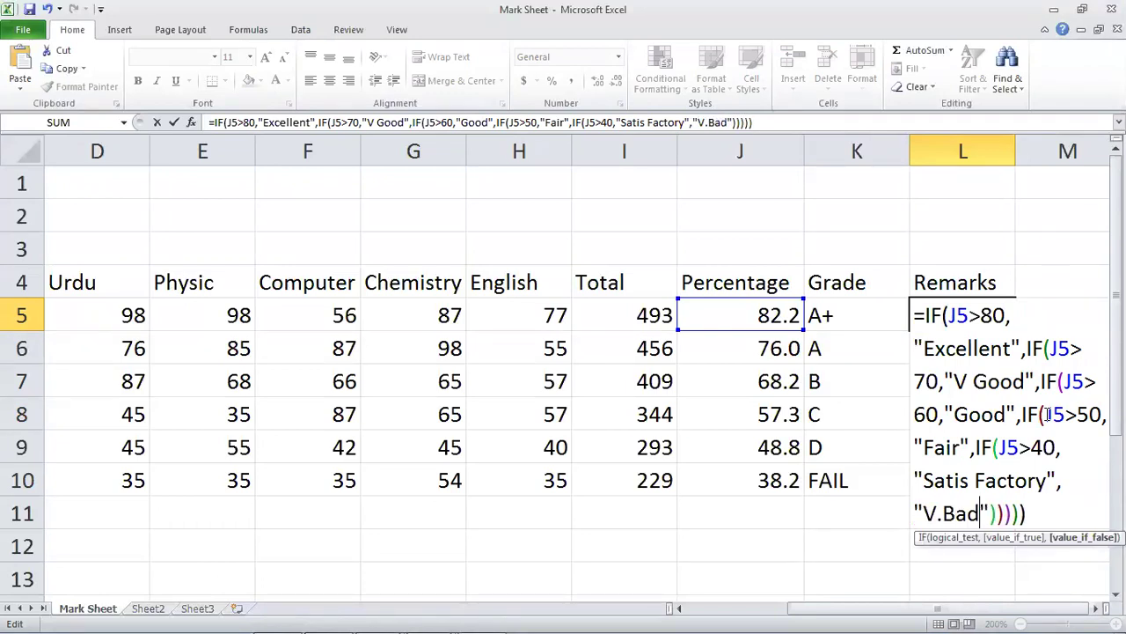
key("Return")
key("Up")
Fill the remarks formula down to L10 and widen column L to fit Satis Factory.
left_click_drag(1016, 330, 1009, 482)
left_click(883, 440)
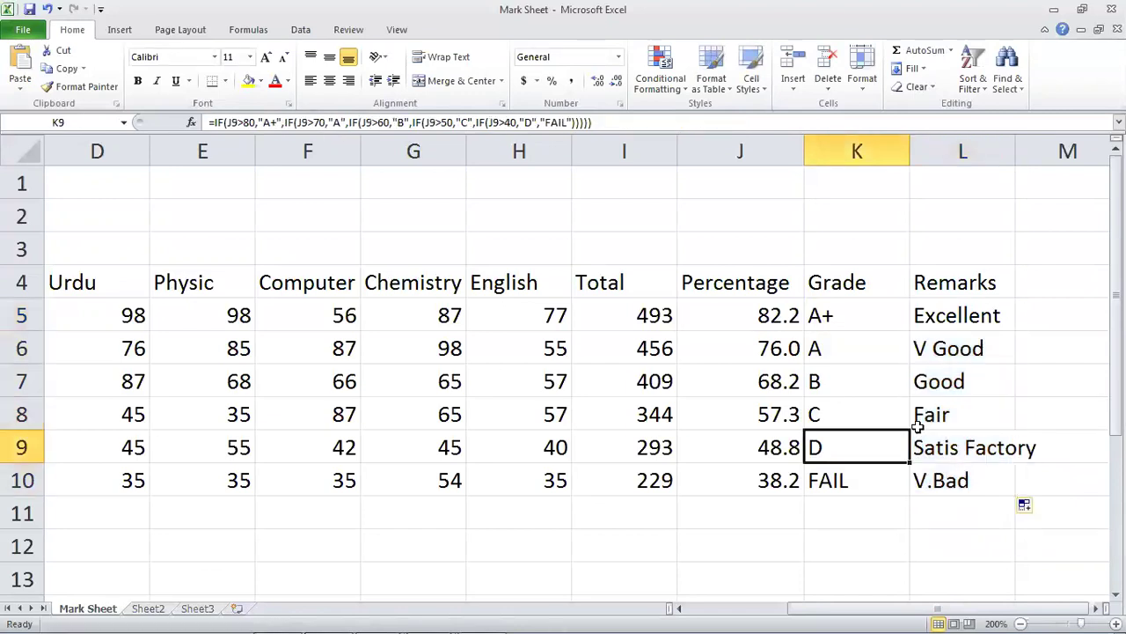
double_click(1017, 152)
Set the last student's Computer mark to 78 and Physic mark to 87.
key("Up")
key("Up")
key("Up")
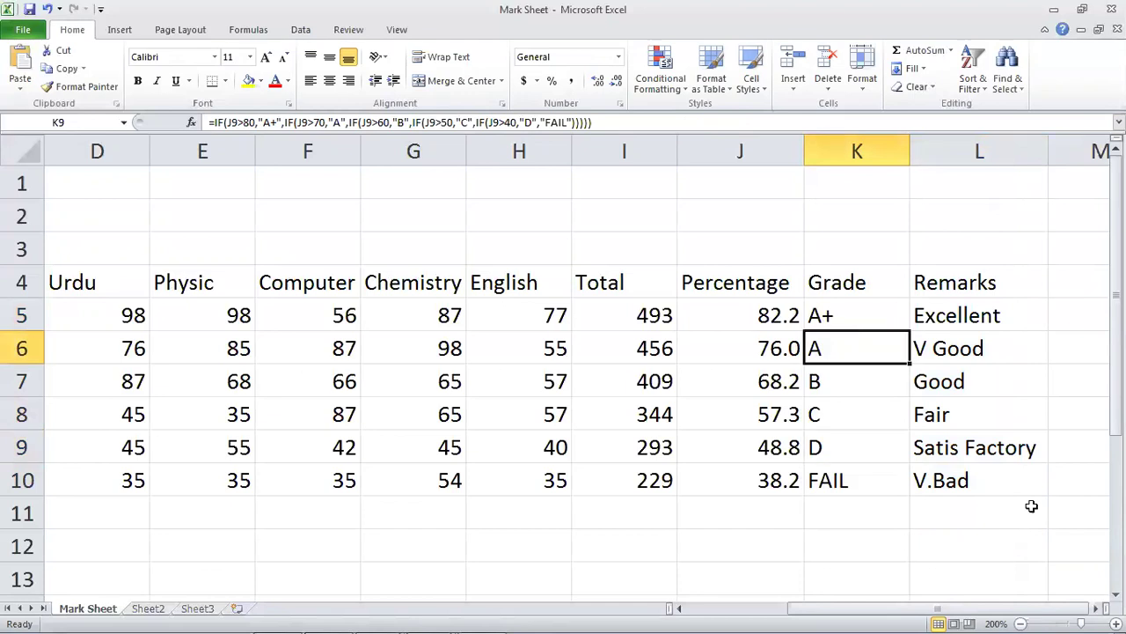
key("Left")
key("Left")
key("Left")
key("Left")
key("Left")
key("Down")
key("Down")
key("Down")
key("Down")
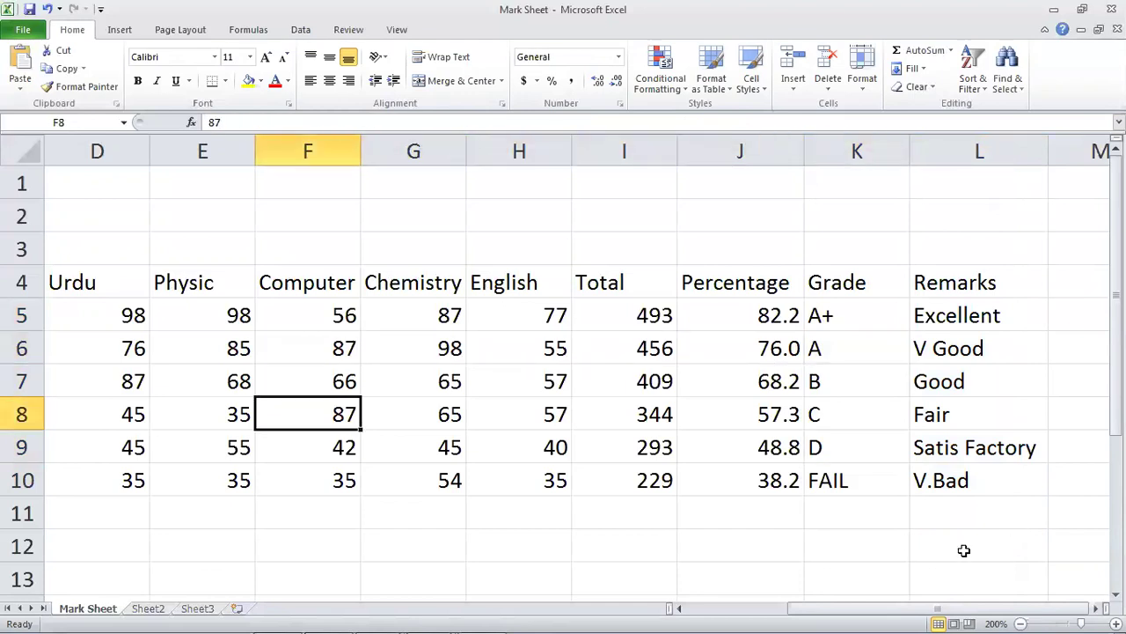
type("78")
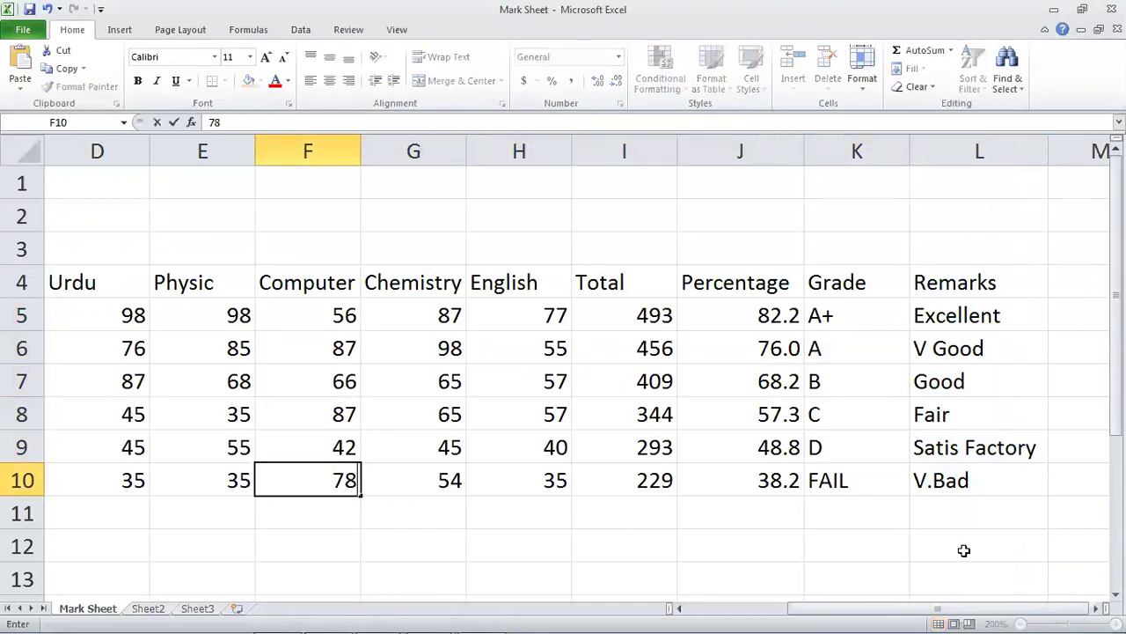
key("Return")
key("Up")
key("Right")
key("Left")
key("Left")
type("87")
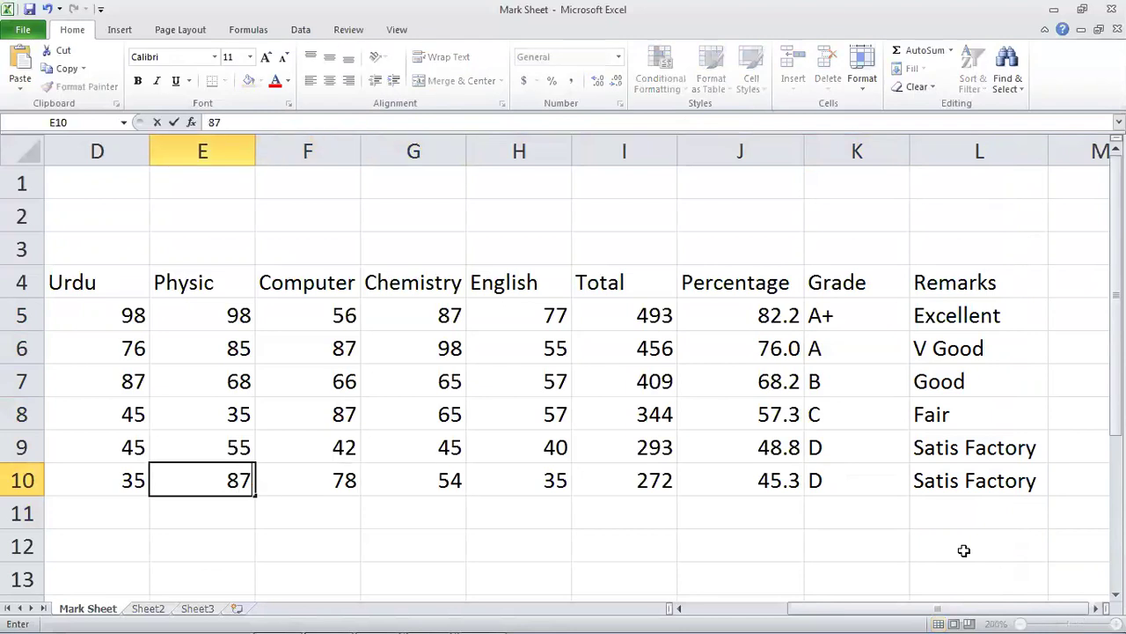
key("Return")
key("Up")
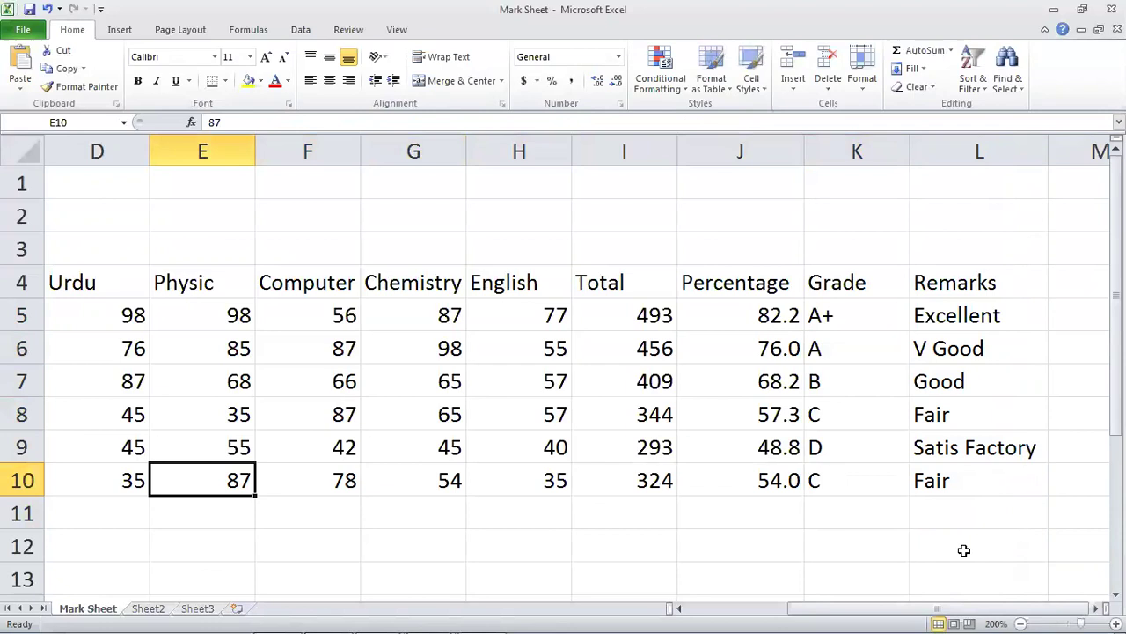
Move back through the marks rows to review the recalculated results.
key("Left")
key("Up")
key("Up")
key("Up")
key("Right")
key("Right")
key("Right")
key("Left")
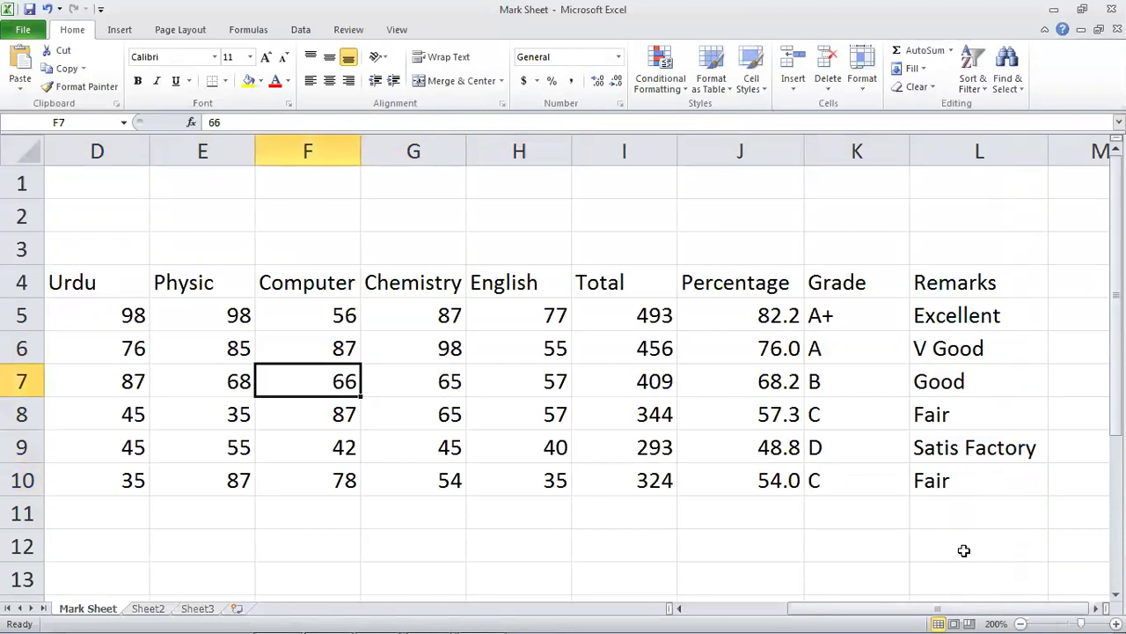
key("Home")
key("Right")
key("Right")
key("Right")
key("Right")
key("Right")
key("Right")
key("Right")
key("Right")
key("Left")
key("Left")
key("Left")
key("Left")
key("Left")
key("Left")
key("Left")
key("Left")
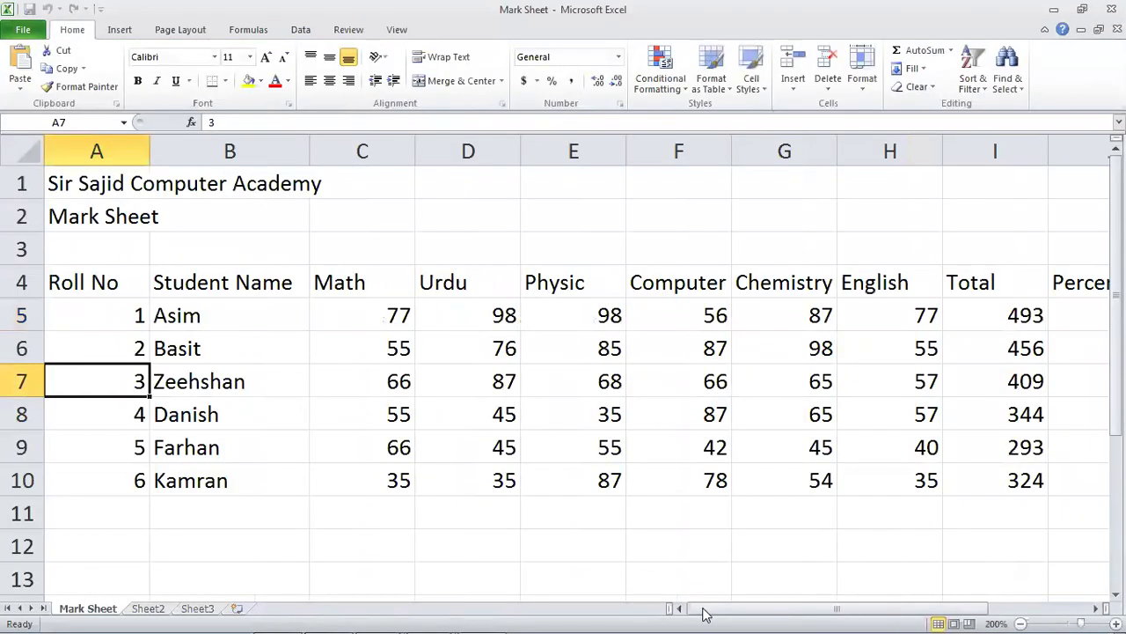
mouse_move(414, 611)
mouse_move(376, 618)
left_click(385, 553)
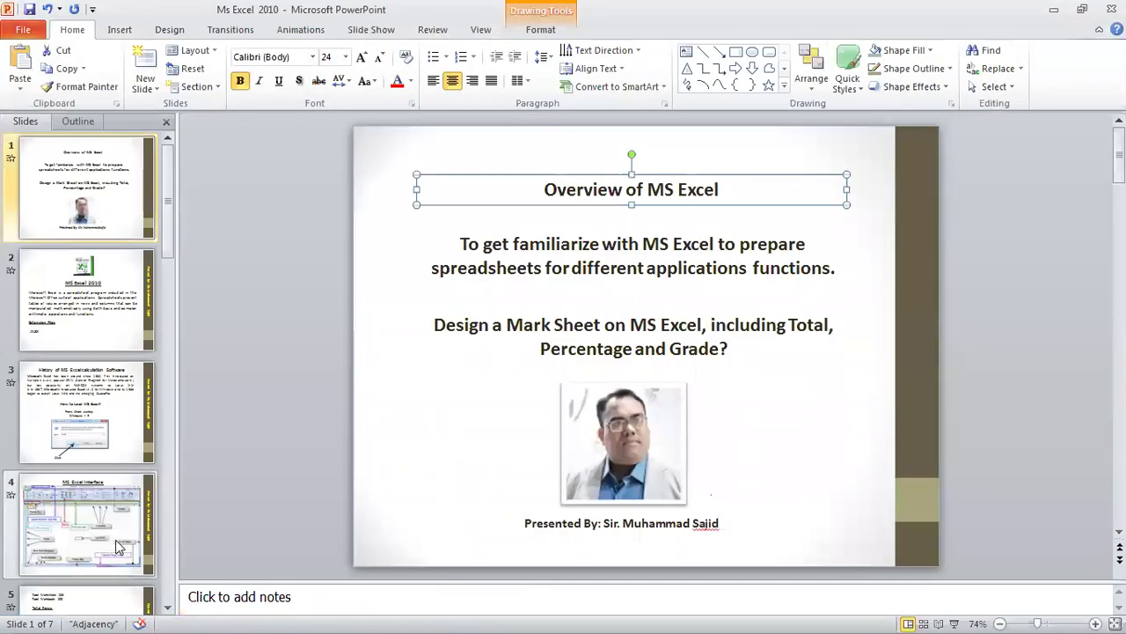
left_click(119, 542)
left_click(110, 425)
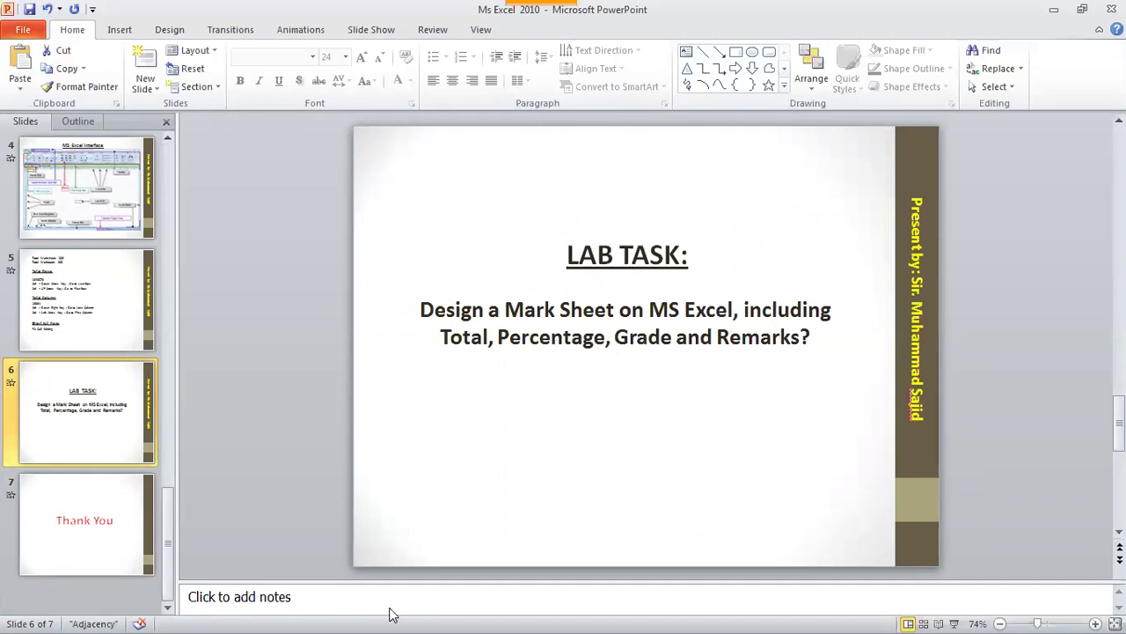
key("super")
left_click(476, 616)
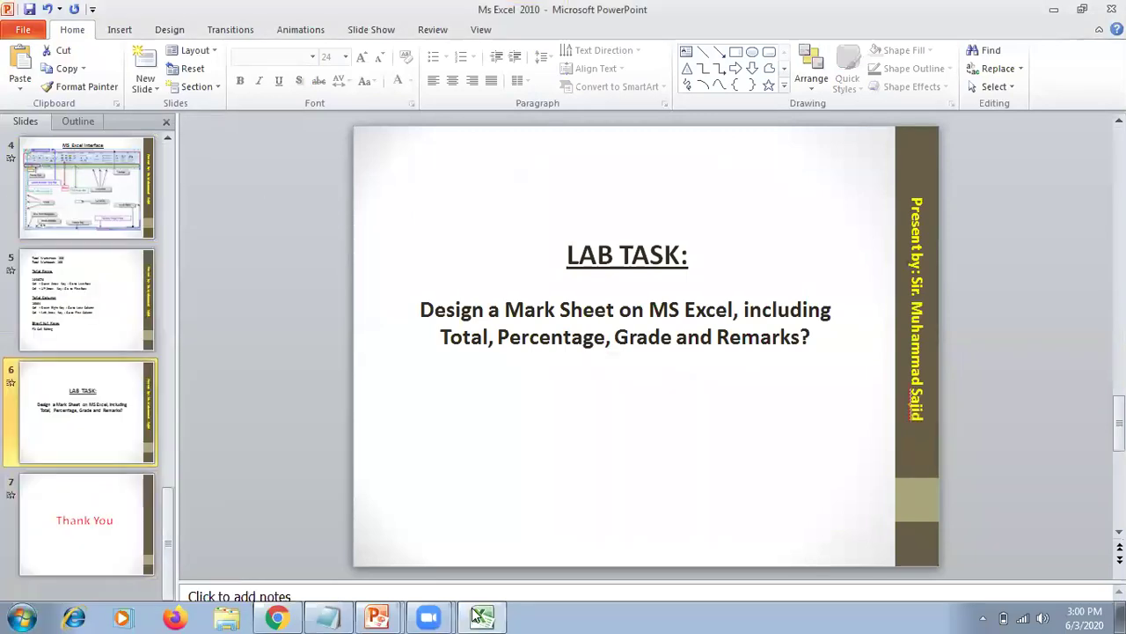
left_click(533, 381)
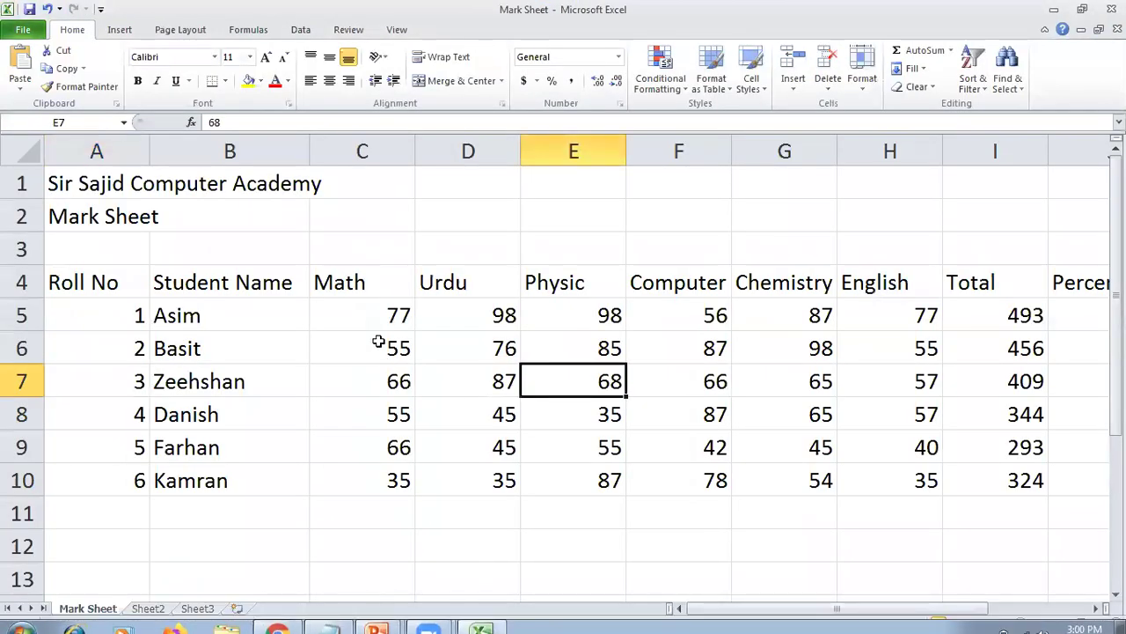
Look over the headings and title rows, selecting the academy title cell.
left_click(367, 280)
key("Left")
key("Left")
key("Up")
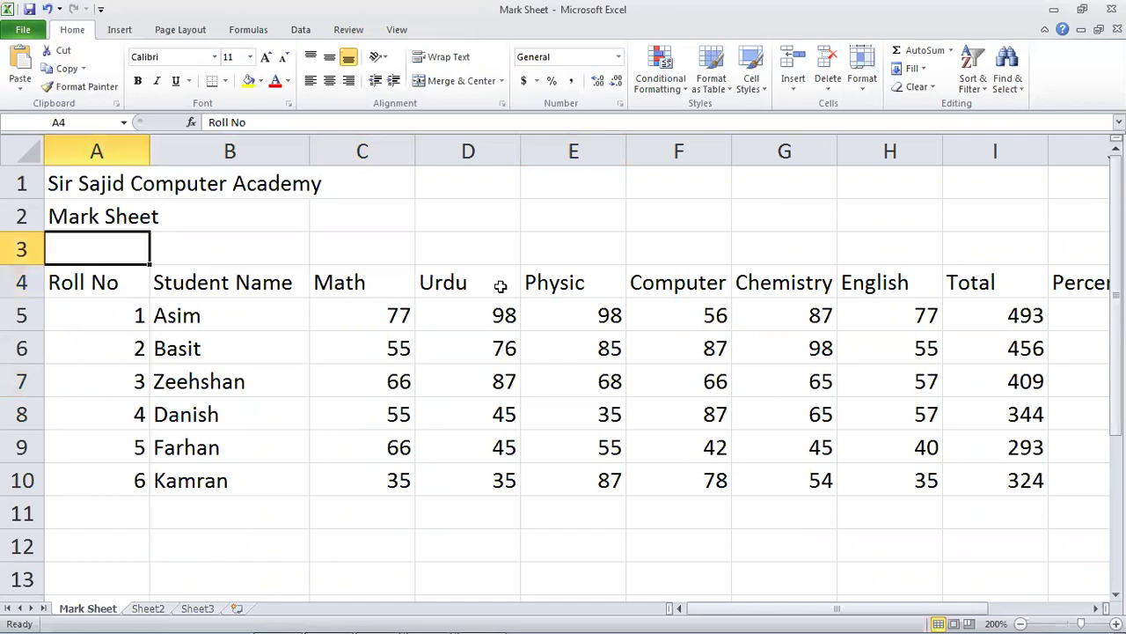
left_click(322, 314)
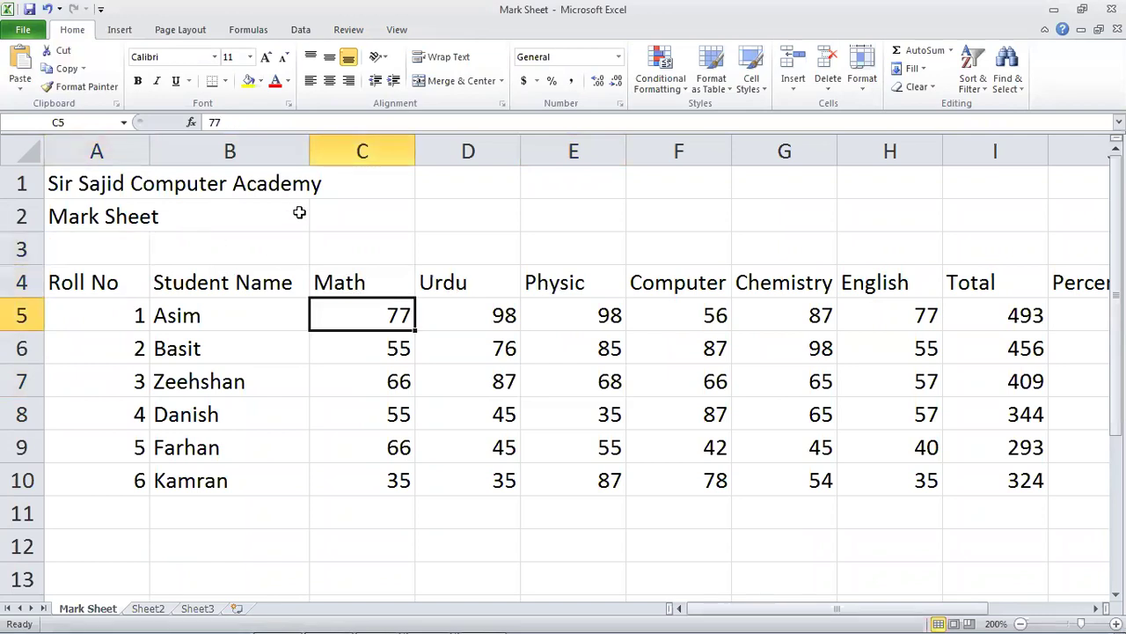
left_click(382, 191)
left_click(143, 217)
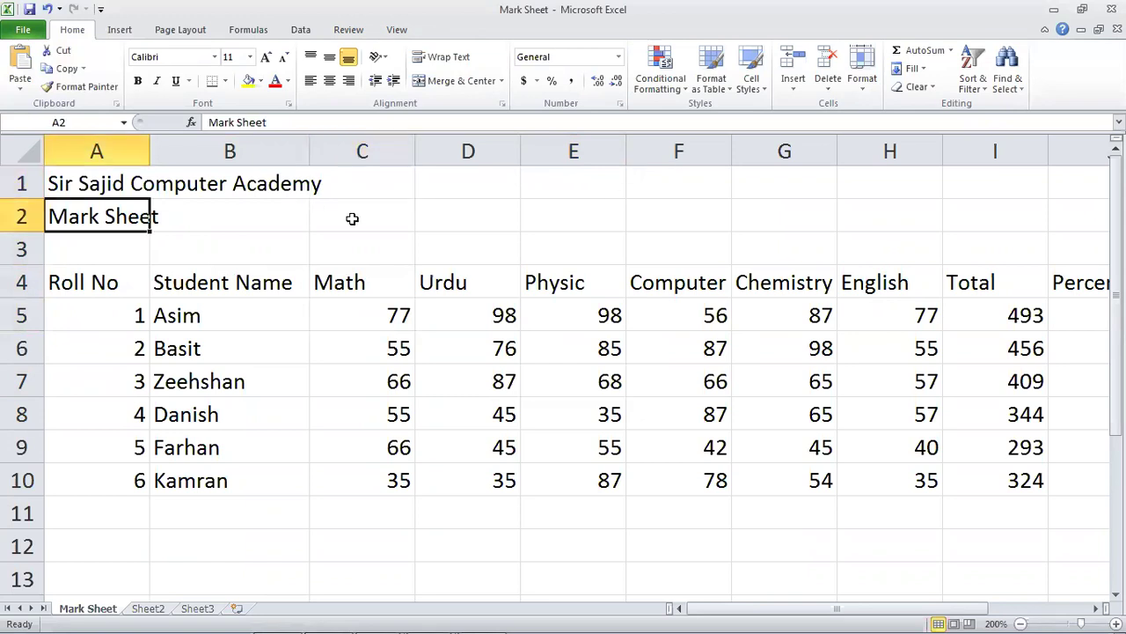
left_click(164, 283)
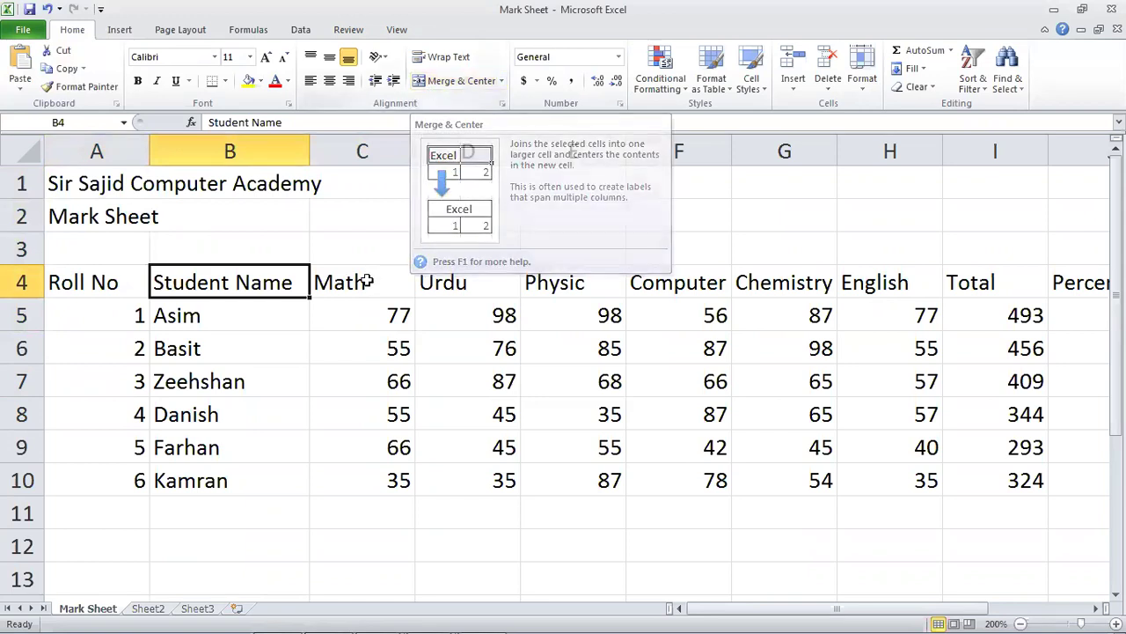
left_click(348, 304)
left_click(120, 215)
left_click_drag(92, 197, 254, 192)
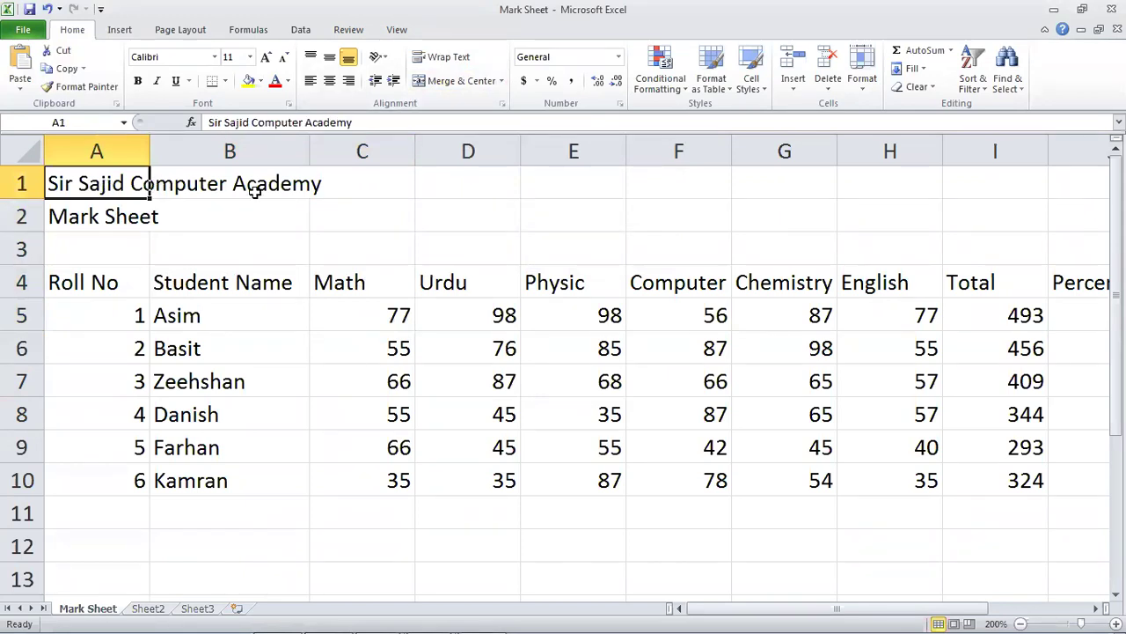
left_click(109, 222)
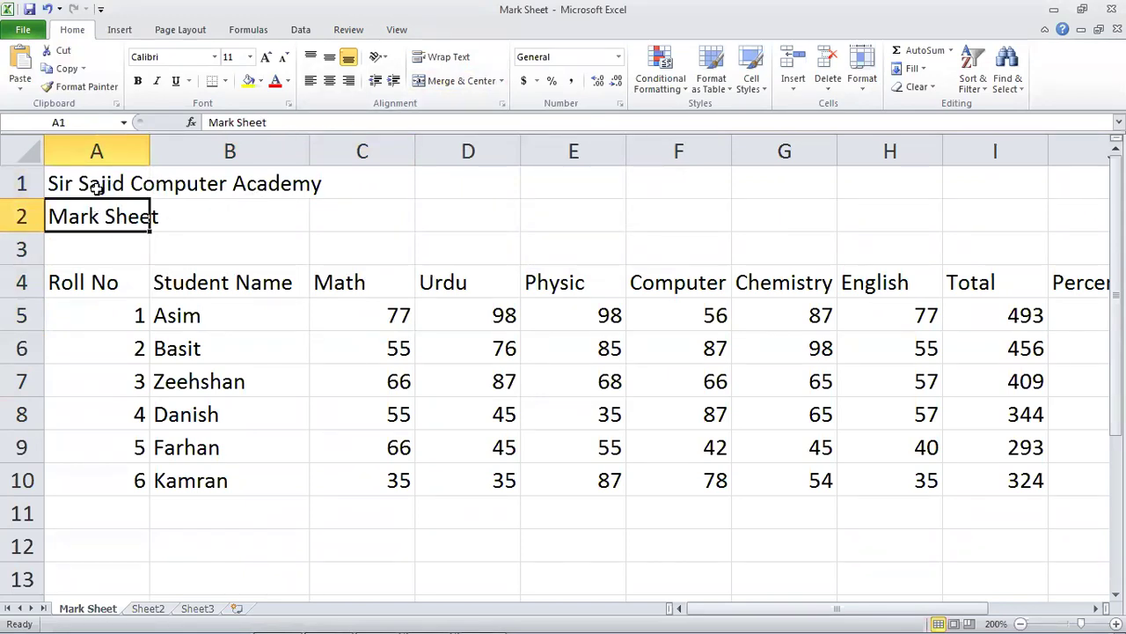
left_click(96, 186)
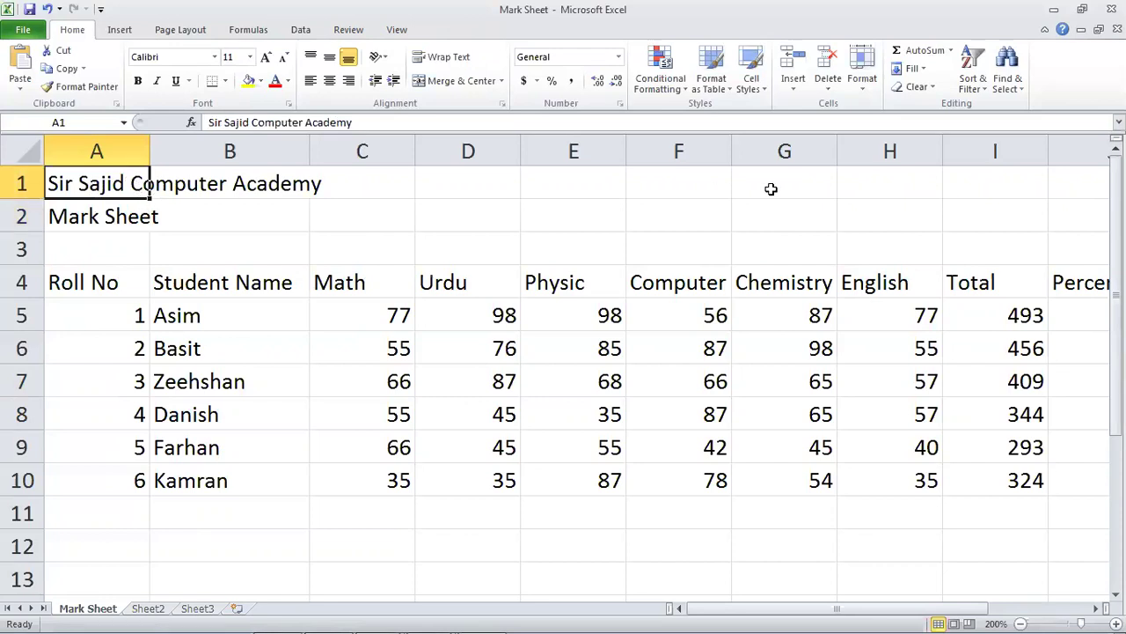
mouse_move(830, 610)
left_mouse_down()
mouse_move(926, 612)
mouse_move(831, 610)
left_mouse_up()
left_click(443, 381)
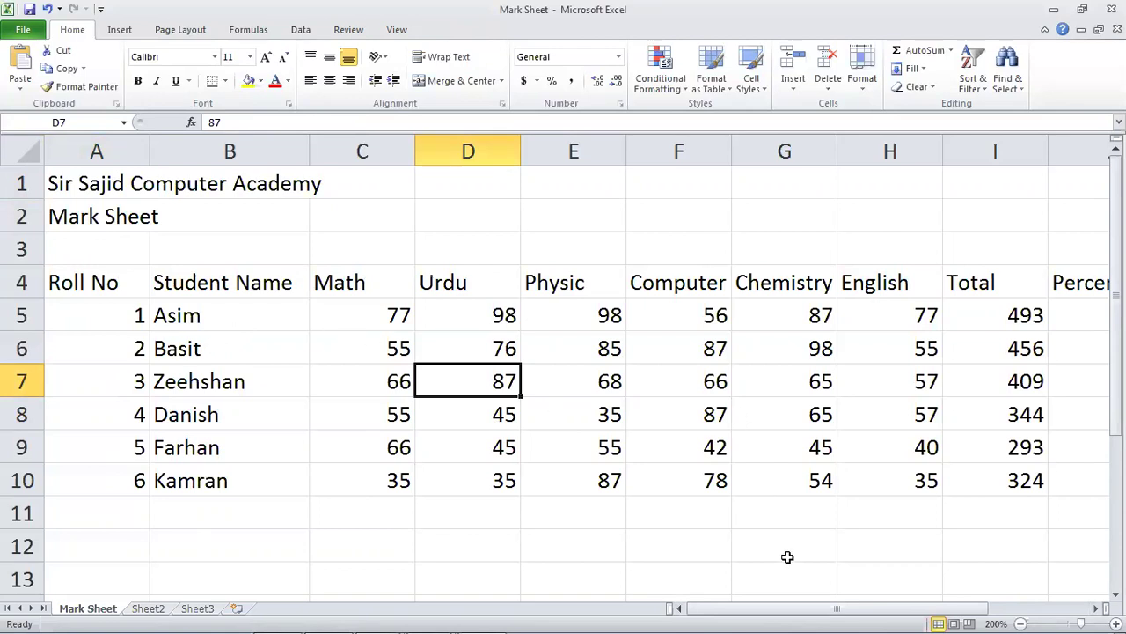
mouse_move(801, 607)
left_mouse_down()
mouse_move(935, 611)
mouse_move(803, 614)
left_mouse_up()
Return to the academy title cell in A1 and check how far row 1 extends.
left_click(374, 277)
left_click(495, 350)
left_click(638, 366)
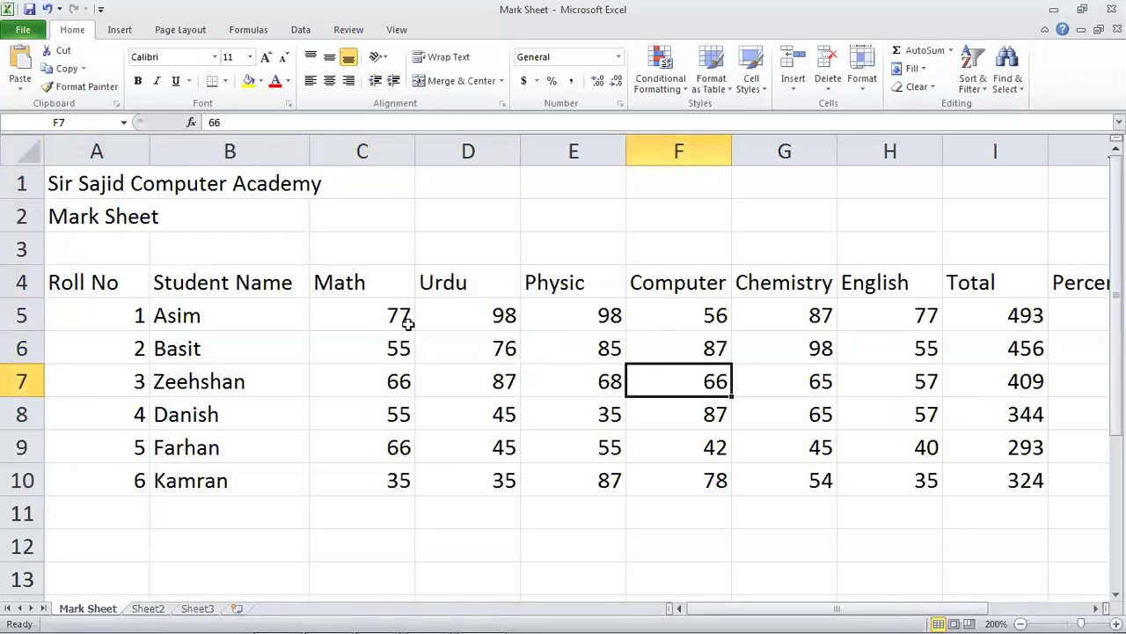
left_click(176, 263)
left_click(92, 210)
left_click(92, 186)
key("Down")
key("Down")
key("Up")
key("Up")
key("Right")
key("Right")
key("Right")
key("Right")
key("Right")
key("Right")
key("Right")
key("Right")
key("Right")
key("Right")
key("Right")
key("Right")
key("Right")
key("Right")
key("Left")
key("Left")
key("Left")
key("Left")
key("Left")
key("Left")
key("Left")
key("Left")
key("Left")
key("Left")
key("Left")
key("Left")
key("Left")
key("Left")
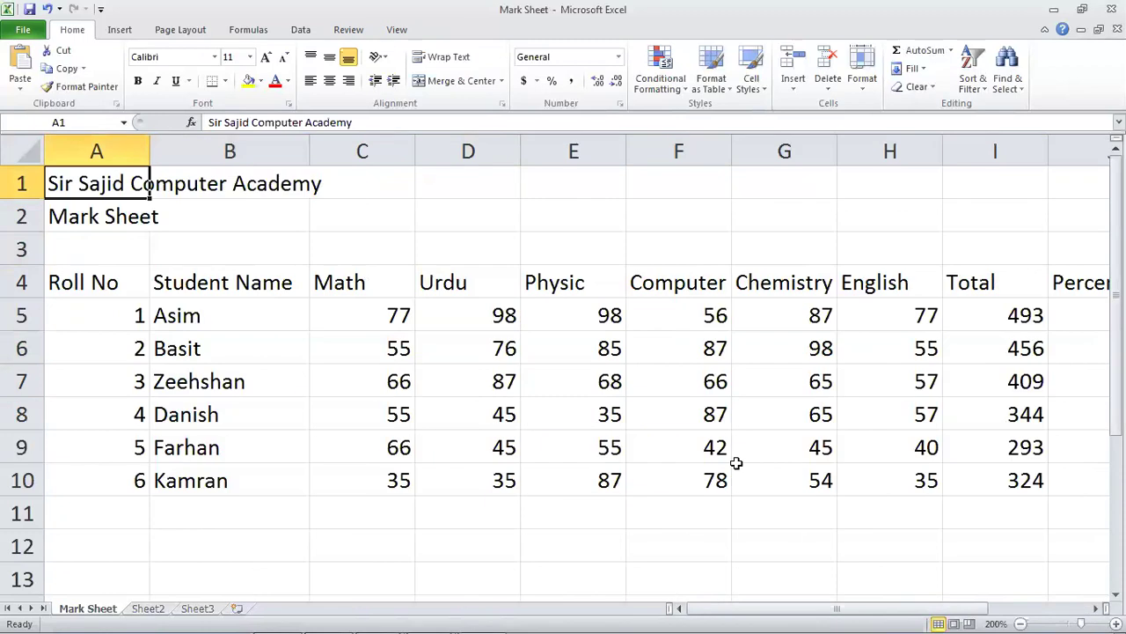
key("Down")
key("Down")
key("Down")
key("Up")
key("Up")
key("Up")
Select A1:J1 and merge and centre the academy title across it.
key("shift+Right")
key("shift+Right")
key("shift+Right")
key("shift+Right")
key("shift+Right")
key("shift+Right")
key("shift+Right")
key("shift+Right")
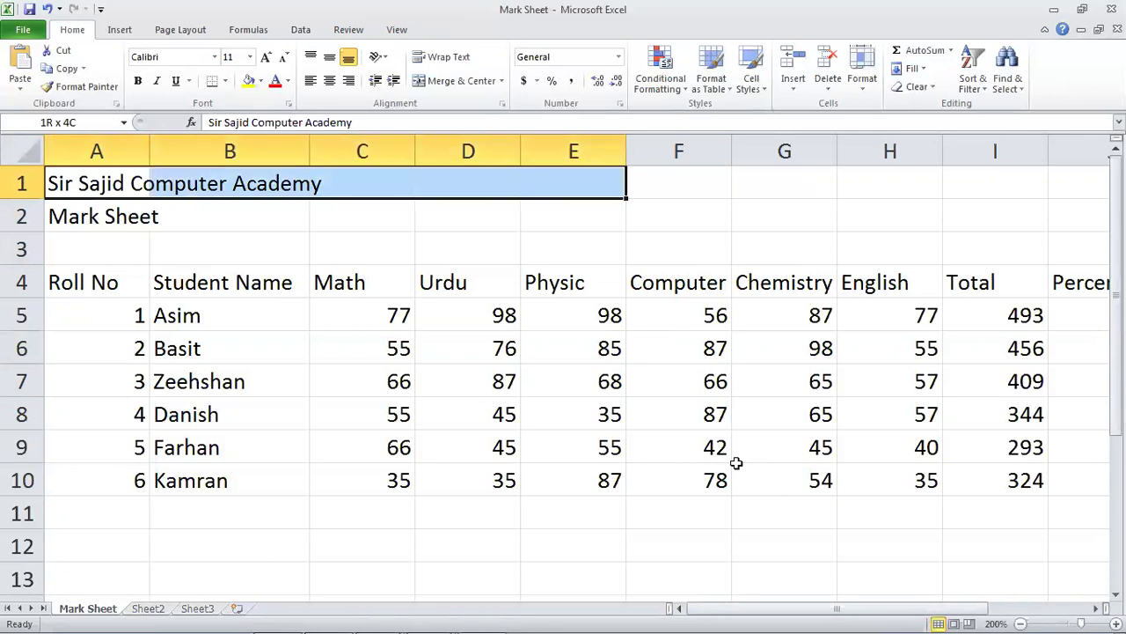
key("shift+Right")
key("shift+Right")
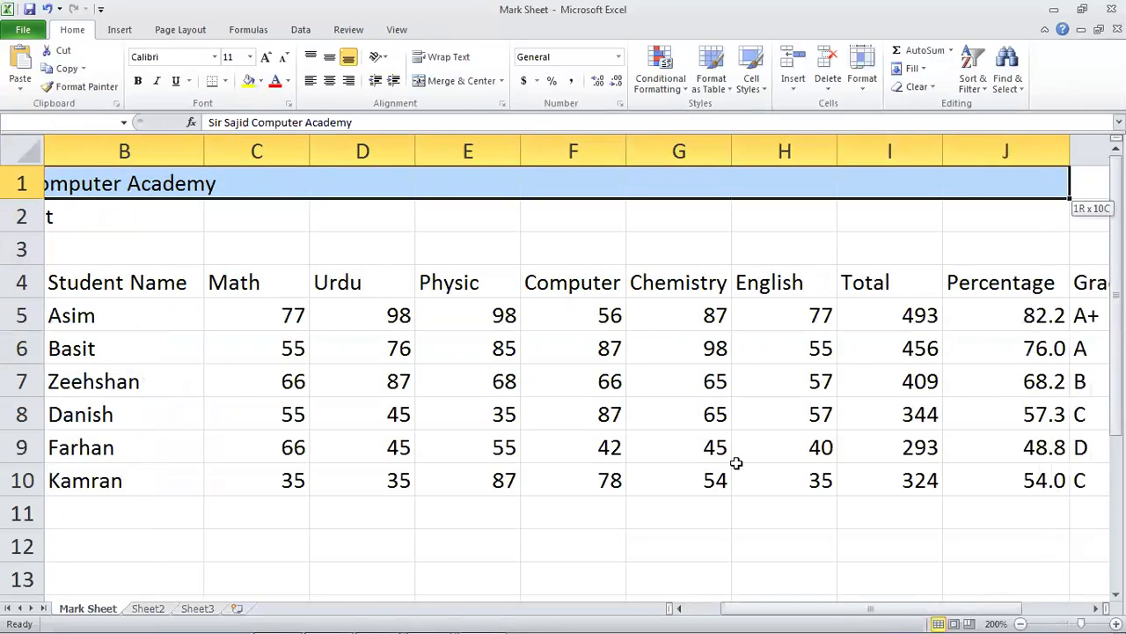
key("shift+Right")
key("shift+Right")
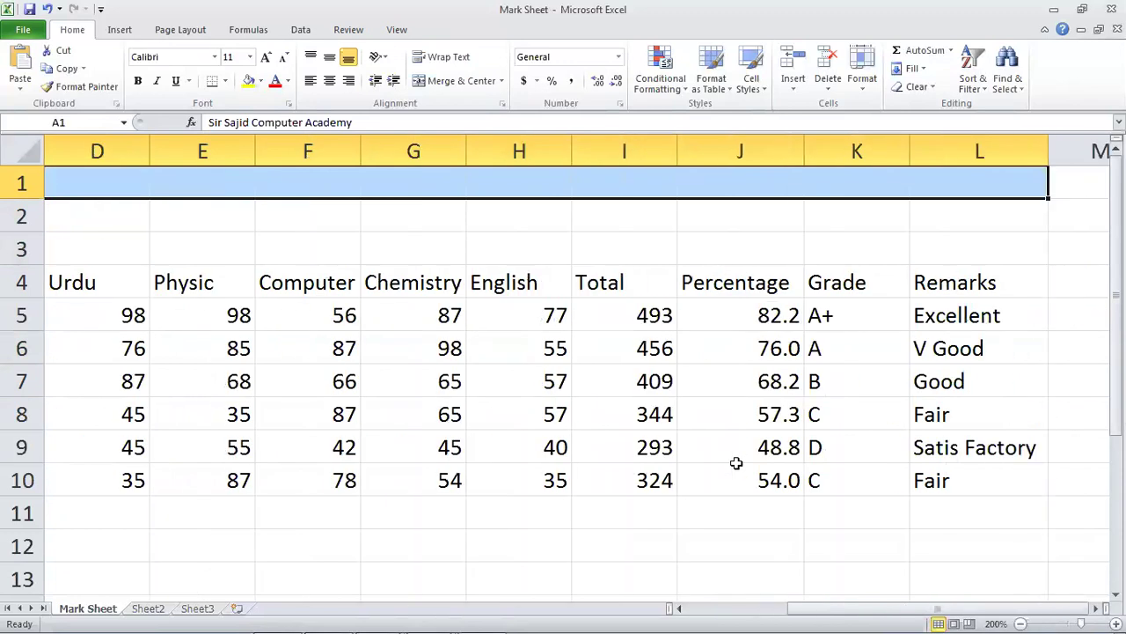
left_click_drag(802, 611, 675, 612)
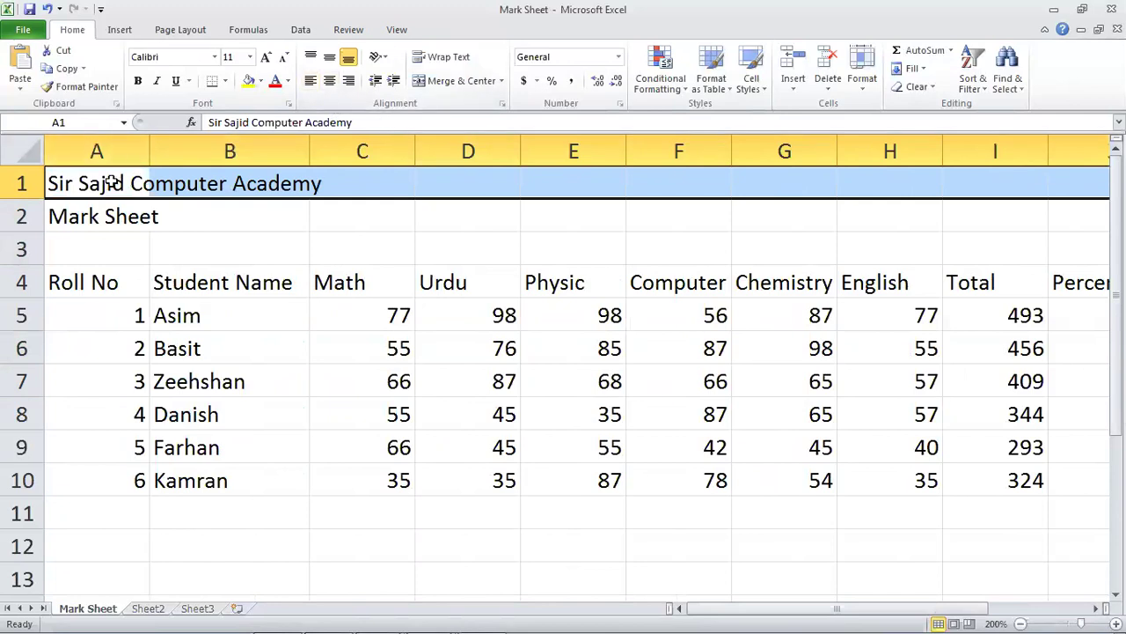
left_click(327, 80)
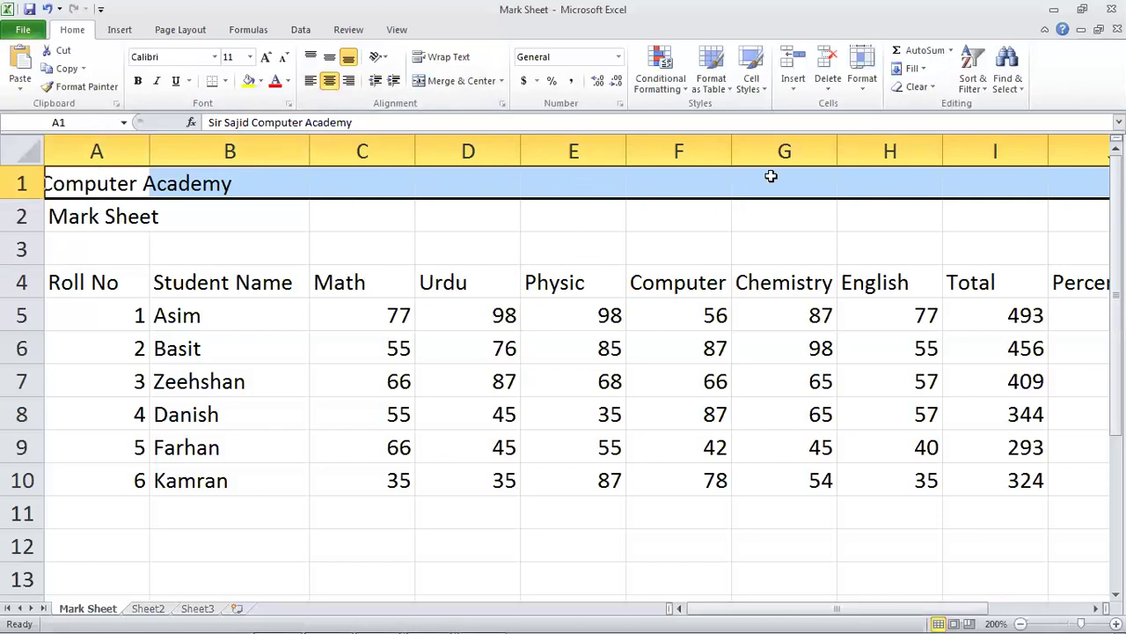
left_click(461, 81)
Enlarge the academy title to 22 pt and make it bold.
left_click(266, 56)
left_click(266, 57)
left_click(266, 56)
left_click(266, 57)
left_click(266, 56)
left_click(265, 57)
left_click(137, 80)
Fill the merged title row with grey.
left_click(261, 81)
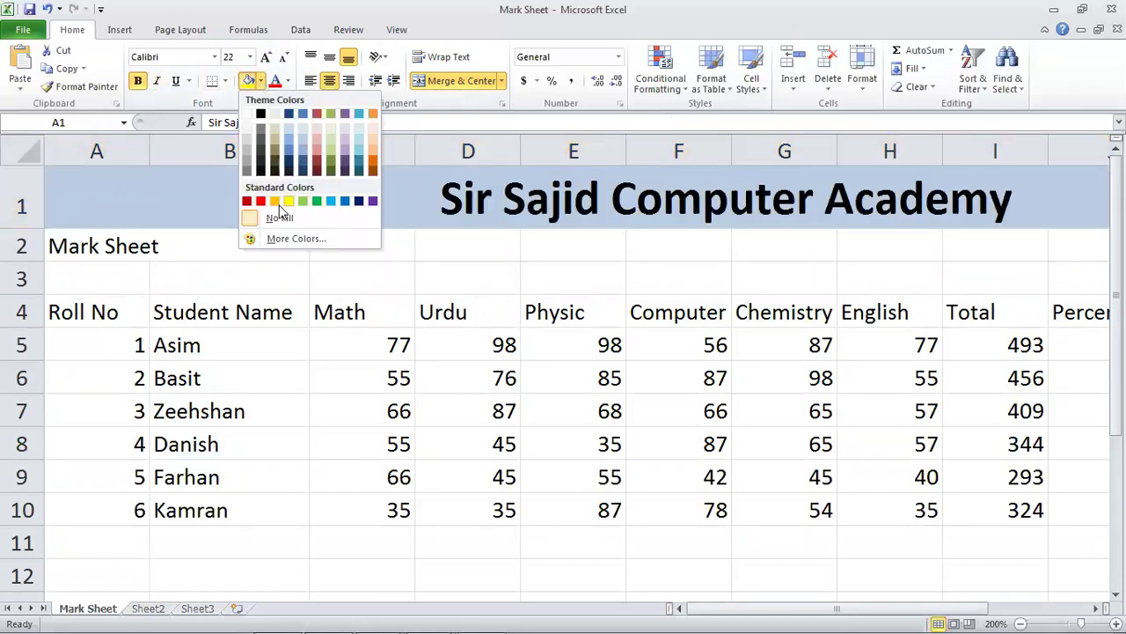
left_click(290, 81)
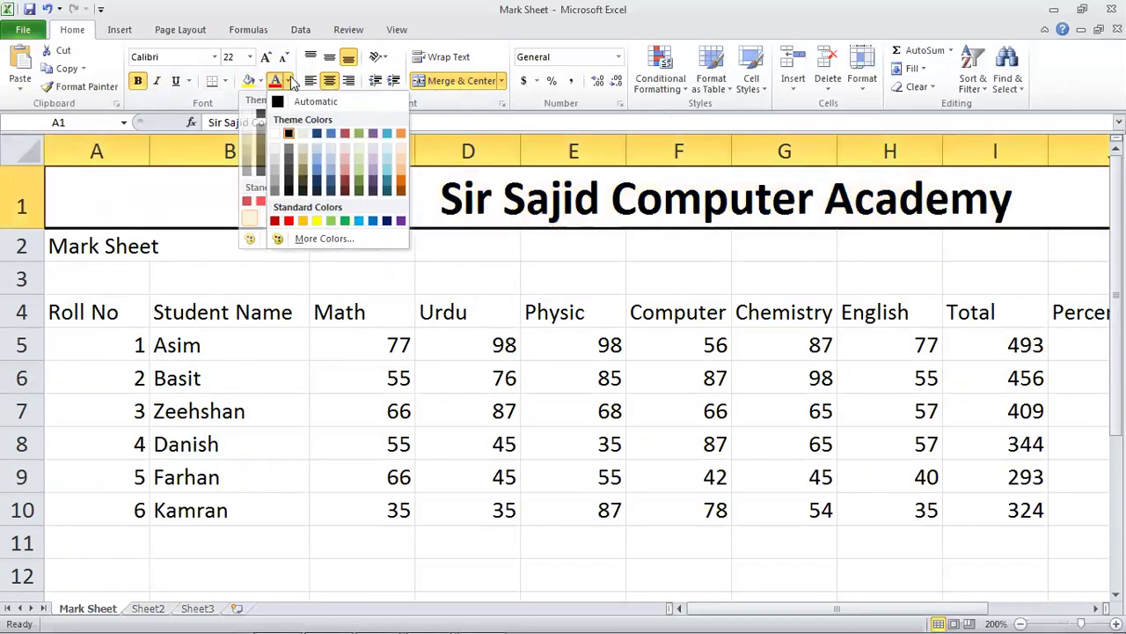
left_click(260, 81)
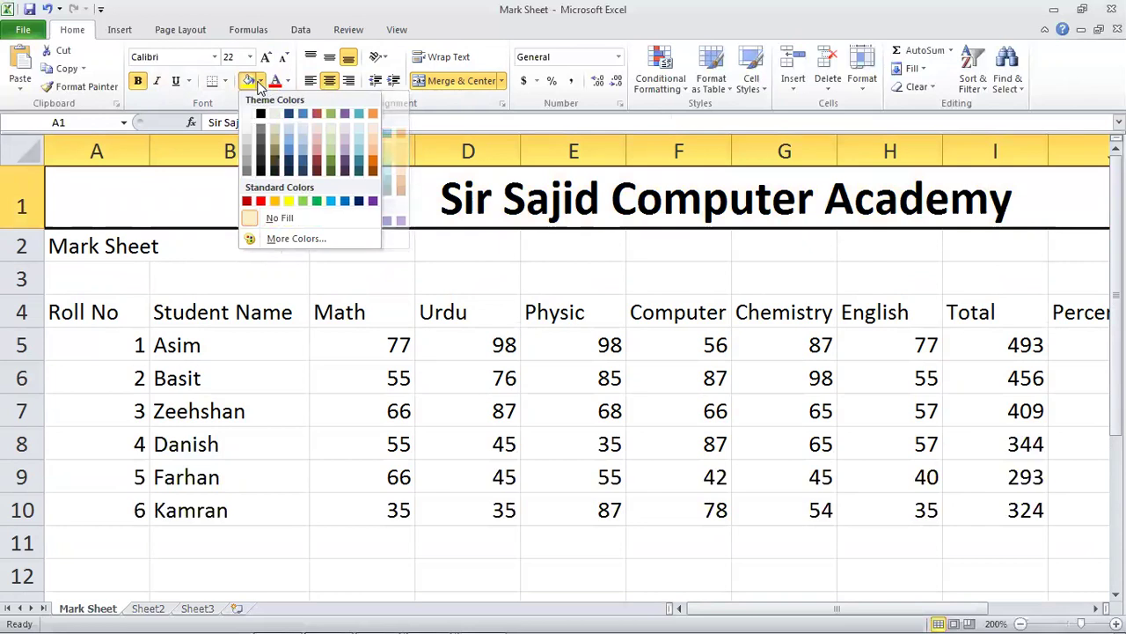
left_click(247, 145)
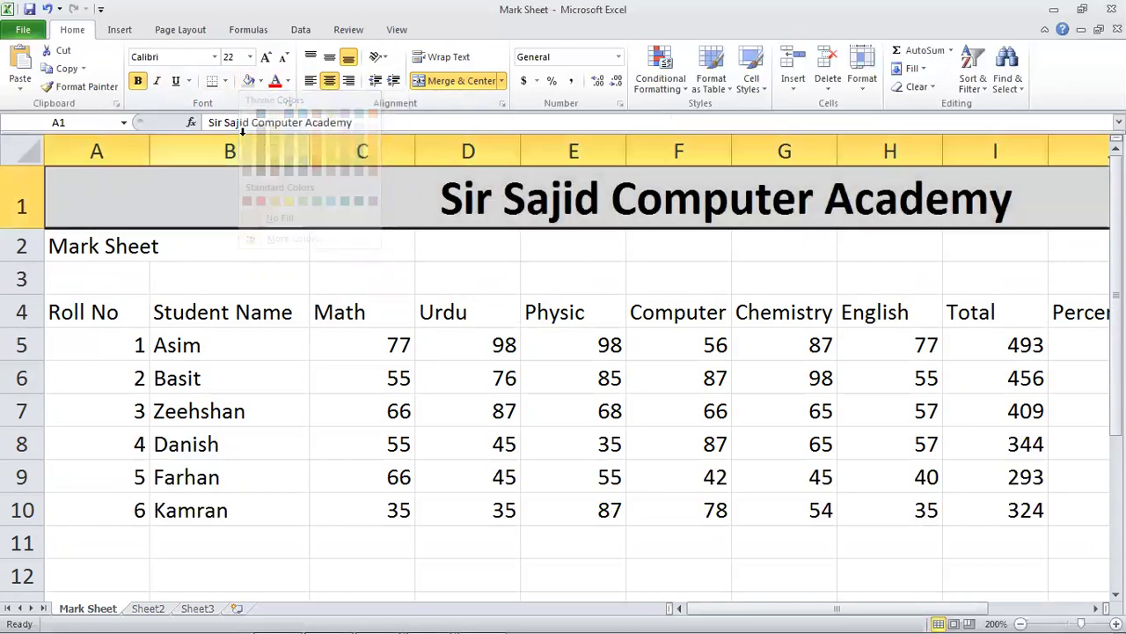
Merge and centre Mark Sheet across row 2, enlarge it to size 20 and underline it.
left_click(63, 249)
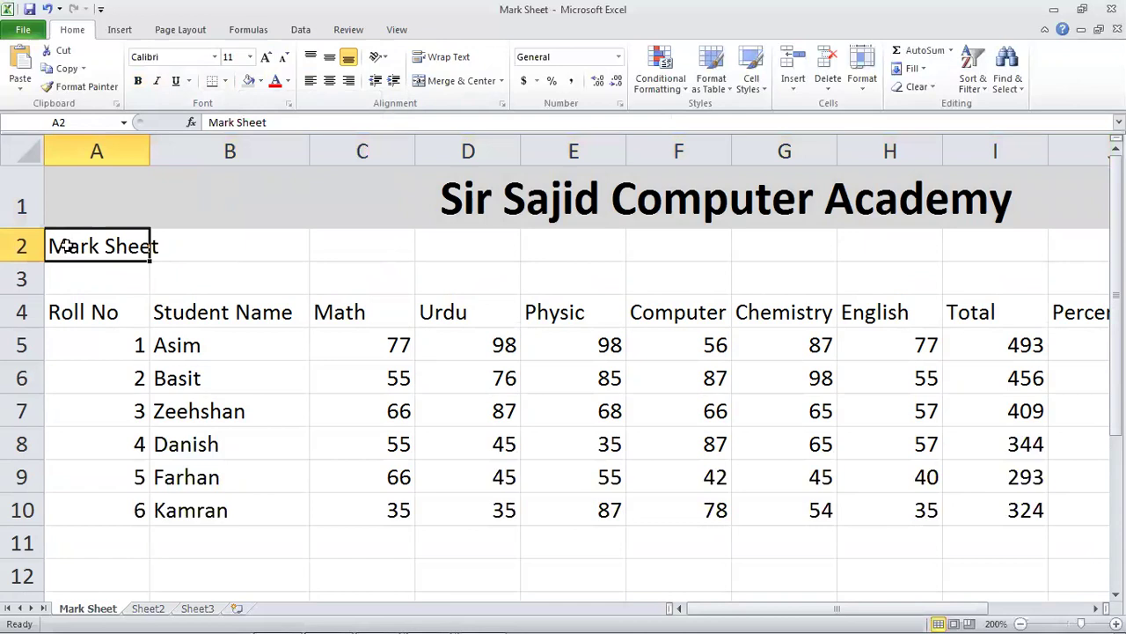
left_click_drag(95, 247, 892, 238)
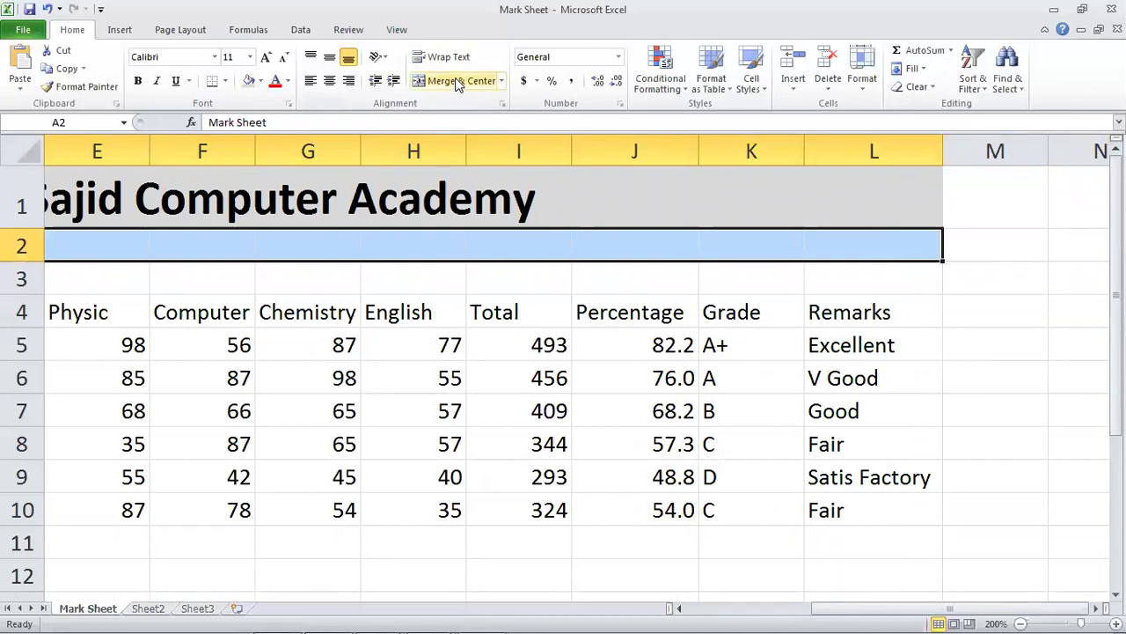
left_click(456, 80)
left_click(265, 58)
left_click(265, 58)
left_click(265, 58)
left_click(265, 58)
left_click(265, 58)
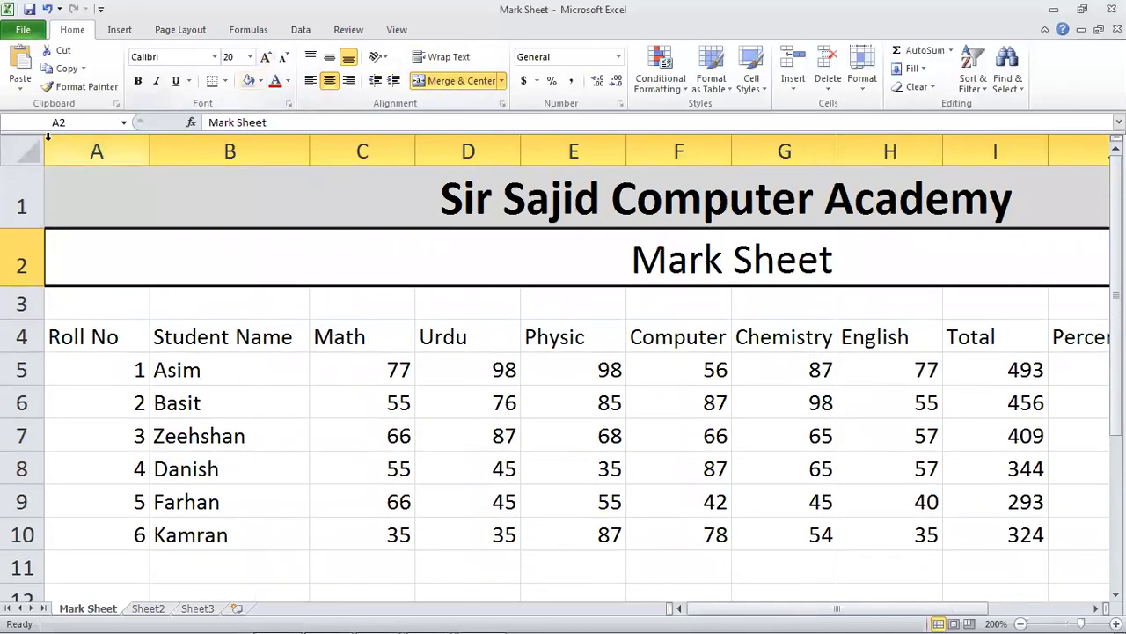
left_click(175, 81)
Give row 2 a blue fill and make the Mark Sheet text white.
left_click(260, 80)
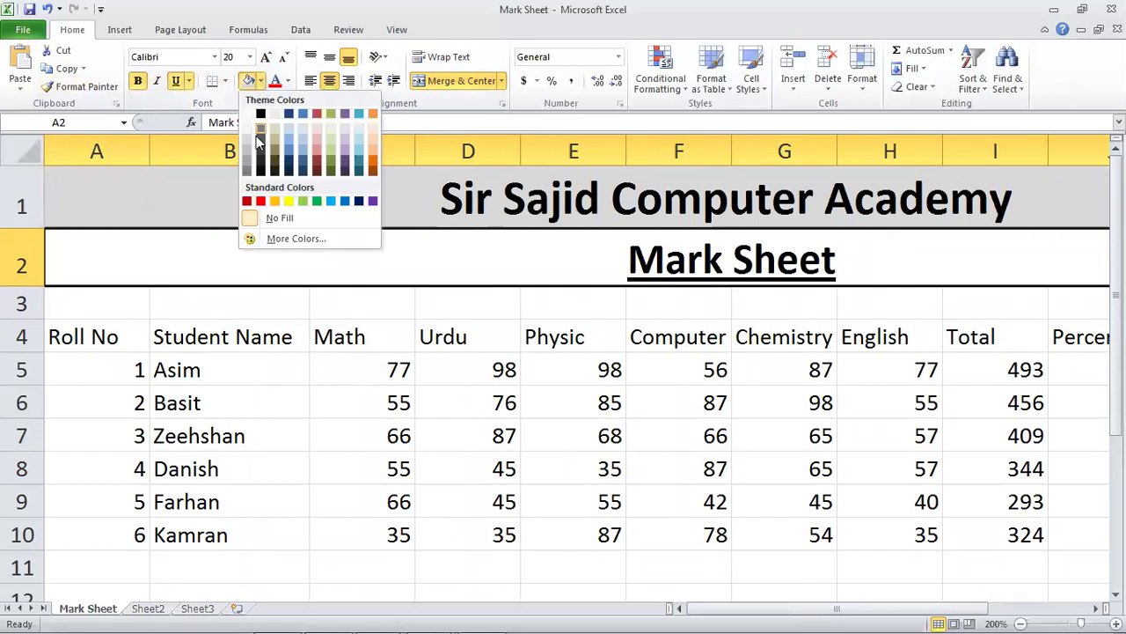
left_click(345, 200)
left_click(287, 81)
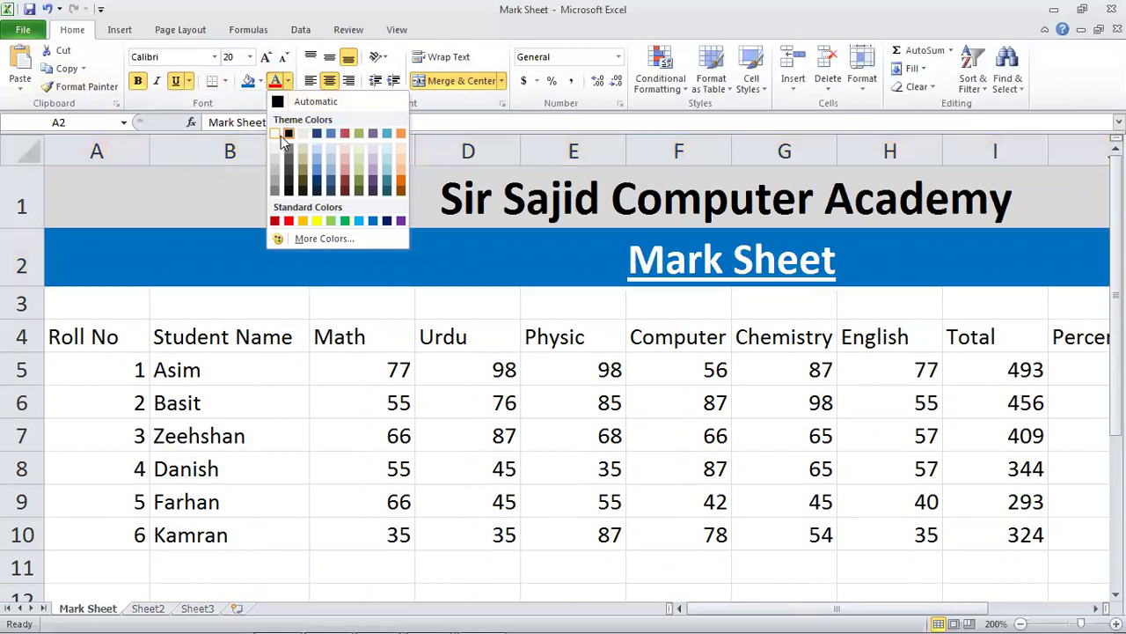
left_click(276, 132)
left_click(359, 344)
left_click(568, 425)
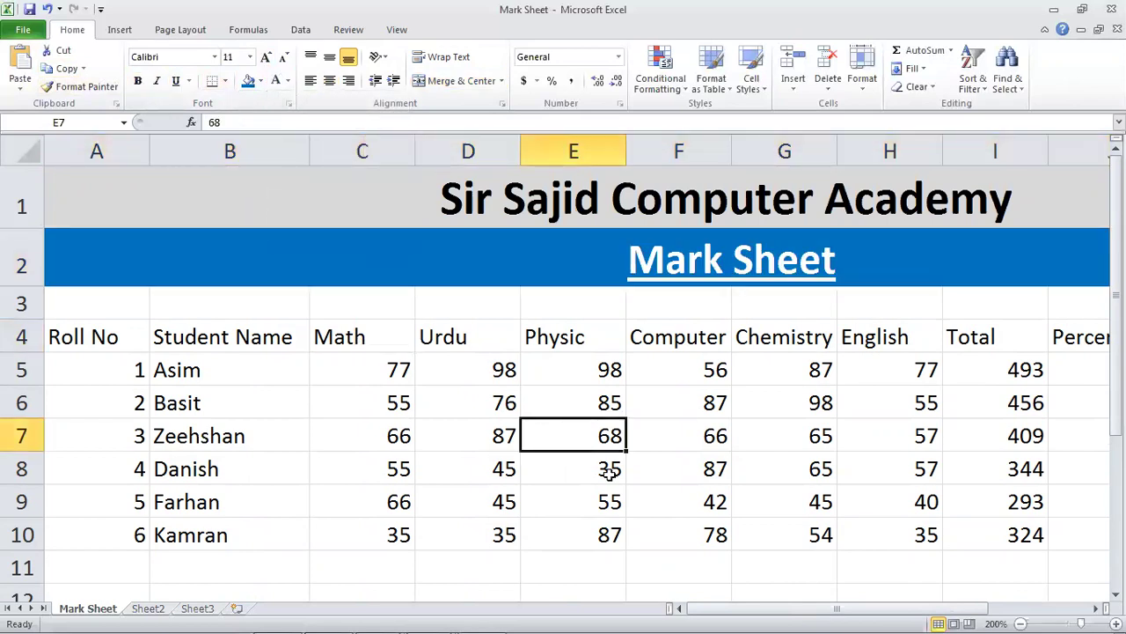
Look over the first student's marks and the Student Name heading.
left_click_drag(709, 608, 382, 382)
left_click(384, 377)
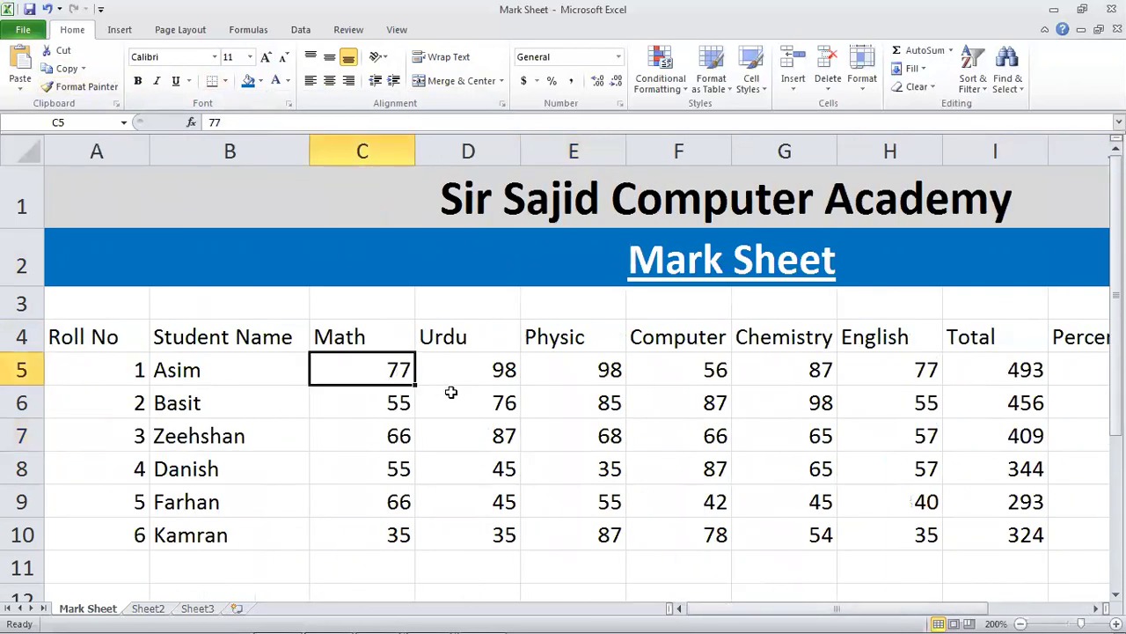
left_click(655, 373)
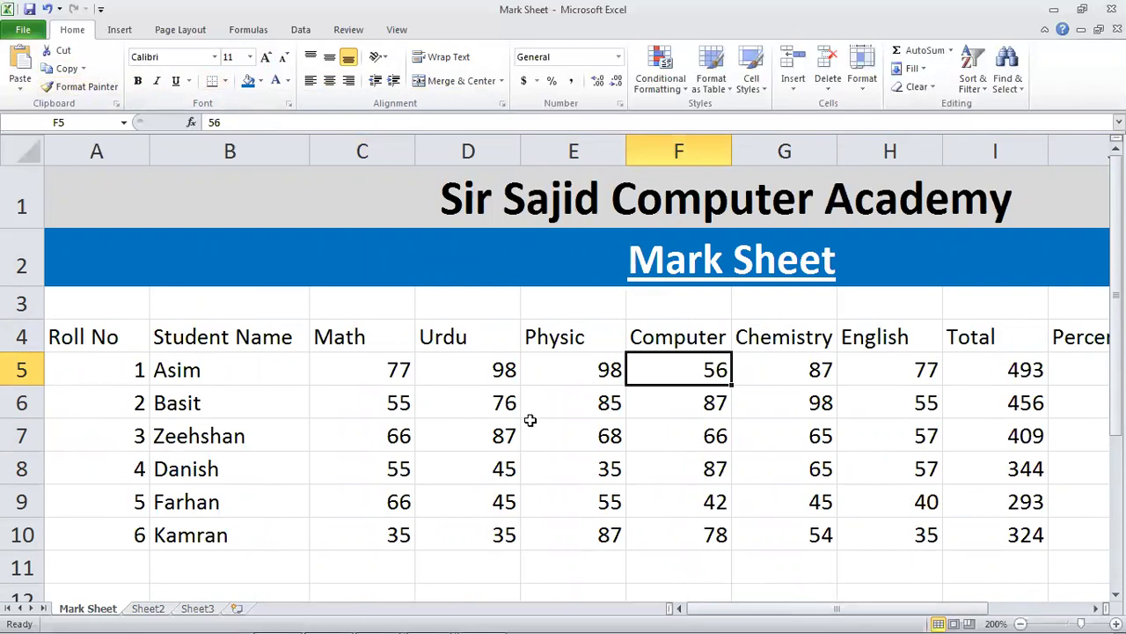
left_click(465, 357)
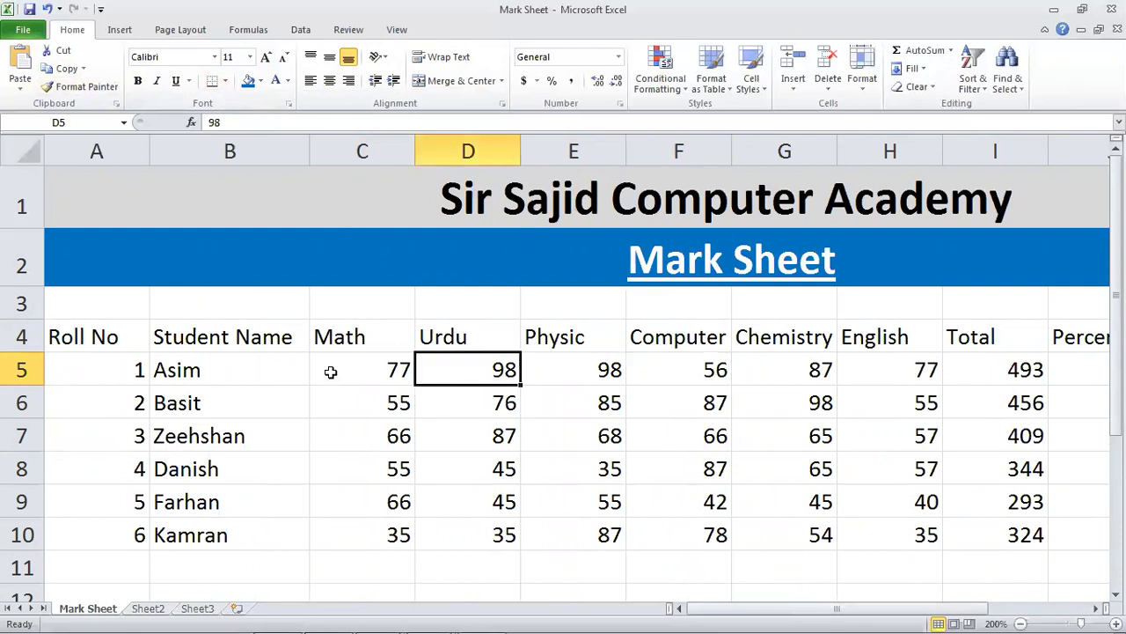
left_click(282, 339)
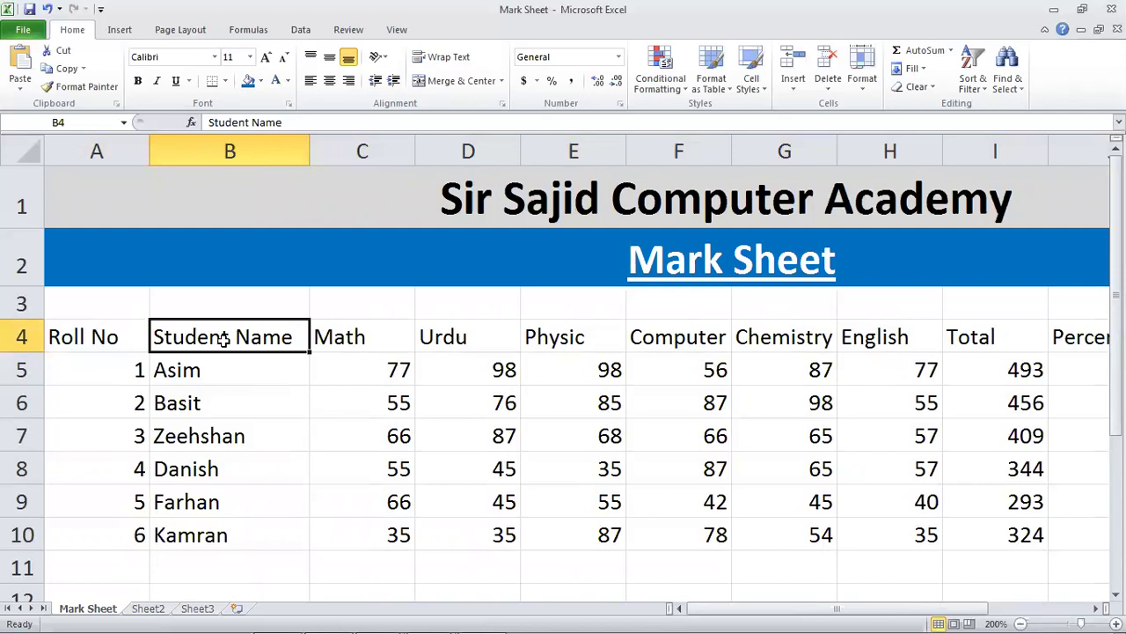
Replace the first student's name in B5 with their longer full name.
left_click(225, 368)
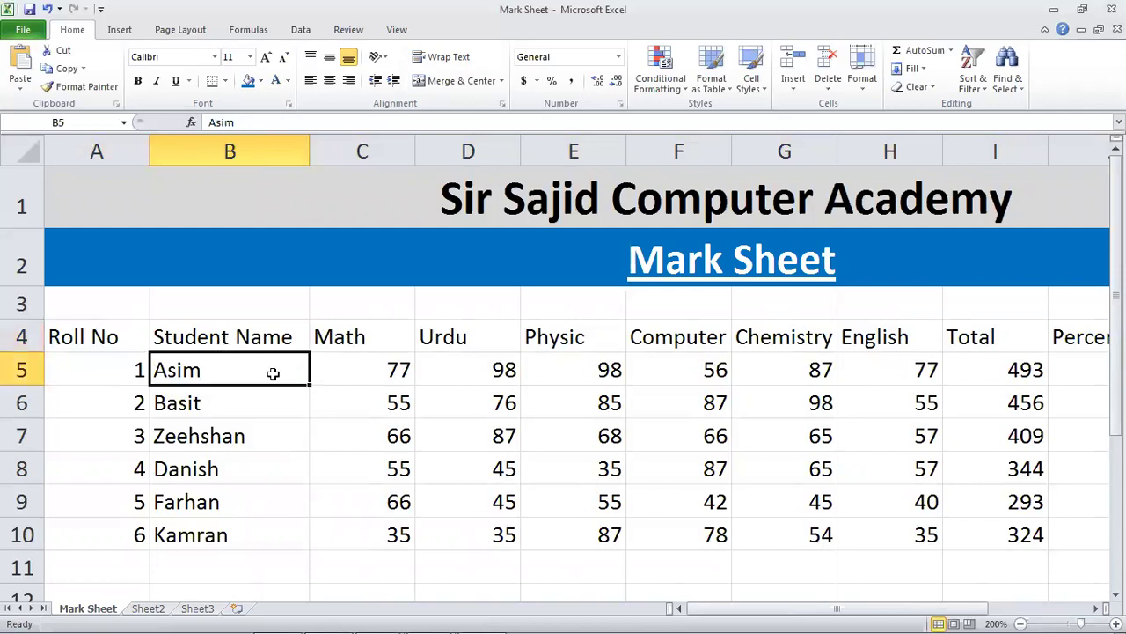
key("F2")
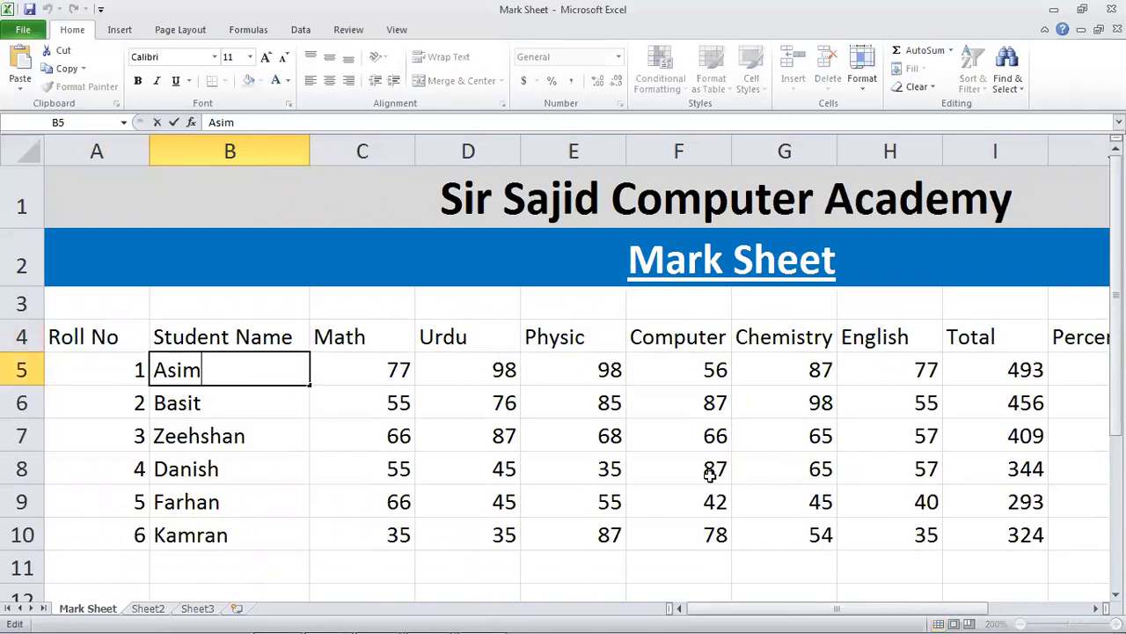
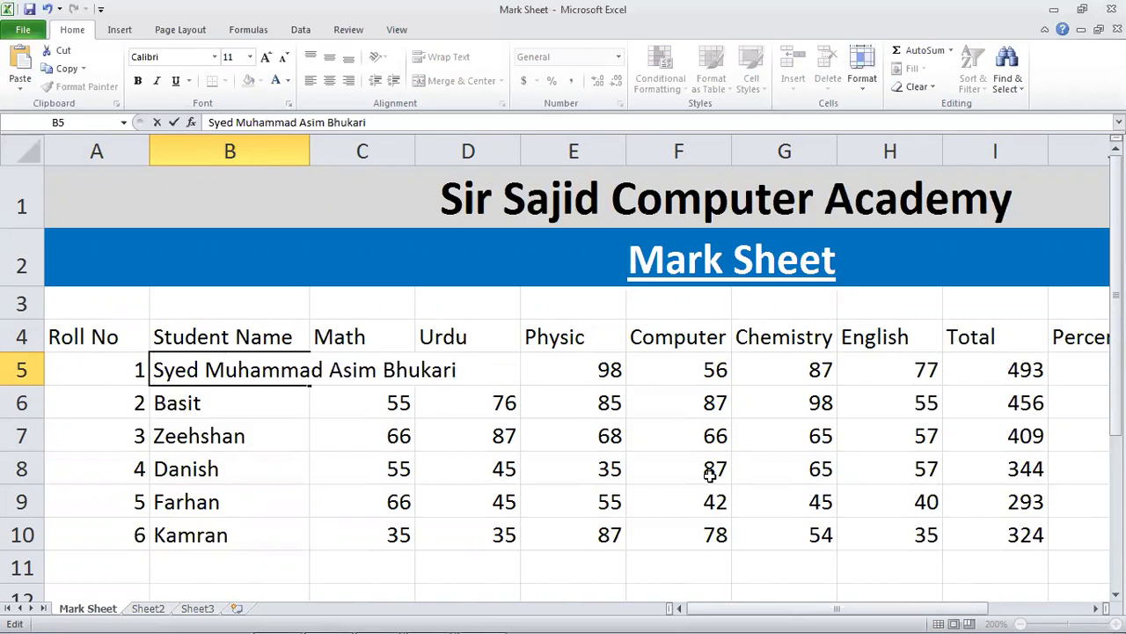
key("Return")
key("Up")
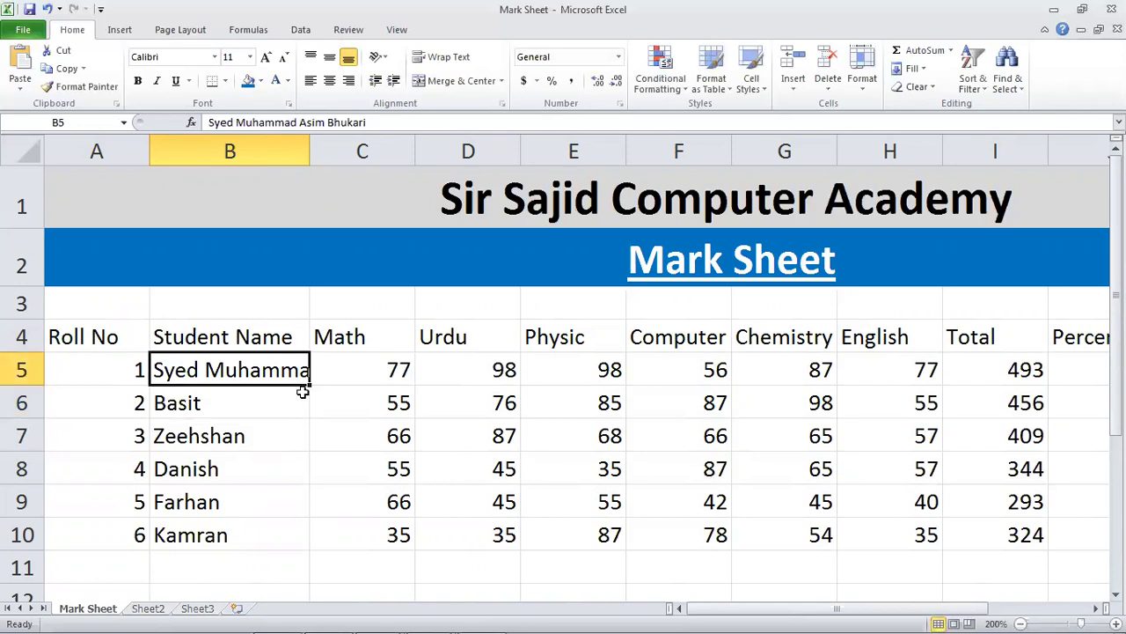
double_click(309, 155)
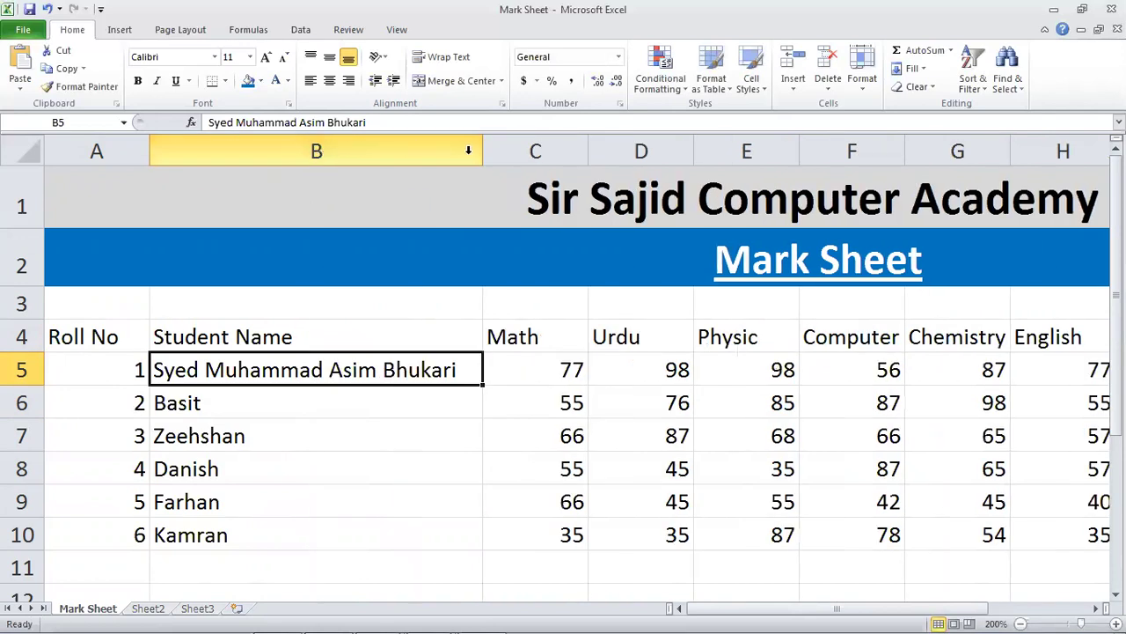
left_click(286, 454)
left_click(252, 429)
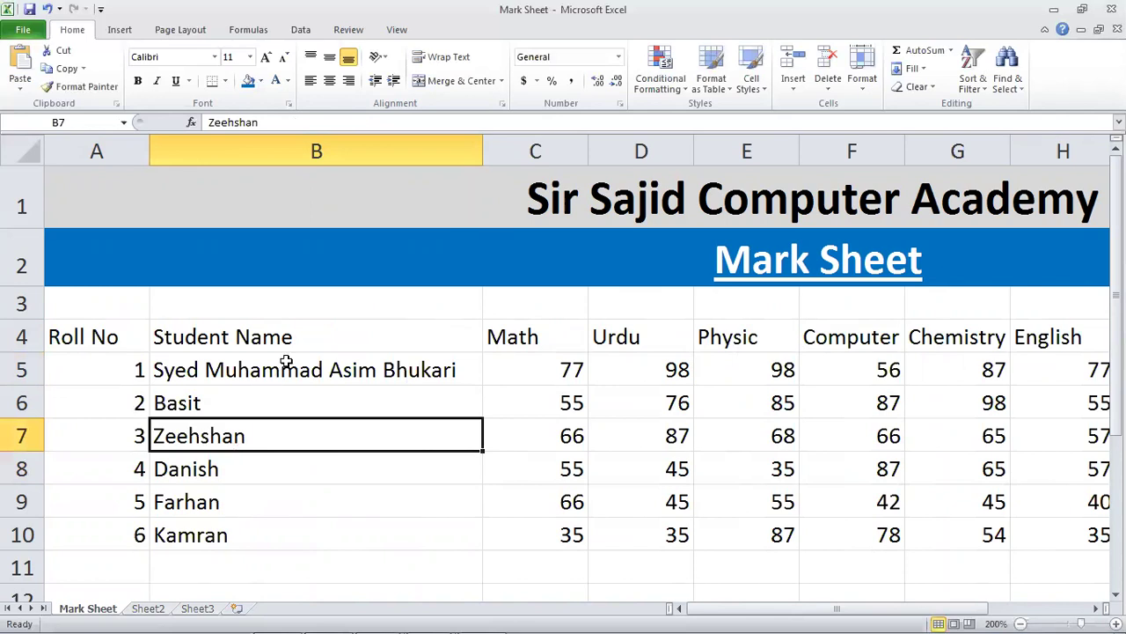
key("ctrl+z")
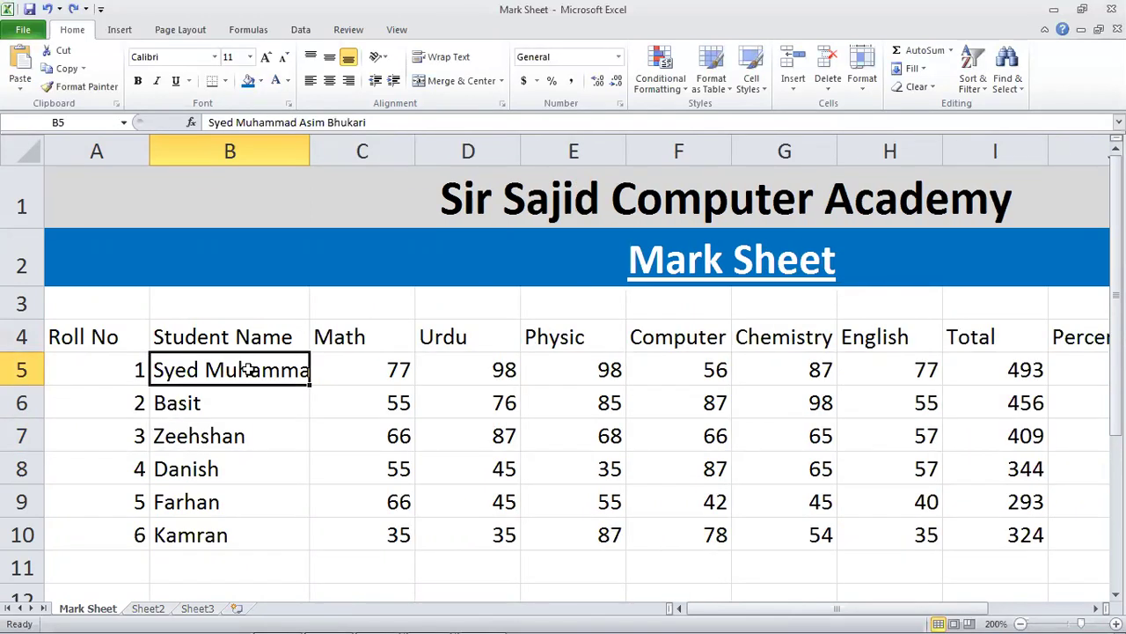
Break the first student's name in B5 onto two lines after its second word.
double_click(249, 369)
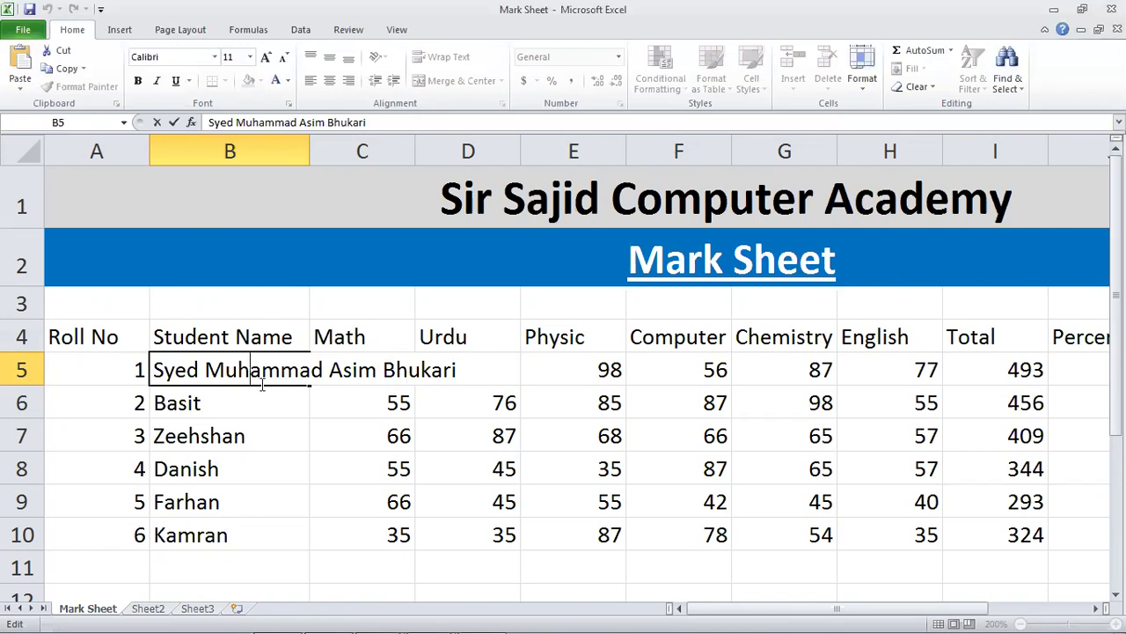
left_click(234, 403)
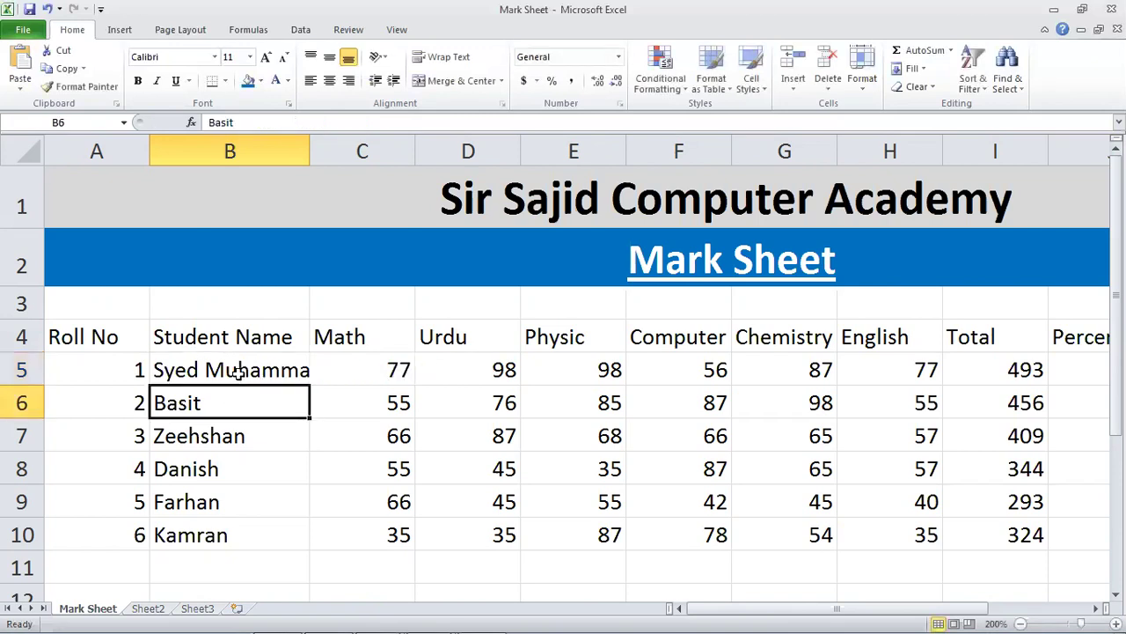
double_click(237, 371)
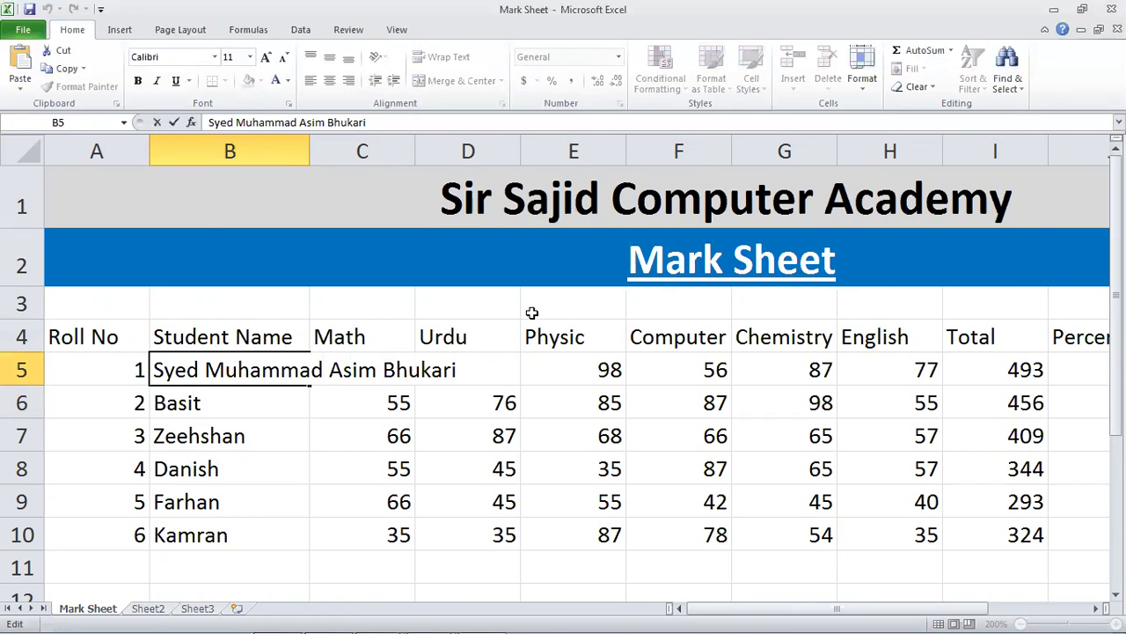
key("alt")
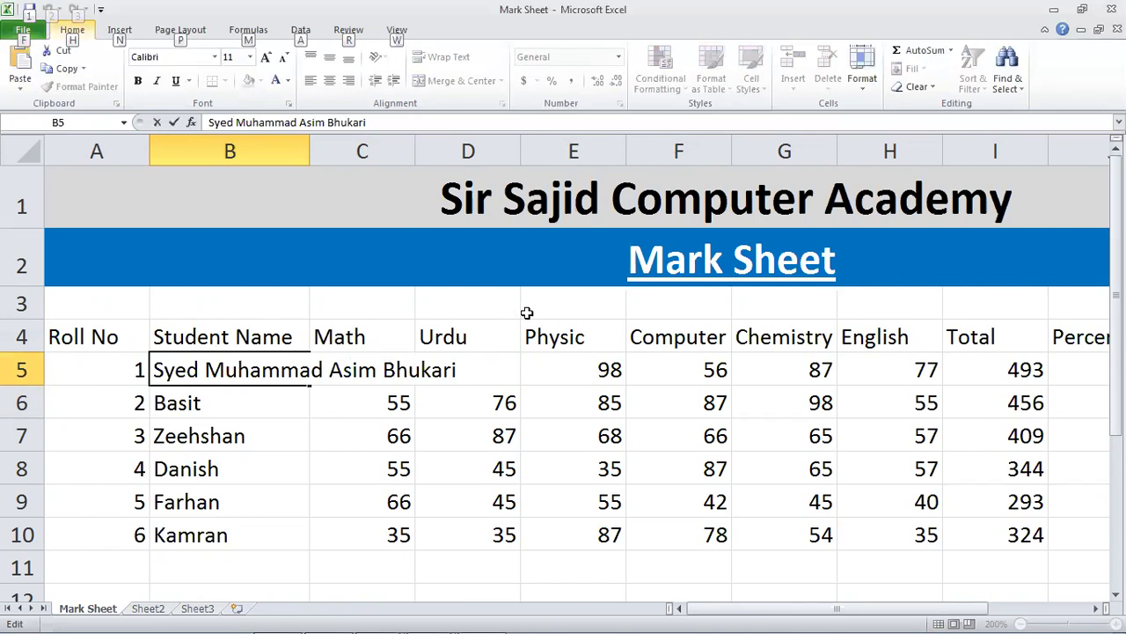
left_click(331, 364)
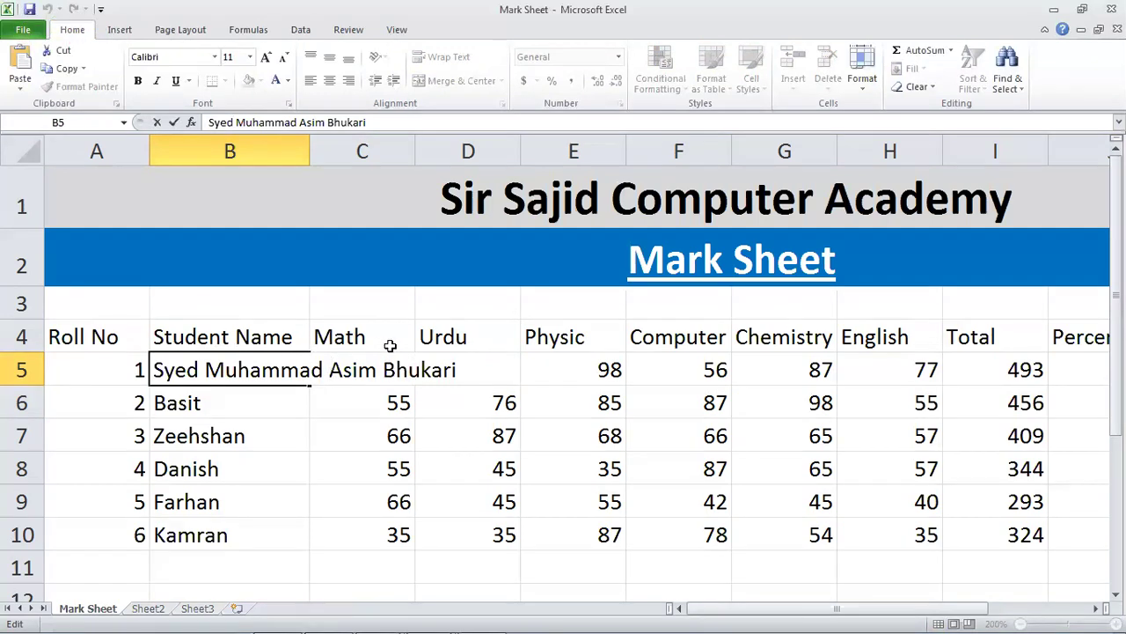
key("alt+Return")
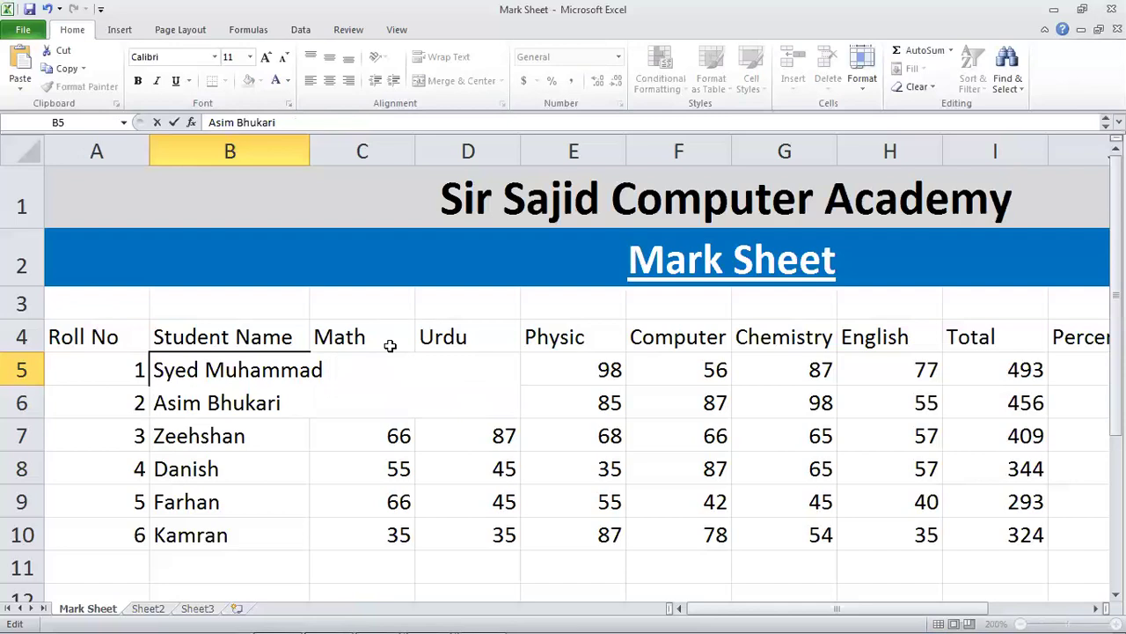
key("Return")
key("Up")
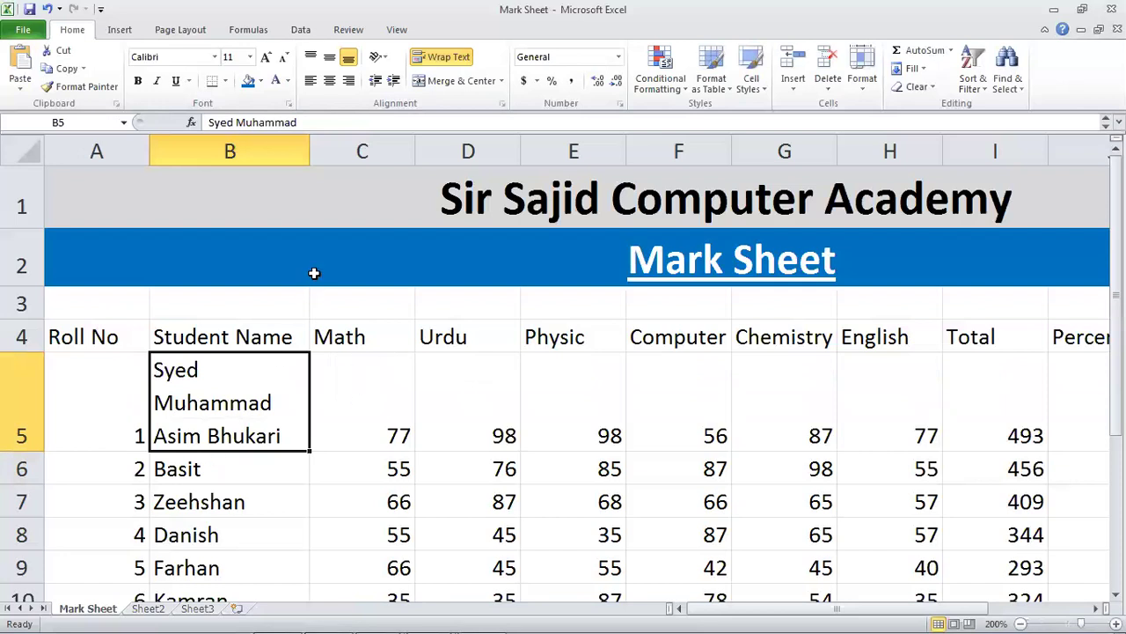
Widen column B, then undo the widening and line break to restore B5's single-line name.
left_click_drag(313, 152, 330, 154)
left_click(264, 472)
left_click(259, 534)
left_click(250, 435)
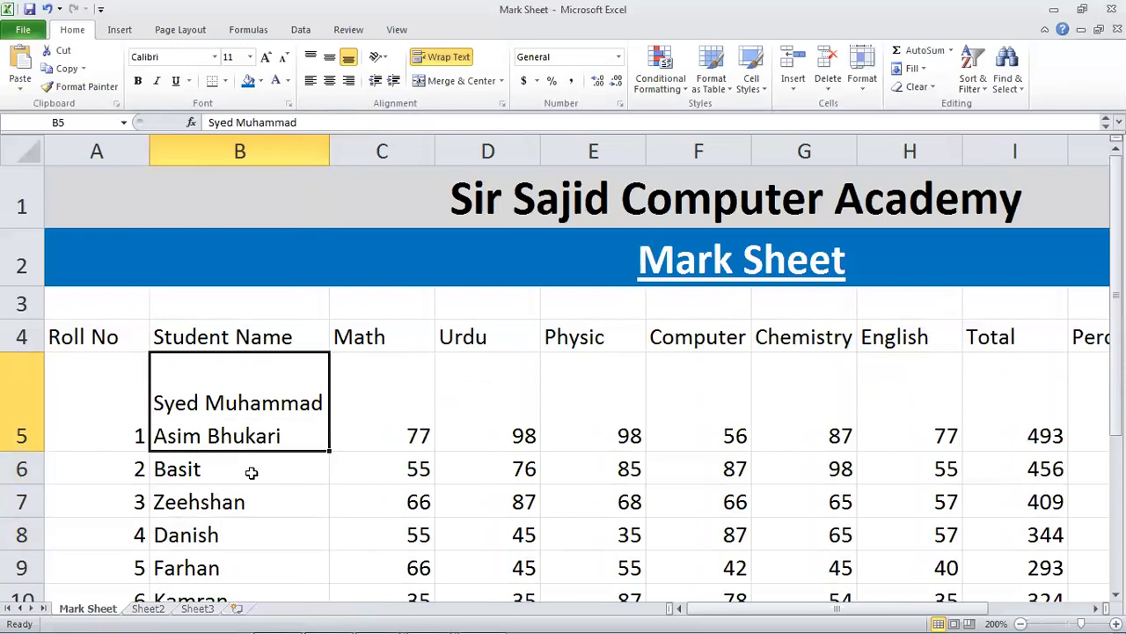
key("ctrl+z")
key("ctrl+z")
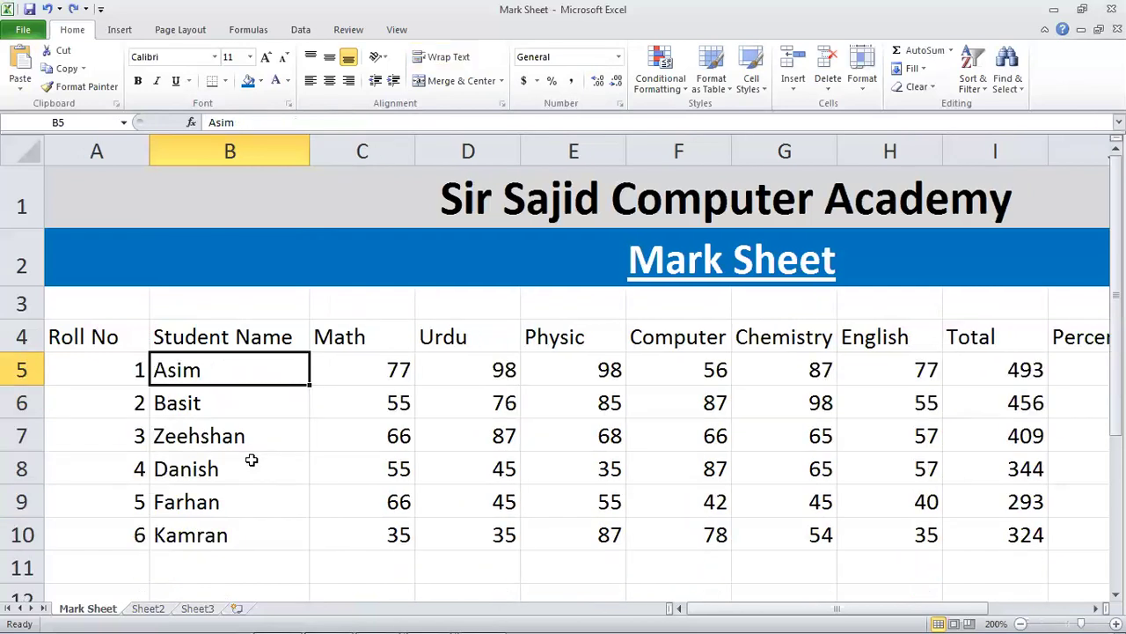
left_click(280, 440)
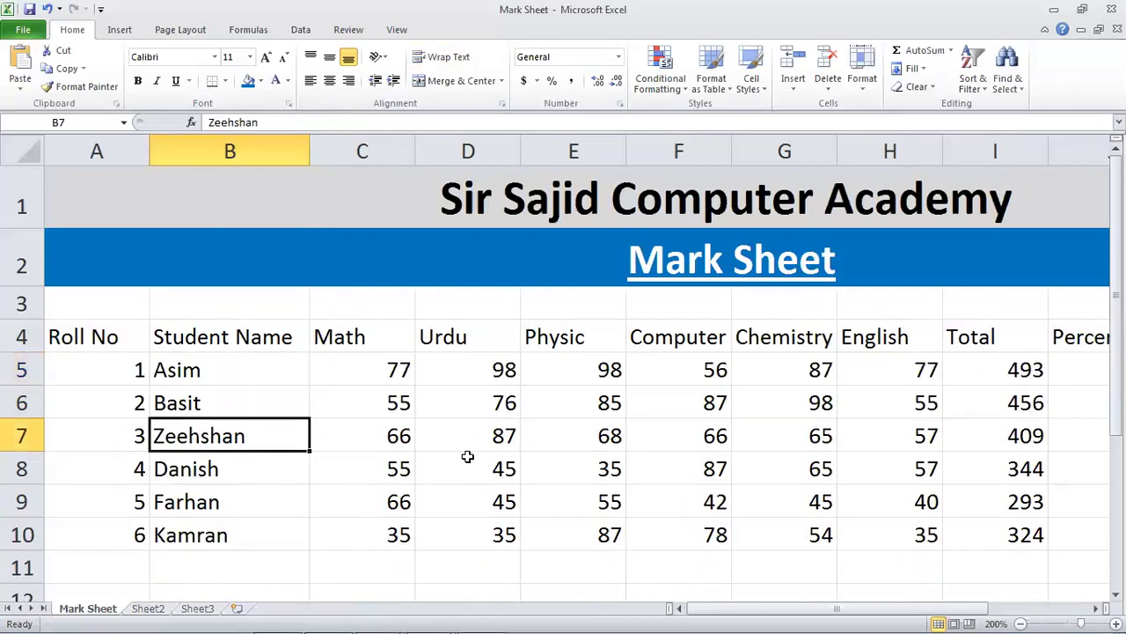
Start the lecture's PowerPoint slide show and page back to the Overview of MS Excel slide.
mouse_move(429, 615)
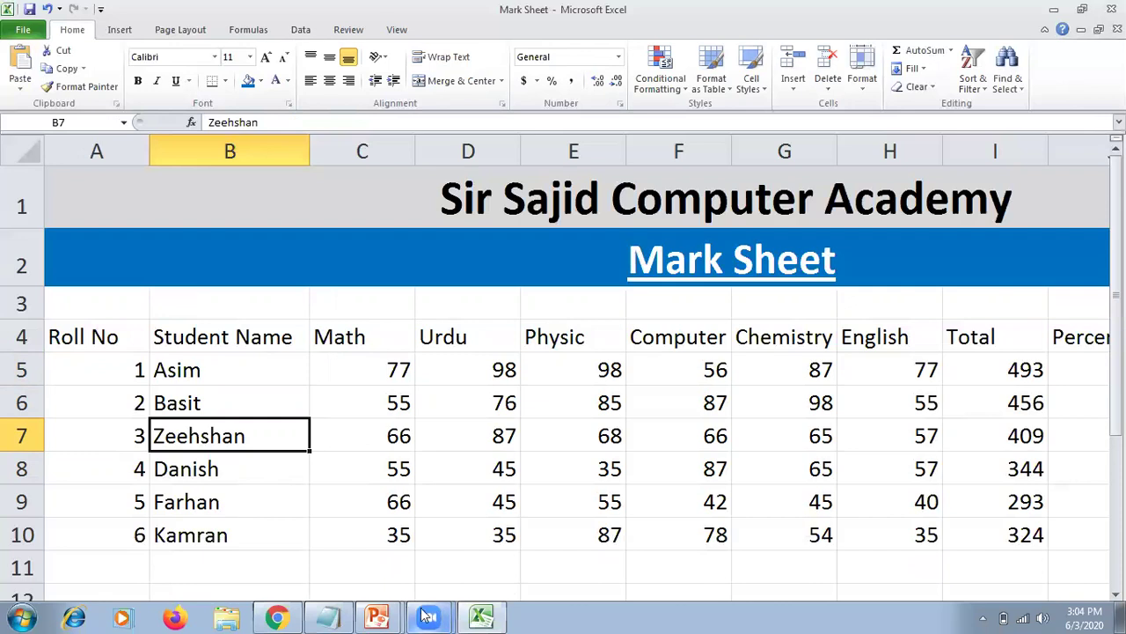
mouse_move(380, 616)
left_click(402, 558)
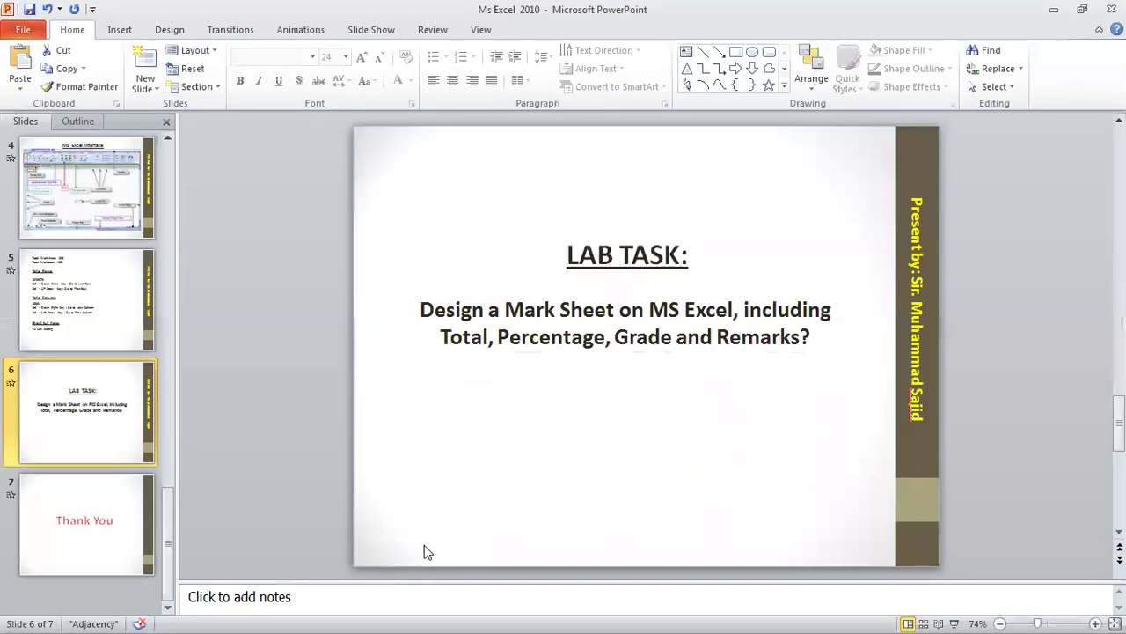
key("shift+F5")
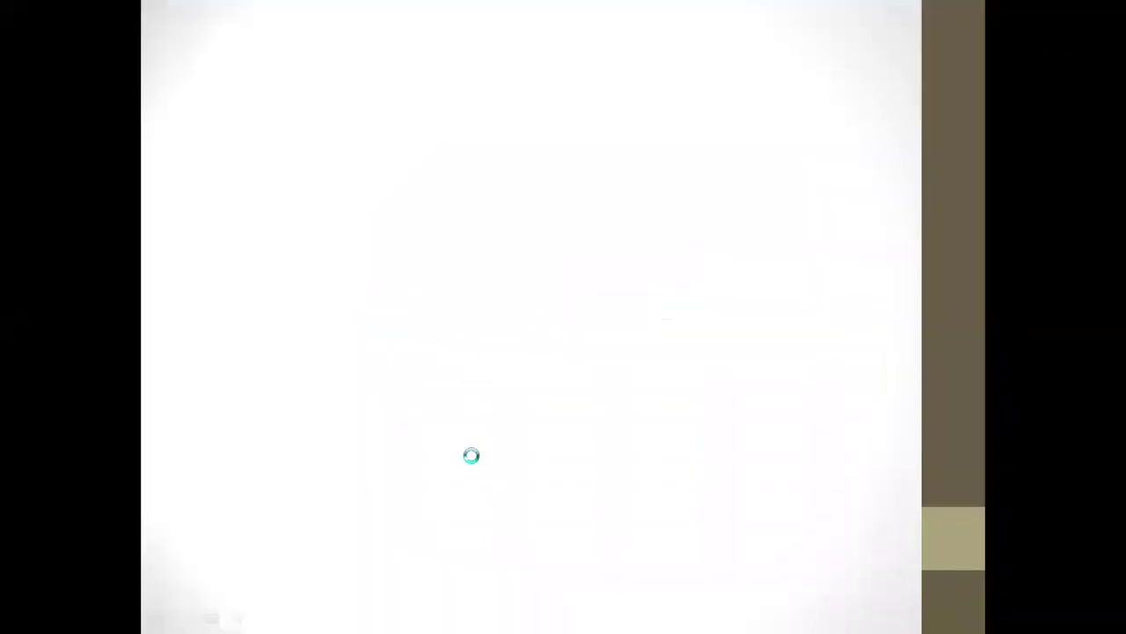
key("Page_Up")
key("Page_Up")
key("Page_Up")
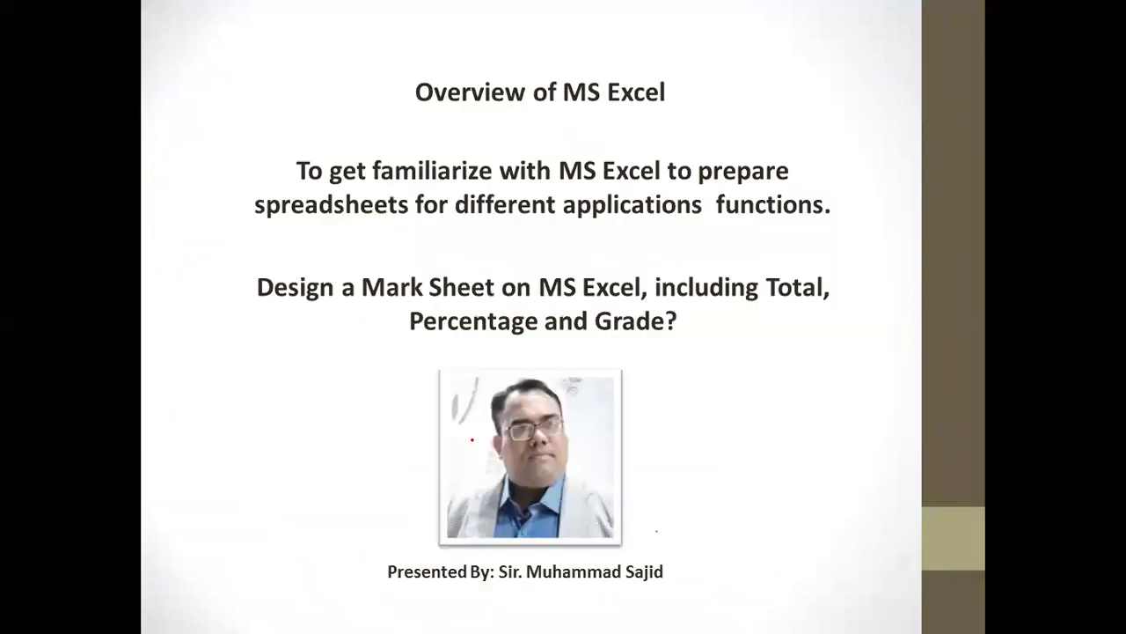